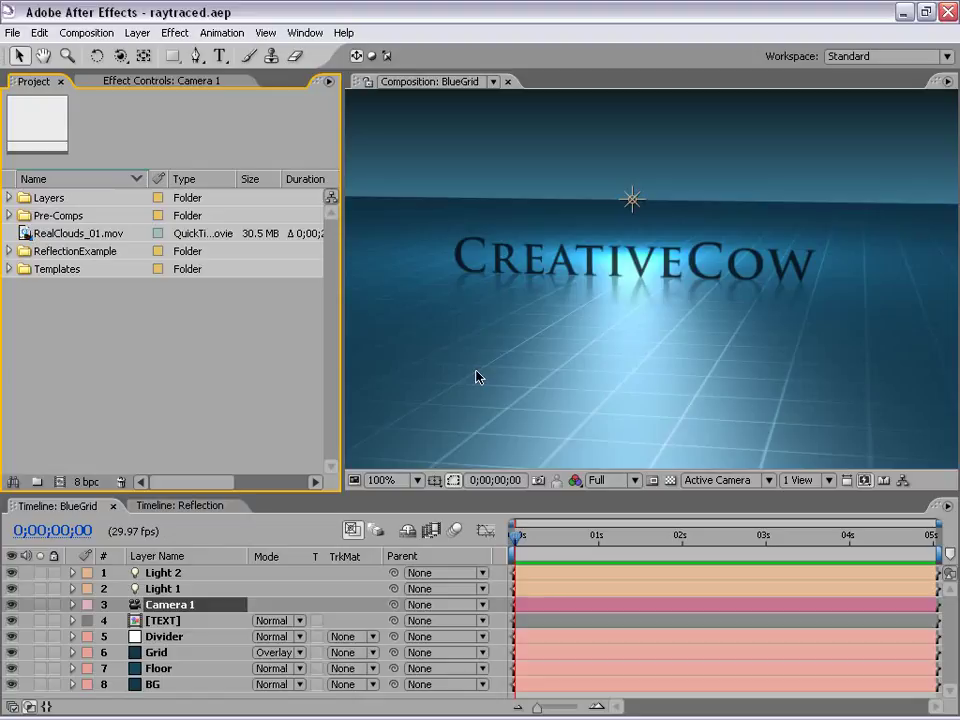
Preview the finished BlueGrid and Reflection compositions to examine their floor reflections and camera movement
left_click_drag(516, 537, 680, 546)
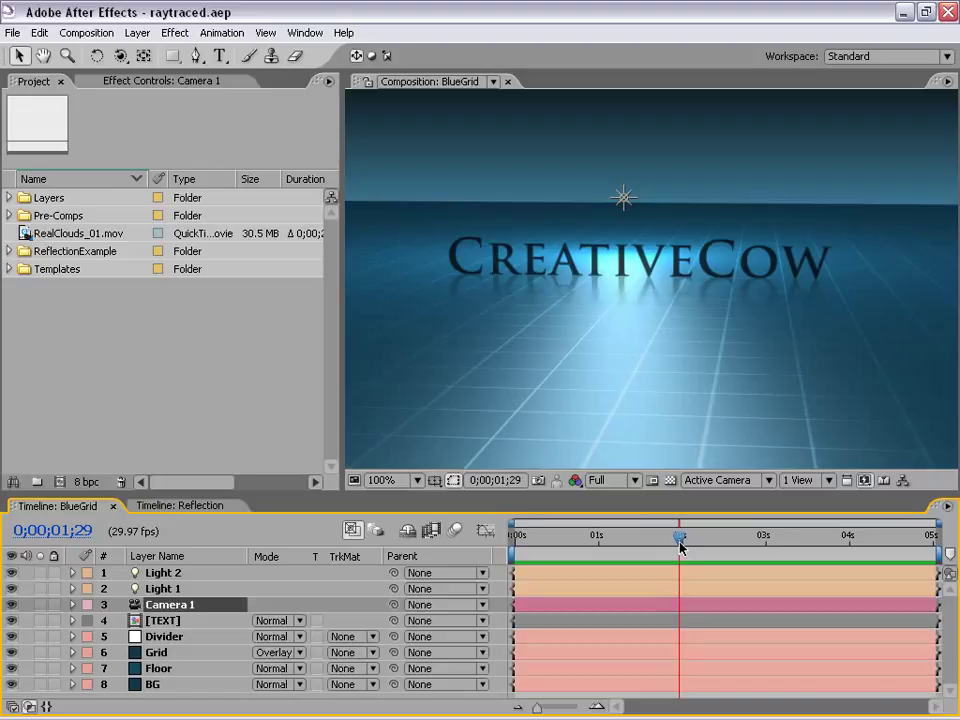
left_click_drag(678, 543, 515, 543)
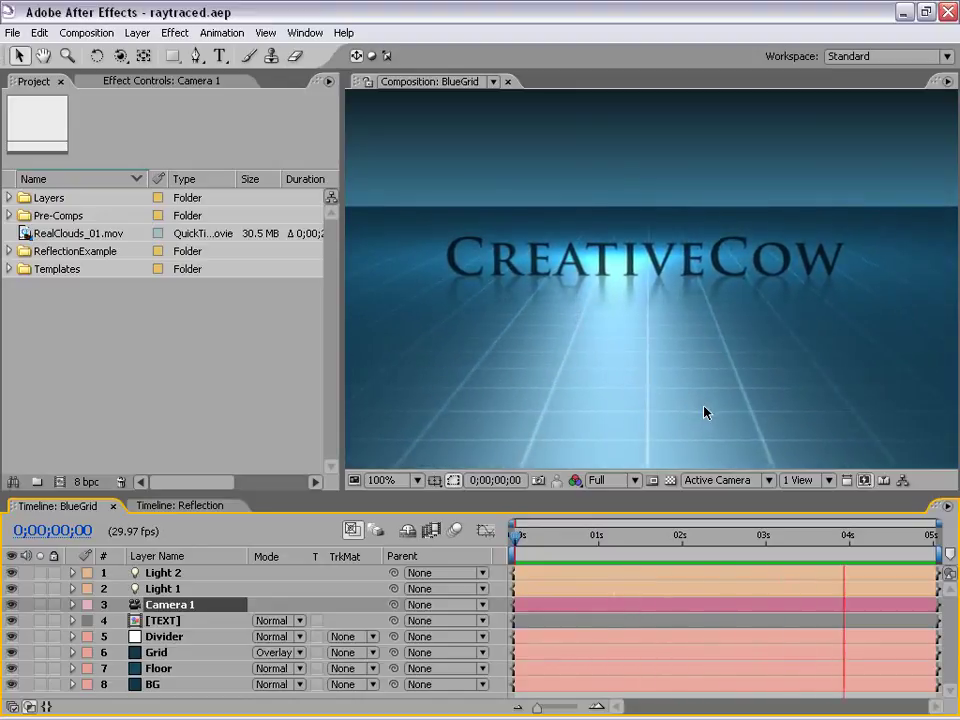
key("space")
left_click(180, 505)
key("KP_0")
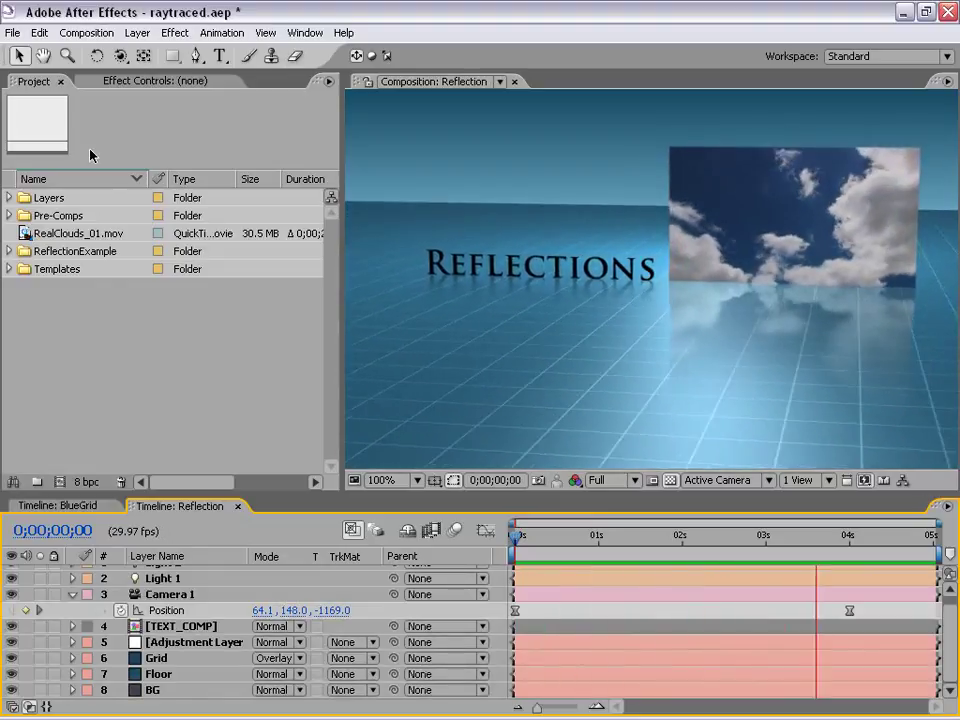
left_click_drag(562, 541, 484, 527)
left_click(103, 503)
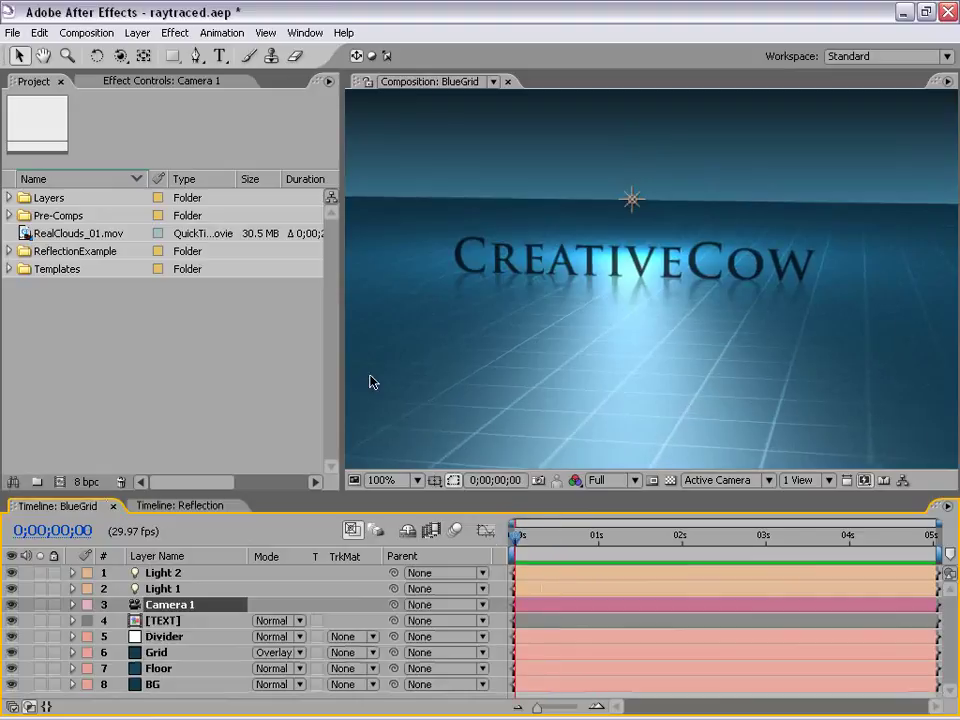
Create a new composition from the NTSC DV preset with the pixel aspect ratio set to Square Pixels
left_click(96, 56)
left_click(86, 32)
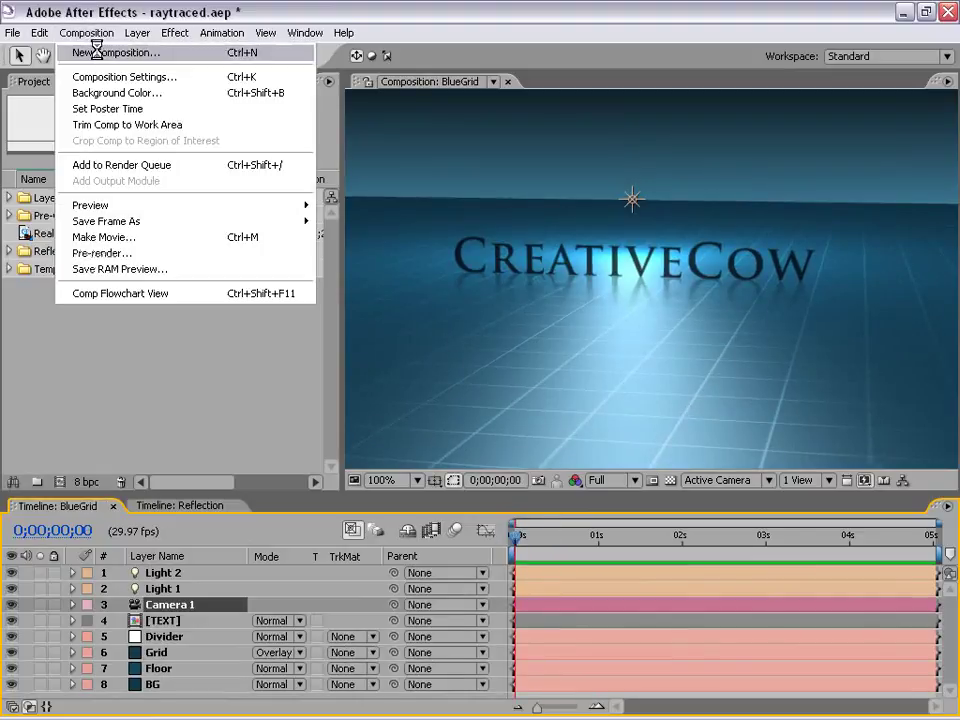
left_click(100, 56)
left_click(386, 241)
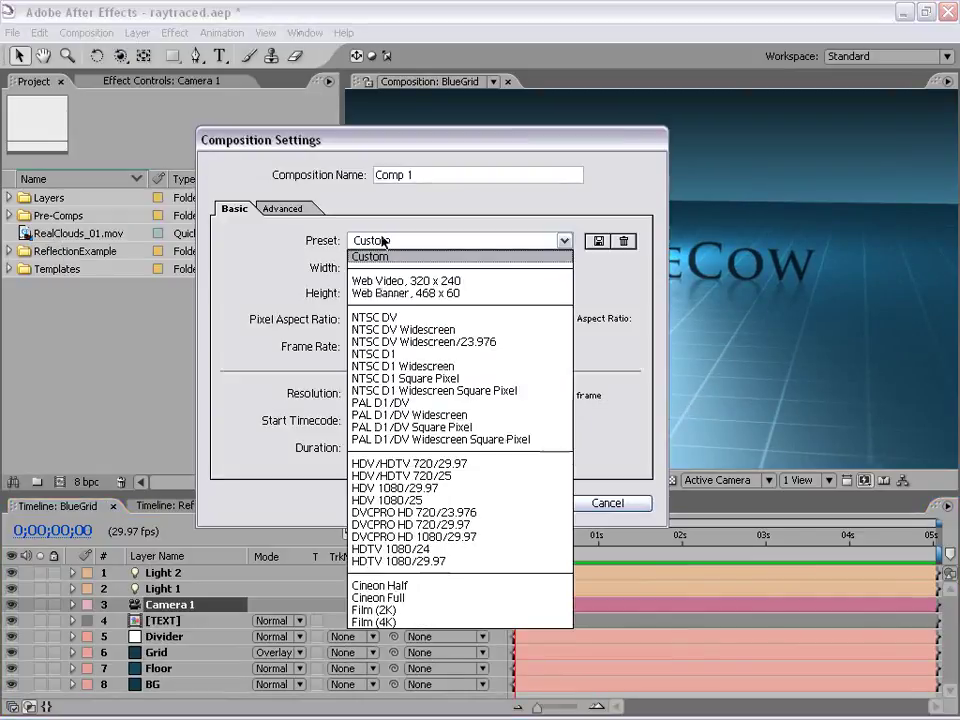
left_click(423, 316)
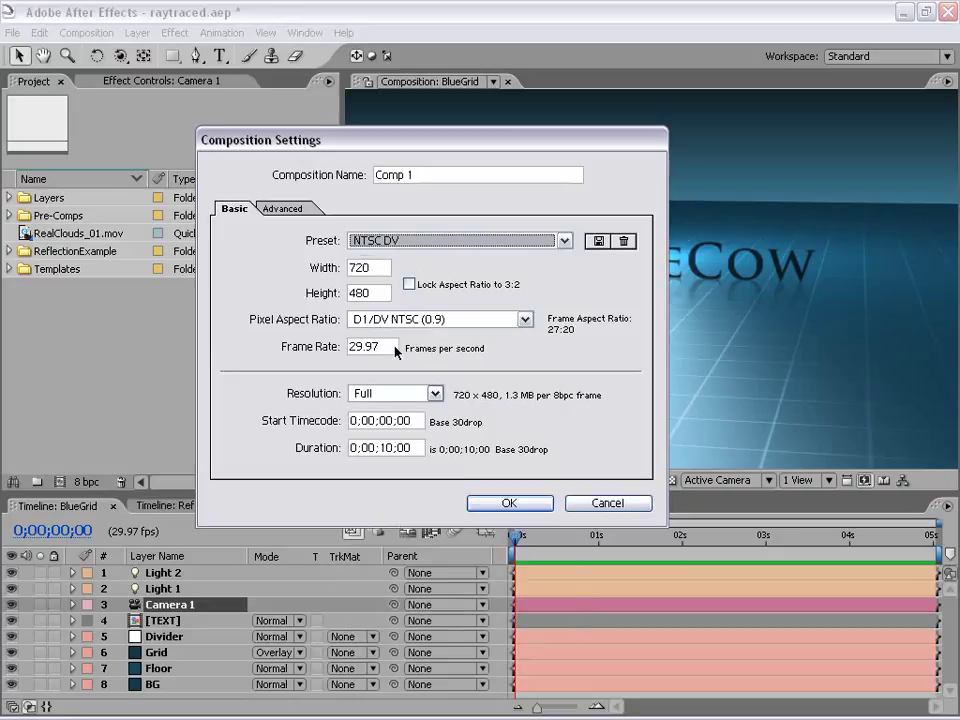
left_click(376, 321)
left_click(420, 339)
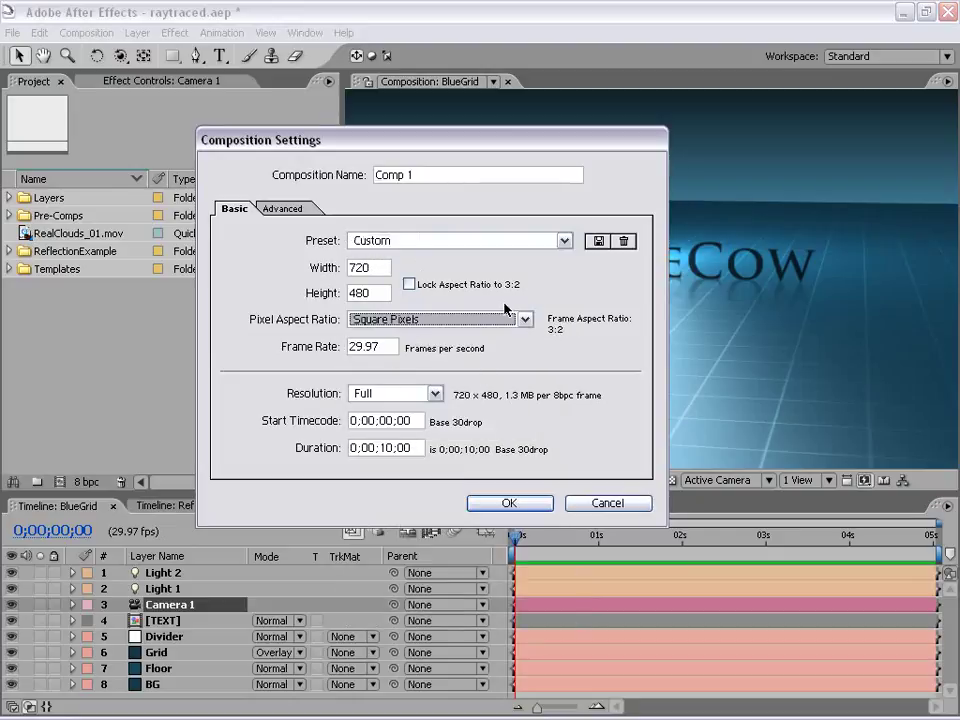
left_click(510, 504)
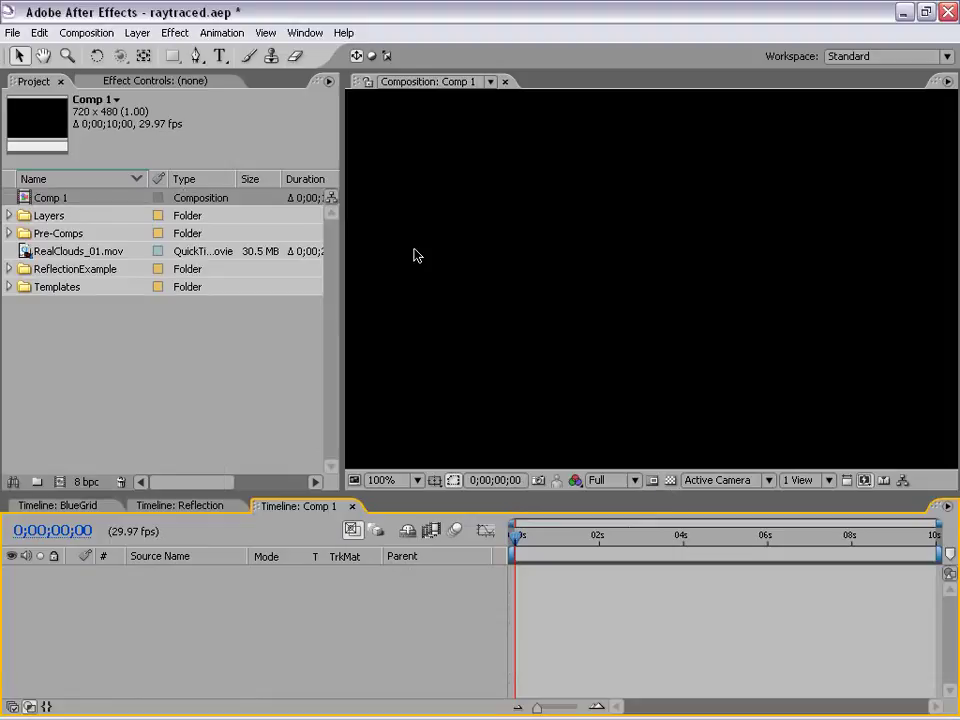
Add a text layer reading "Reflection" near the middle of the frame, with the transparency grid shown behind it
left_click(219, 57)
left_click(218, 61)
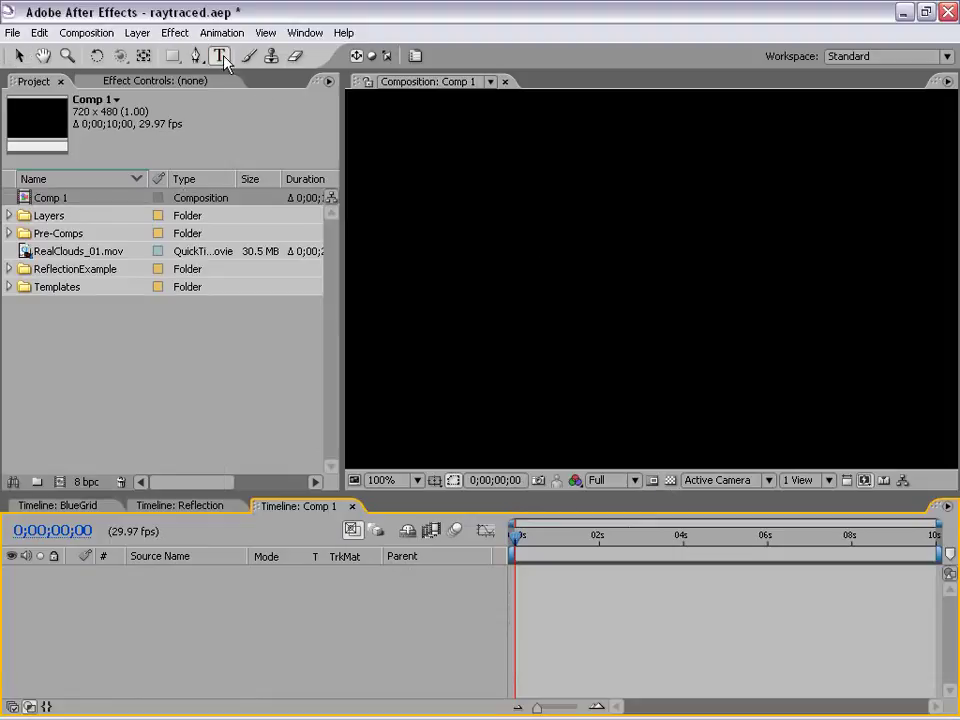
scroll(586, 275, "down", 1)
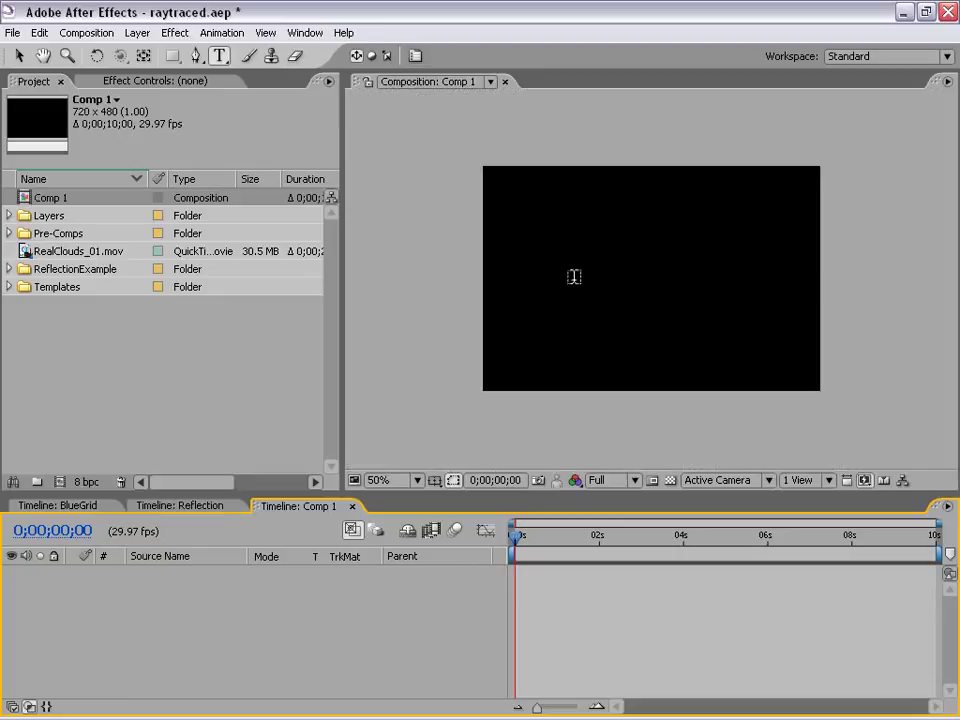
left_click(575, 270)
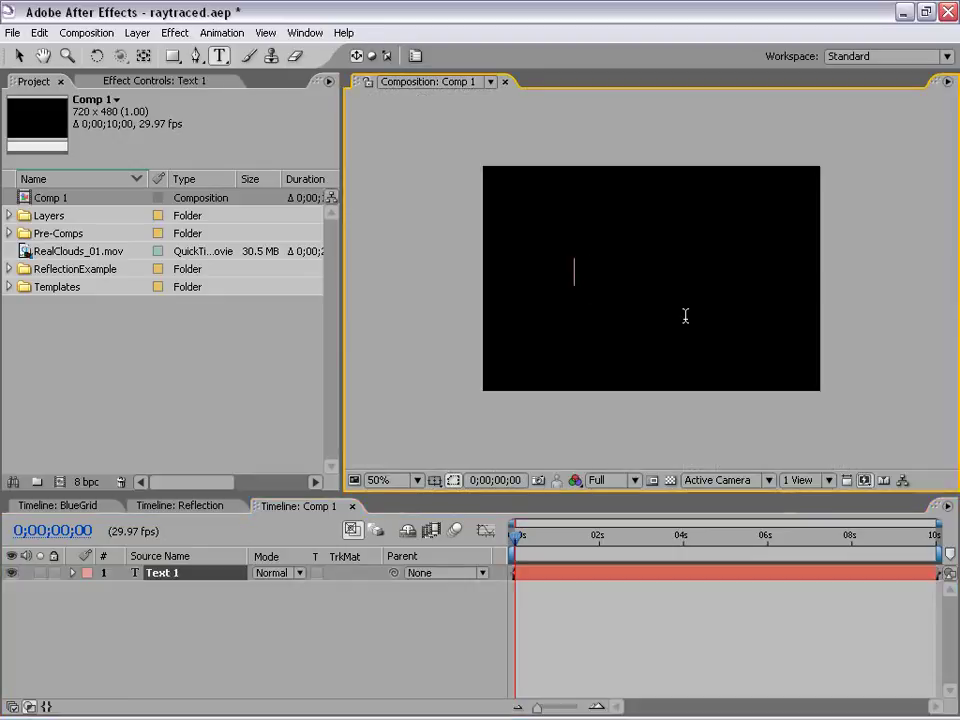
left_click(670, 480)
type("Reflection")
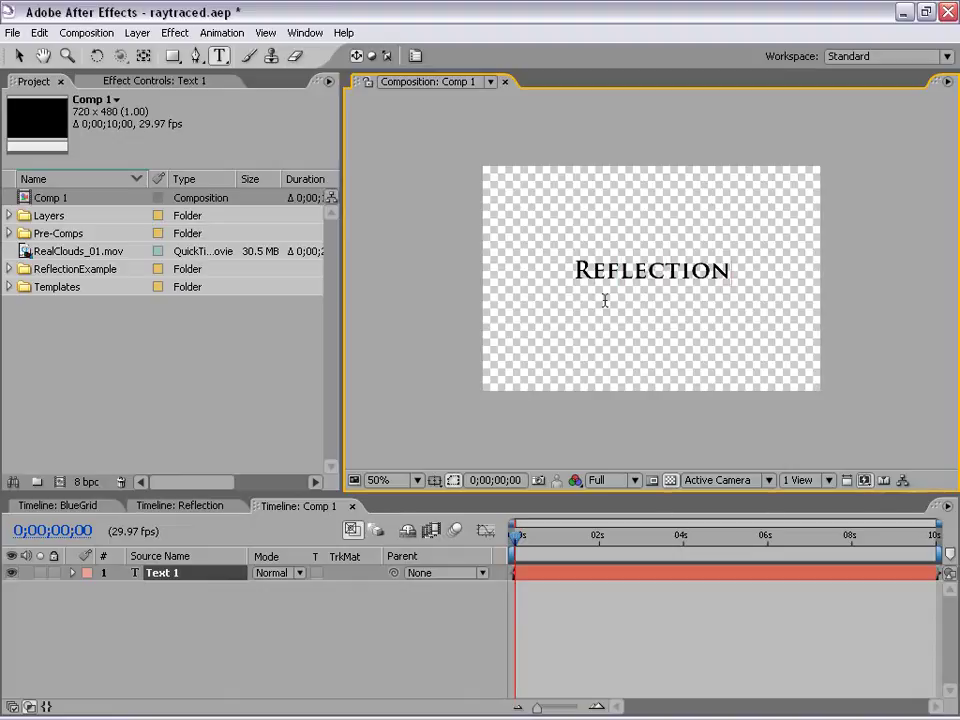
left_click(20, 56)
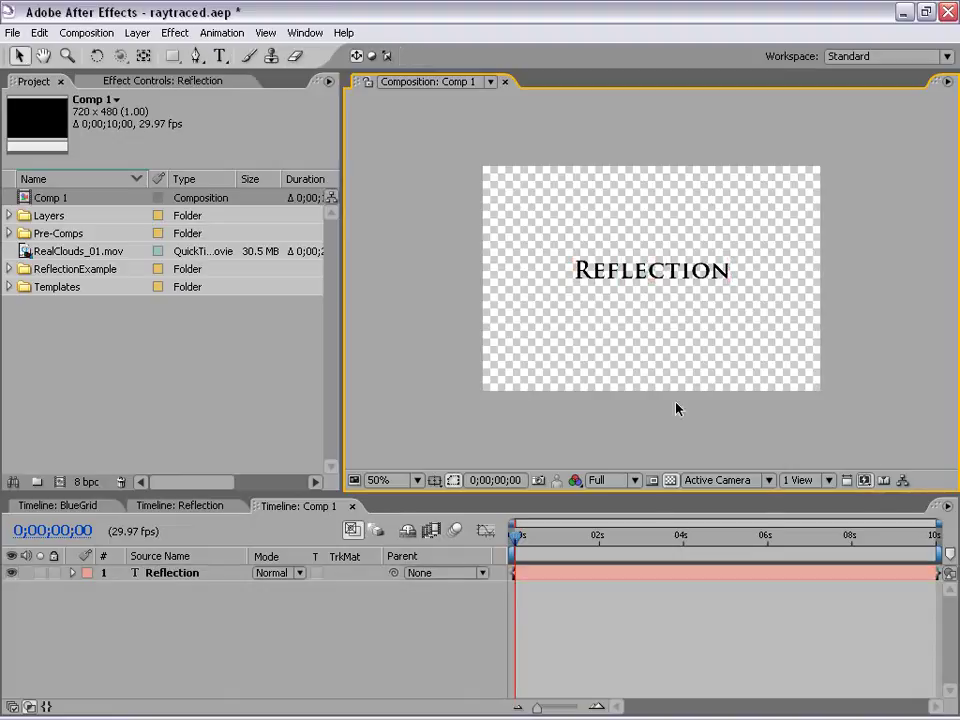
Nudge the Reflection text slightly to the right and up within the frame
left_click(714, 424)
scroll(612, 305, "up", 1)
left_click(670, 480)
left_click(670, 480)
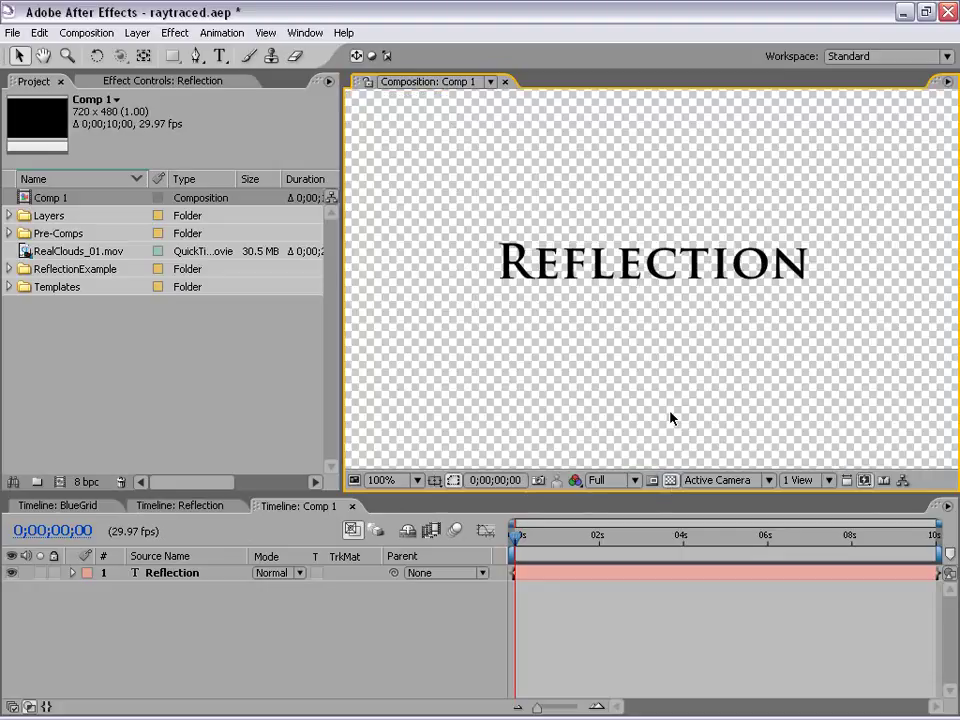
scroll(644, 296, "down", 1)
left_click(662, 272)
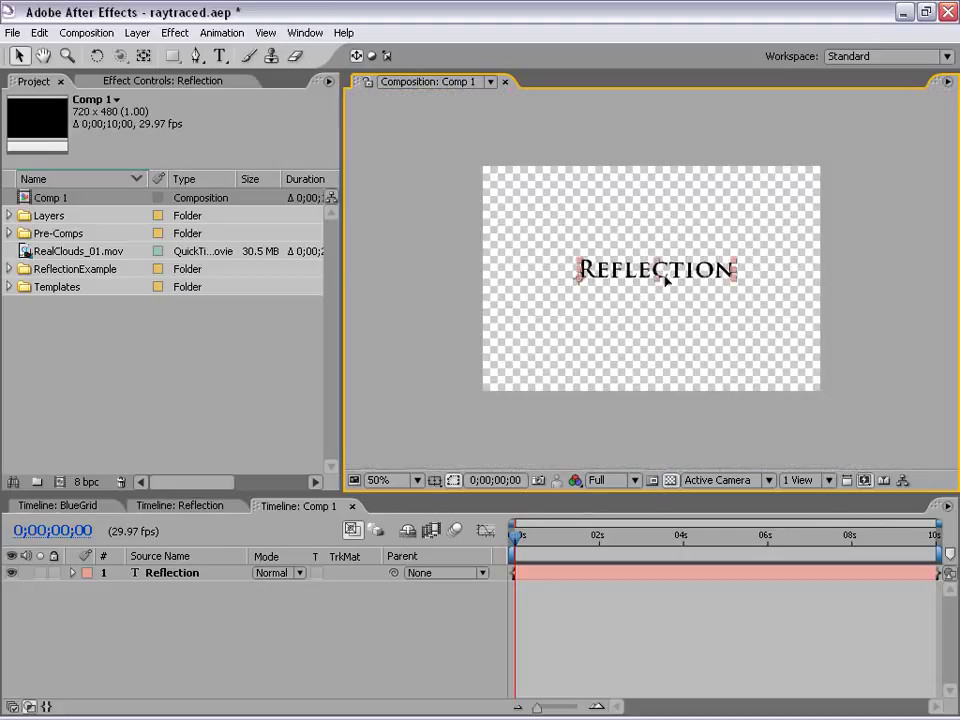
left_click(672, 313)
scroll(651, 300, "up", 1)
scroll(650, 330, "down", 1)
left_click(650, 272)
scroll(624, 302, "up", 1)
scroll(630, 298, "down", 1)
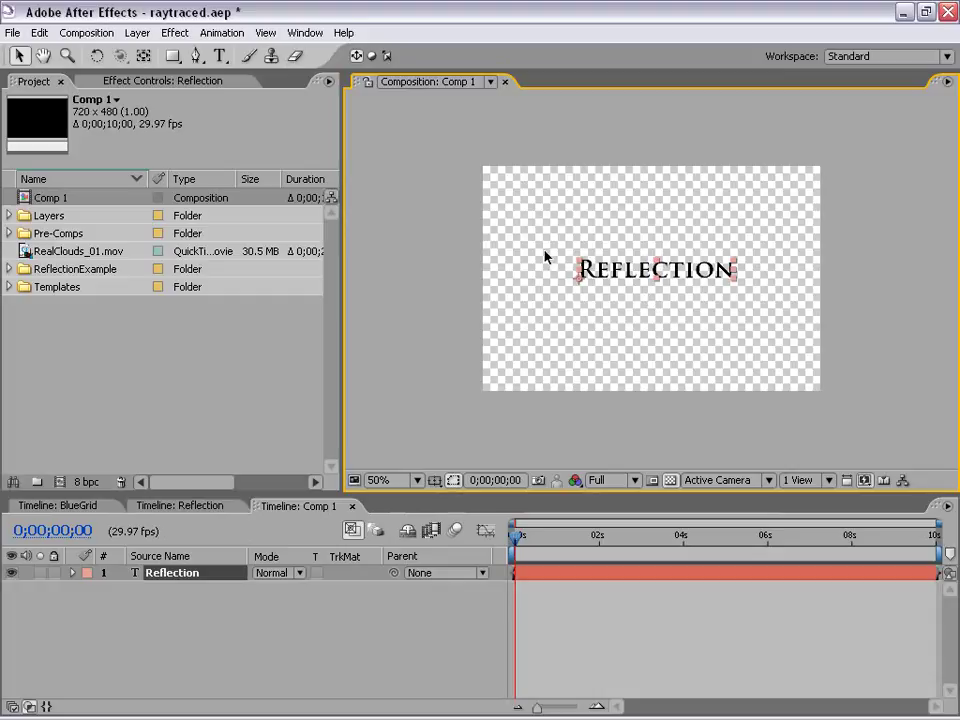
Pre-compose the Reflection text layer into a new composition named TEXT, moving all attributes into it
left_click(586, 293)
left_click(615, 275)
left_click(137, 32)
left_click(213, 517)
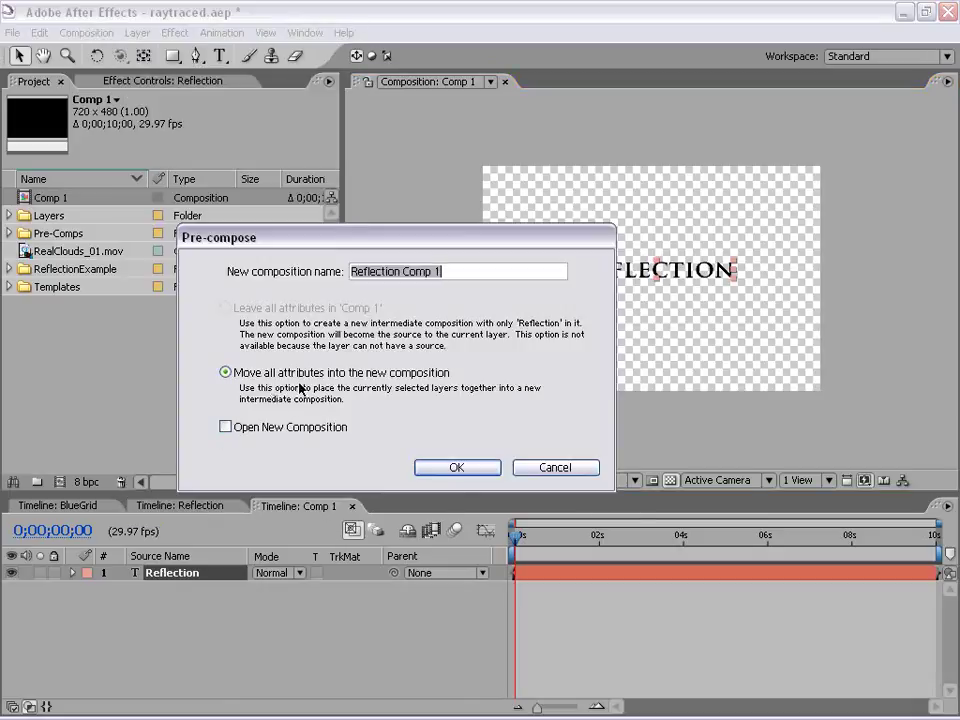
type("TEXT")
left_click(452, 467)
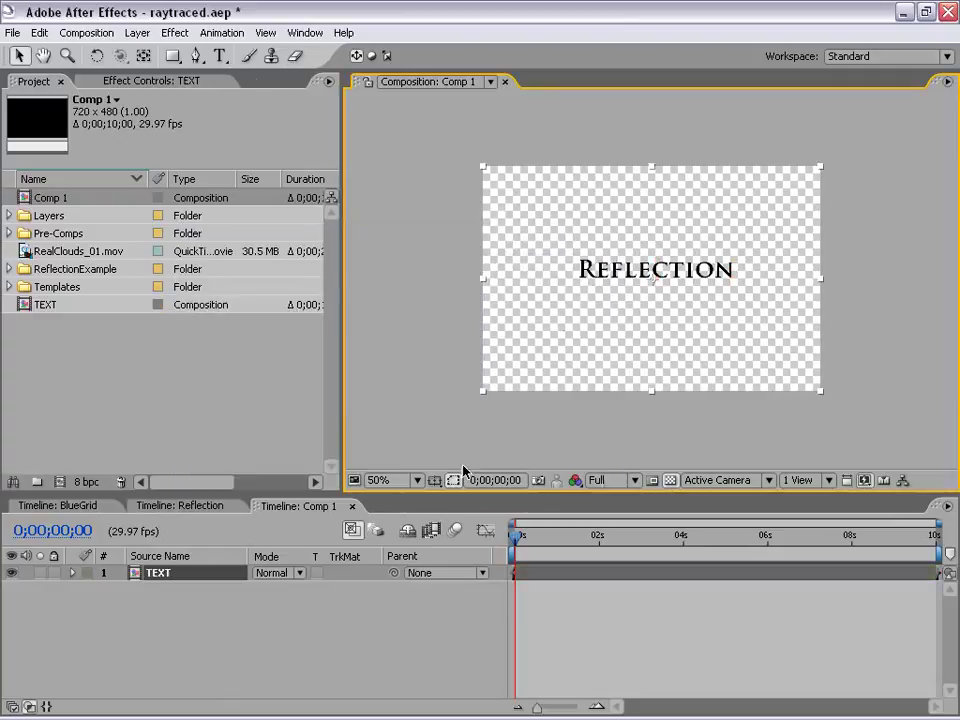
left_click(643, 271)
left_click(565, 603)
left_click(469, 384)
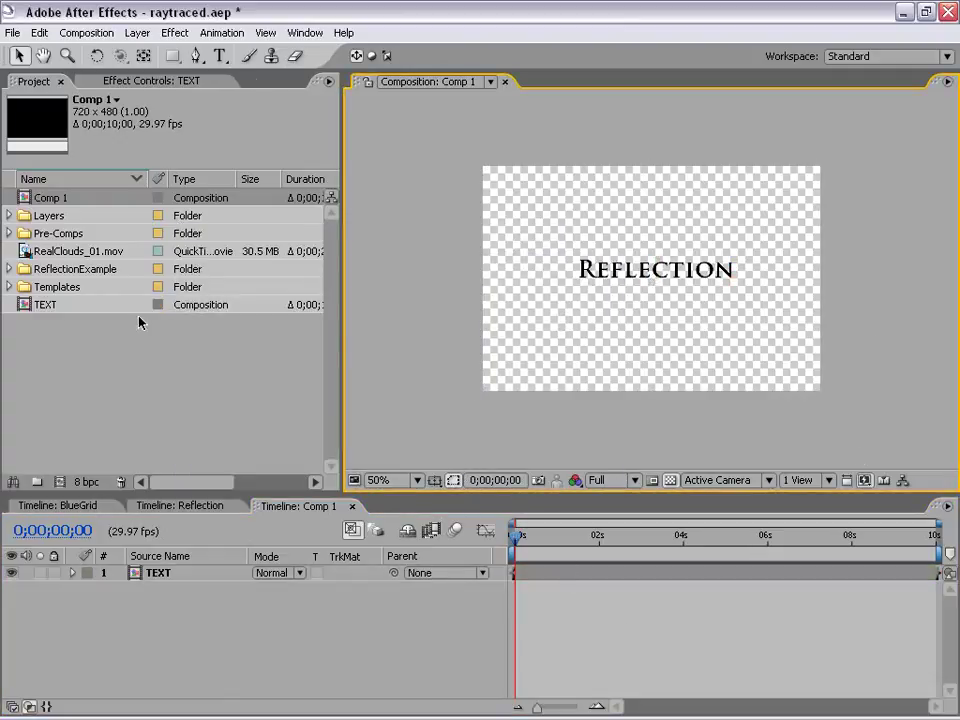
Create a dark blue solid layer 2200 pixels wide and 2200 pixels high
left_click(136, 33)
mouse_move(145, 53)
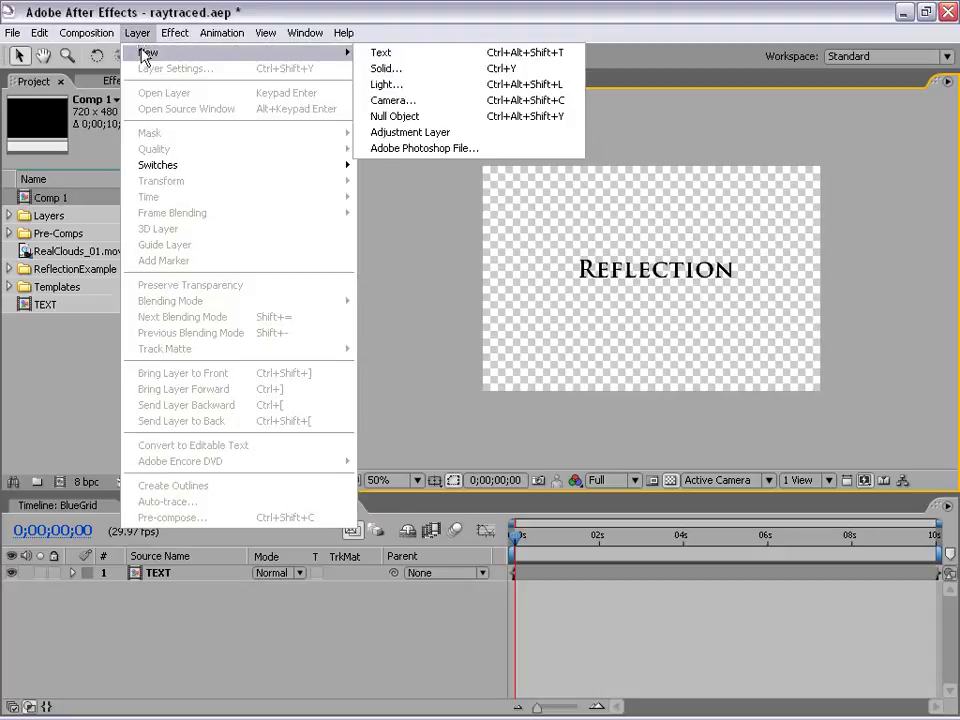
left_click(418, 68)
left_click_drag(590, 287, 330, 165)
left_click(360, 412)
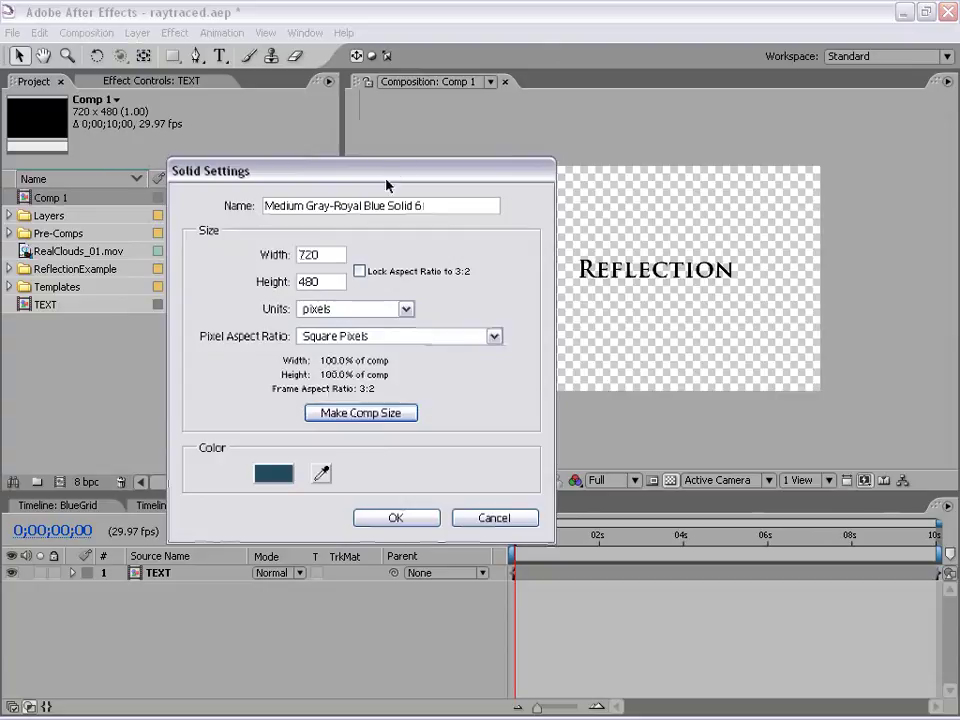
left_click_drag(394, 169, 392, 118)
left_click_drag(334, 202, 268, 202)
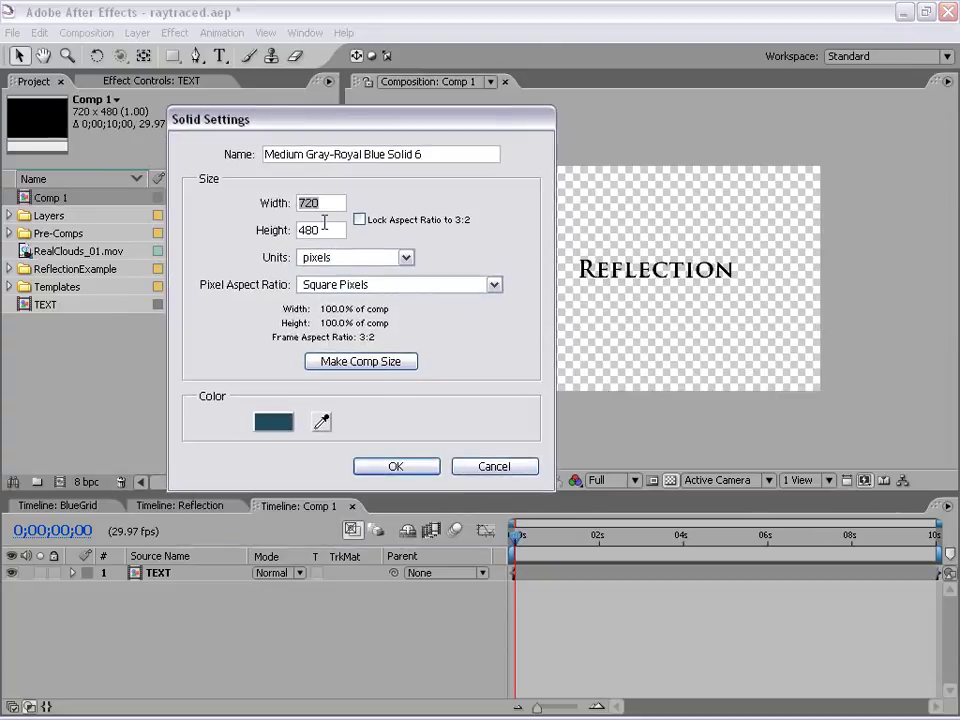
type("2200")
key("Tab")
type("2200")
key("Return")
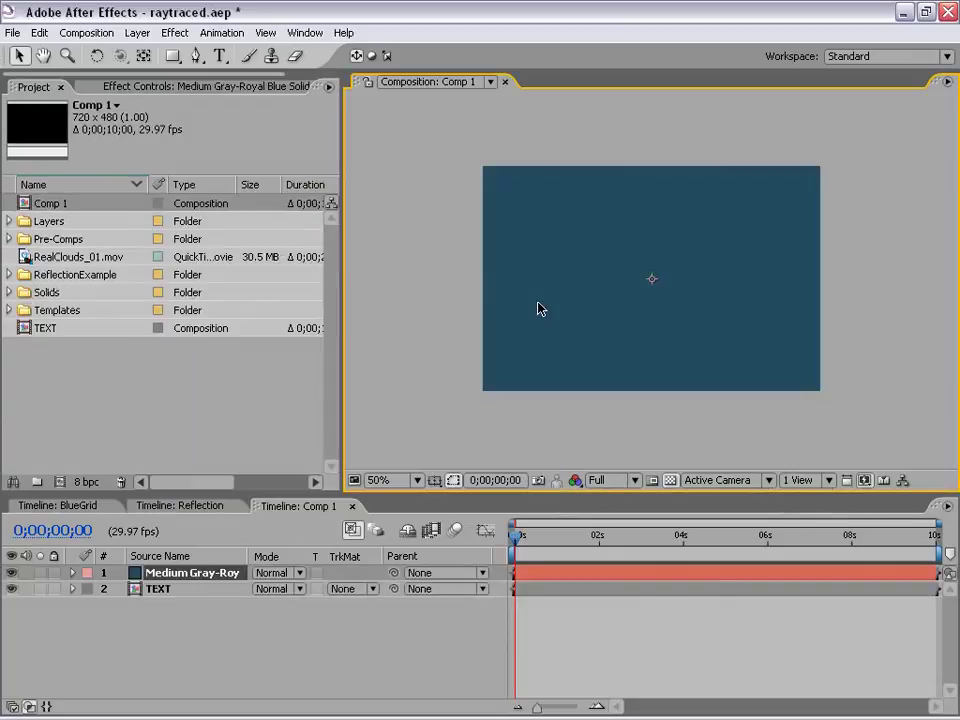
Examine how far the large blue solid extends beyond the composition frame
key("comma")
key("comma")
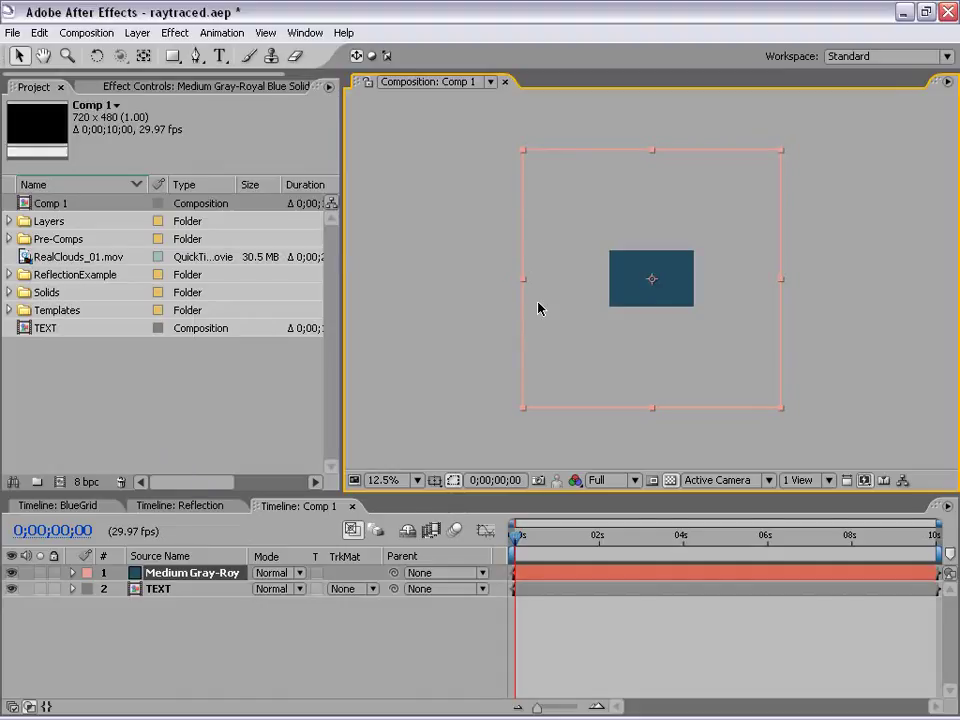
left_click(477, 268)
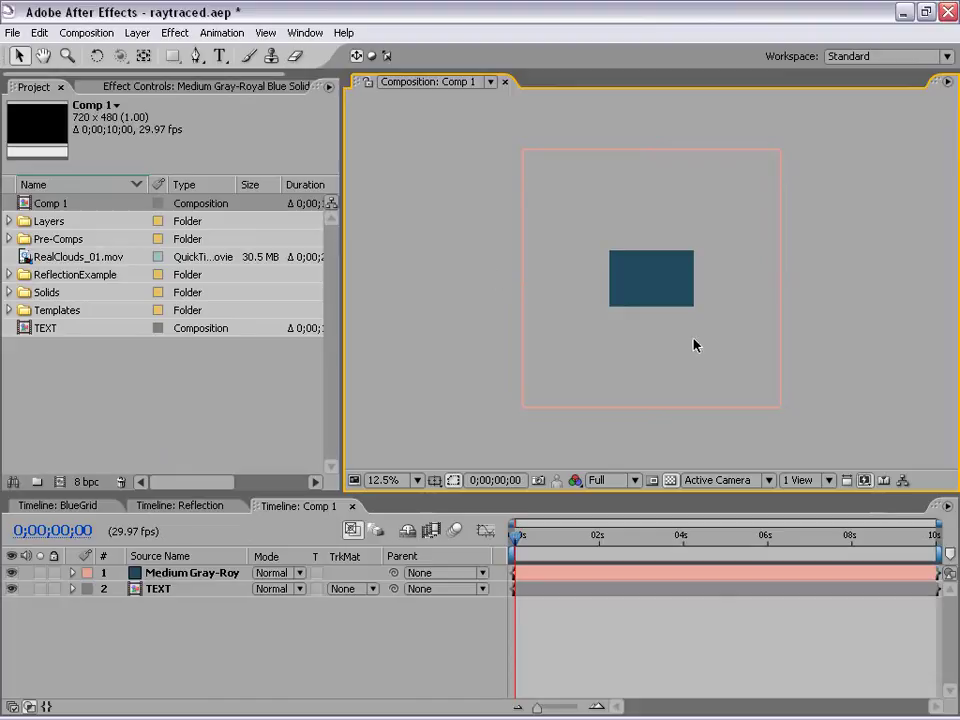
key("period")
key("period")
left_click(601, 358)
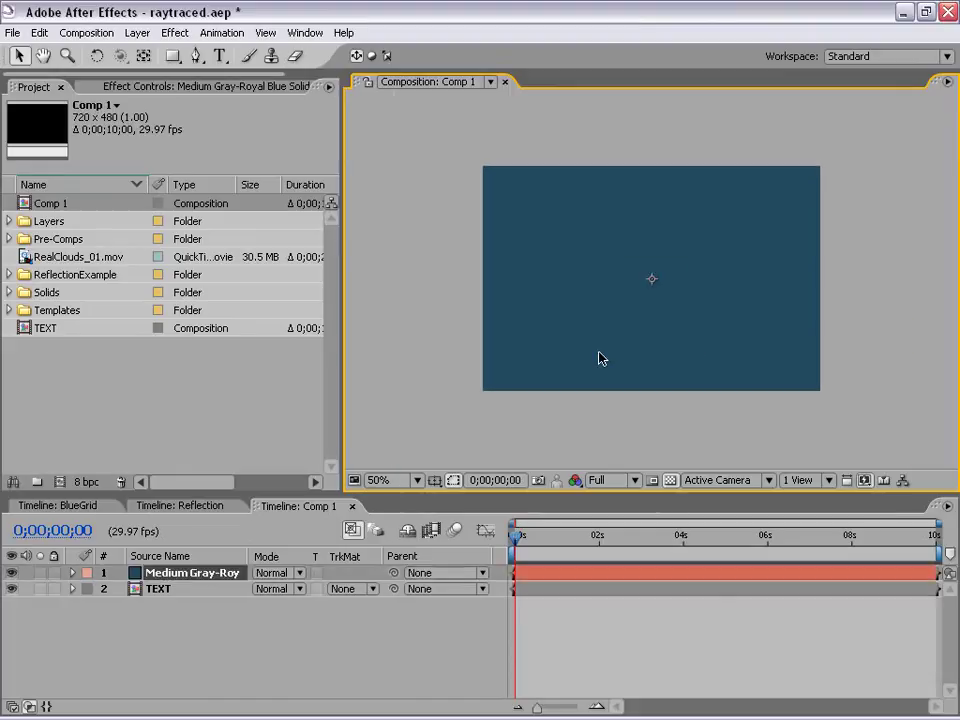
Move the TEXT layer above the blue solid in the layer stack
left_click(172, 620)
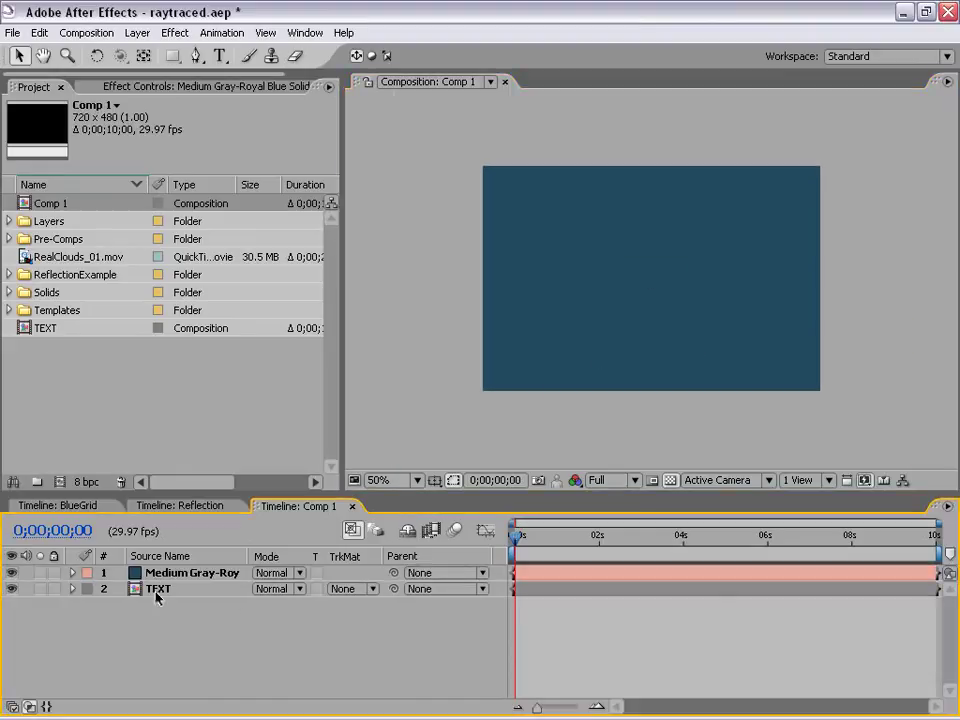
left_click(158, 589)
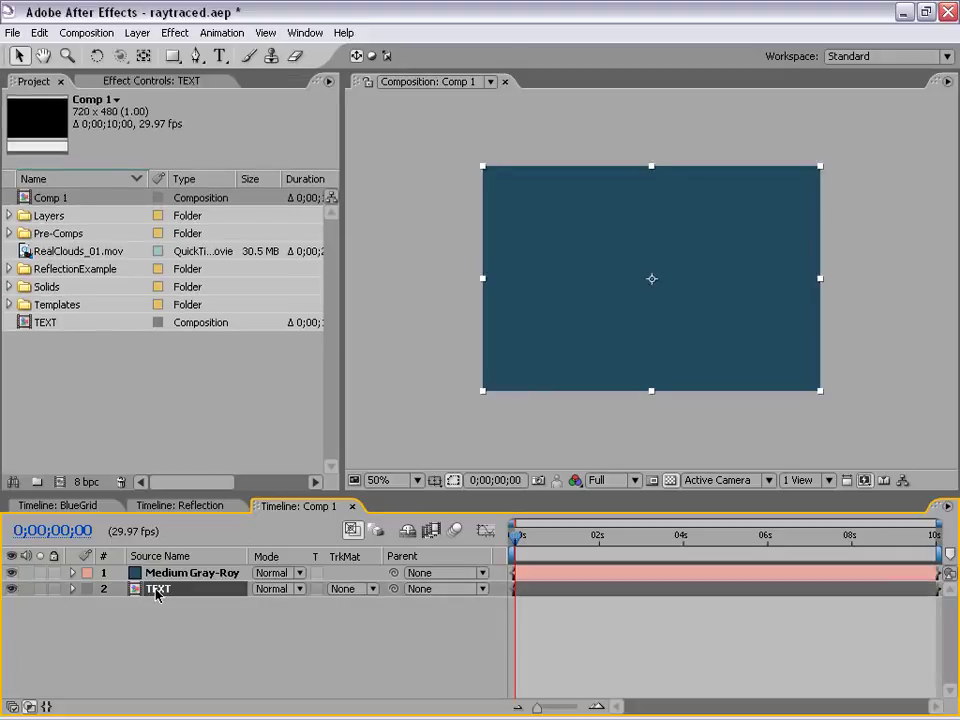
left_click_drag(159, 592, 158, 572)
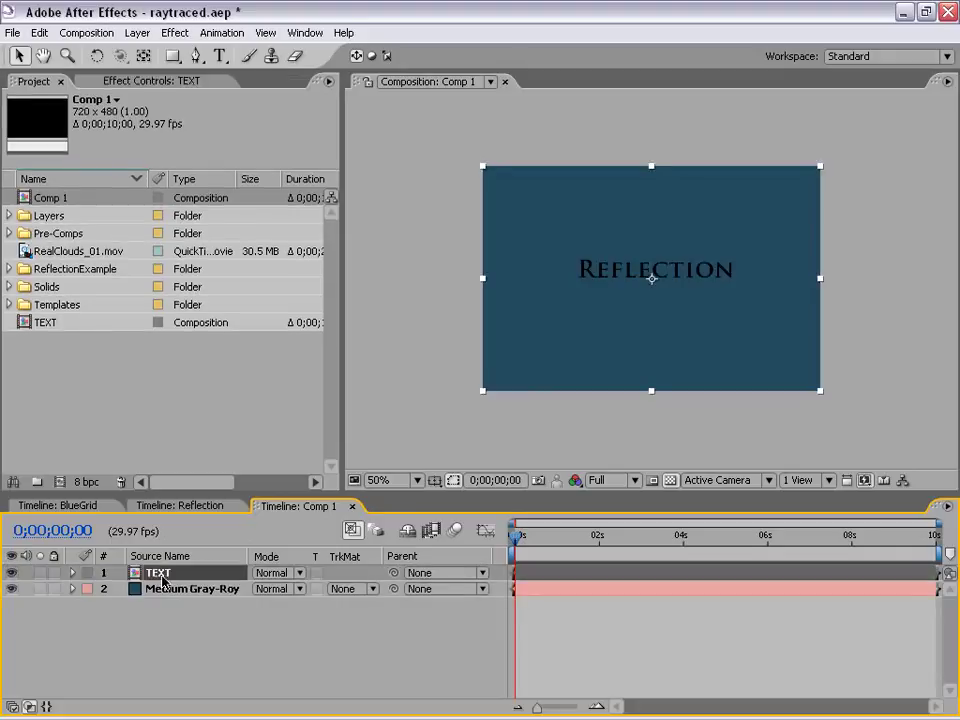
Rename the blue solid layer as Floor and leave no layer selected
left_click(165, 590)
key("Return")
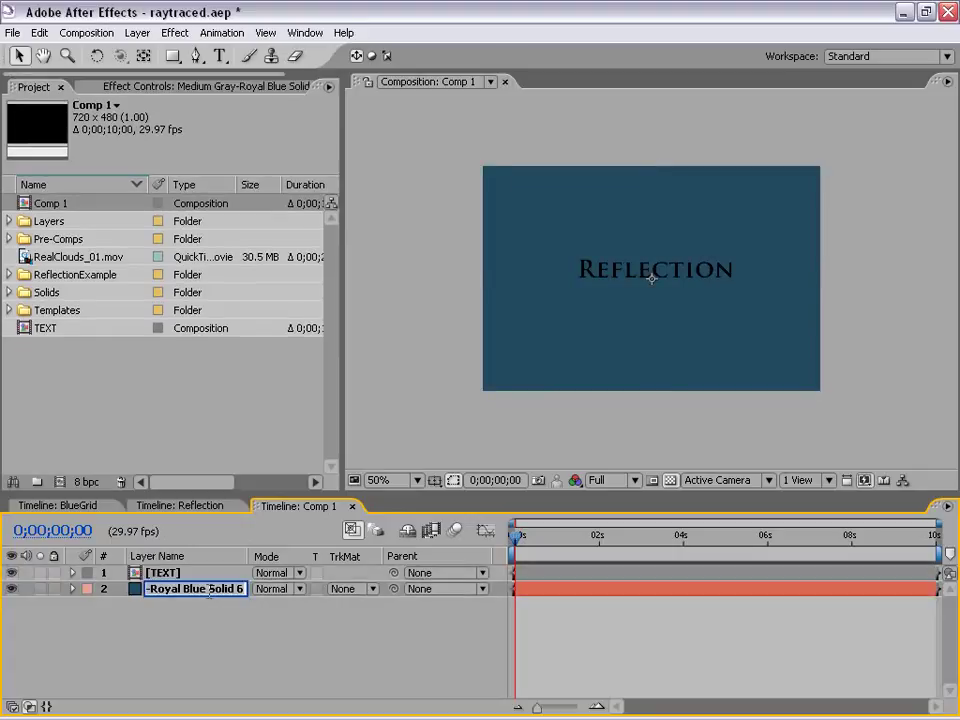
type("B")
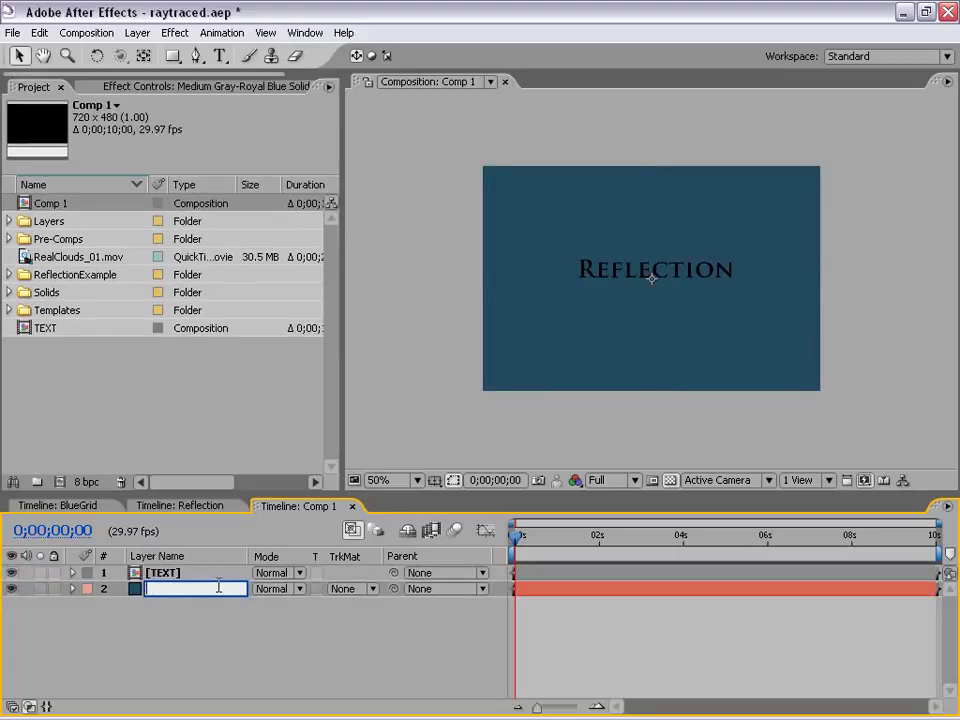
type("loor")
key("Return")
key("F2")
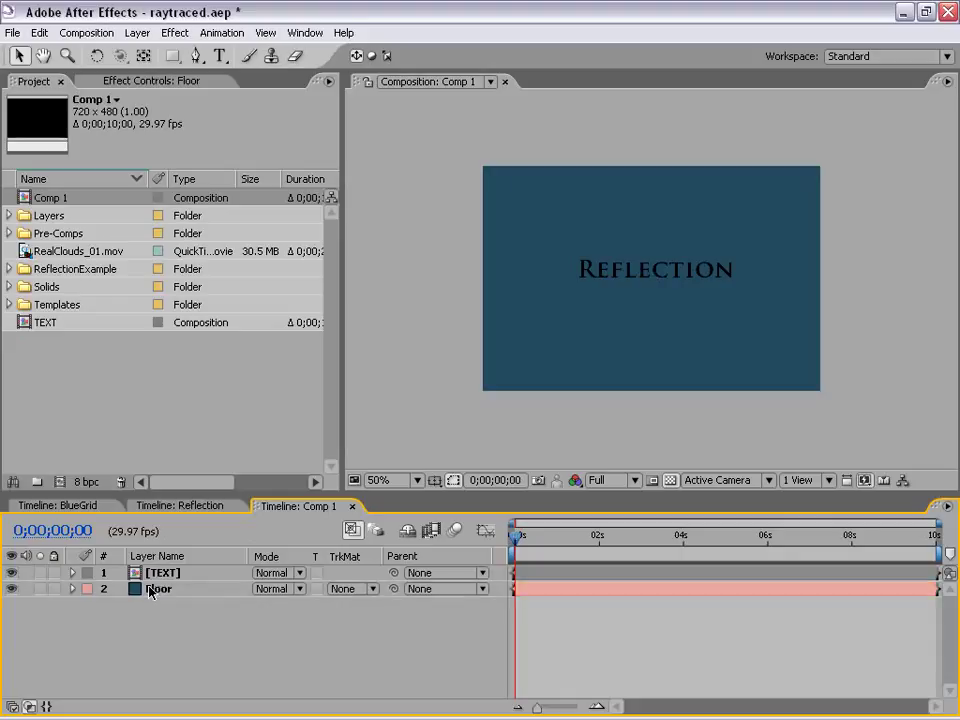
left_click(163, 573)
left_click(160, 589)
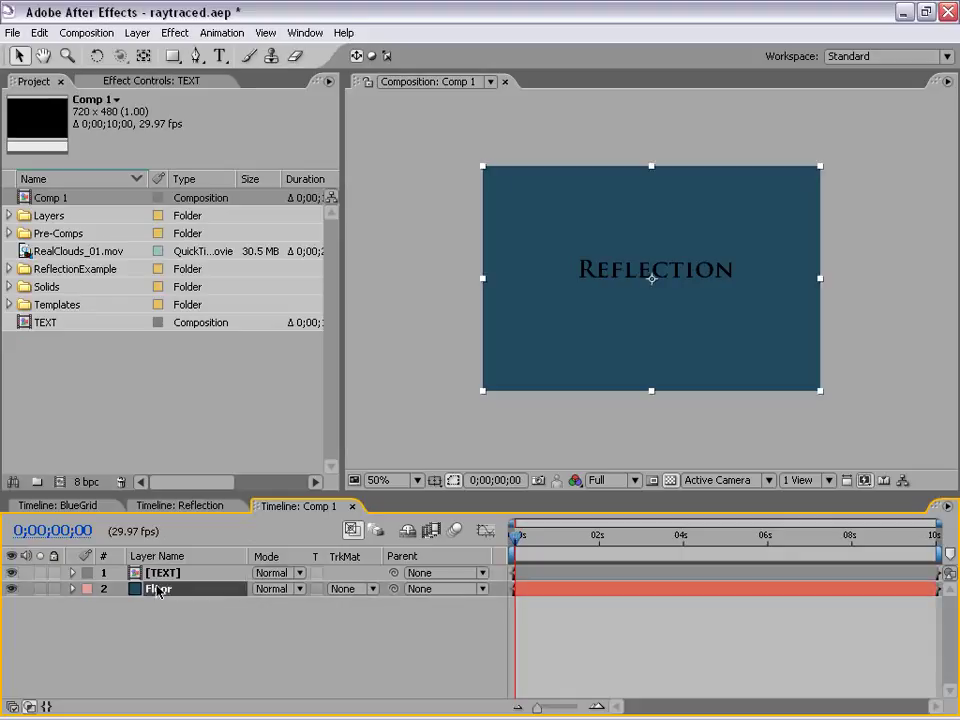
left_click(172, 619)
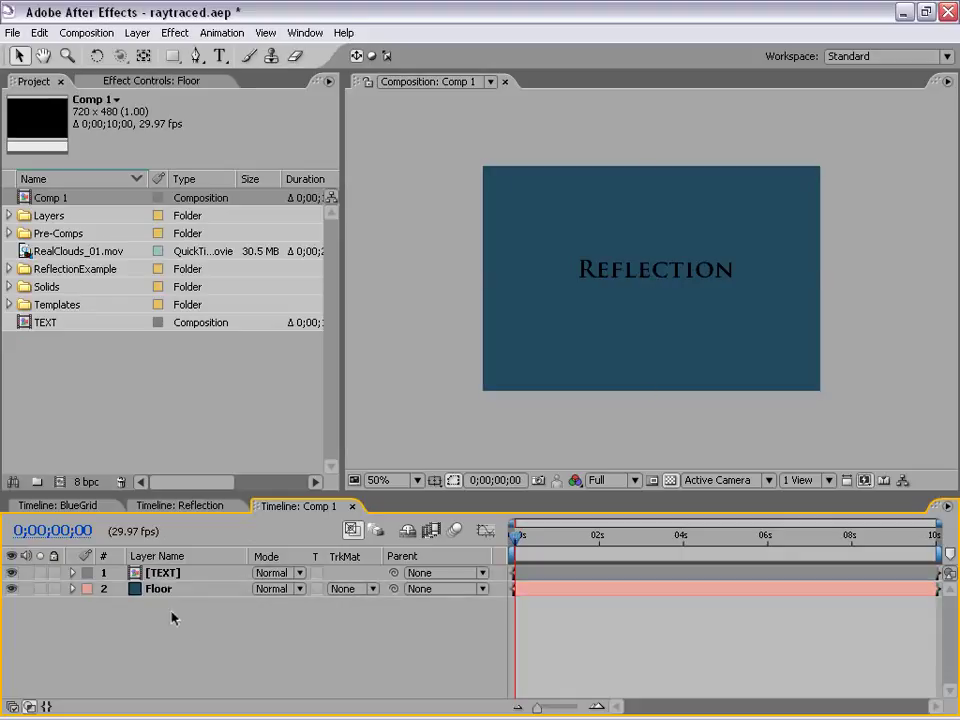
Turn the TEXT and Floor layers into 3D layers
key("F4")
key("F4")
key("F4")
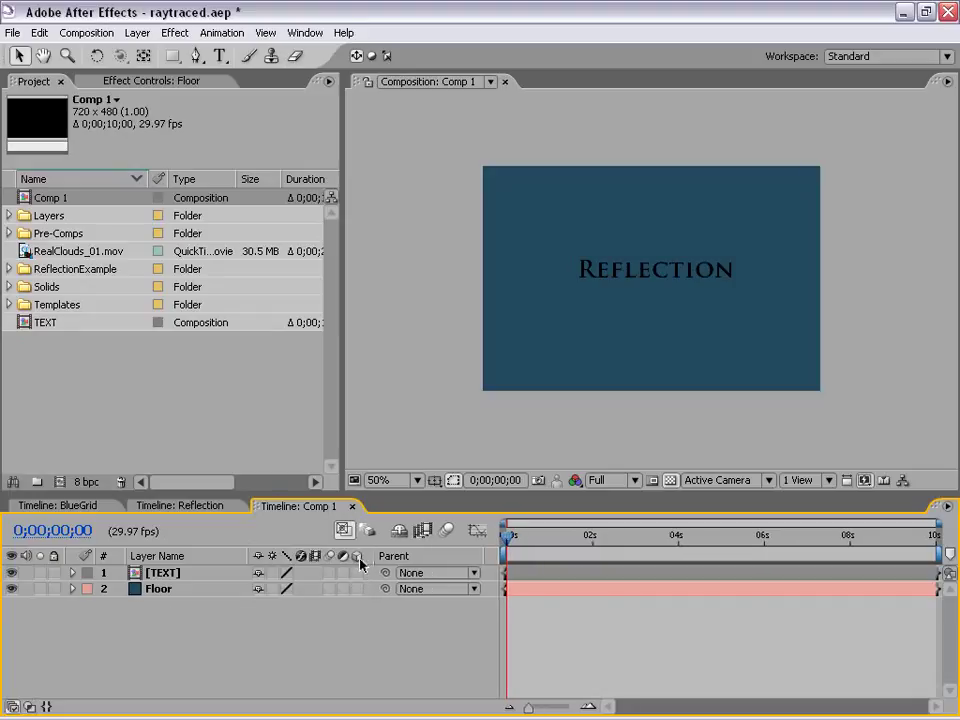
left_click_drag(357, 574, 358, 592)
left_click(615, 353)
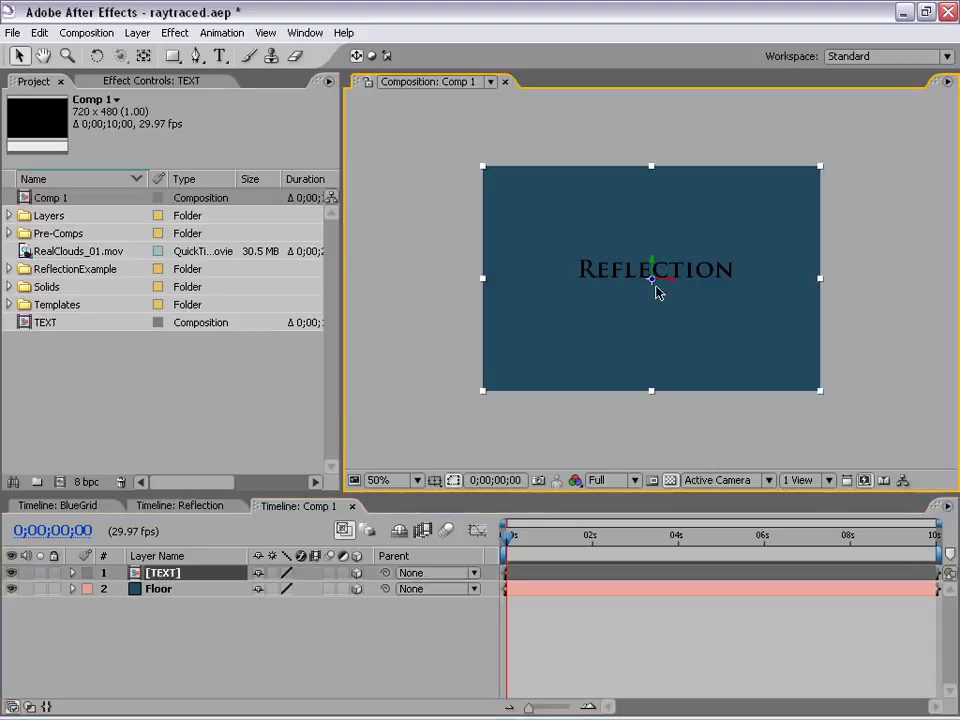
scroll(658, 266, "up", 2)
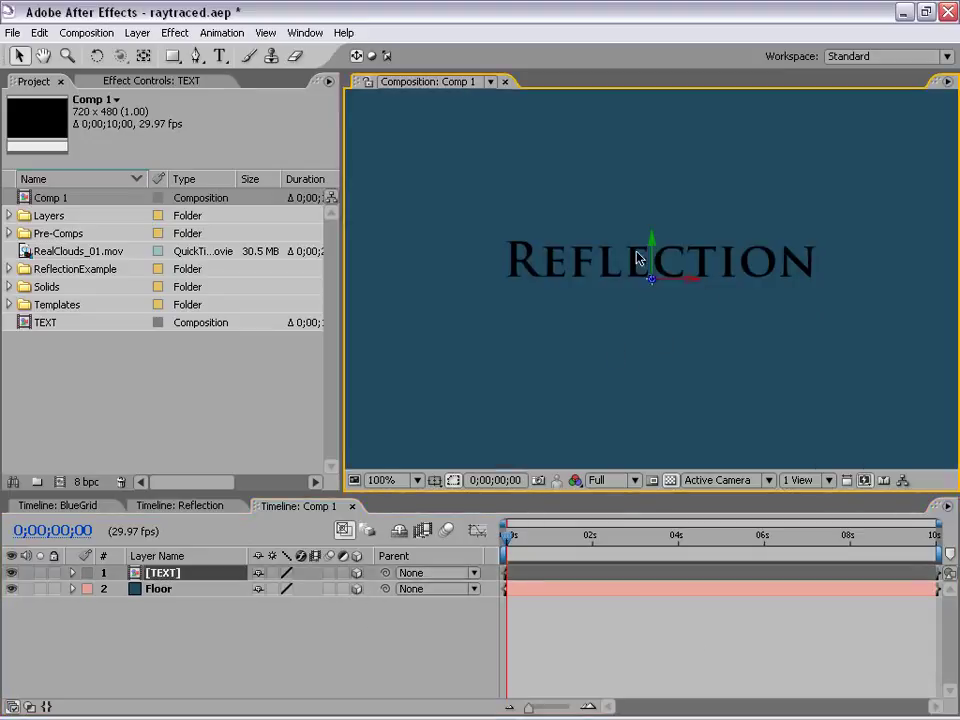
scroll(664, 310, "down", 2)
Rotate the Floor layer about its X axis until it lies flat, edge-on to the camera, and leave it deselected
left_click(158, 589)
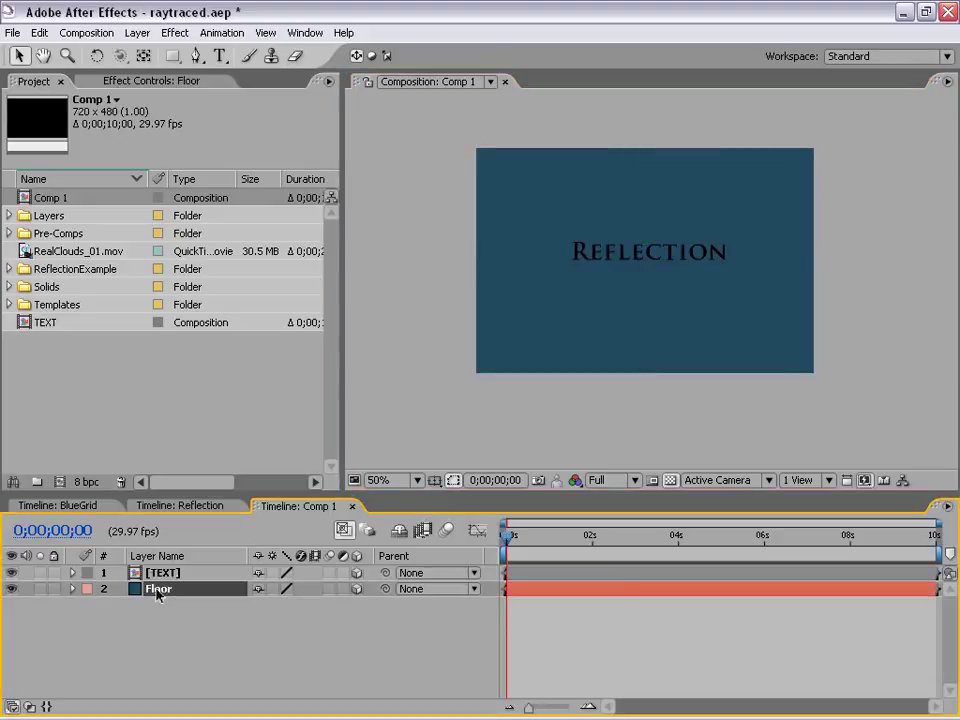
left_click(97, 56)
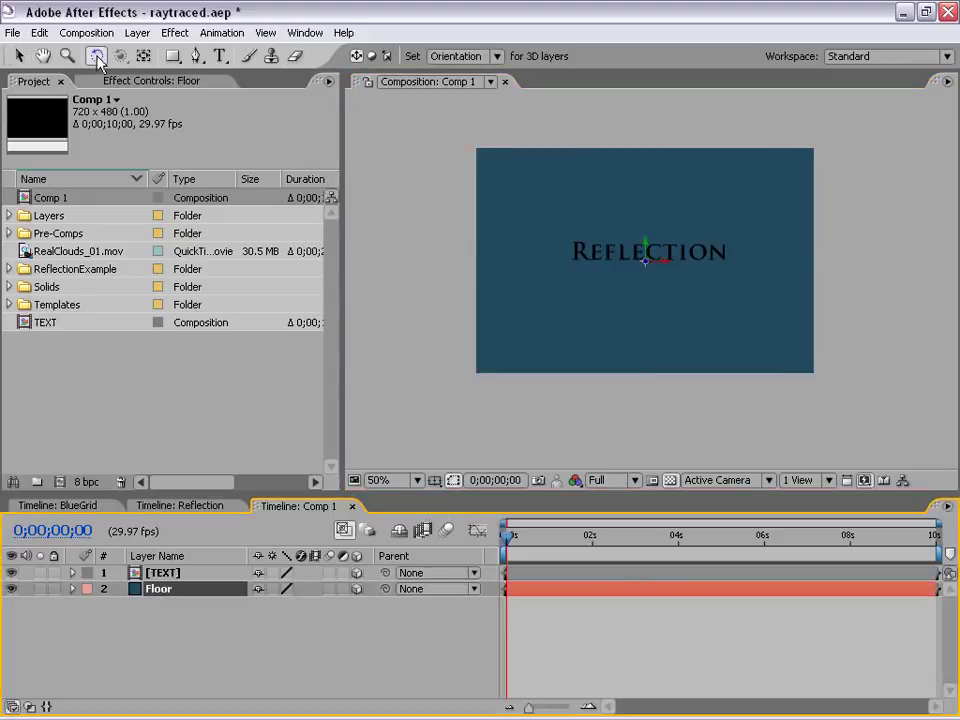
scroll(650, 272, "up", 2)
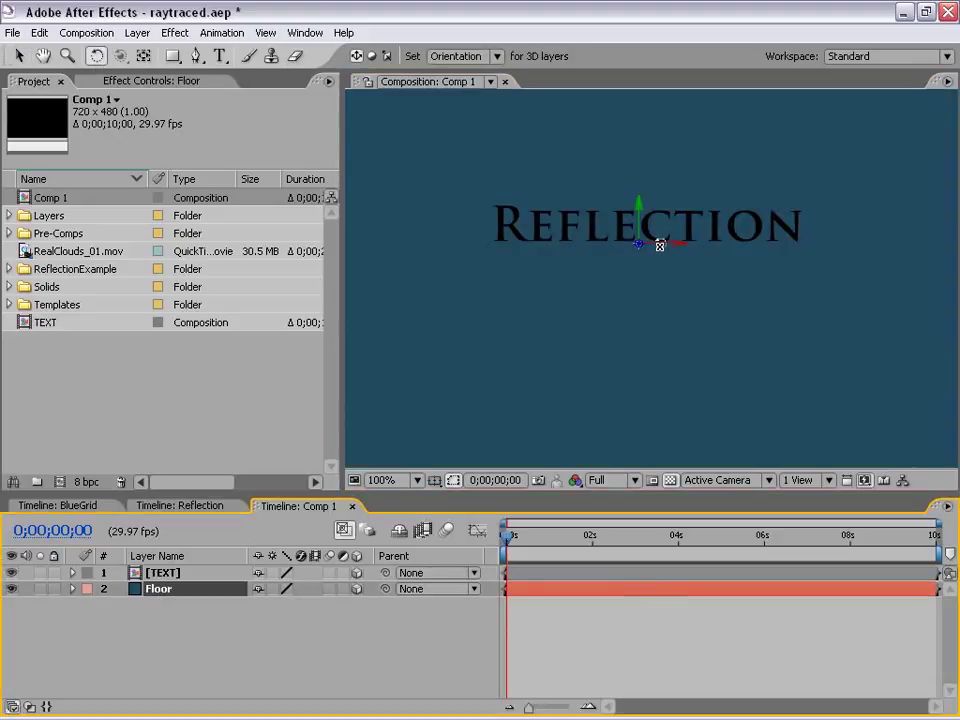
left_click_drag(664, 236, 660, 176)
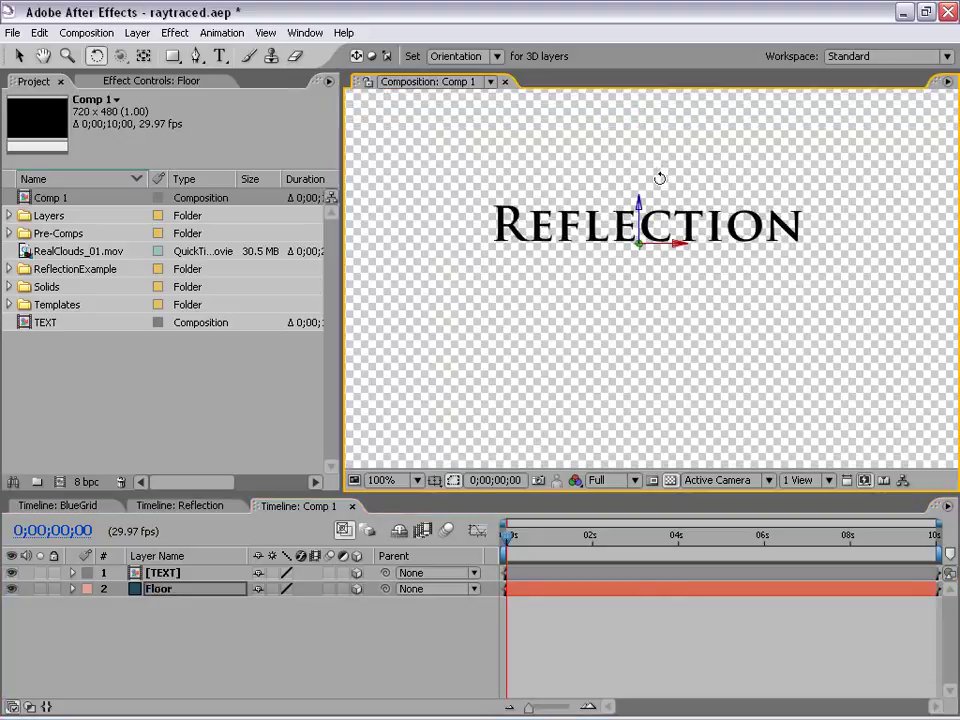
key("comma")
key("comma")
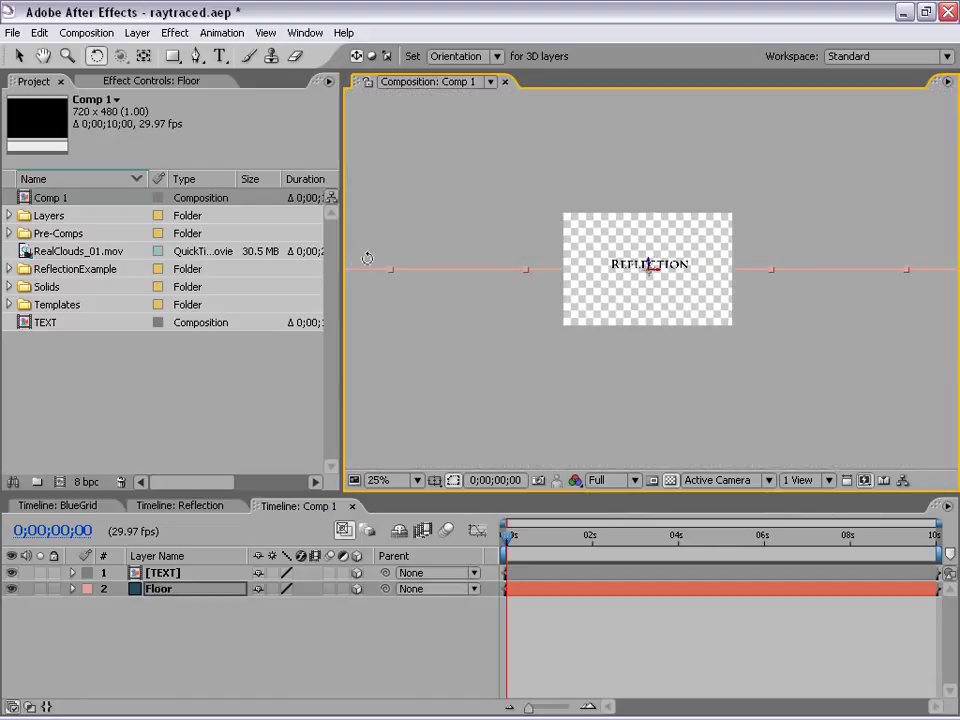
scroll(417, 267, "up", 2)
scroll(566, 272, "down", 2)
left_click(18, 56)
left_click(660, 203)
scroll(670, 262, "up", 1)
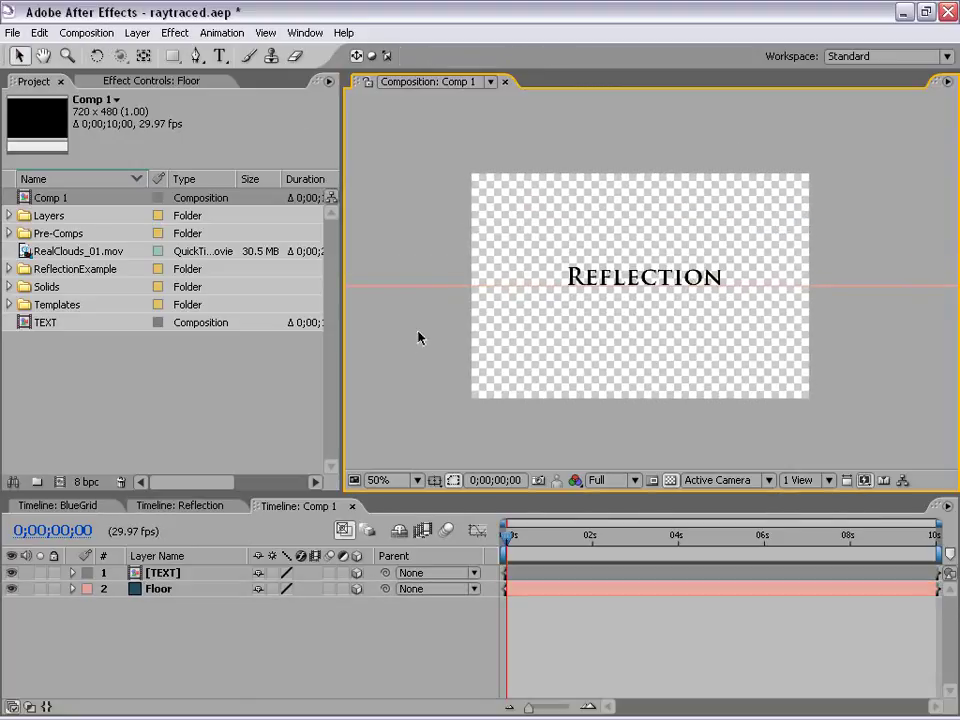
Create another dark blue solid layer matching the composition size
left_click(137, 33)
mouse_move(122, 57)
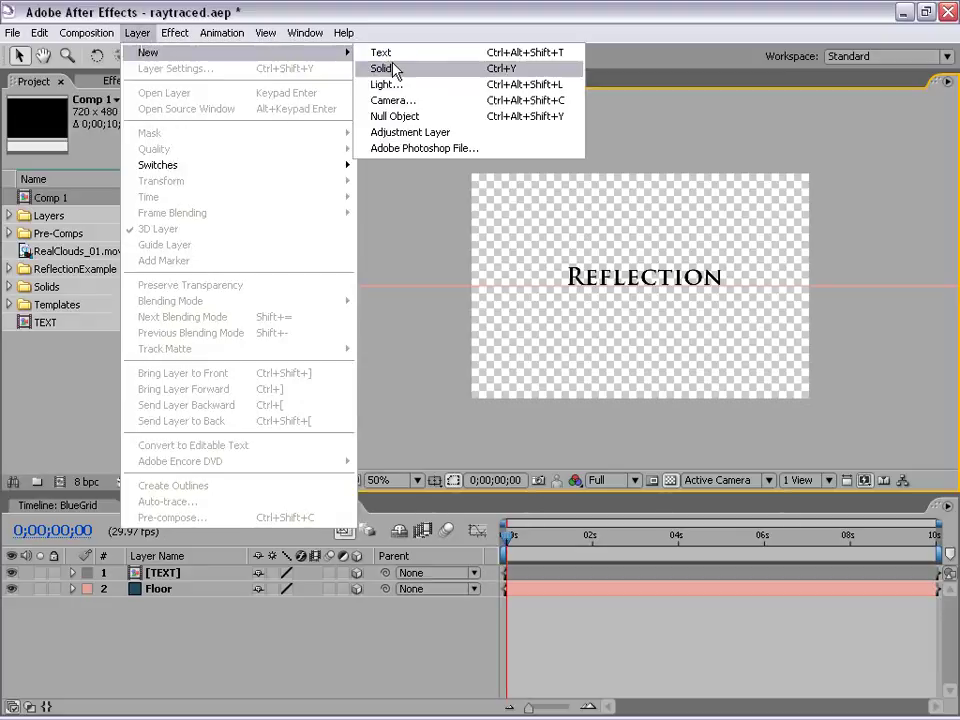
left_click(429, 75)
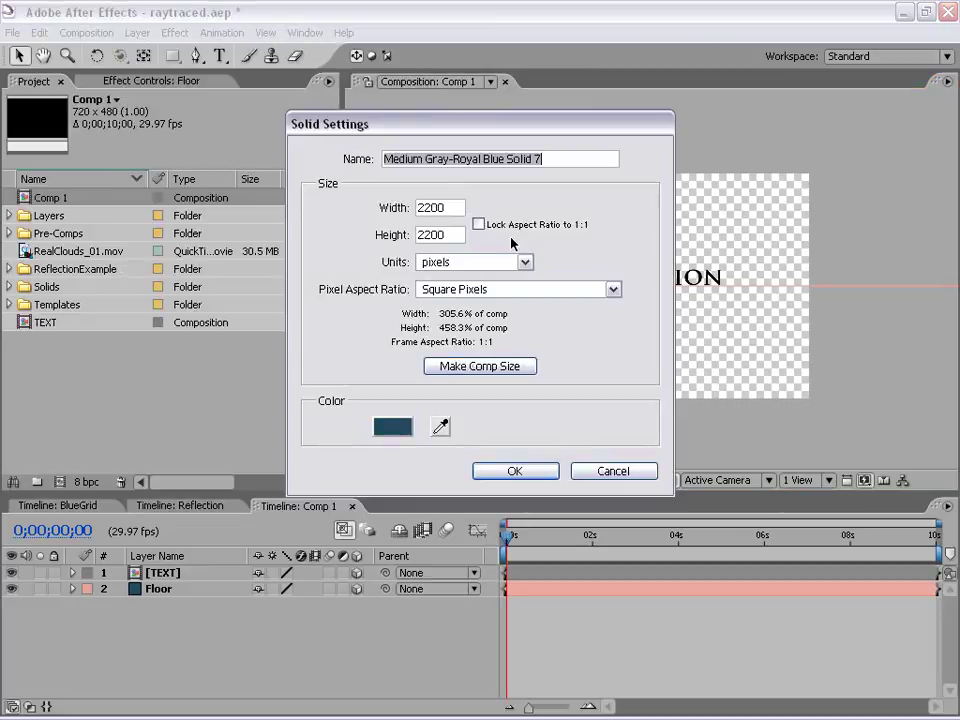
left_click(481, 368)
left_click(530, 476)
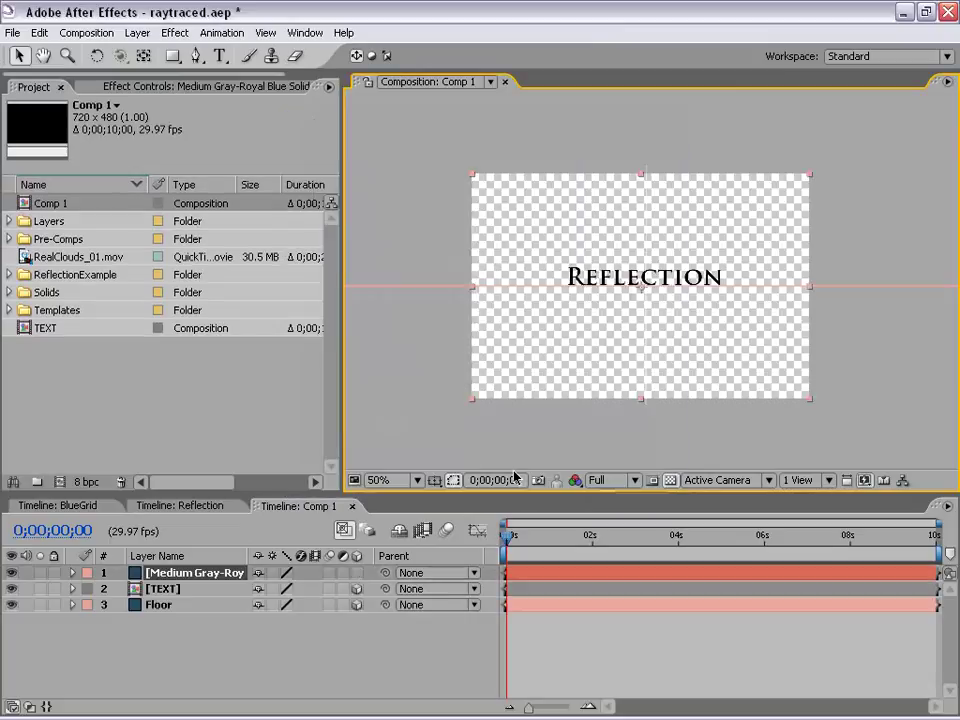
Move the new solid to the bottom of the layer stack and rename it BG
left_click(231, 667)
left_click_drag(192, 576, 174, 621)
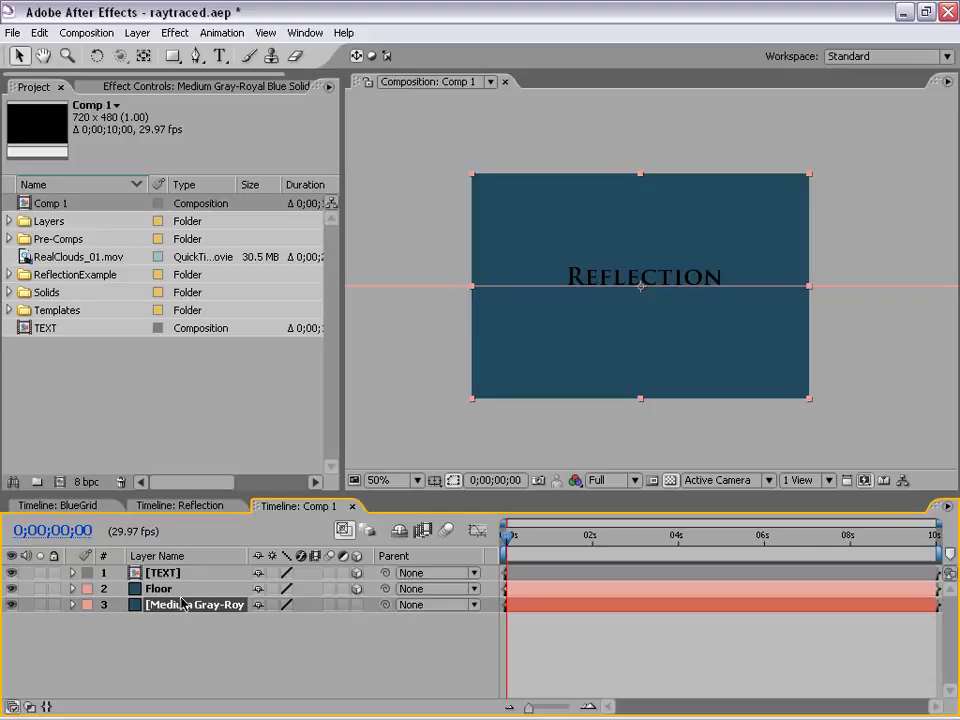
key("Return")
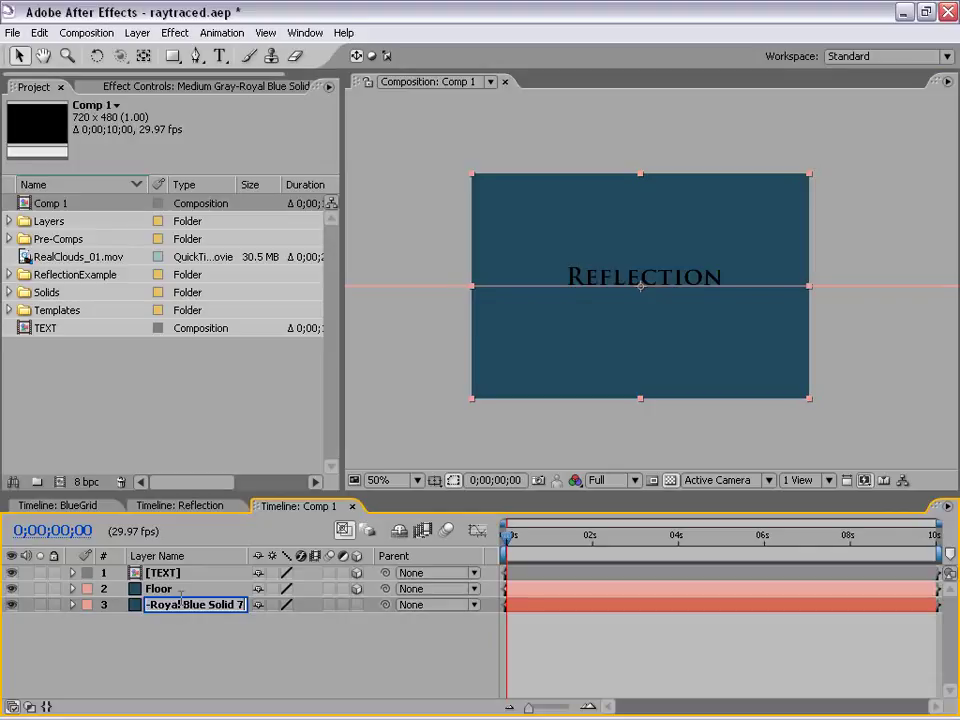
type("BG")
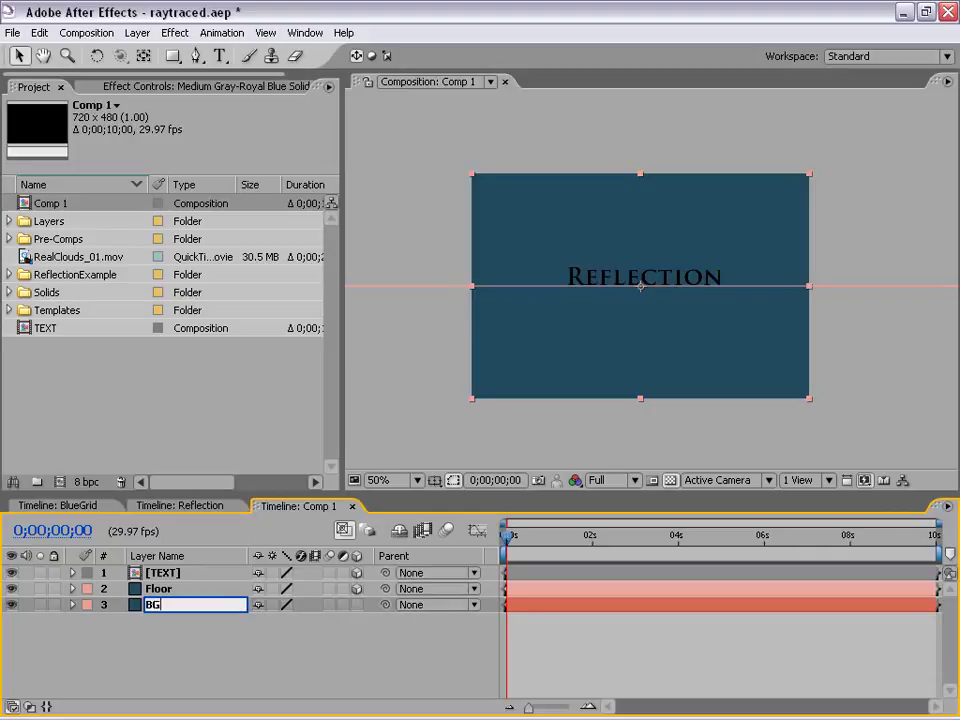
key("Return")
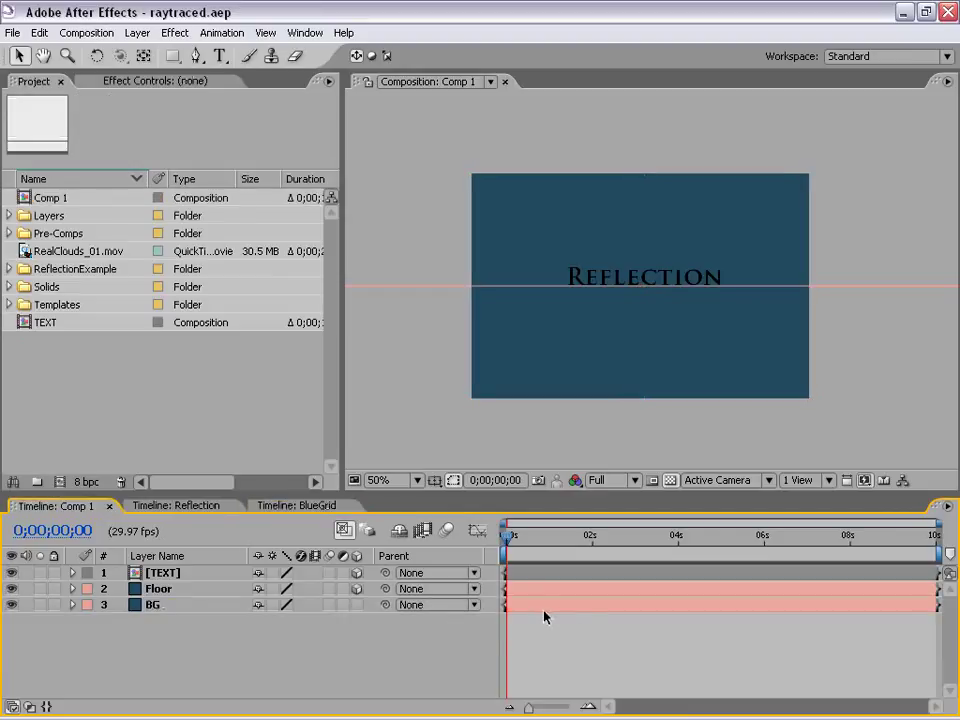
Apply the Ramp effect to the BG layer
left_click(545, 606)
left_click(176, 33)
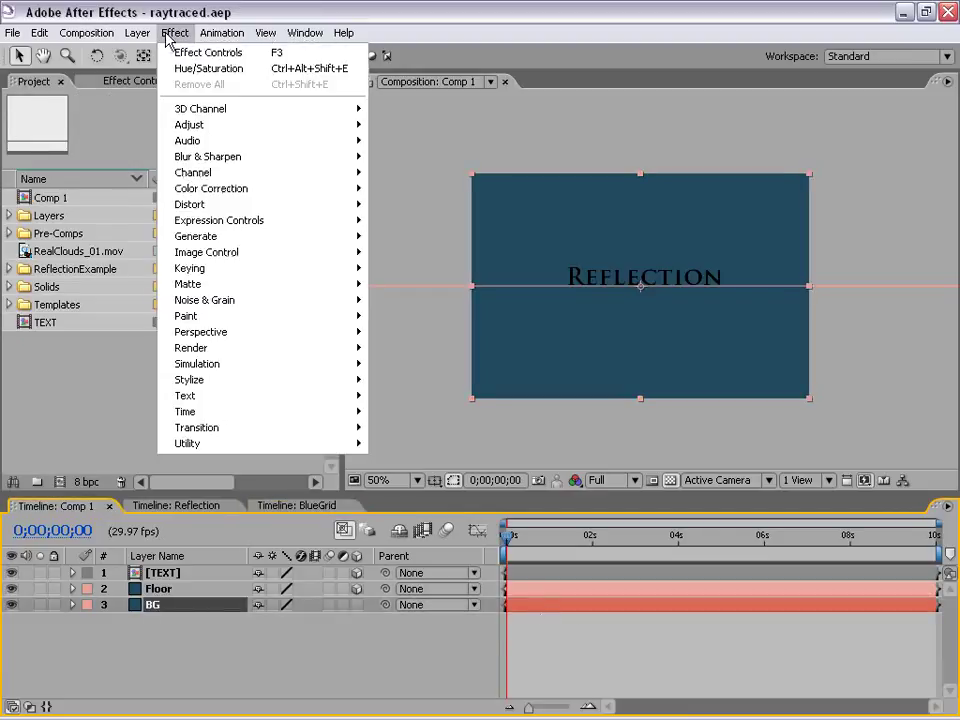
mouse_move(236, 240)
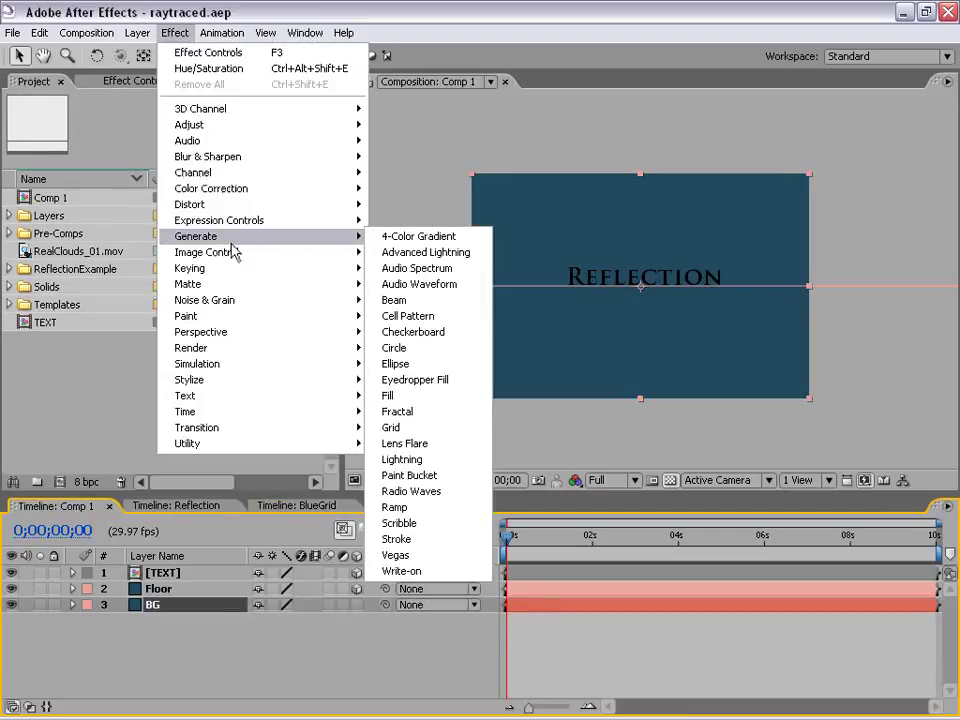
left_click(449, 515)
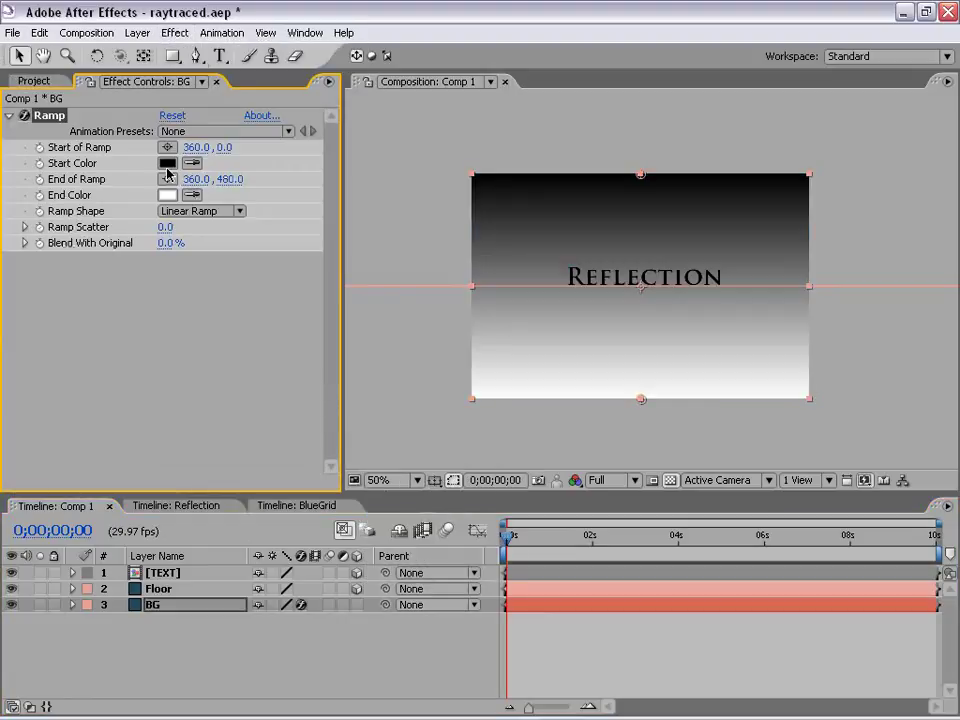
Set the Ramp's start color to a dark navy blue and its end color to a pale cyan
left_click(165, 164)
left_click(396, 465)
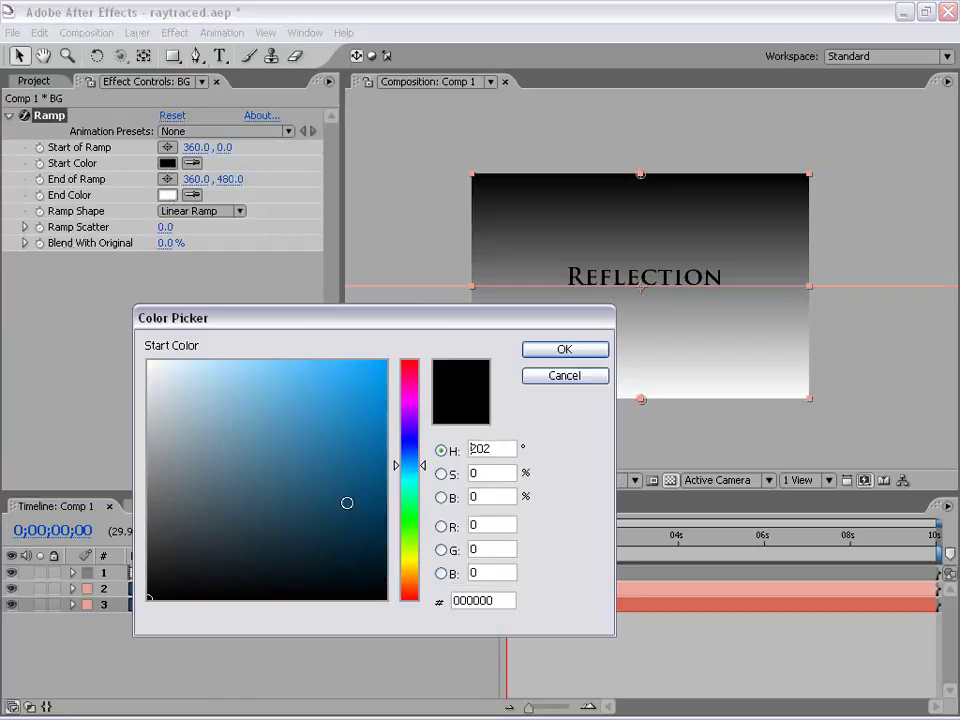
left_click(396, 531)
left_click(545, 350)
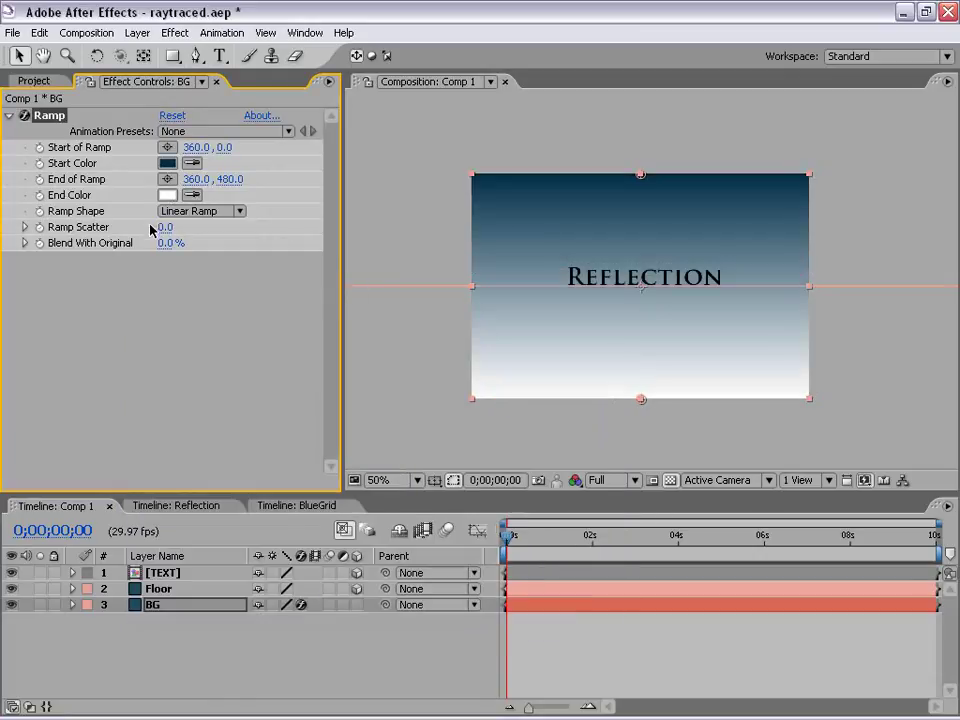
left_click(167, 195)
left_click(410, 477)
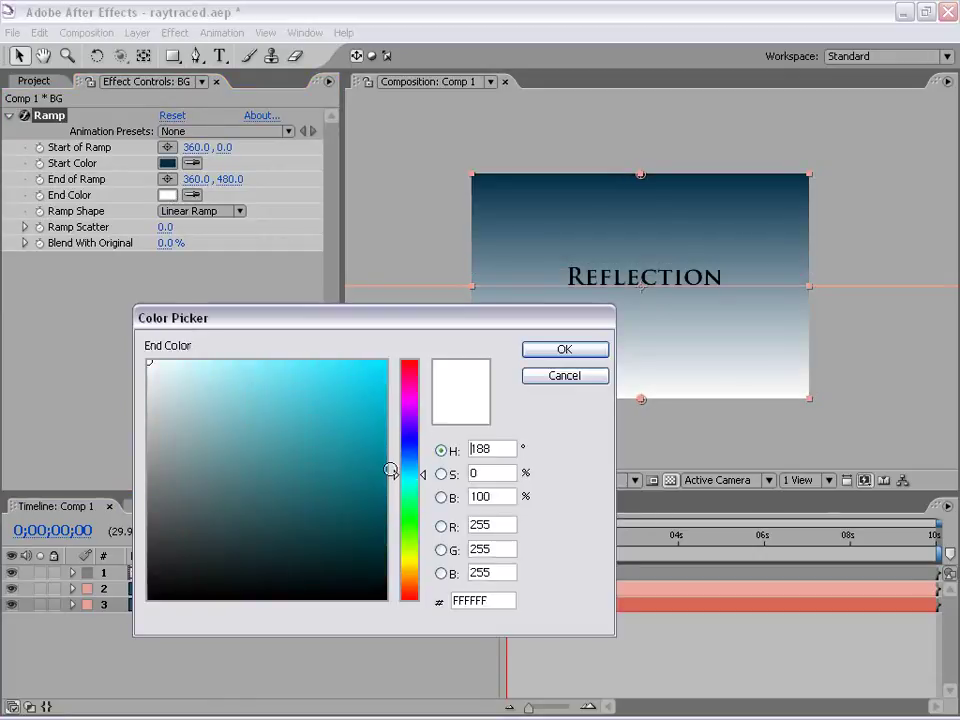
left_click(199, 361)
left_click(555, 351)
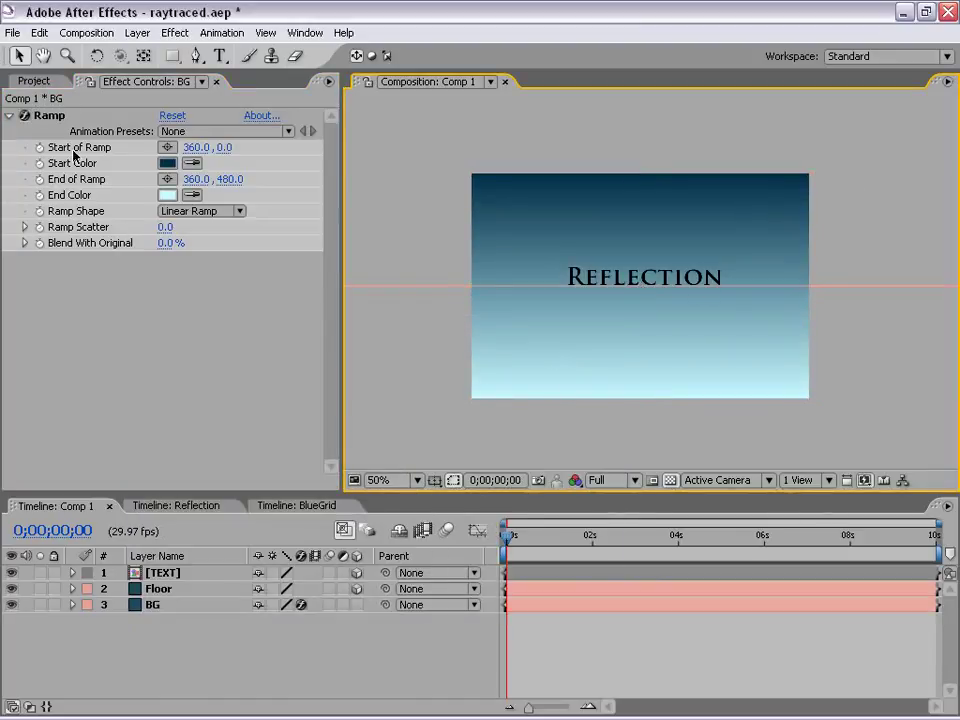
Move the Ramp's start point above the frame to 360, -50 and its end point up to 360, 358
left_click(48, 115)
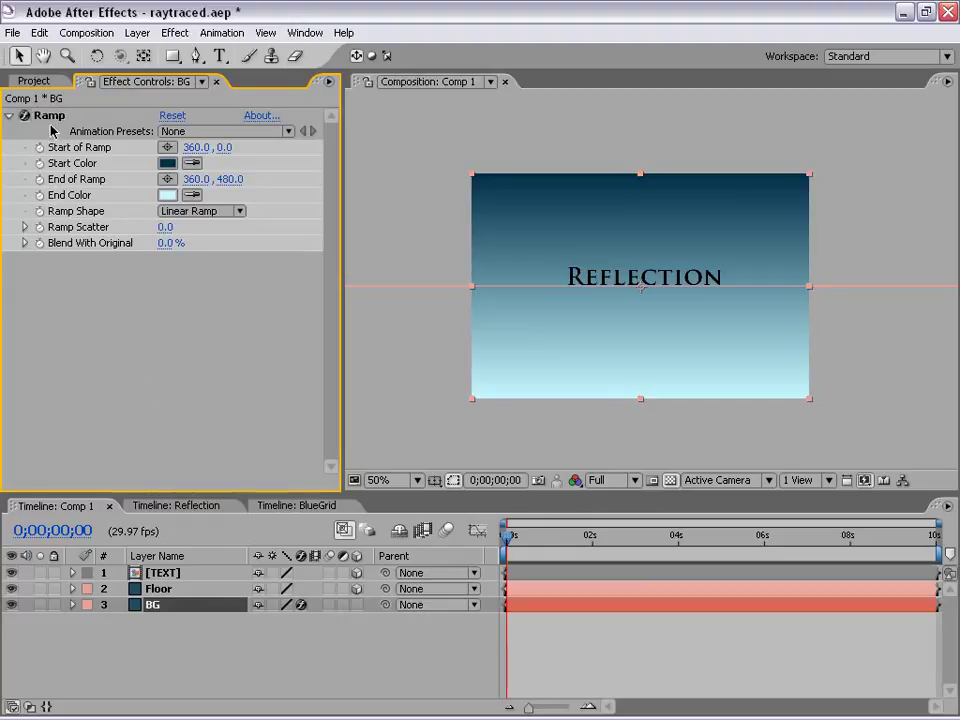
left_click_drag(641, 182, 641, 155)
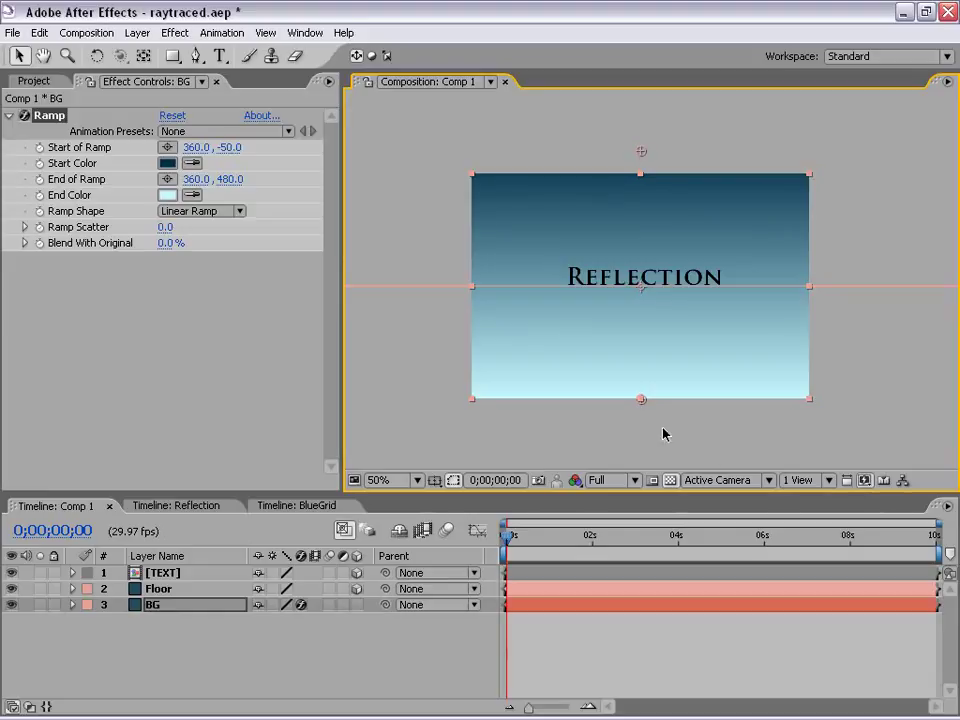
left_click_drag(643, 403, 645, 348)
left_click(594, 639)
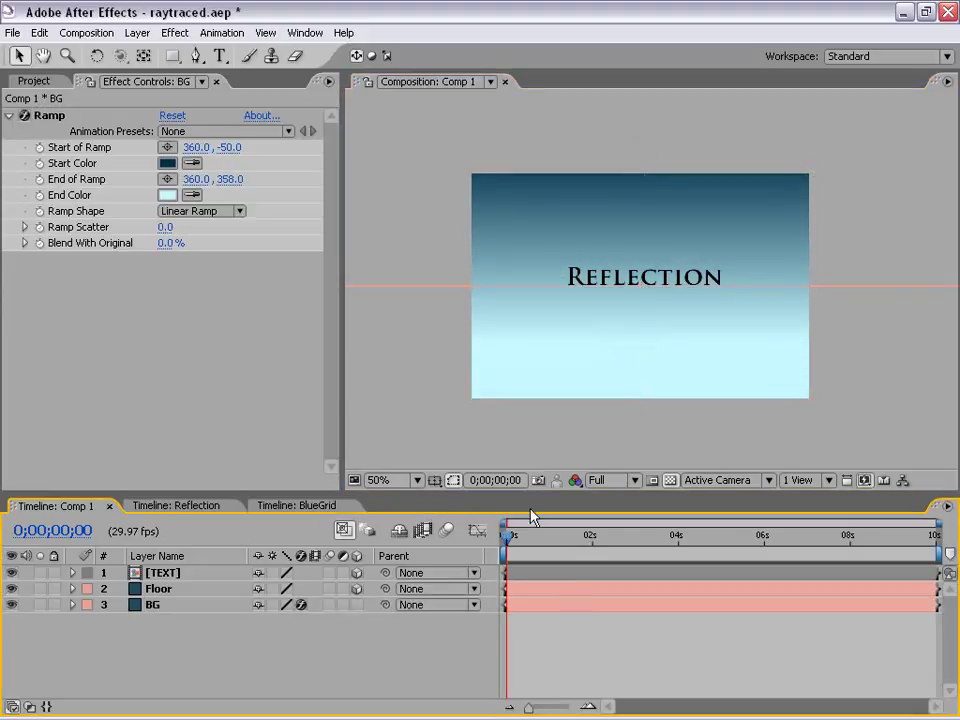
left_click(590, 436)
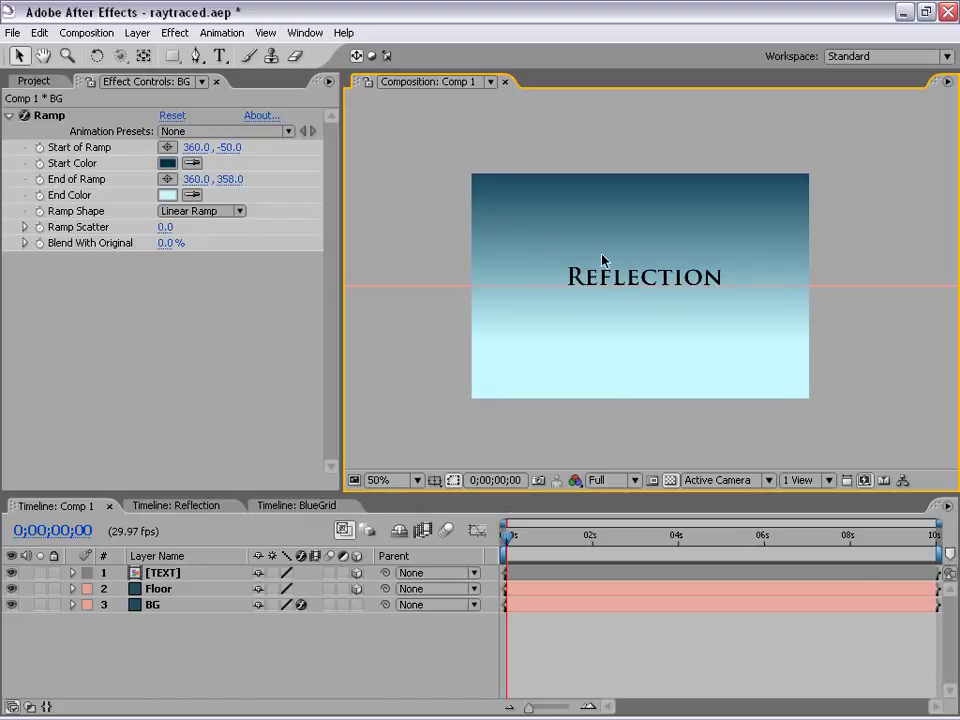
Add a camera layer with the Custom preset and a zoom of 1111 pixels, and leave it deselected
left_click(137, 33)
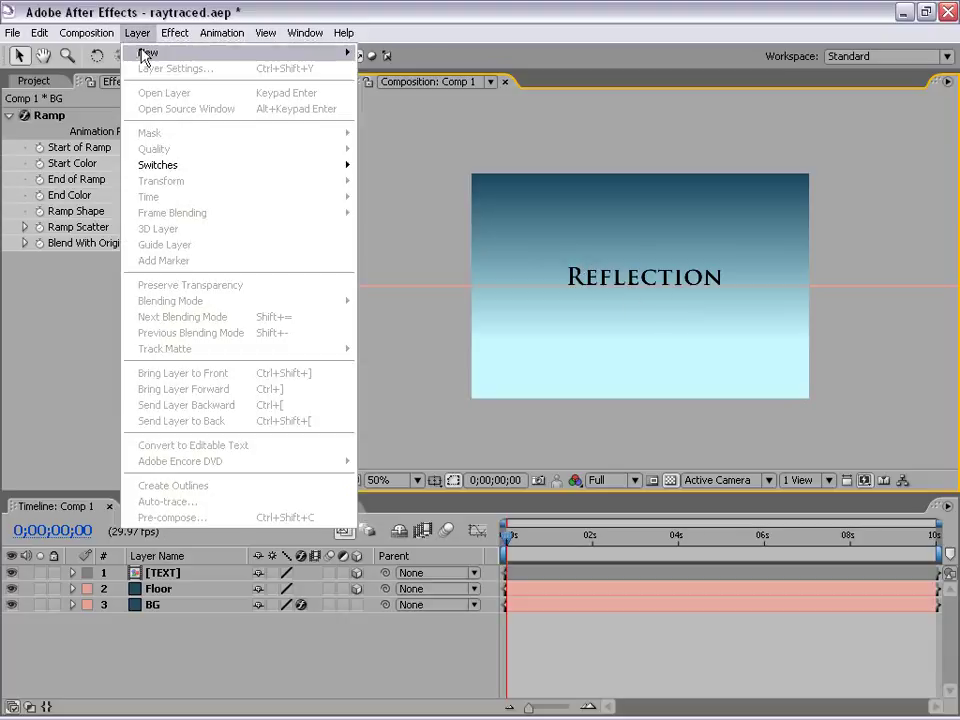
mouse_move(143, 58)
left_click(388, 101)
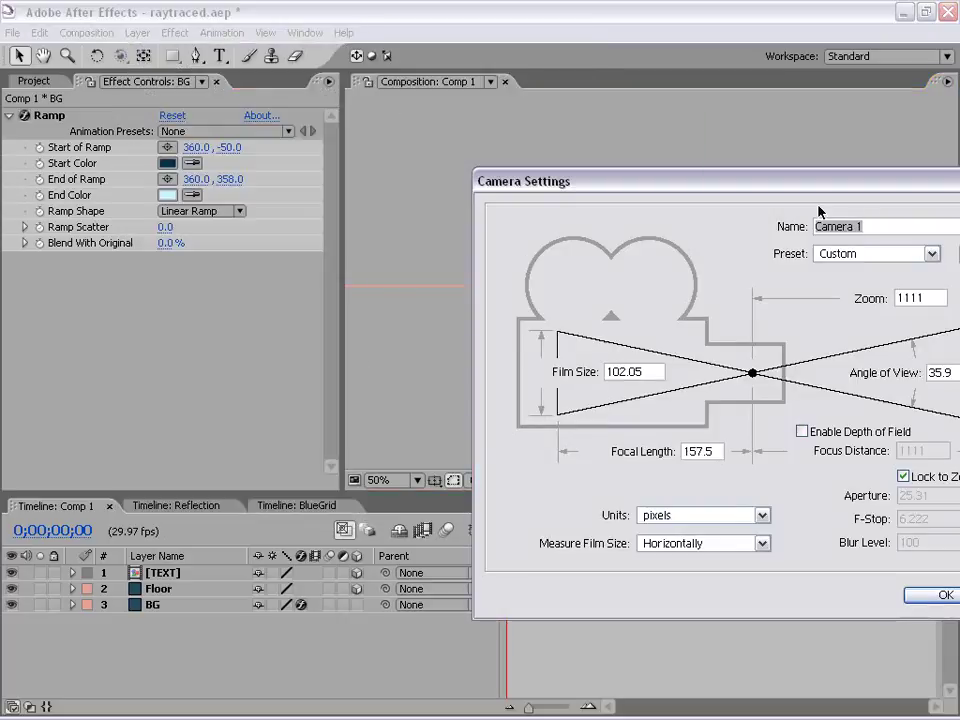
left_click_drag(847, 197, 454, 157)
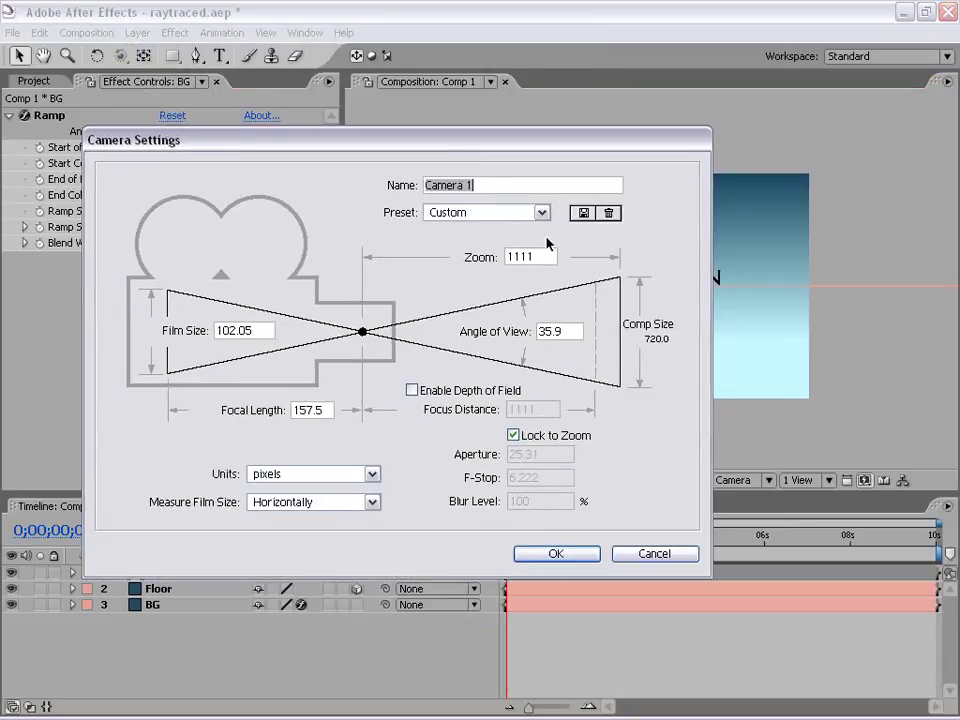
left_click(555, 559)
left_click(595, 658)
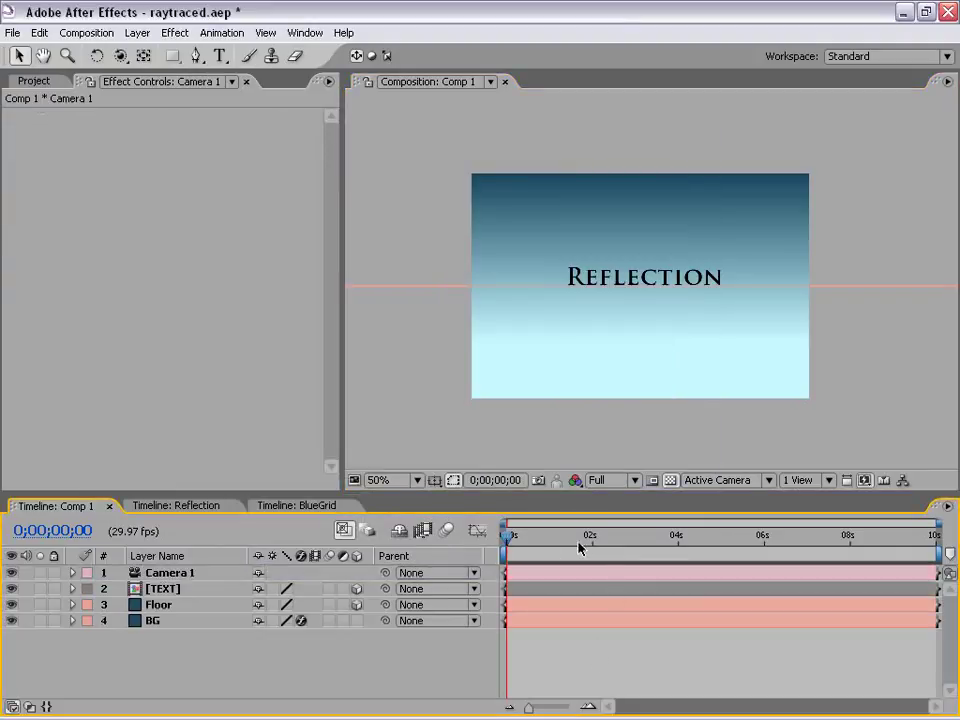
Orbit the camera slightly upward so it looks down on the floor, and return to the Selection tool with nothing selected
left_click(119, 56)
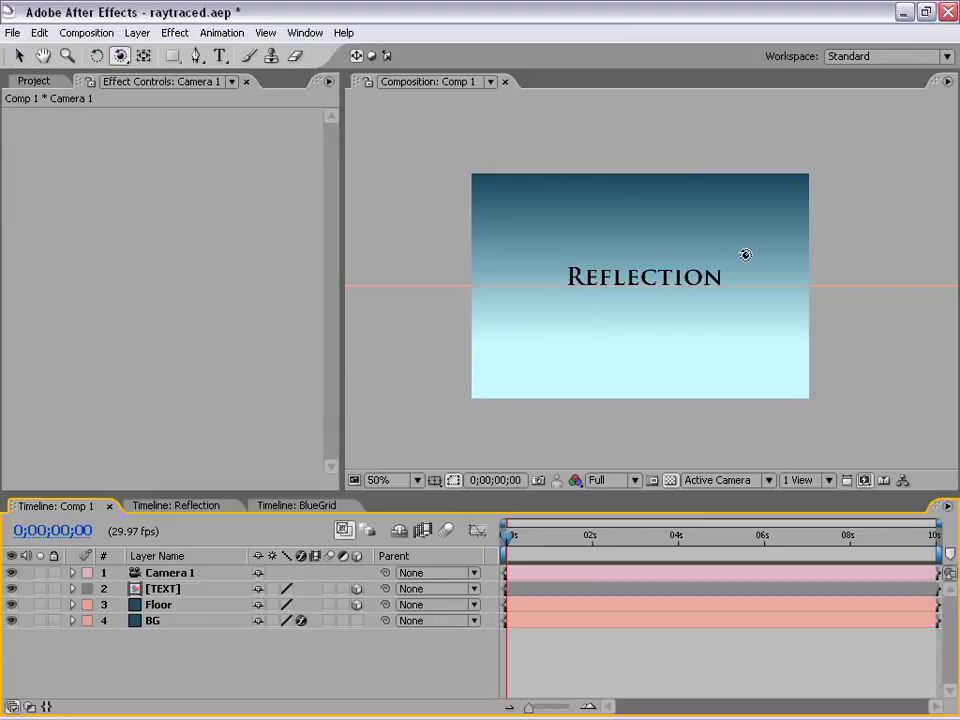
left_click_drag(668, 261, 619, 279)
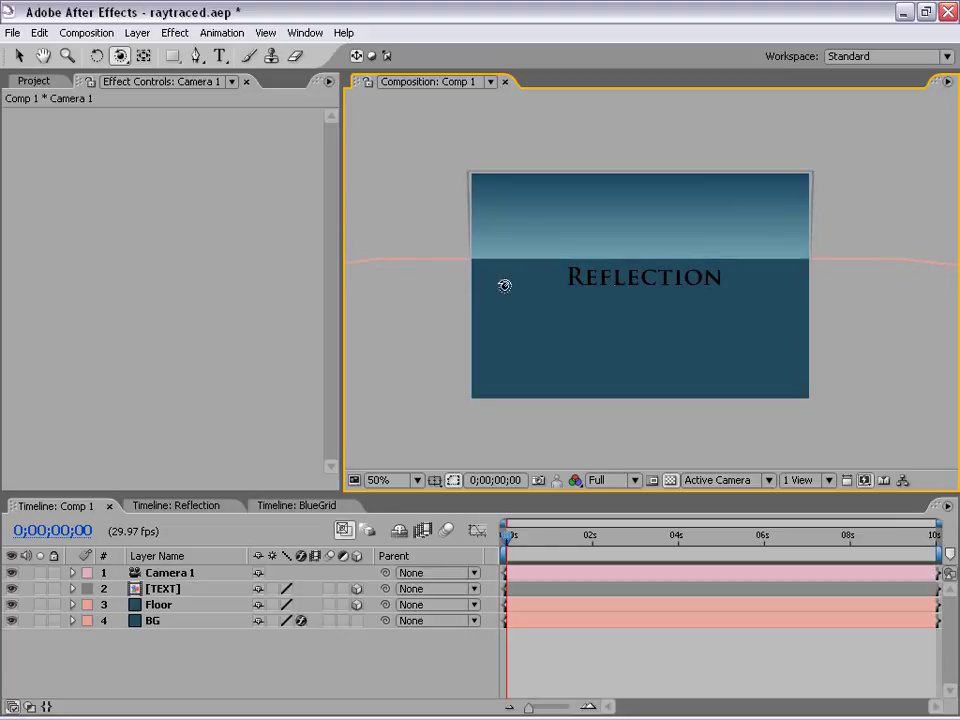
key("F2")
key("v")
left_click(652, 142)
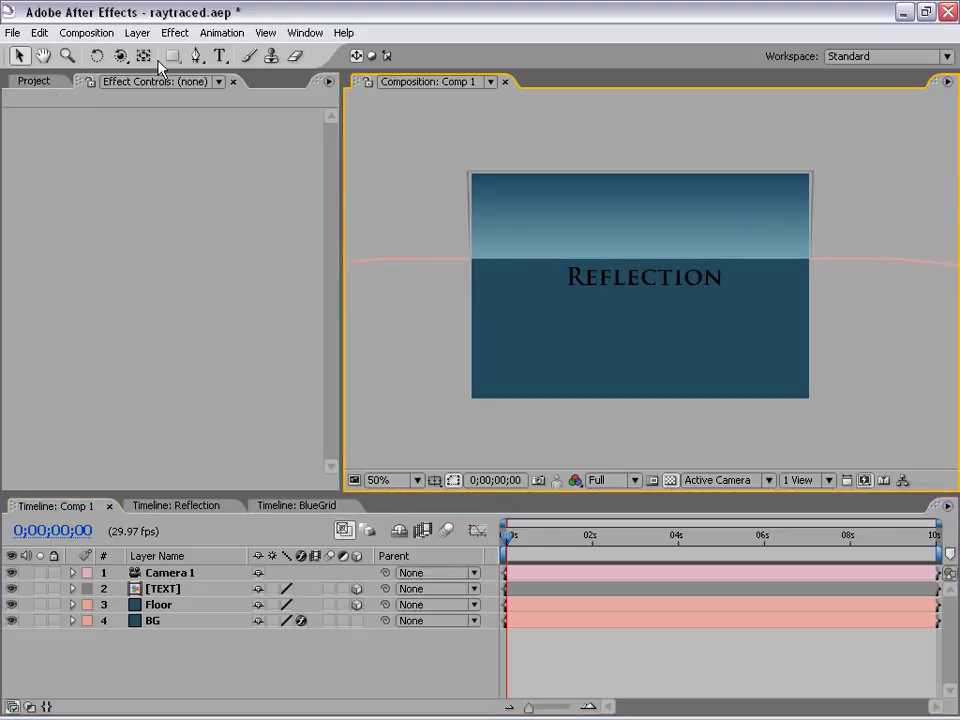
Add a shadow-casting Point light with 200% intensity, 100% shadow darkness and 32 pixels of shadow diffusion
left_click(137, 32)
mouse_move(125, 53)
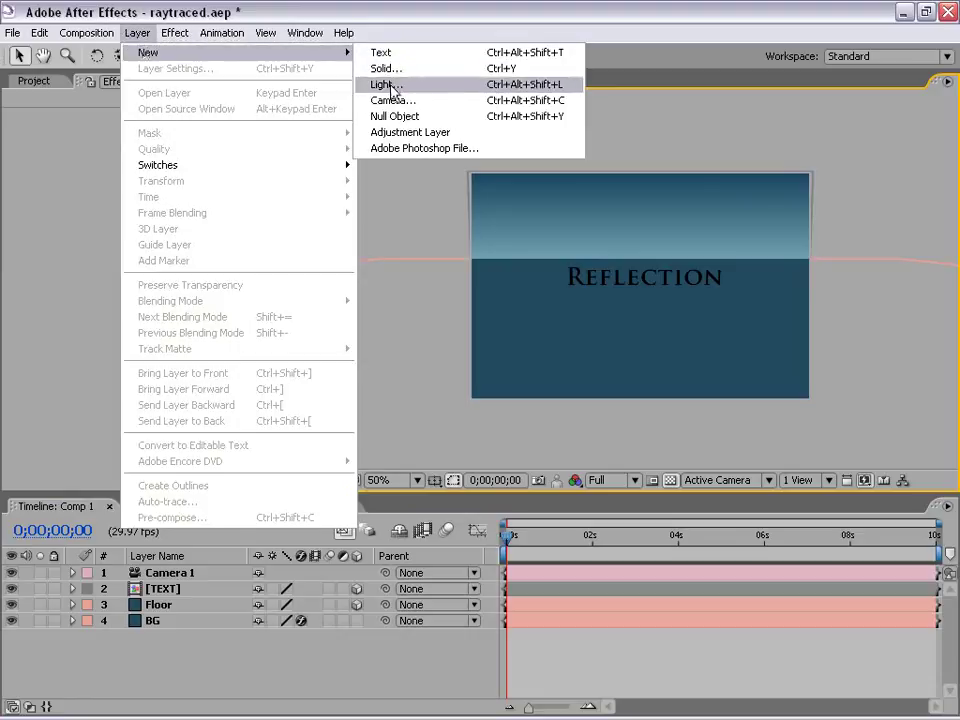
left_click(390, 86)
left_click_drag(804, 208, 358, 169)
left_click(386, 249)
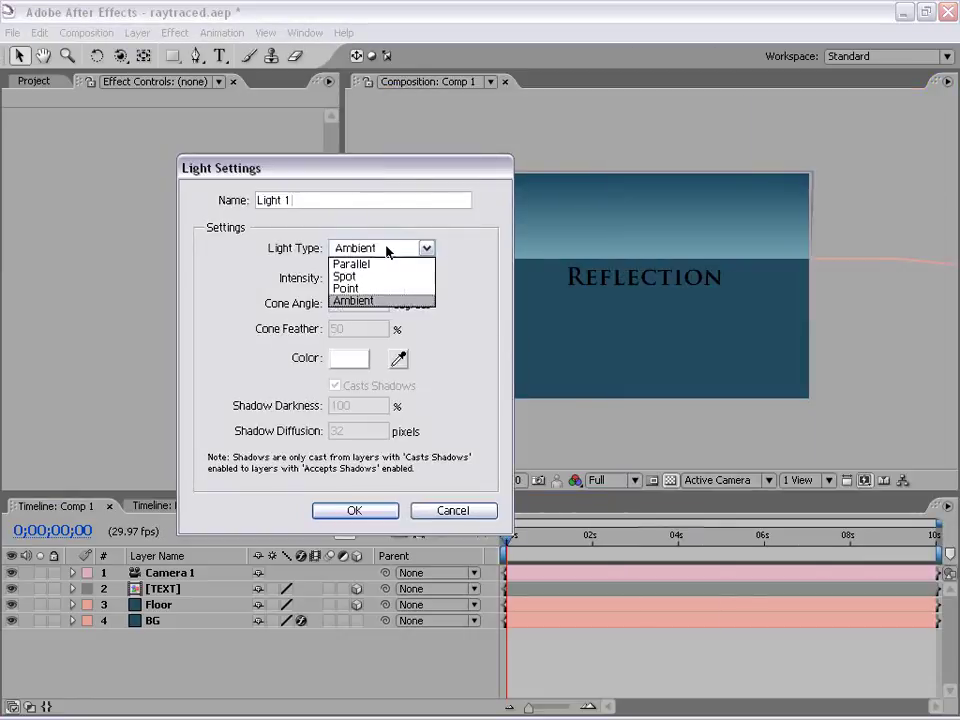
left_click(358, 288)
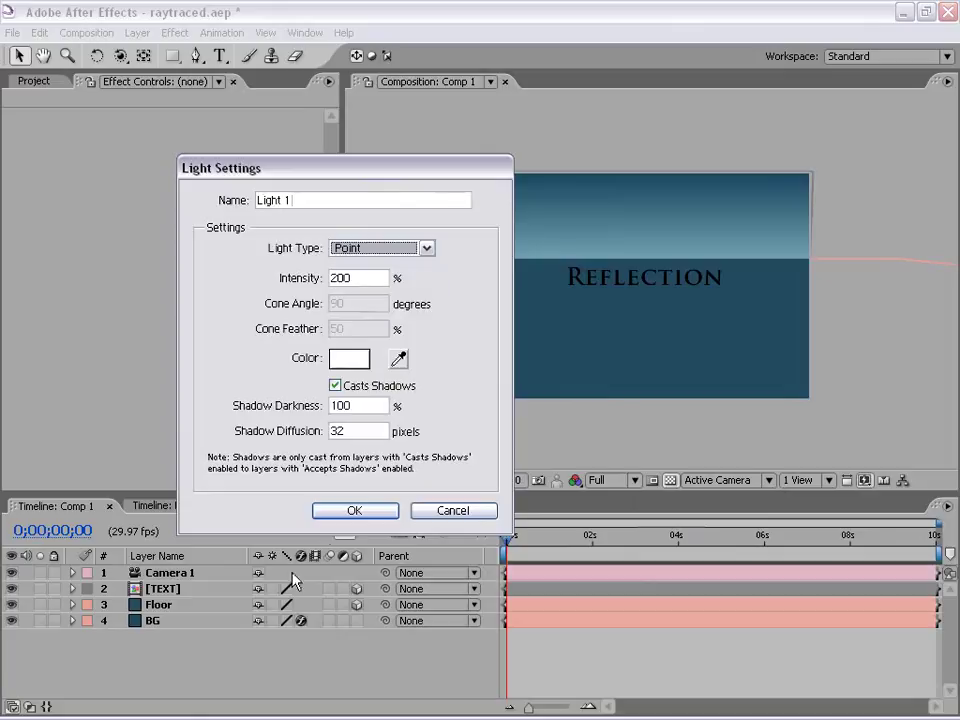
key("Tab")
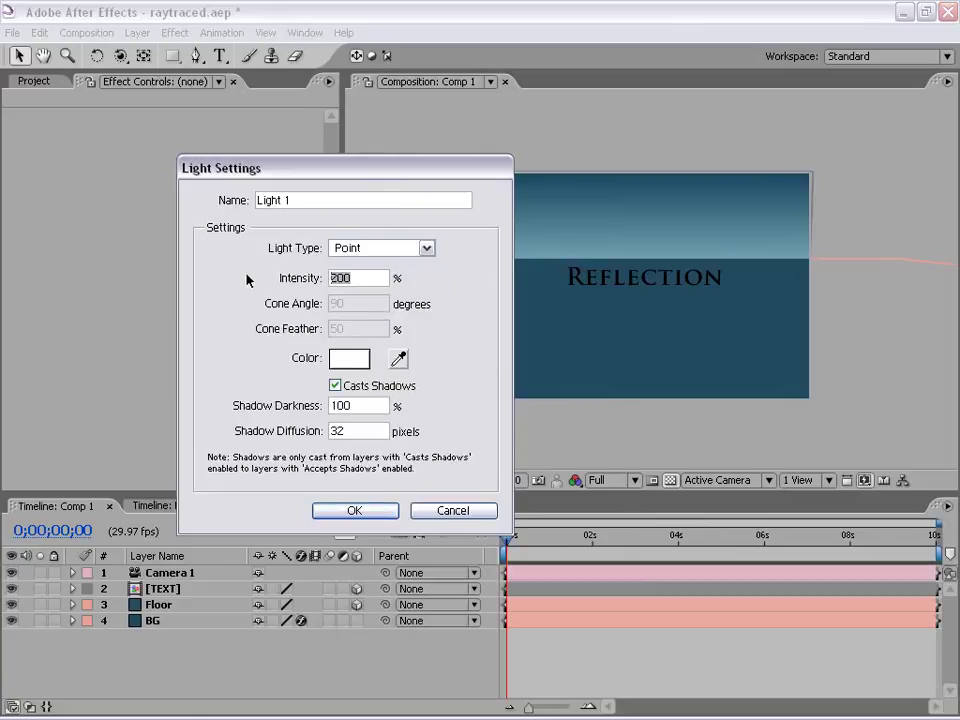
left_click(355, 511)
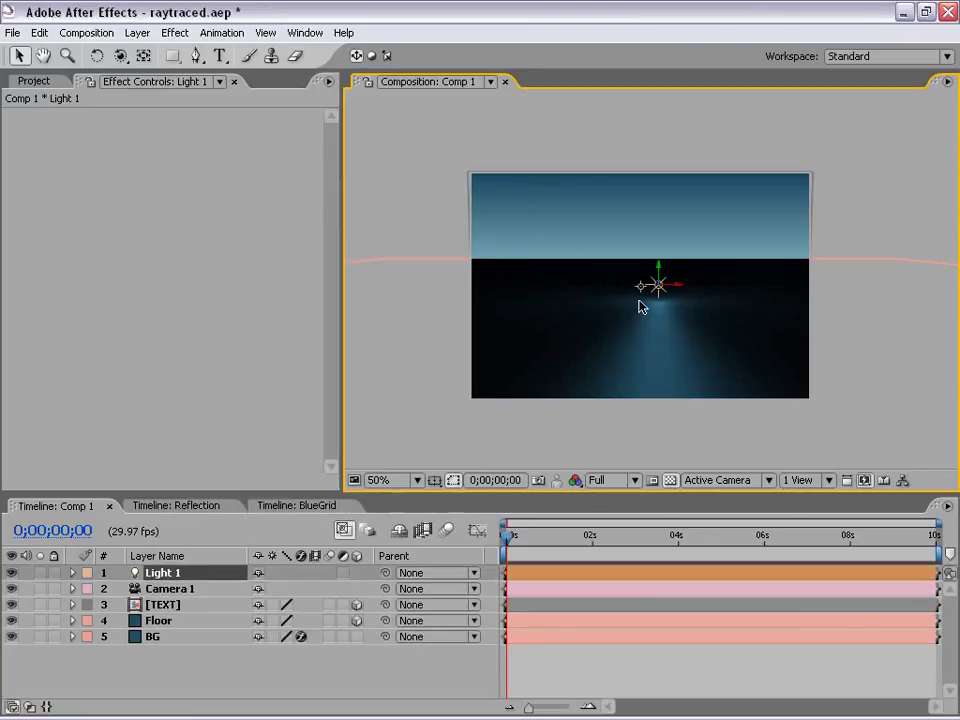
Raise the point light vertically so it sits above the floor's horizon and the text
key("period")
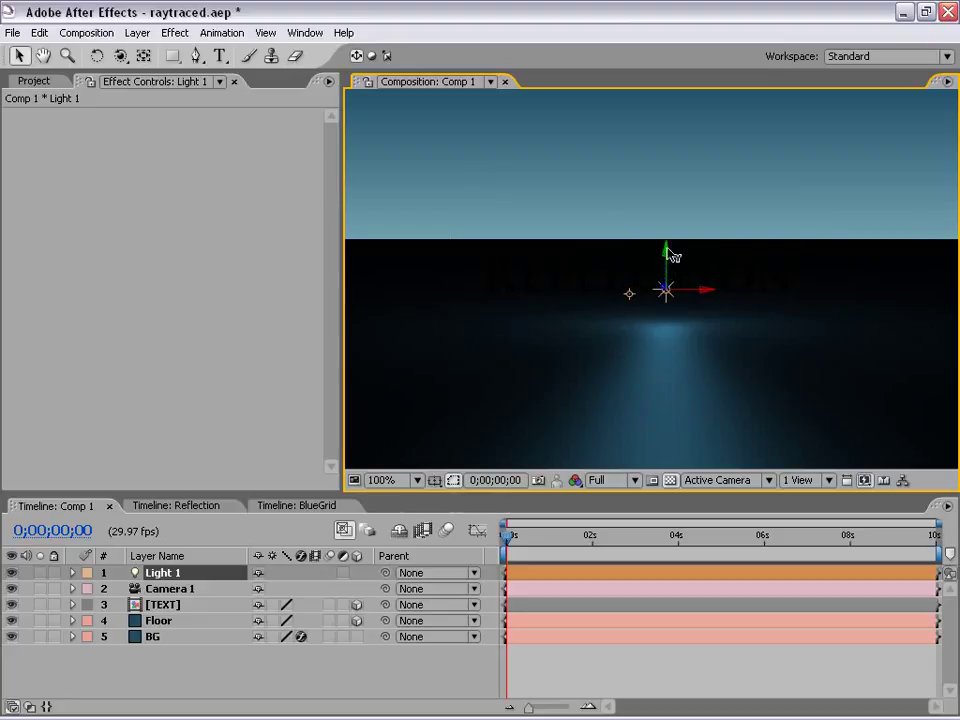
left_click_drag(668, 277, 692, 361)
scroll(643, 308, "down", 1)
scroll(643, 308, "up", 1)
scroll(643, 313, "up", 1)
scroll(547, 250, "down", 1)
scroll(620, 382, "down", 1)
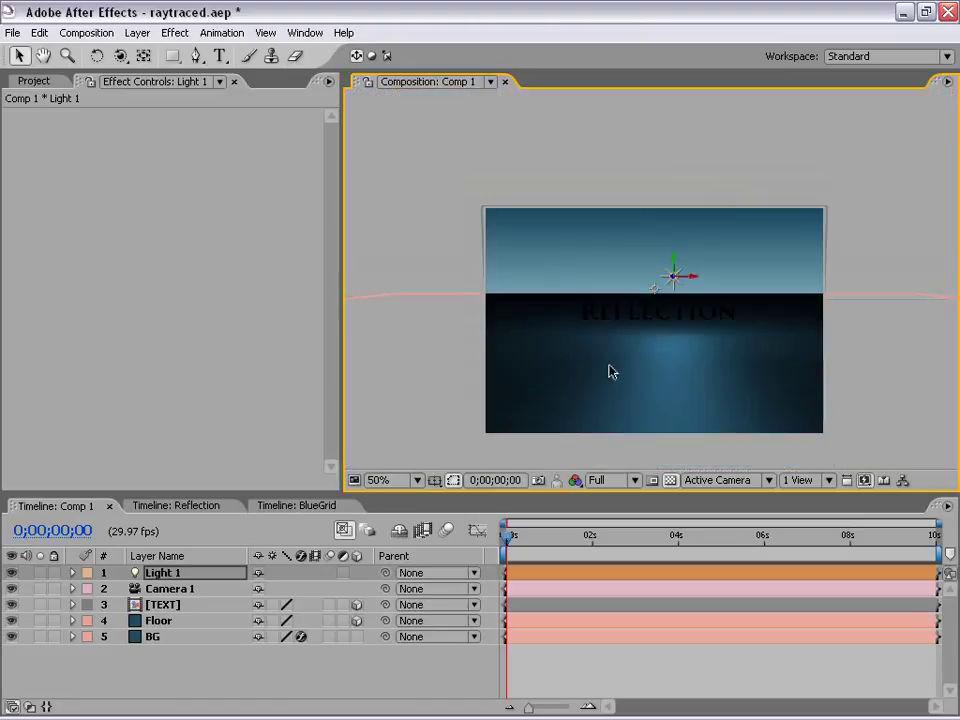
scroll(702, 325, "up", 1)
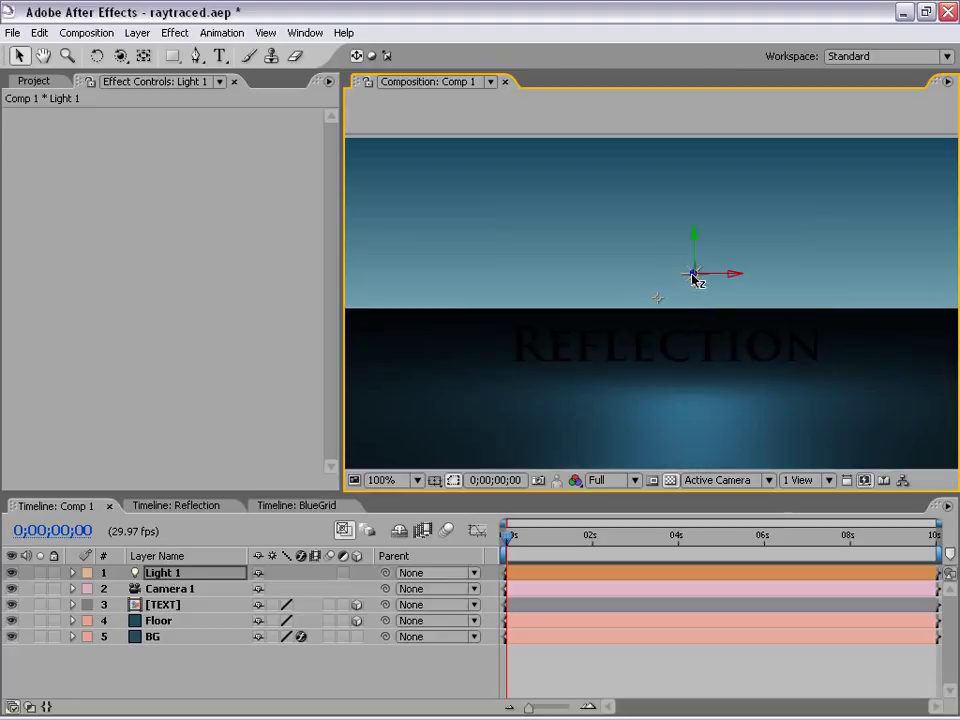
Move the point light farther back behind the text, using the Top view, and return to the Active Camera view
left_click_drag(693, 279, 405, 241)
left_click(717, 480)
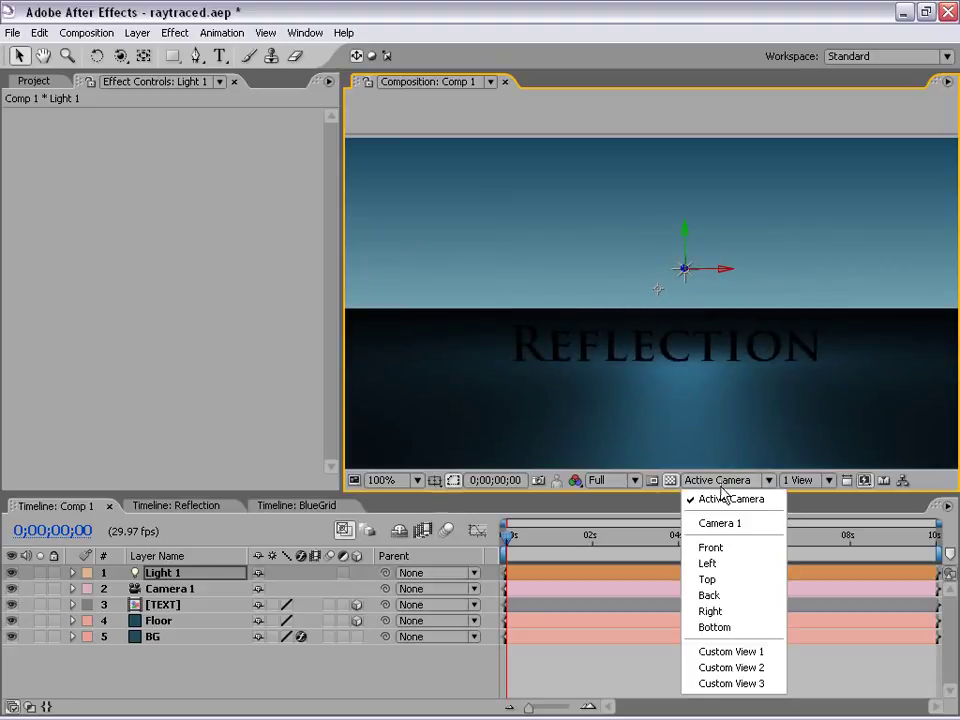
left_click(714, 577)
scroll(650, 275, "down", 1)
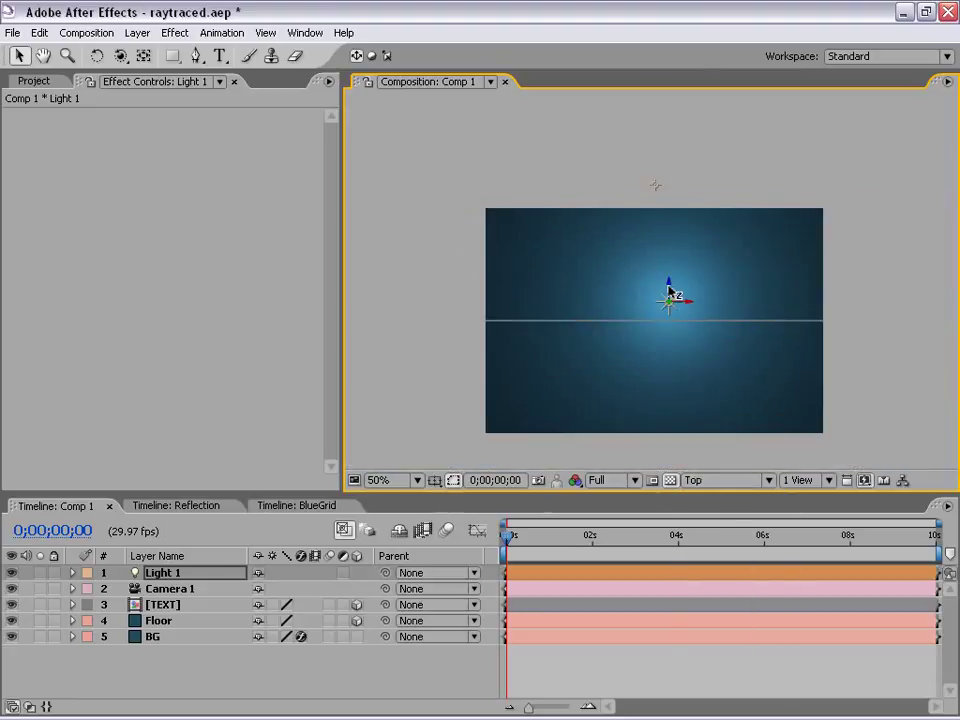
left_click_drag(670, 285, 670, 252)
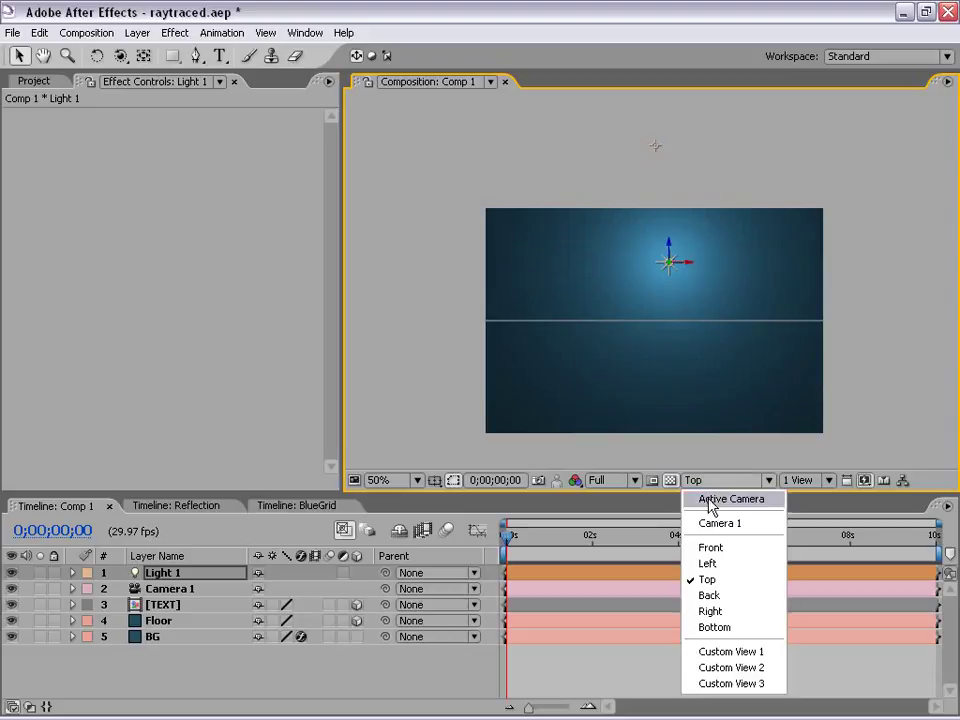
left_click(712, 483)
left_click(709, 507)
Nudge the point light slightly toward the horizontal center of the text and leave it deselected
scroll(645, 292, "up", 1)
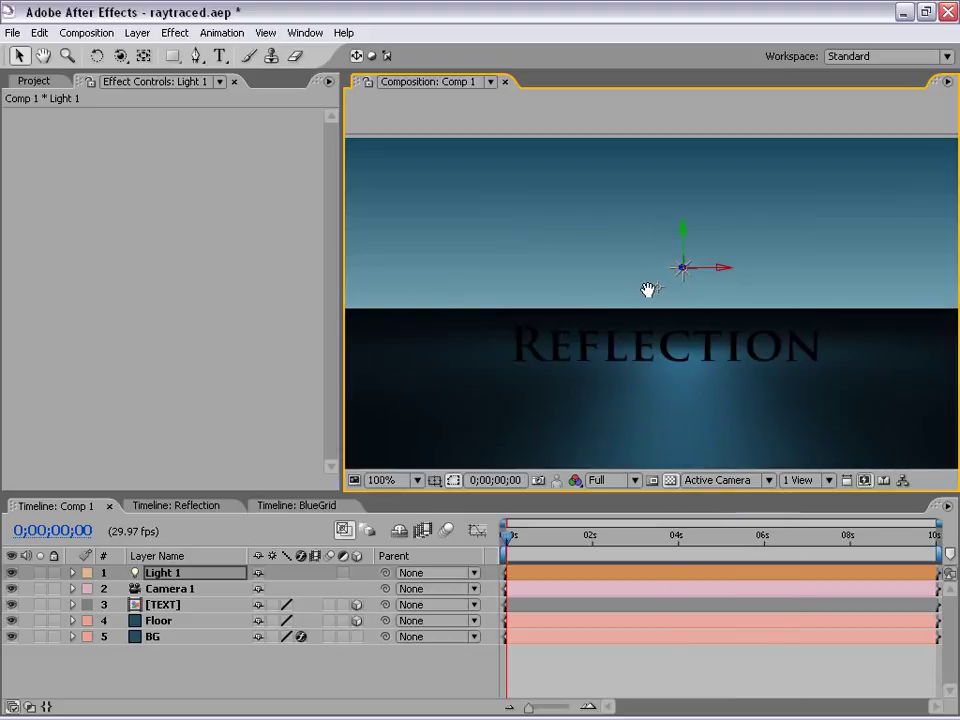
left_click_drag(706, 271, 686, 290)
left_click_drag(670, 340, 669, 272)
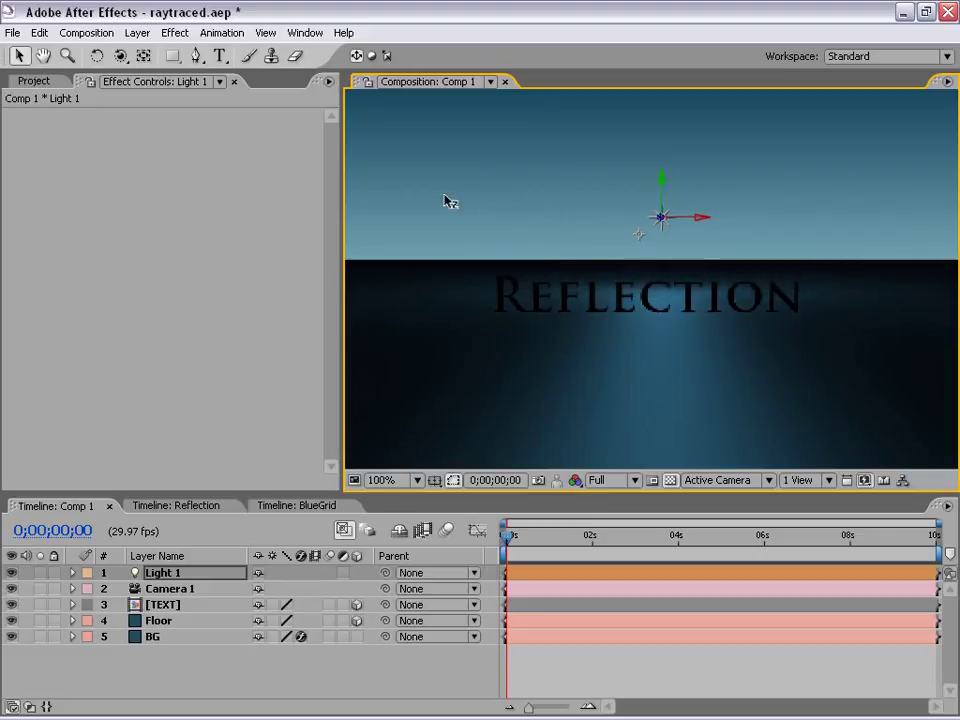
scroll(714, 323, "down", 1)
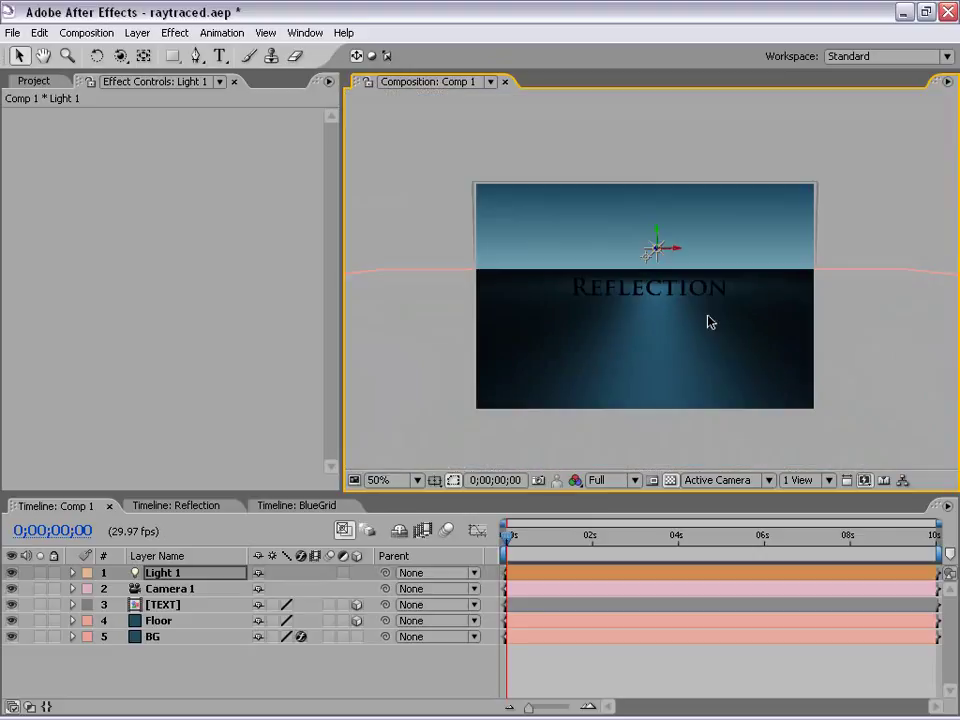
left_click_drag(716, 345, 710, 328)
left_click(877, 211)
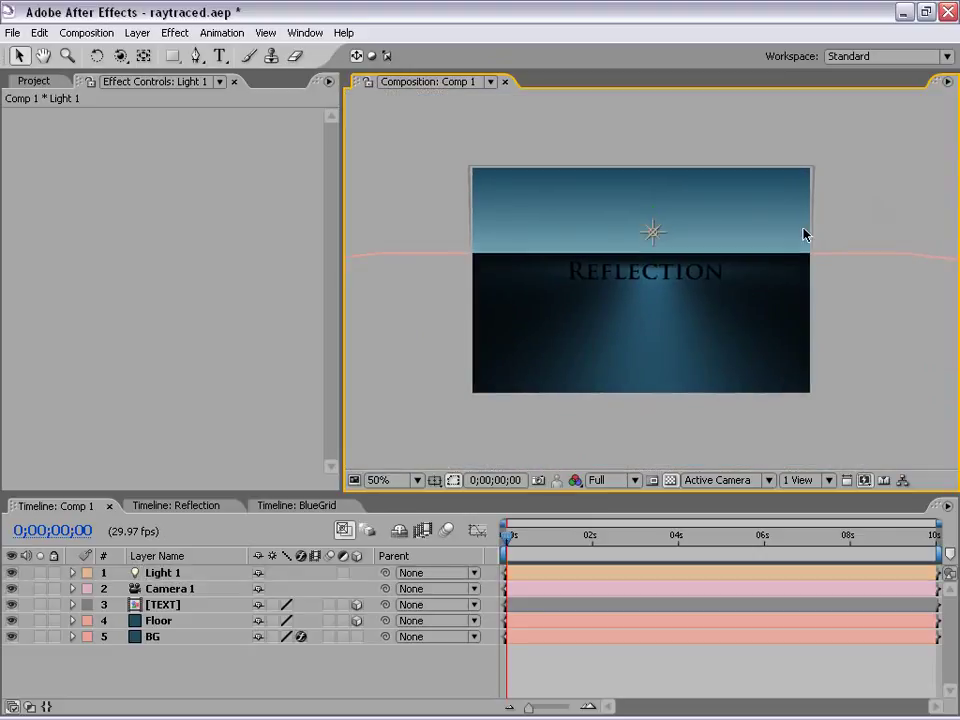
scroll(686, 261, "up", 1)
scroll(671, 272, "down", 1)
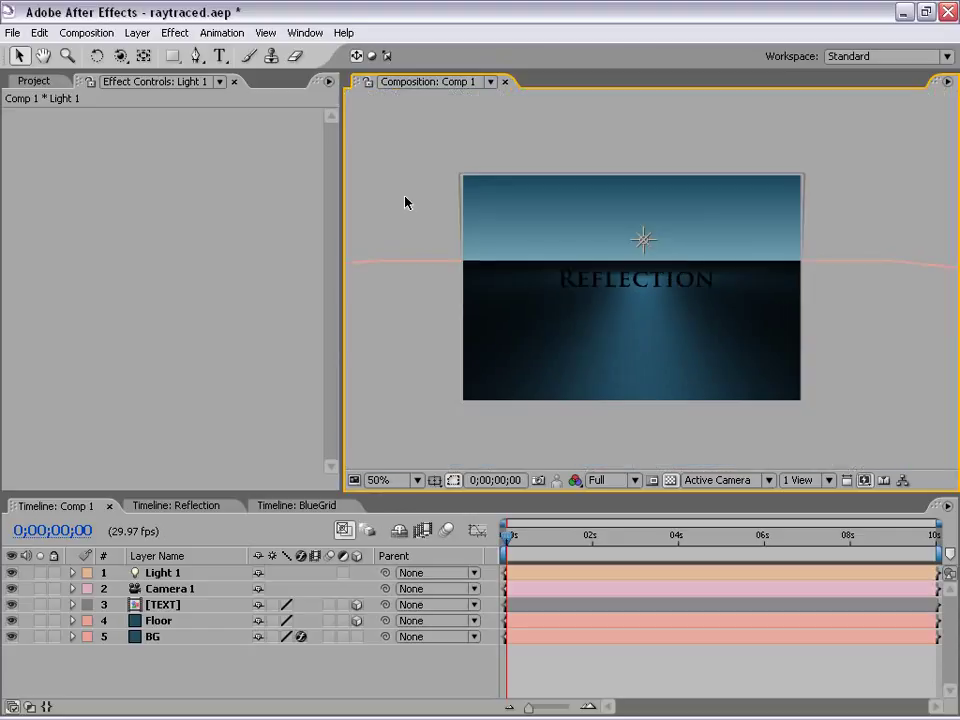
Add a second light of type Ambient with 30% intensity to brighten the whole scene
left_click(137, 32)
mouse_move(148, 52)
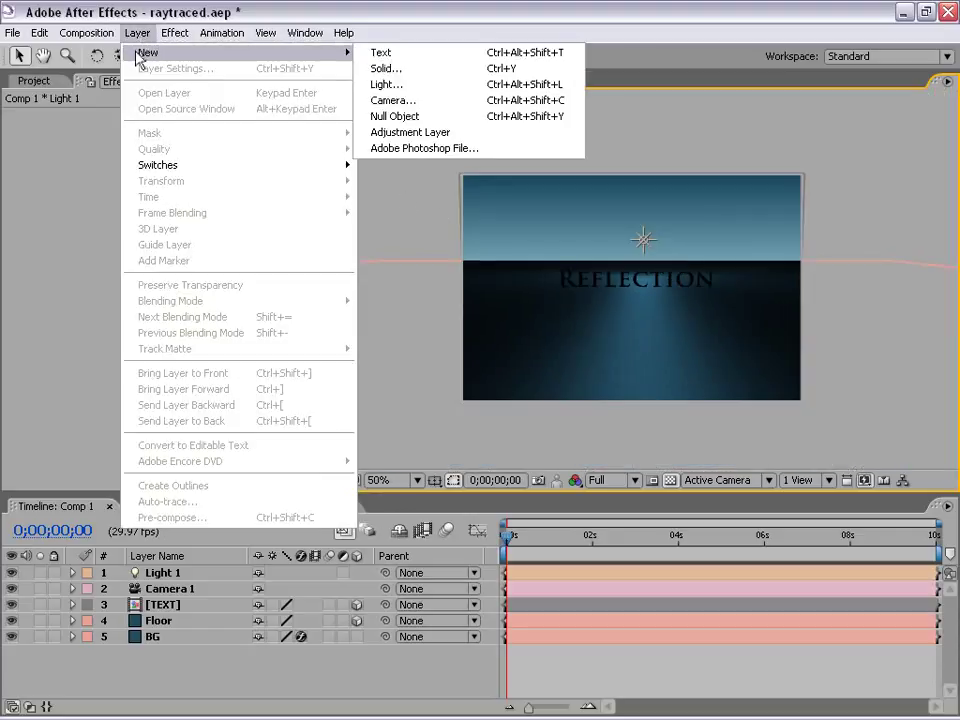
left_click(390, 85)
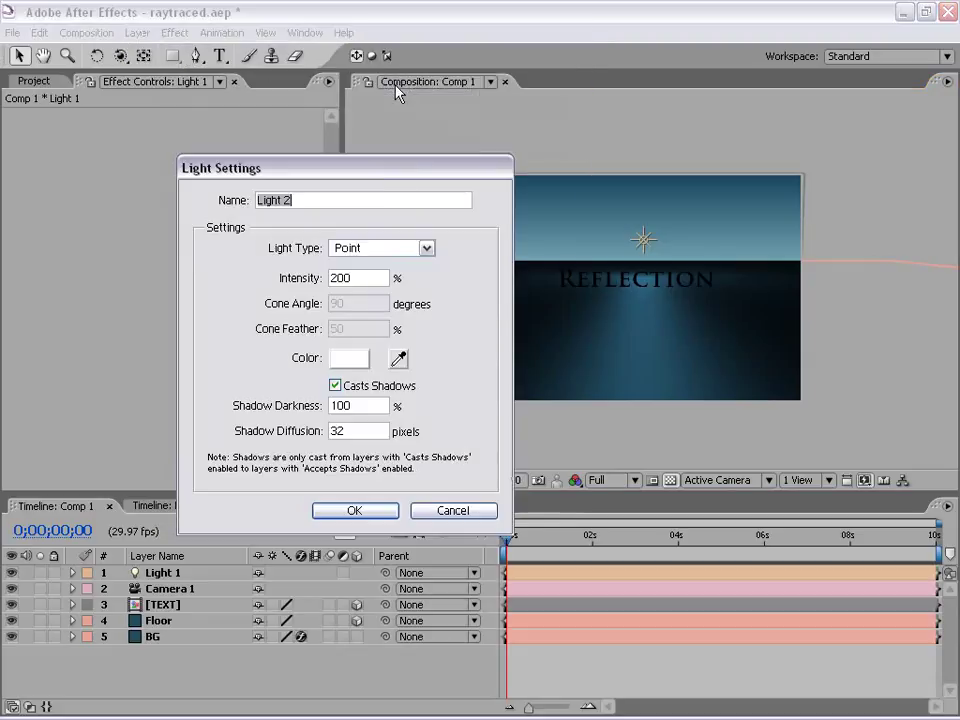
left_click(400, 248)
left_click(419, 300)
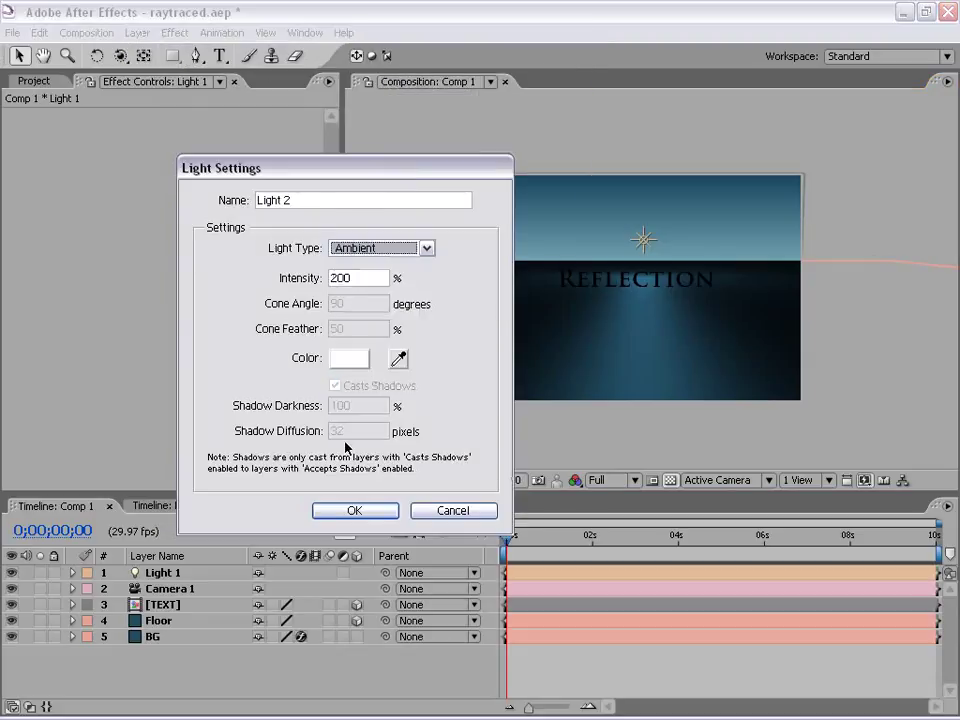
double_click(361, 278)
type("30")
left_click(365, 512)
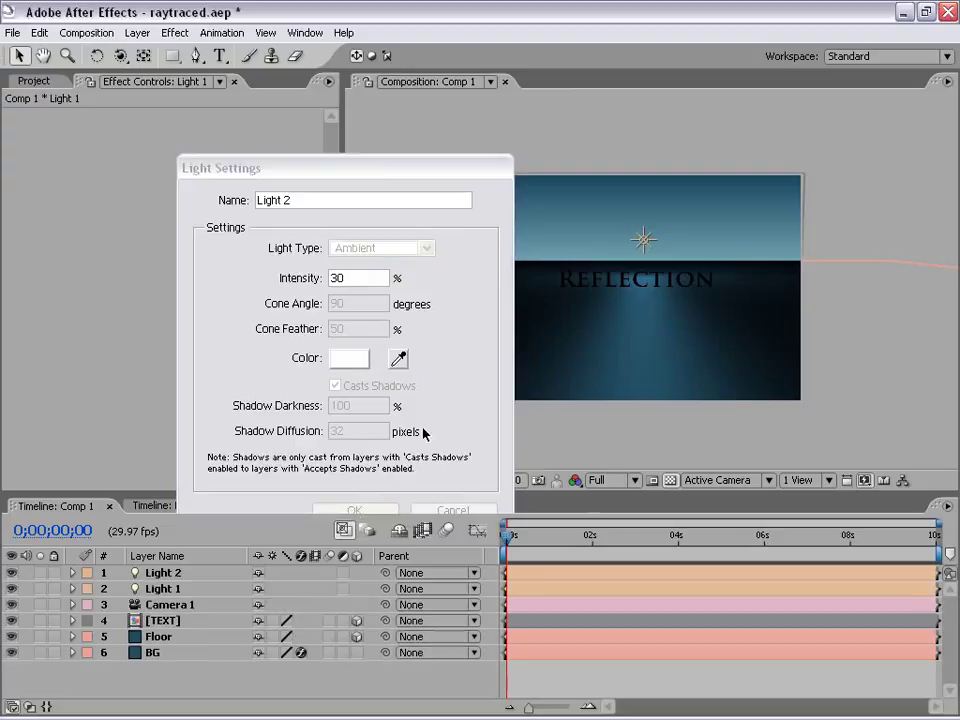
key("period")
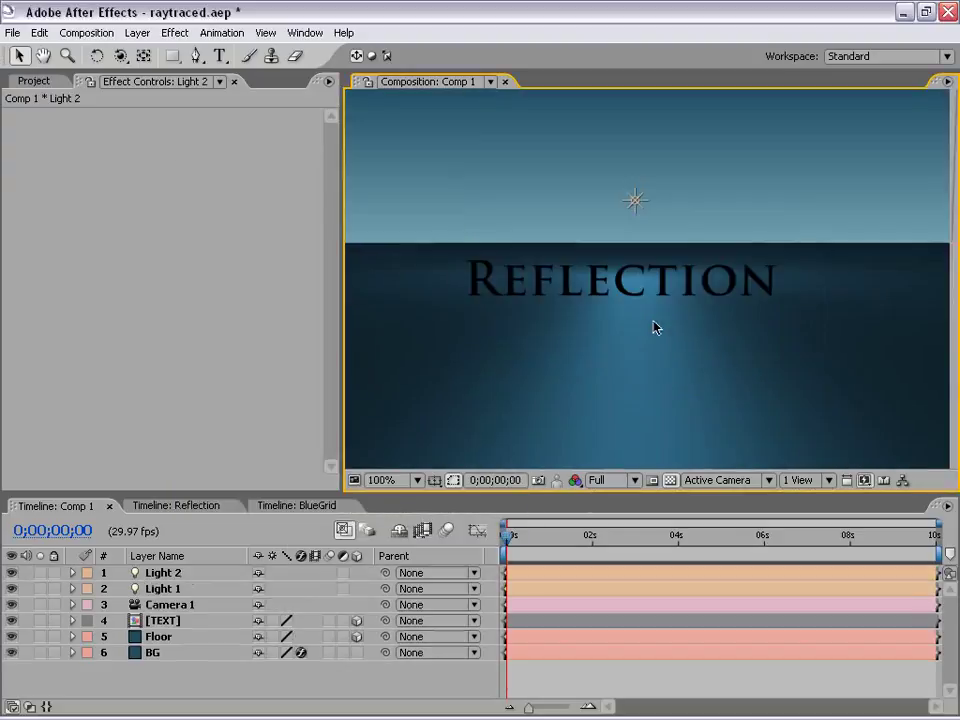
Reveal the Intensity property of both Light 1 and Light 2 in the timeline to compare them
left_click(160, 573)
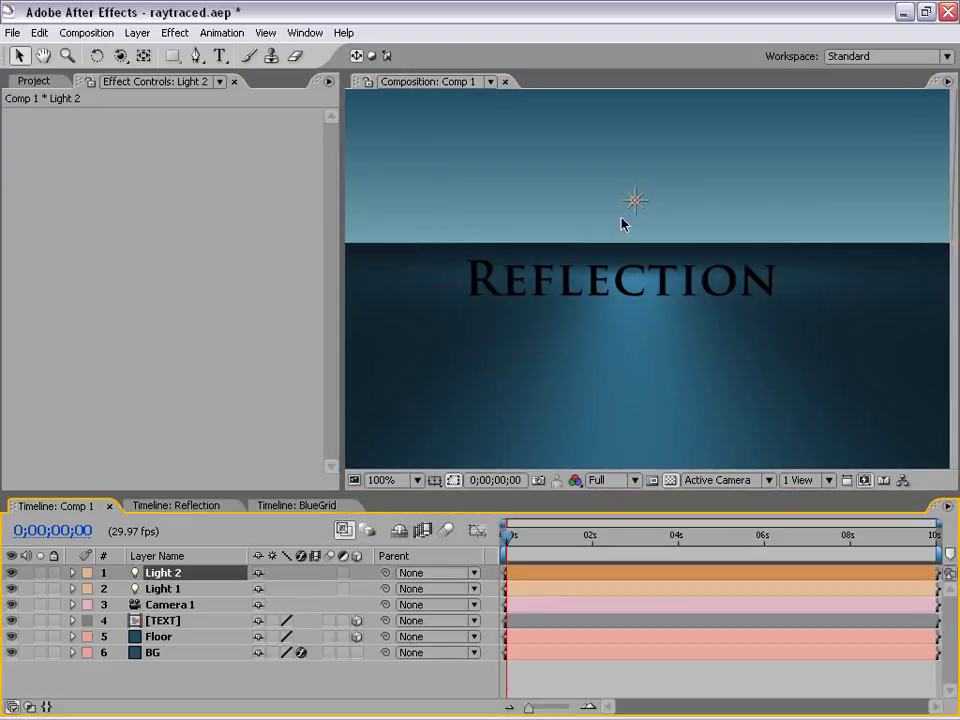
key("comma")
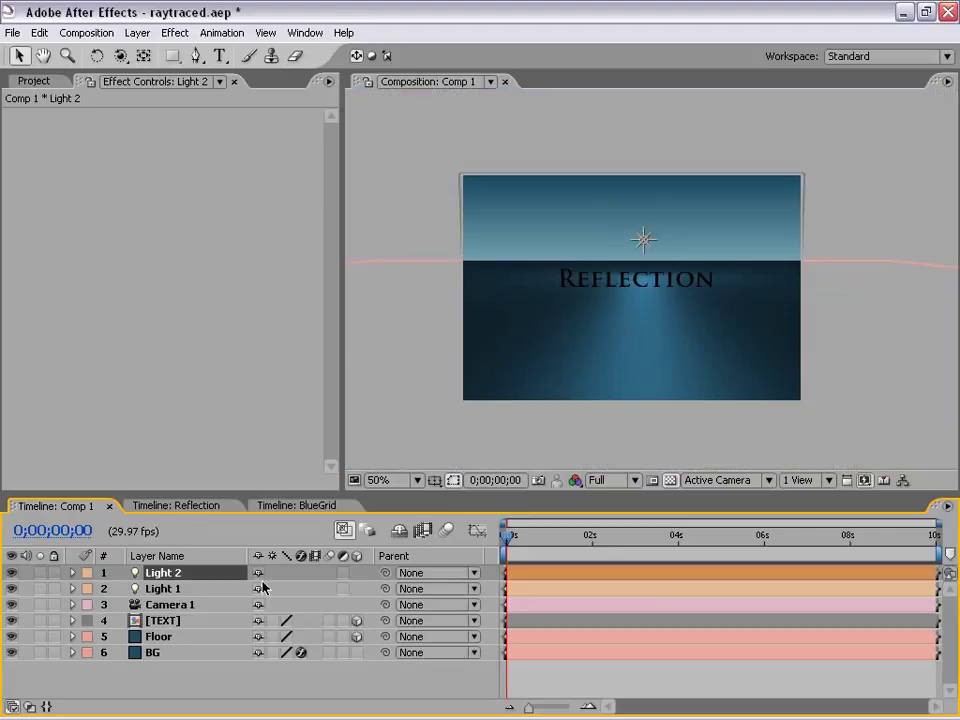
left_click(186, 590)
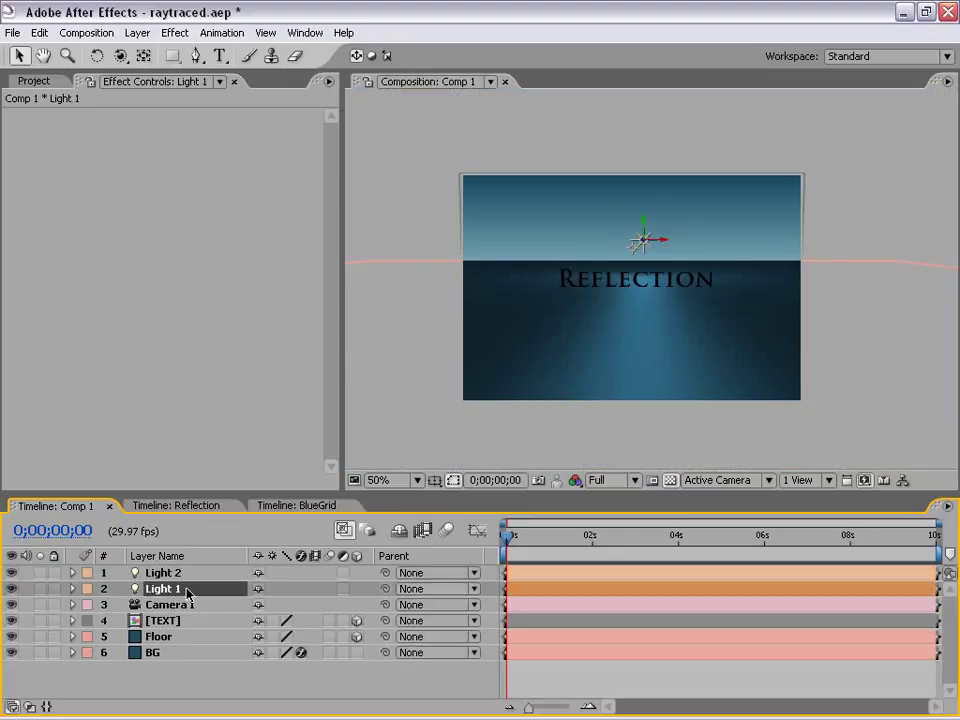
key("t")
mouse_move(261, 605)
left_mouse_down()
mouse_move(529, 572)
mouse_move(686, 574)
mouse_move(514, 578)
mouse_move(251, 610)
left_mouse_up()
left_click(155, 577)
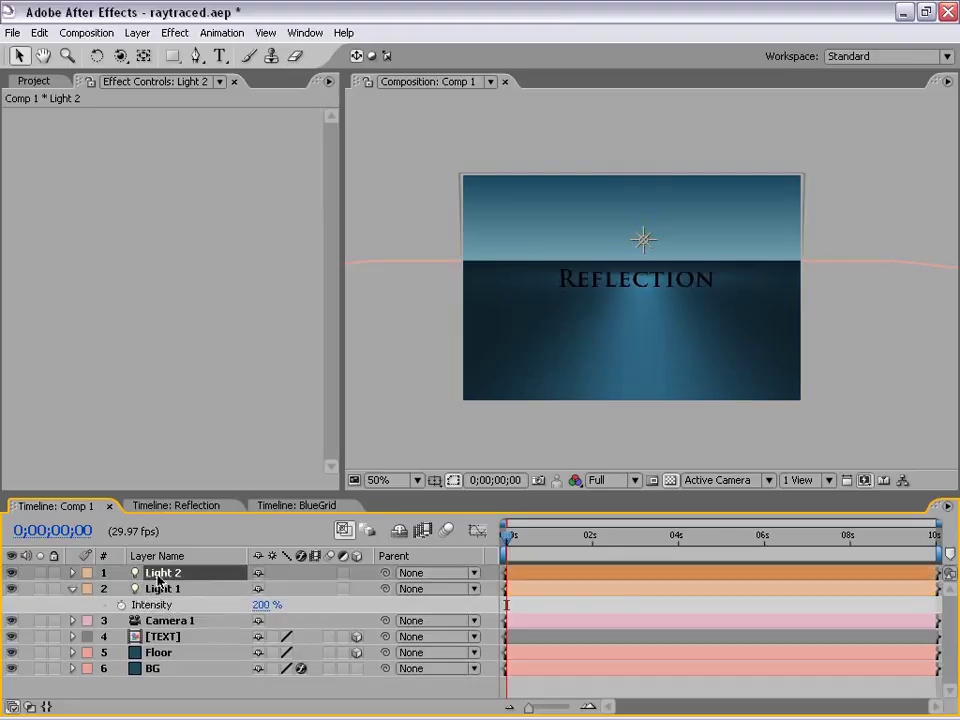
left_click(72, 573)
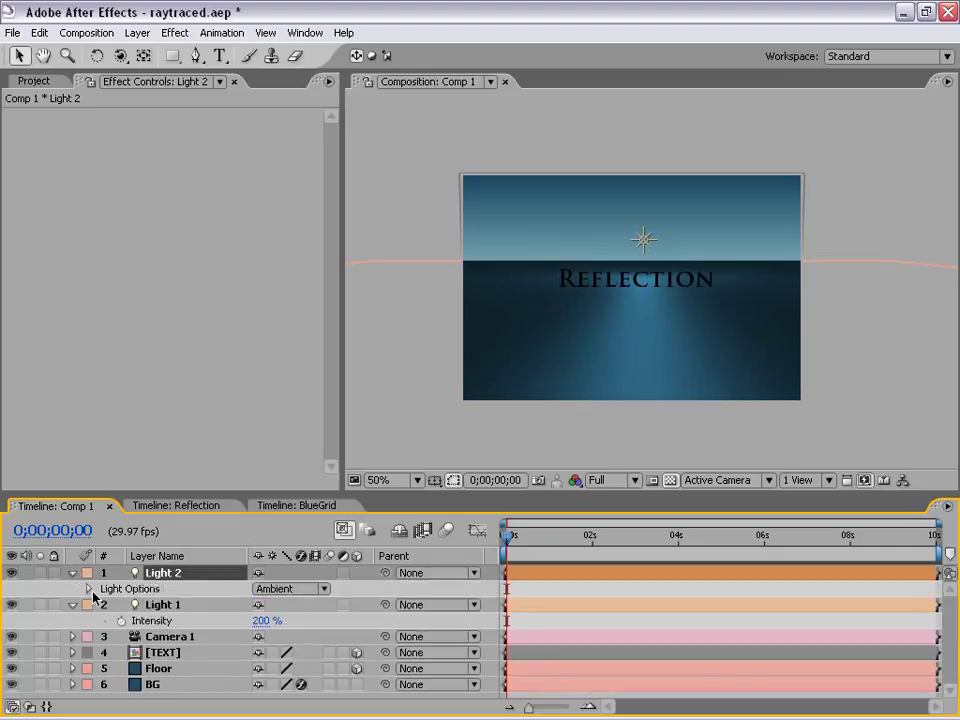
key("t")
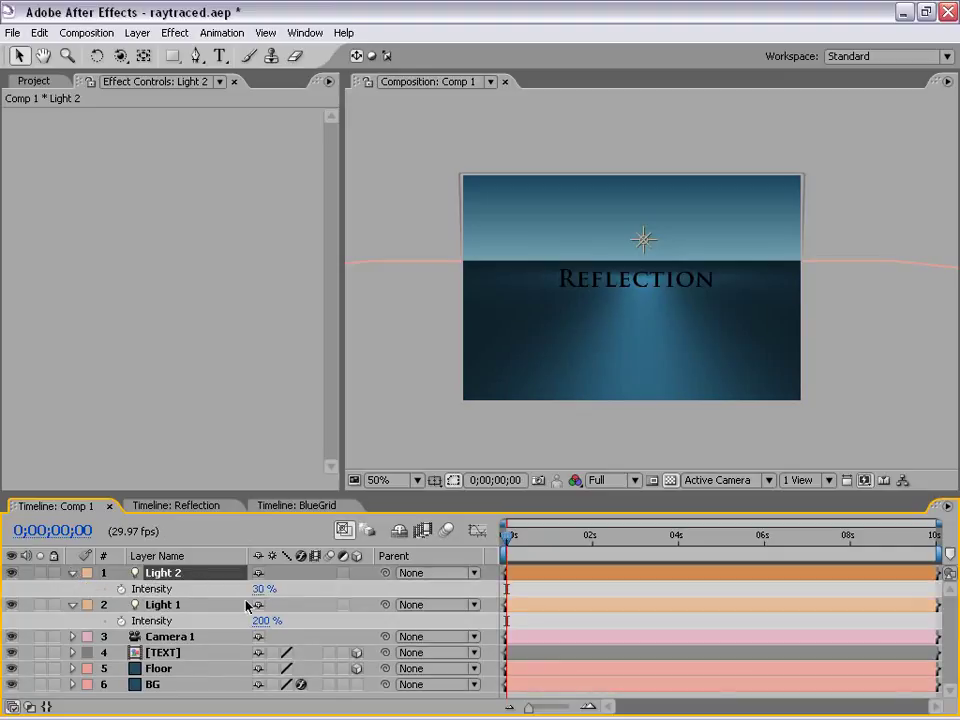
Rename the ambient light layer to "Fill" and the point light layer to "Point"
key("grave")
key("grave")
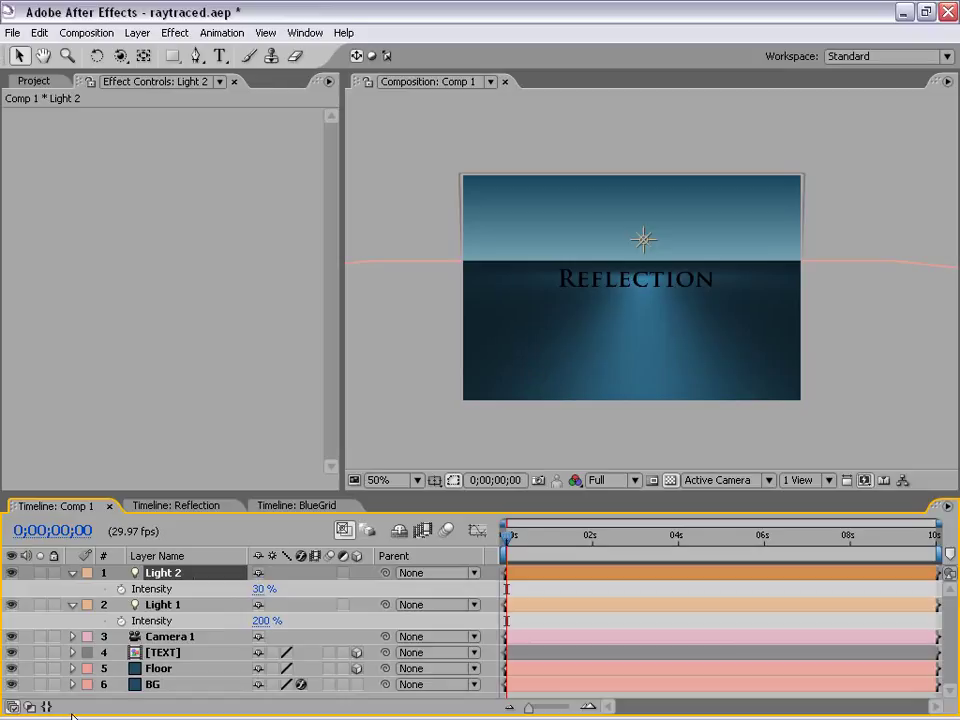
key("Return")
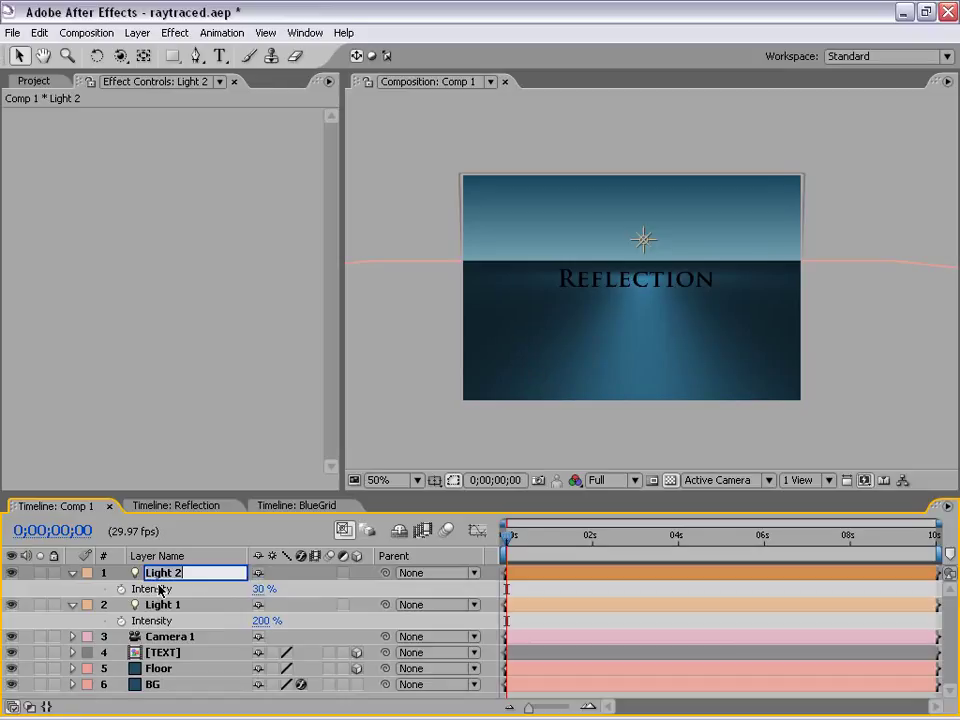
type("Fill")
key("Return")
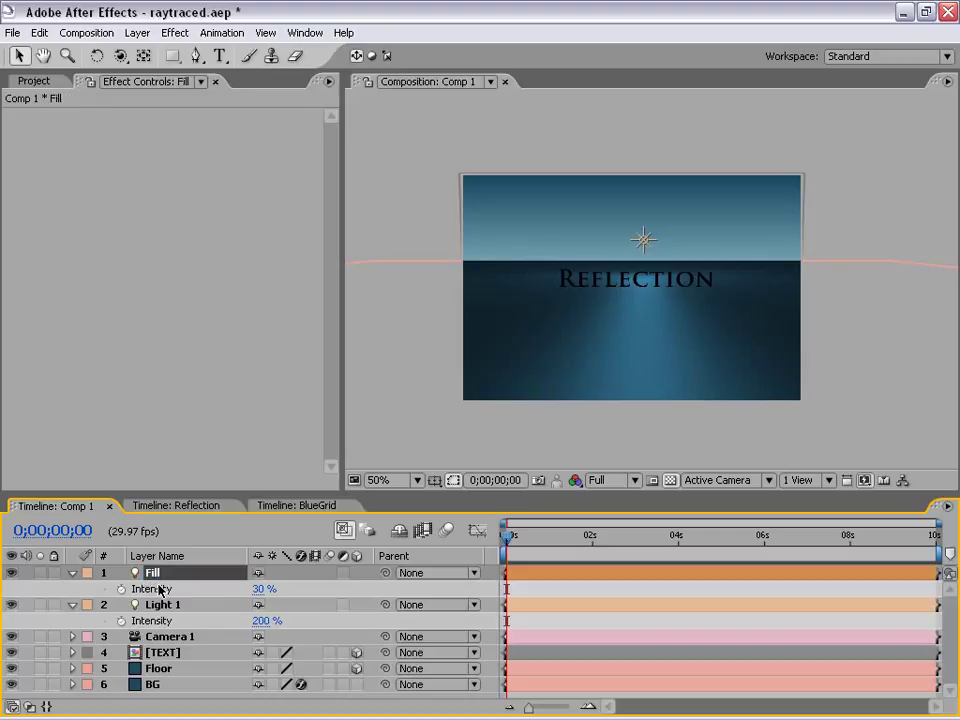
left_click(157, 608)
key("Return")
type("Point")
key("Return")
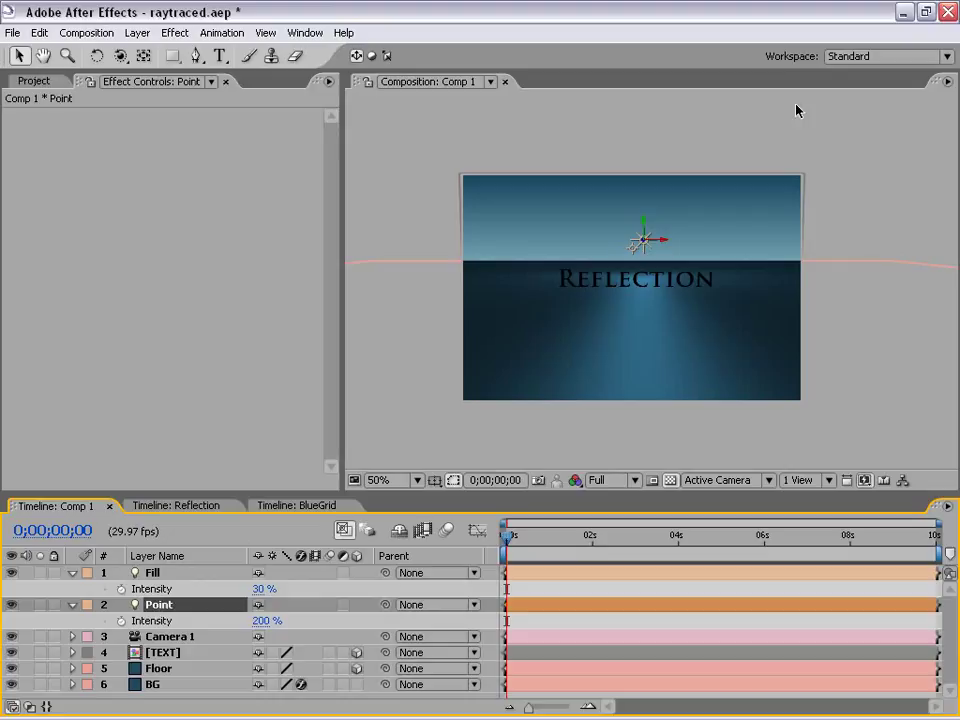
Collapse the revealed properties of all layers in the timeline and leave everything deselected
left_click(877, 180)
scroll(742, 302, "up", 1)
scroll(700, 300, "down", 1)
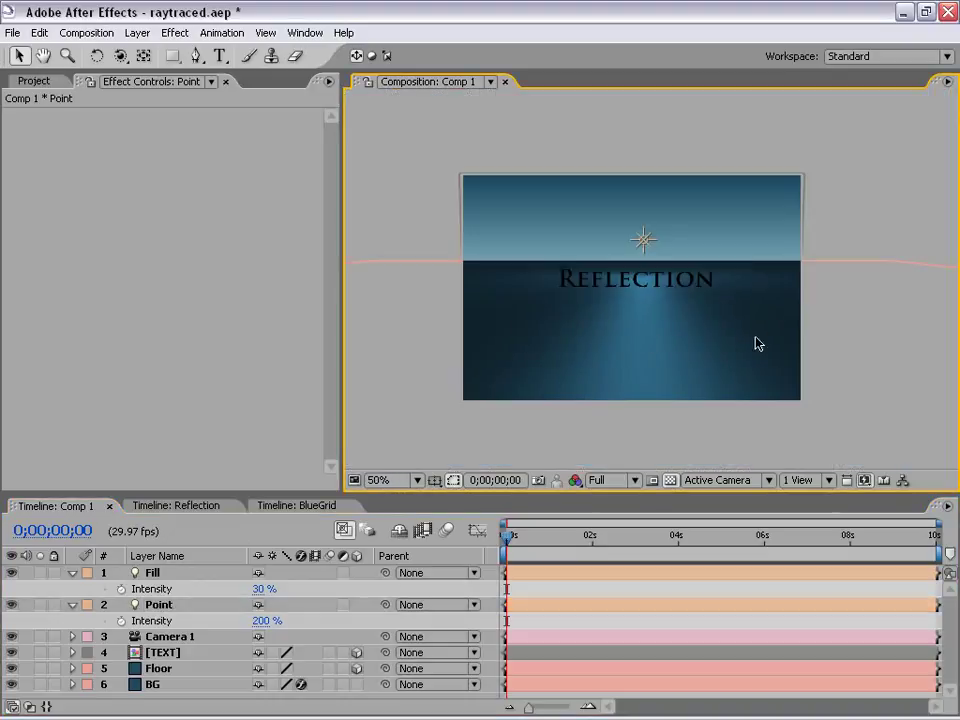
scroll(574, 414, "down", 1)
scroll(579, 411, "up", 1)
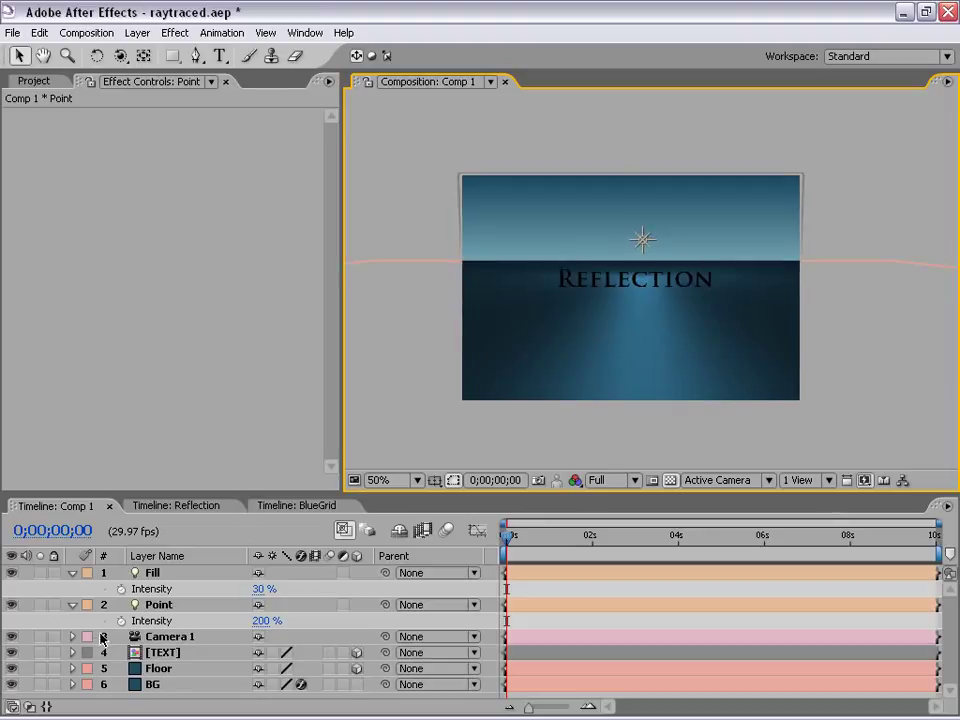
key("ctrl+a")
left_click(72, 606)
left_click(242, 674)
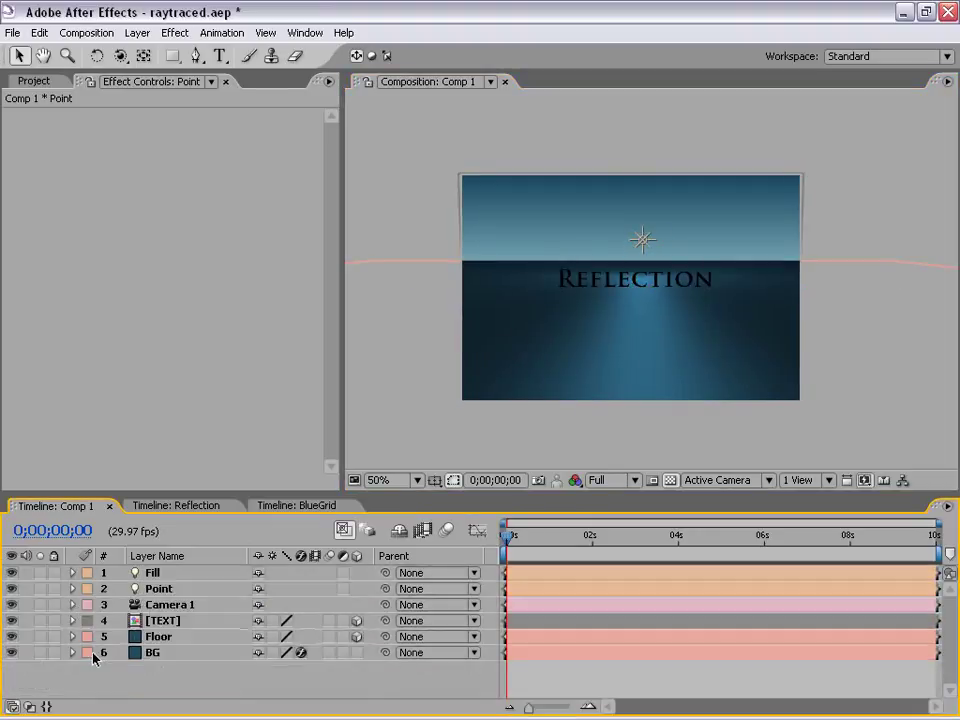
Expand the Floor layer's Material Options and examine its shadow, light and shading properties
left_click(72, 636)
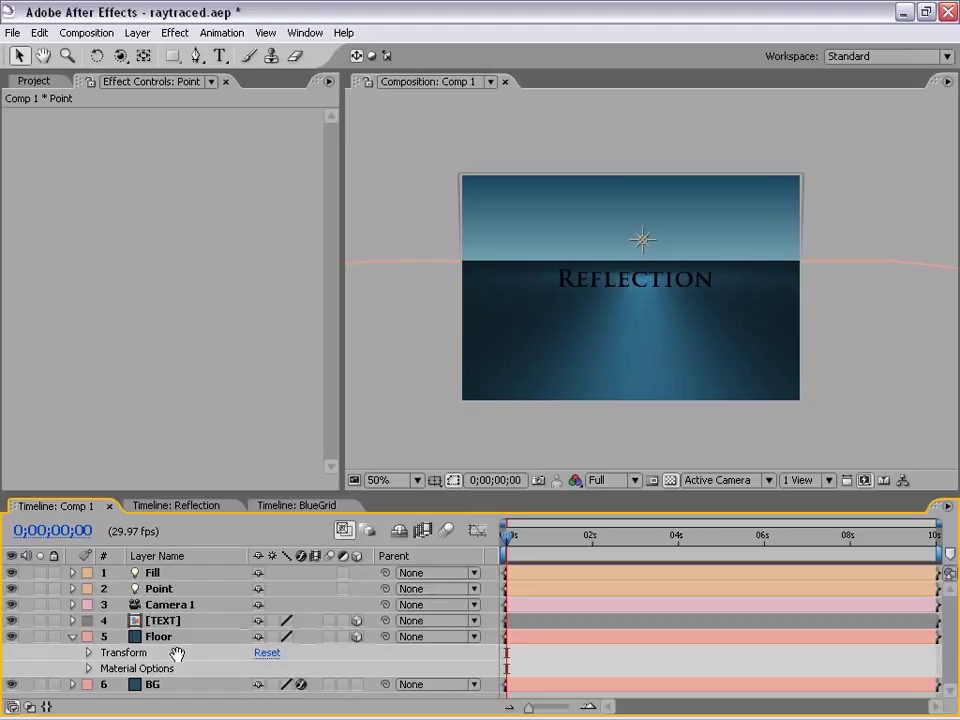
left_click(88, 673)
scroll(189, 669, "down", 3)
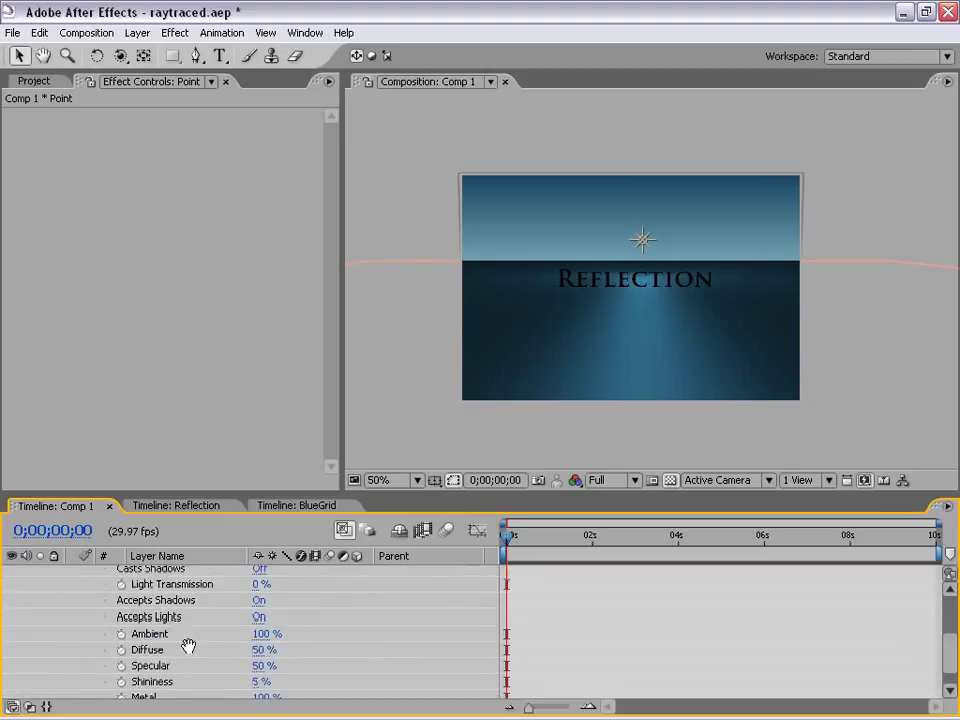
scroll(199, 649, "up", 2)
scroll(205, 648, "down", 1)
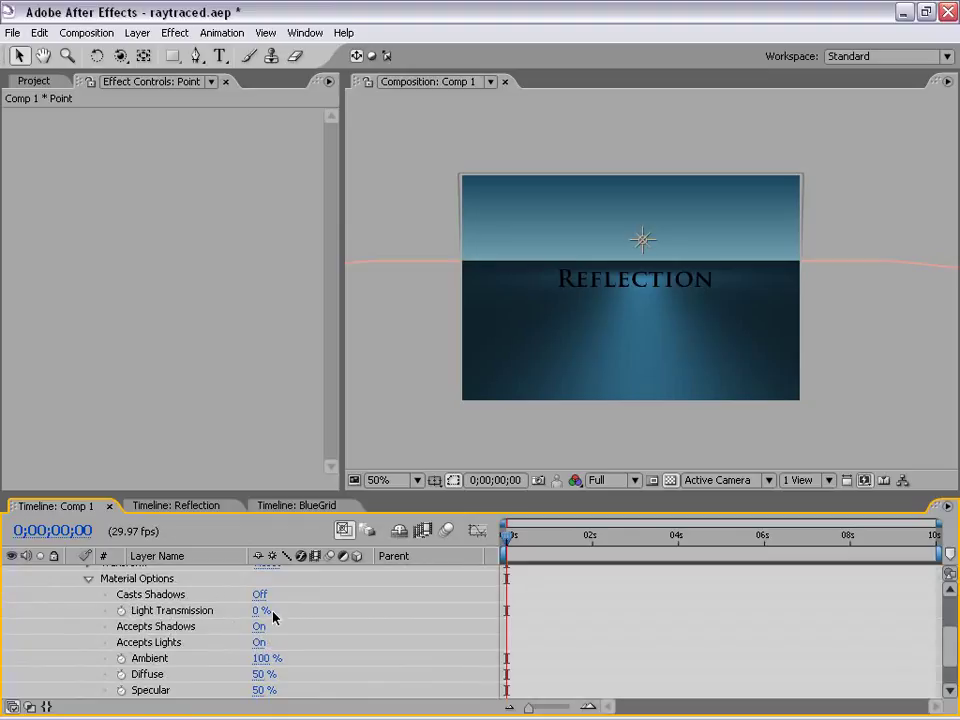
scroll(285, 642, "down", 2)
scroll(316, 641, "down", 4)
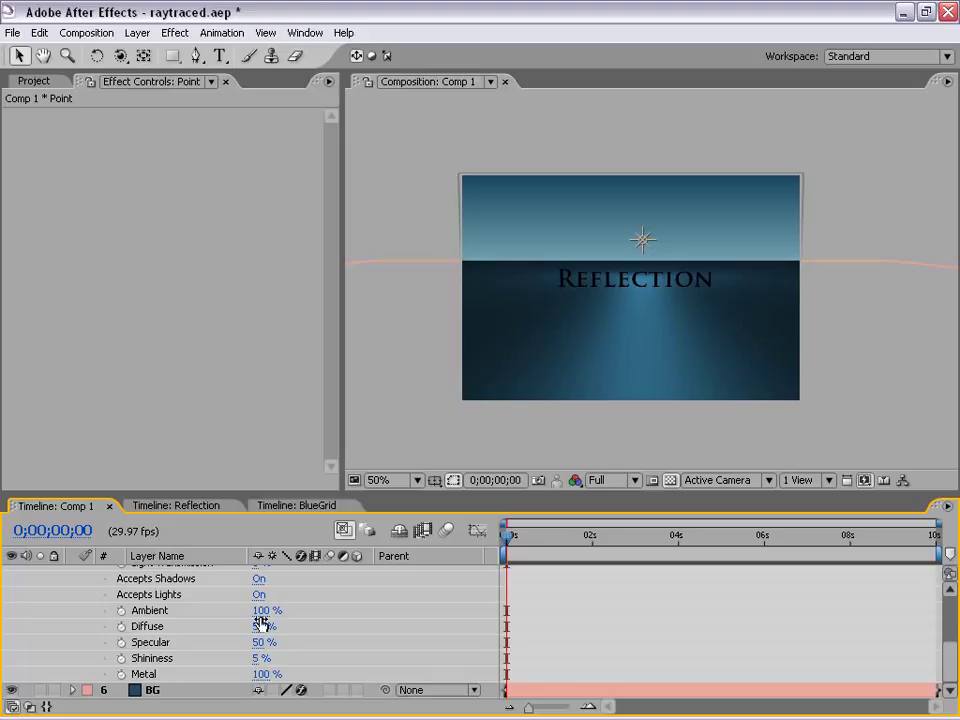
left_click_drag(257, 679, 242, 674)
left_click_drag(240, 674, 257, 676)
key("ctrl+z")
Set the Floor layer's Metal material option to 80% and its Diffuse to 100%
left_click(260, 674)
type("80")
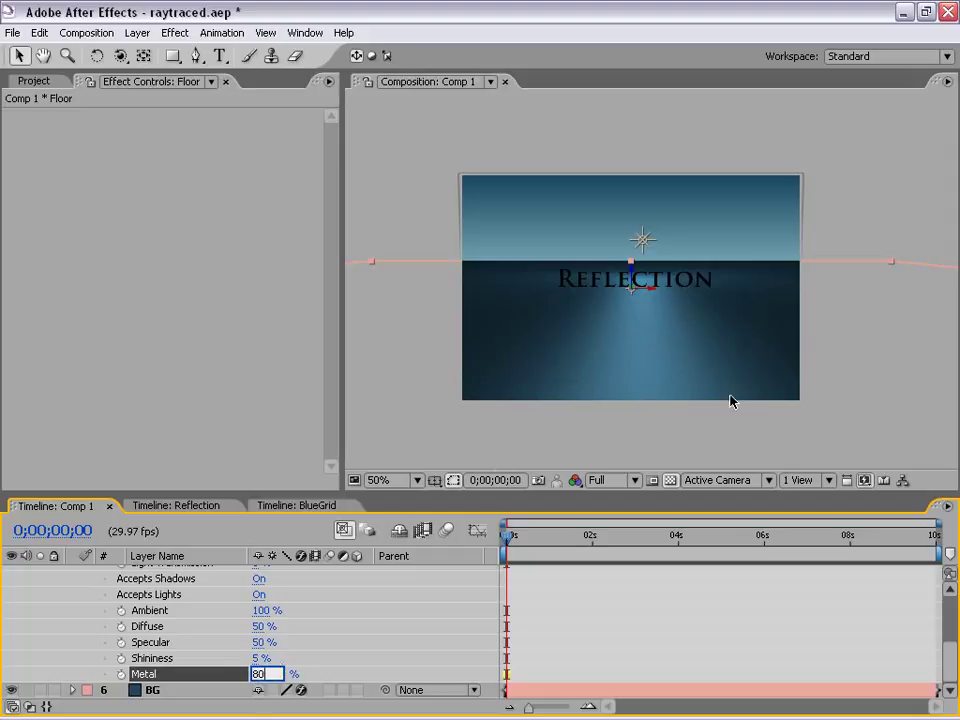
left_click(302, 630)
left_click_drag(258, 626, 392, 611)
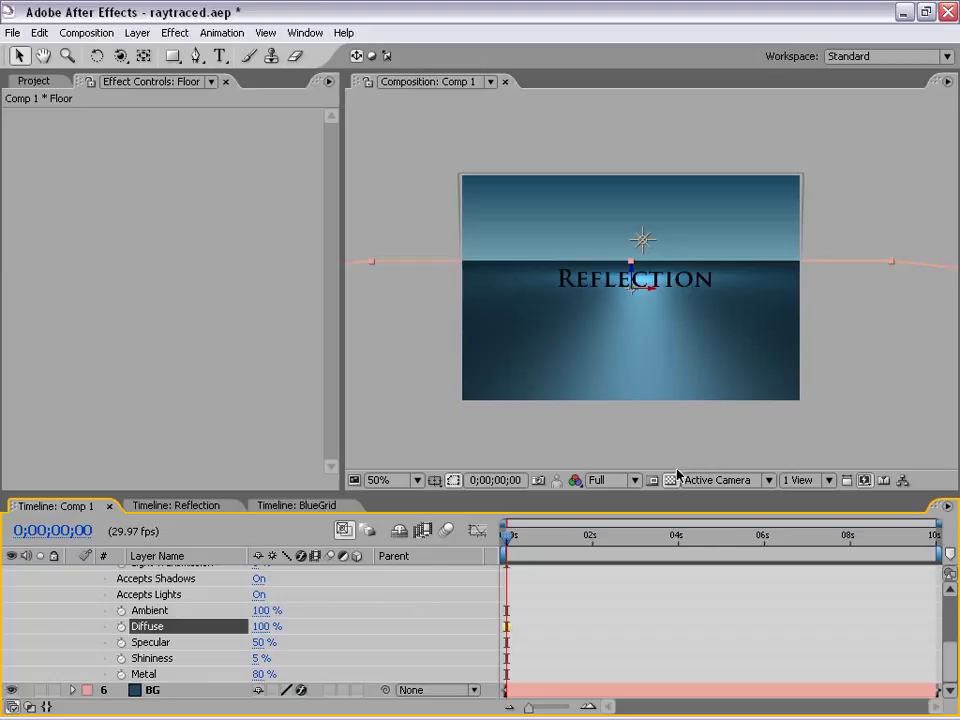
key("period")
key("period")
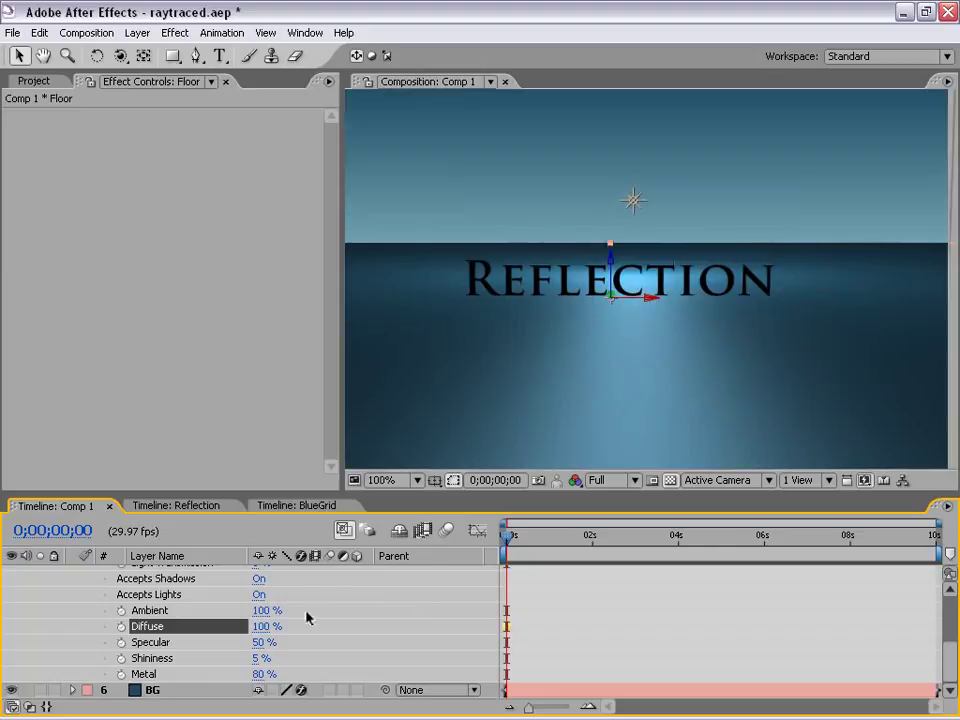
Raise the Point light's intensity to 275%, and collapse all layers with nothing selected
scroll(308, 598, "up", 3)
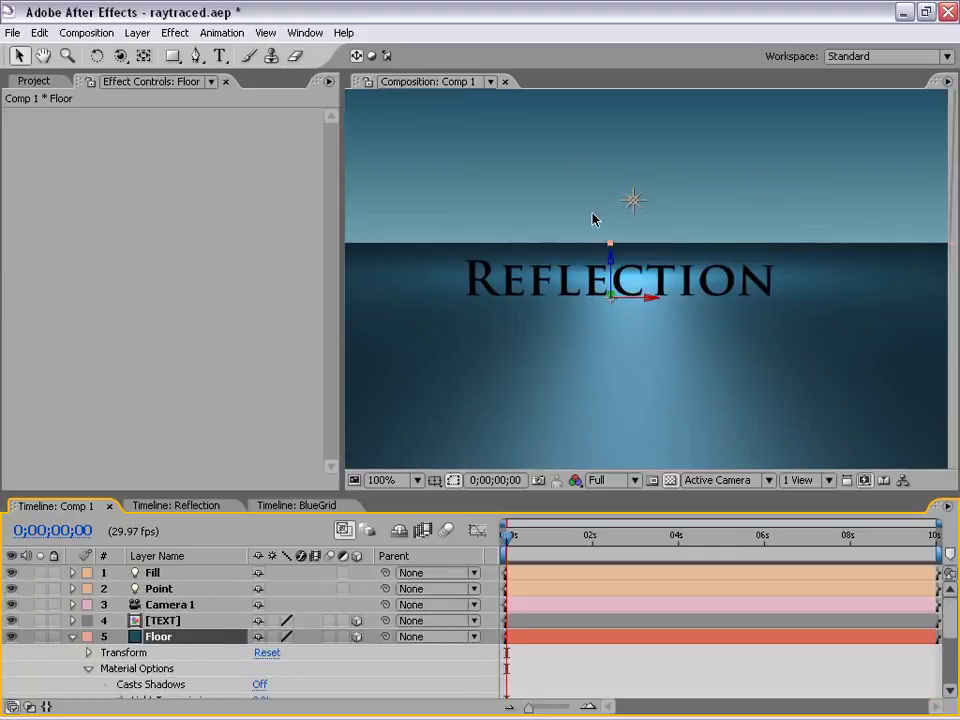
left_click(160, 590)
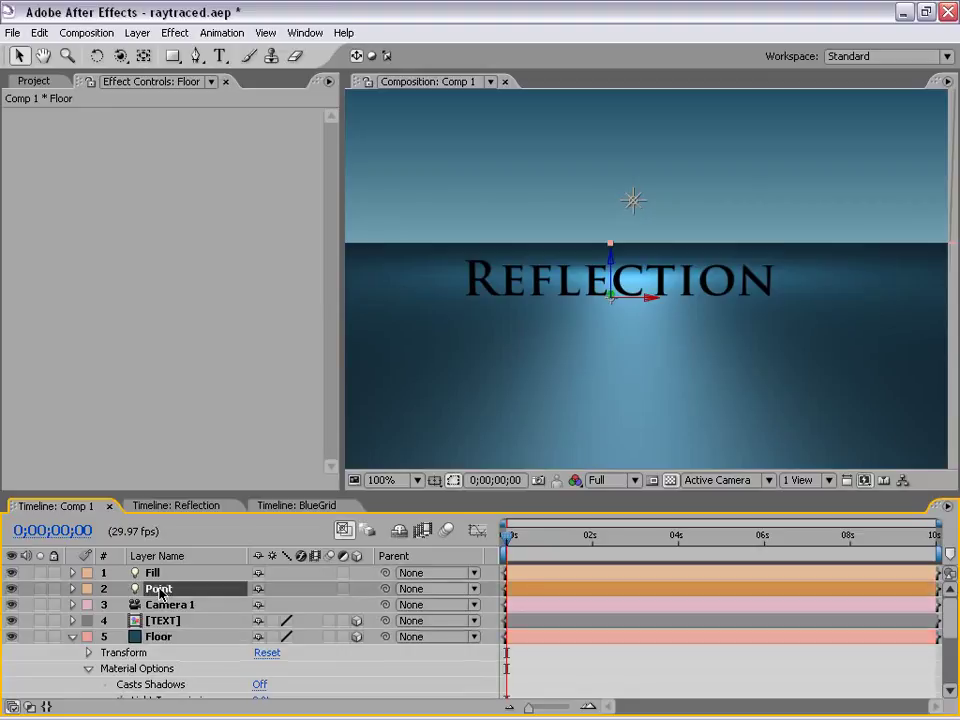
key("t")
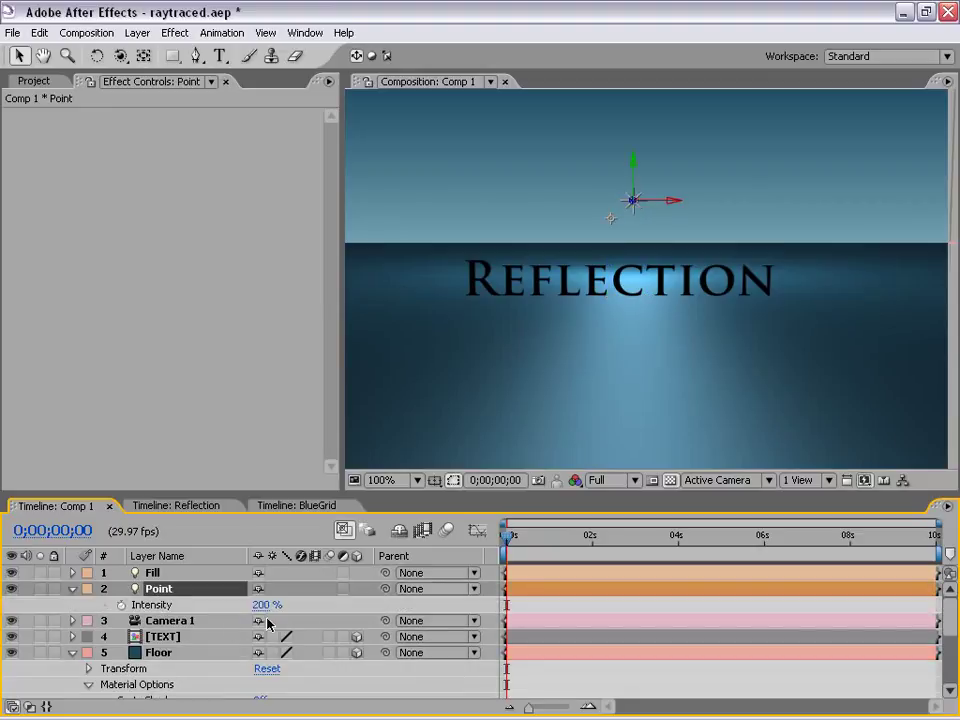
left_click_drag(259, 604, 316, 604)
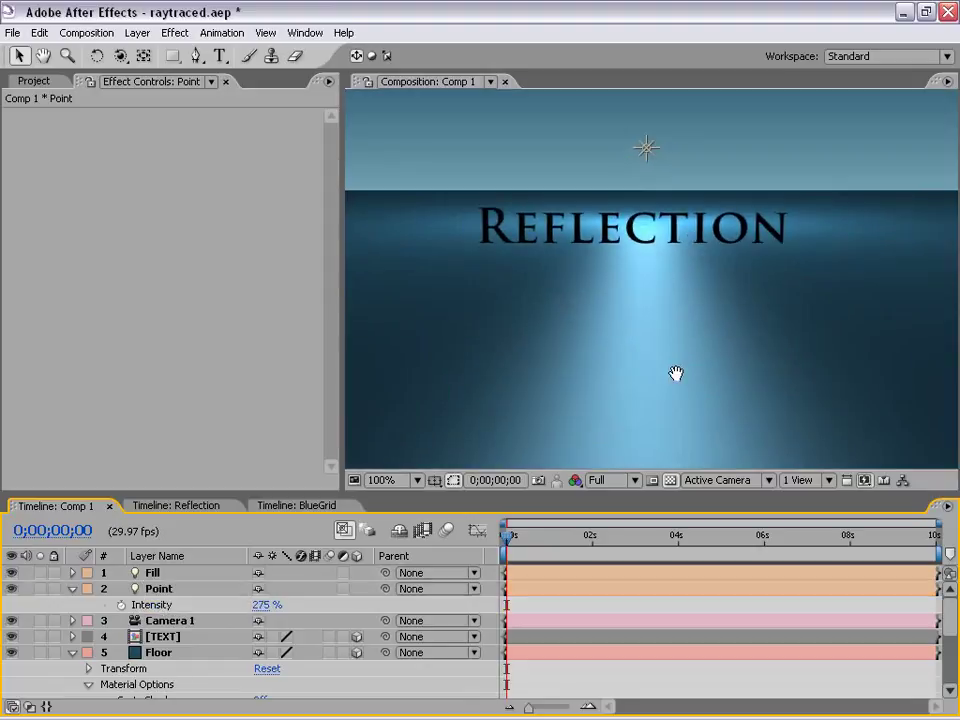
key("comma")
key("ctrl+a")
left_click(72, 588)
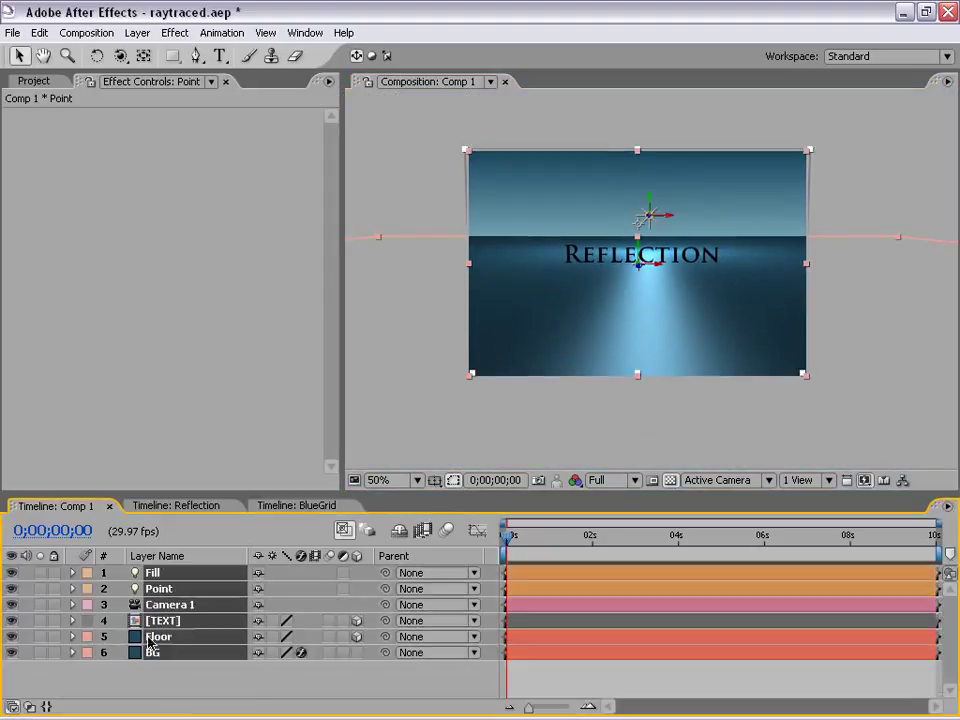
left_click(206, 687)
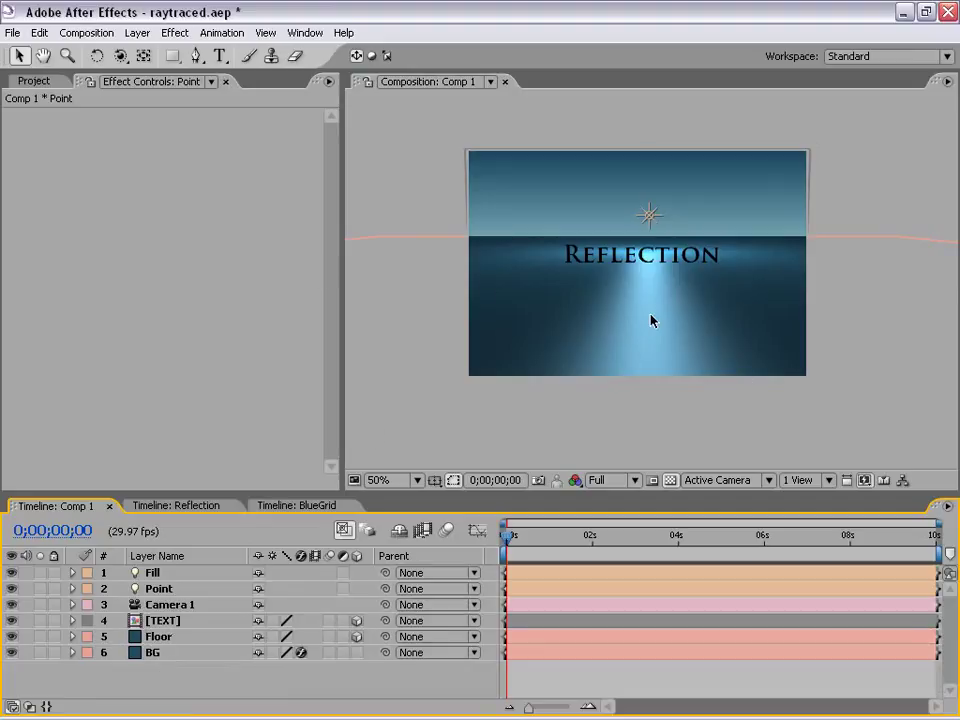
Duplicate the Floor layer and apply the Grid effect from the Generate category to the copy
left_click(158, 637)
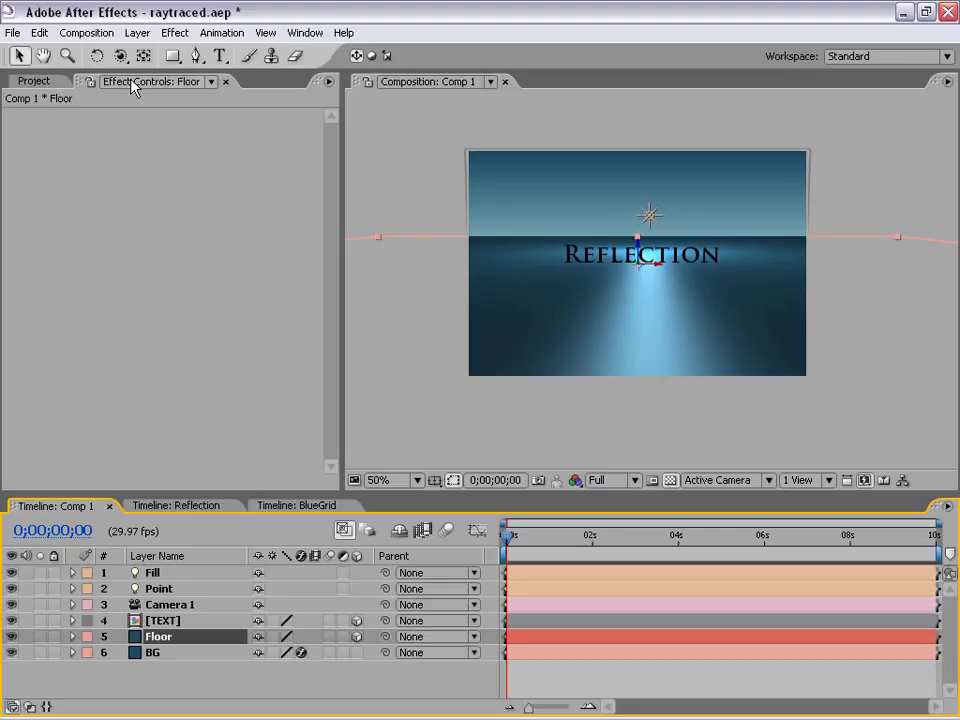
left_click(39, 32)
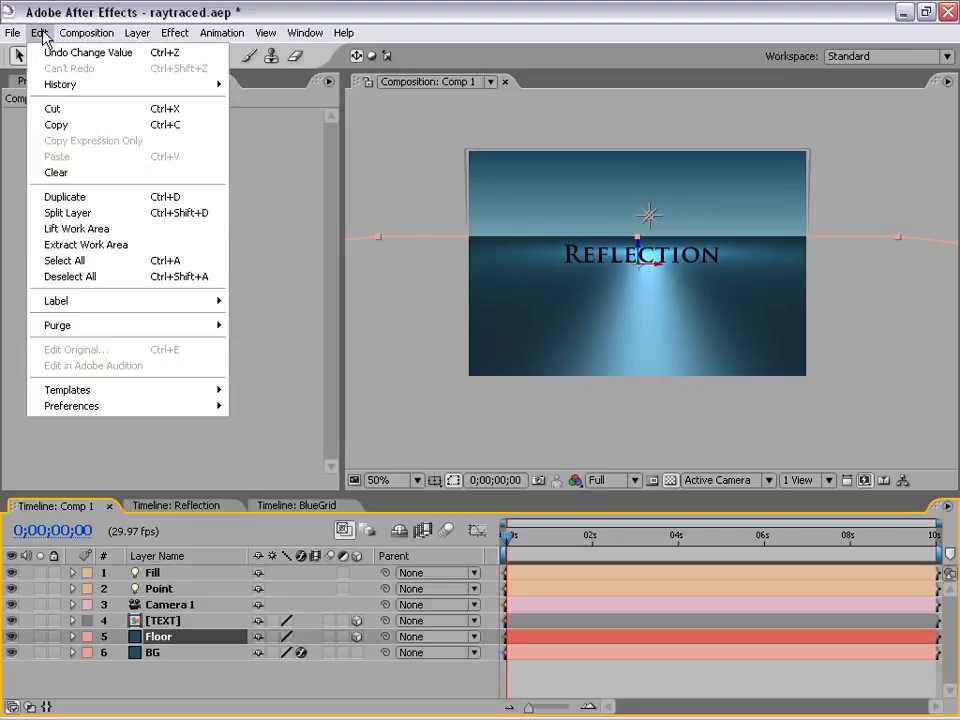
left_click(116, 199)
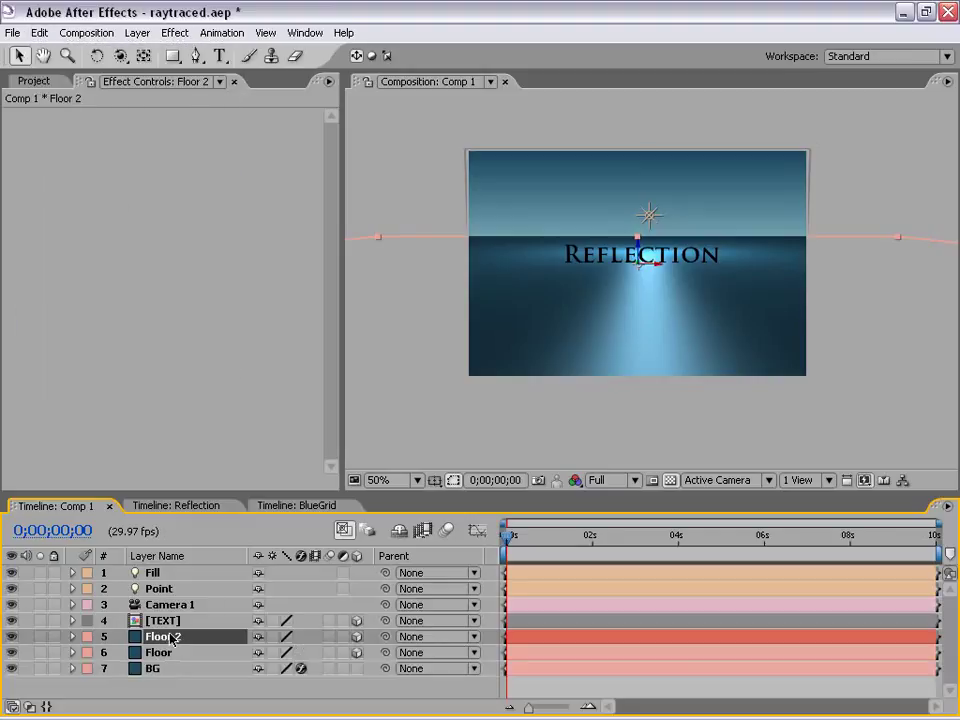
left_click(176, 33)
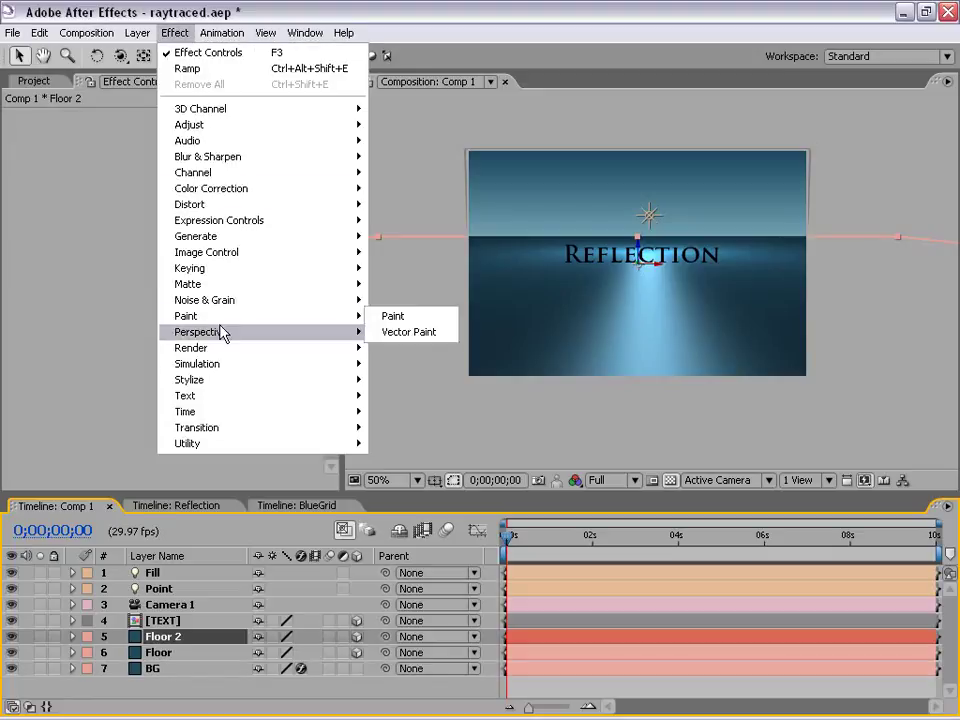
mouse_move(214, 240)
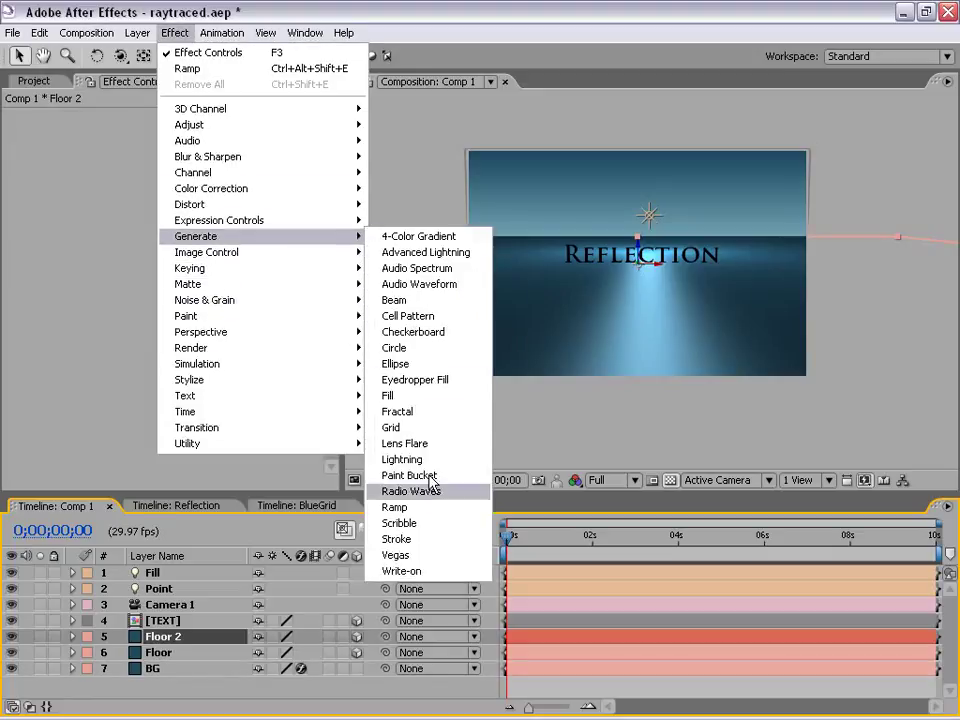
left_click(405, 428)
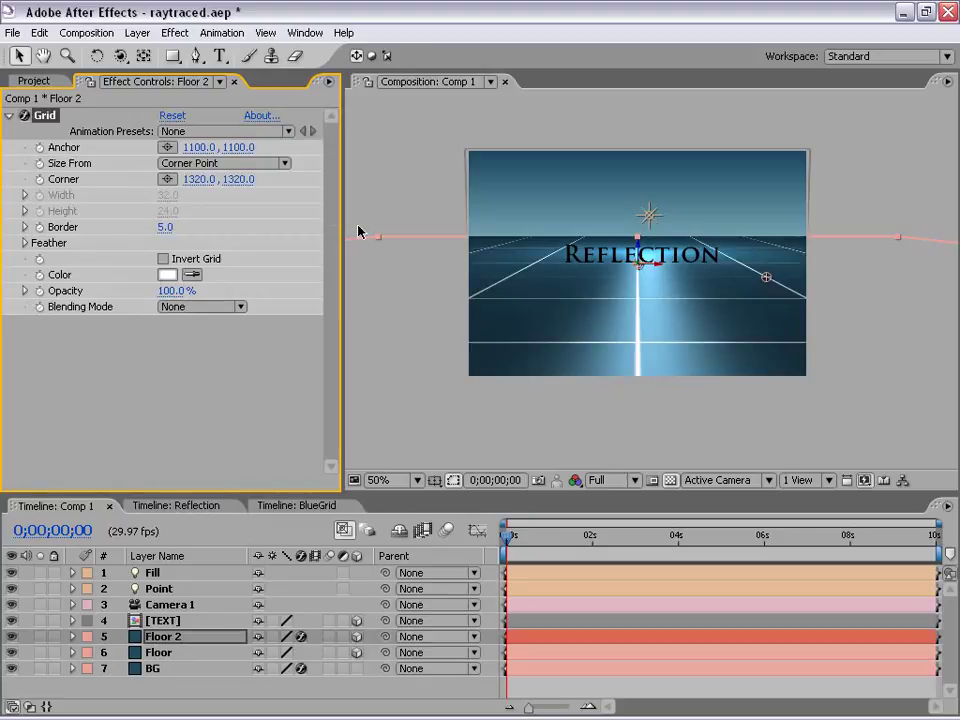
Size the floor grid with the Width Slider option at a width of about 55.7, and set its border to 2
left_click_drag(766, 277, 707, 279)
left_click(225, 163)
left_click(196, 184)
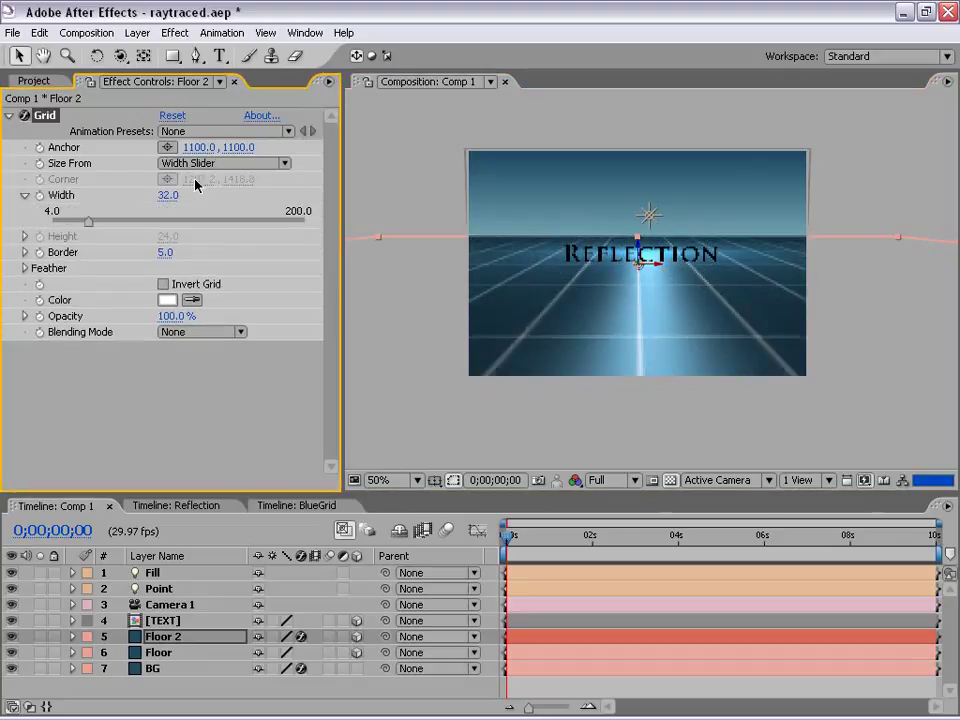
left_click_drag(104, 227, 129, 223)
key("slash")
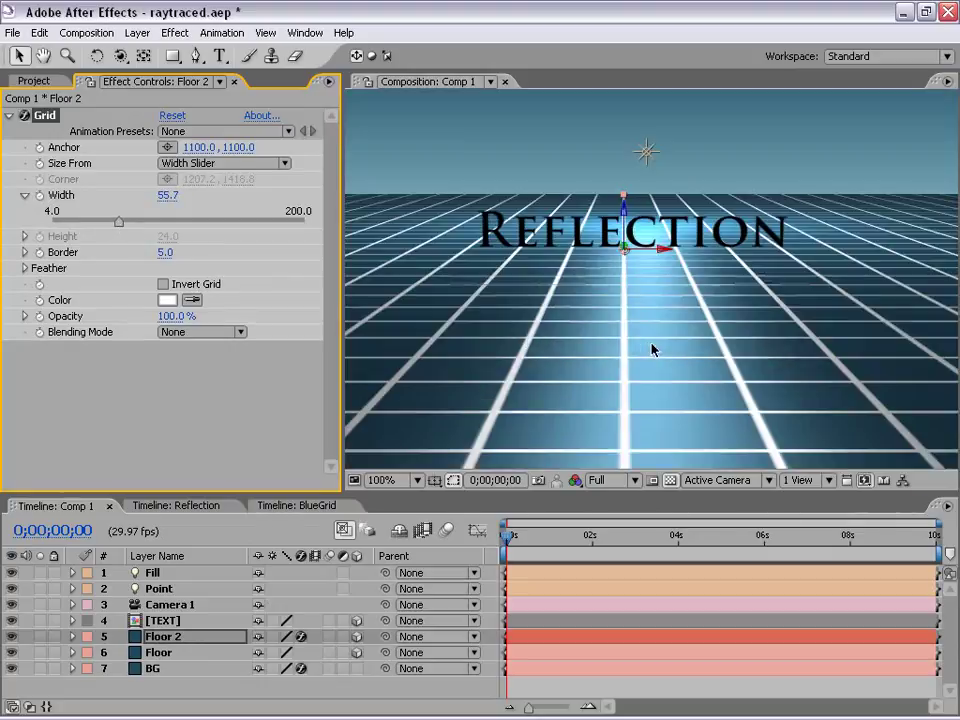
left_click(164, 252)
type("2")
key("Return")
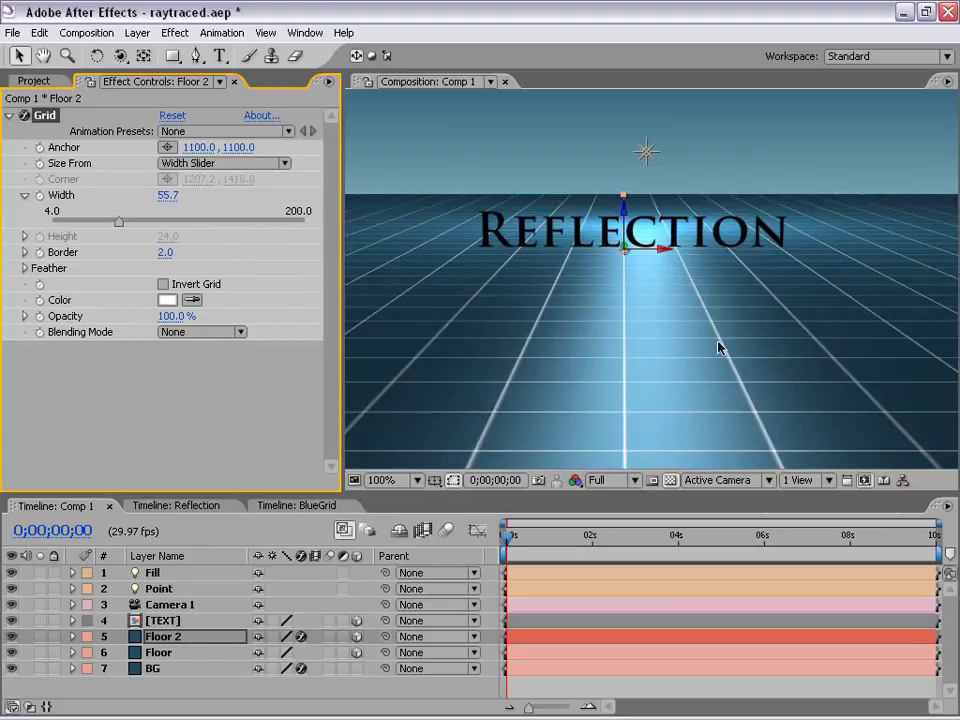
Show the blending mode controls in the timeline and set the Floor 2 layer's mode to Overlay
left_click(210, 637)
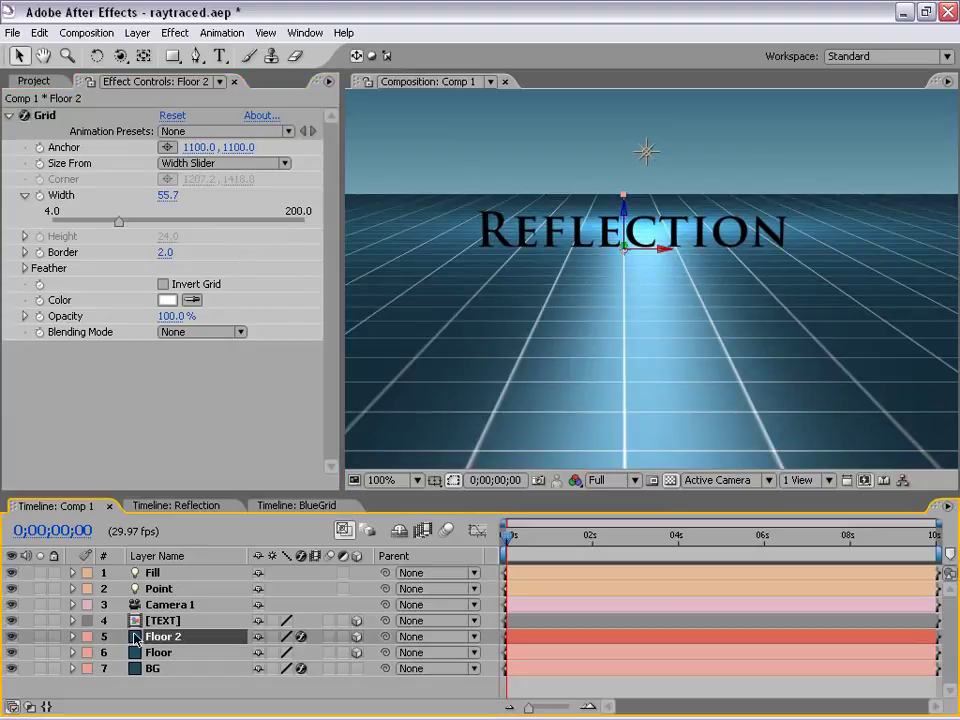
key("F4")
left_click(286, 638)
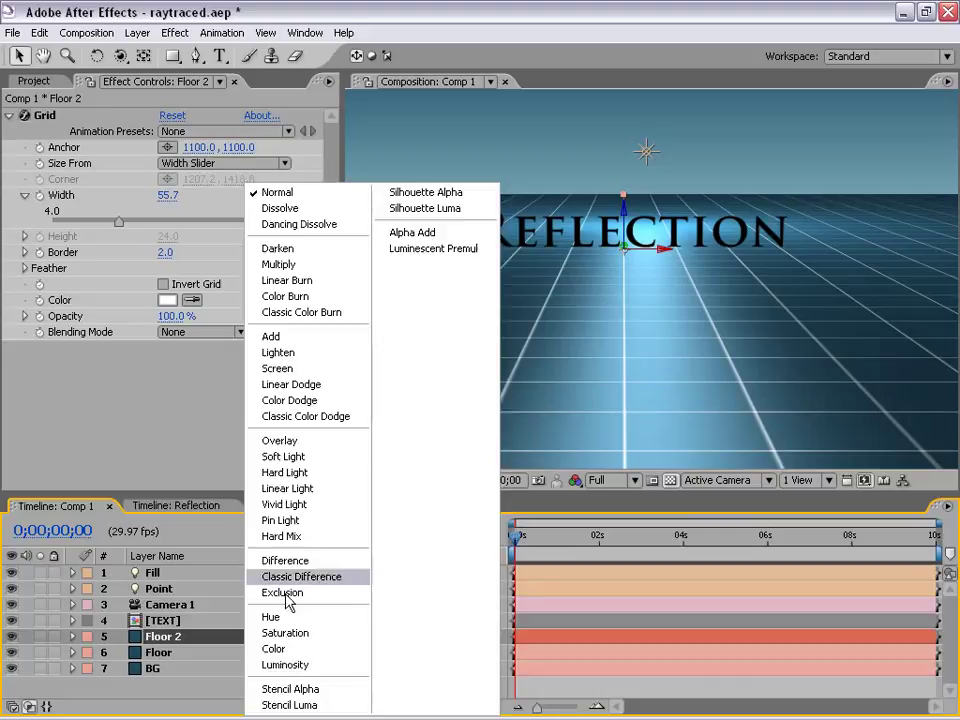
left_click(292, 443)
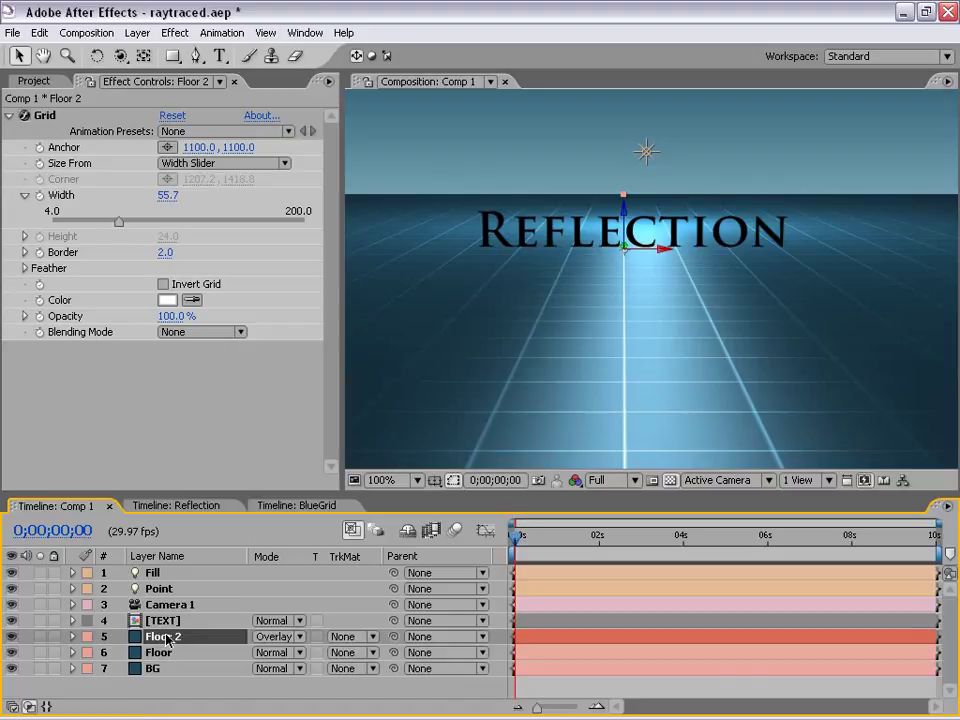
Adjust the opacity of the duplicated floor layer, rename it "GRID" and leave it deselected
key("t")
left_click(263, 652)
type("5")
key("Return")
scroll(600, 326, "down", 1)
key("space")
left_click_drag(652, 343, 652, 342)
scroll(652, 342, "up", 1)
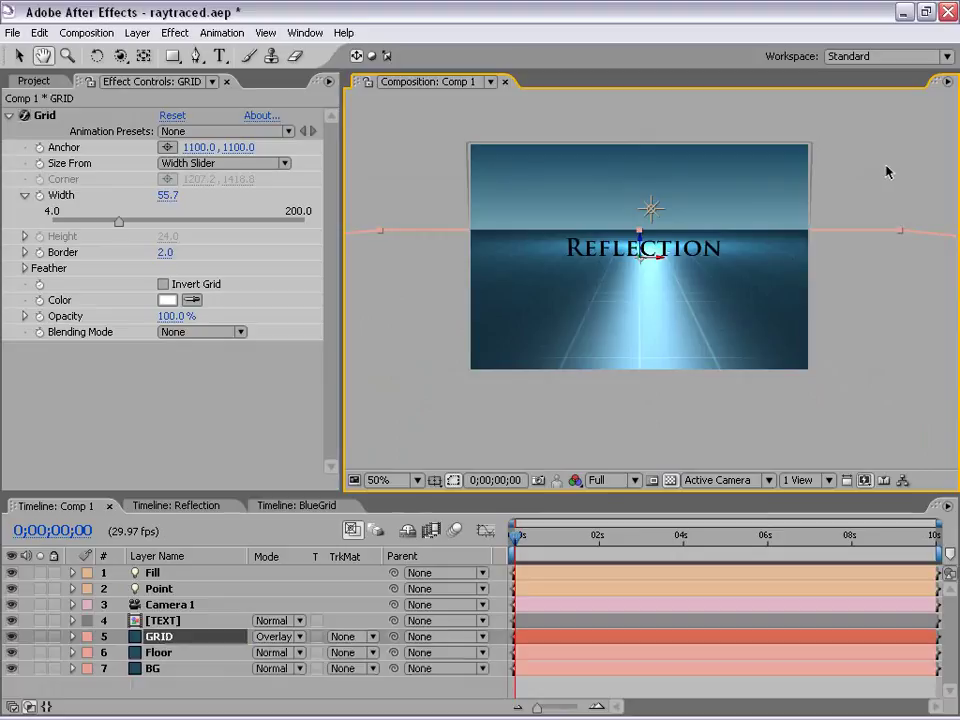
left_click(882, 173)
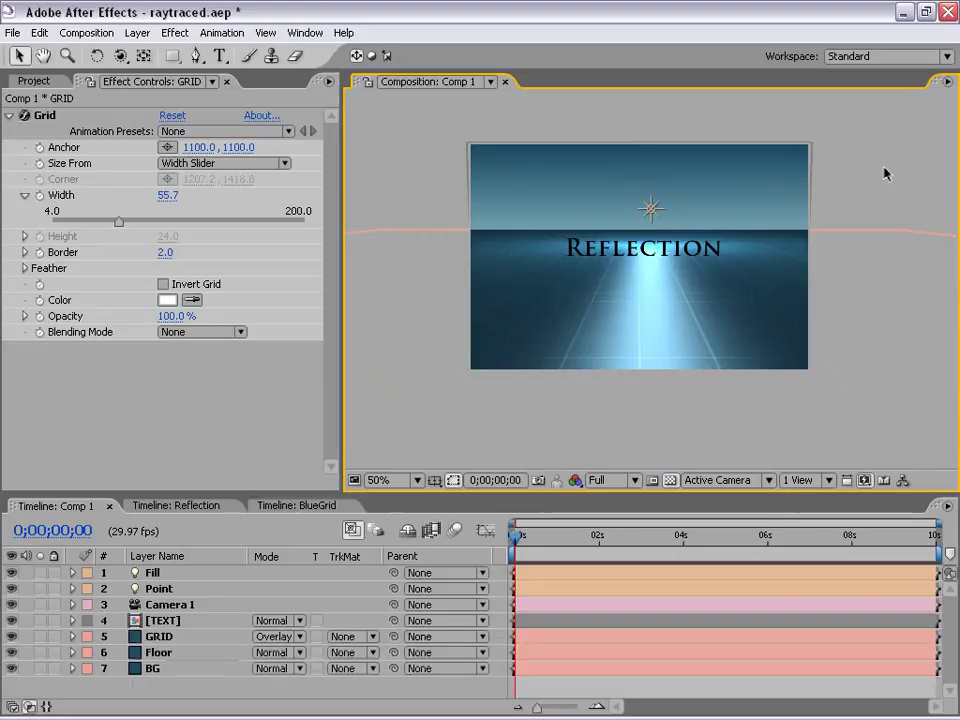
scroll(843, 205, "up", 1)
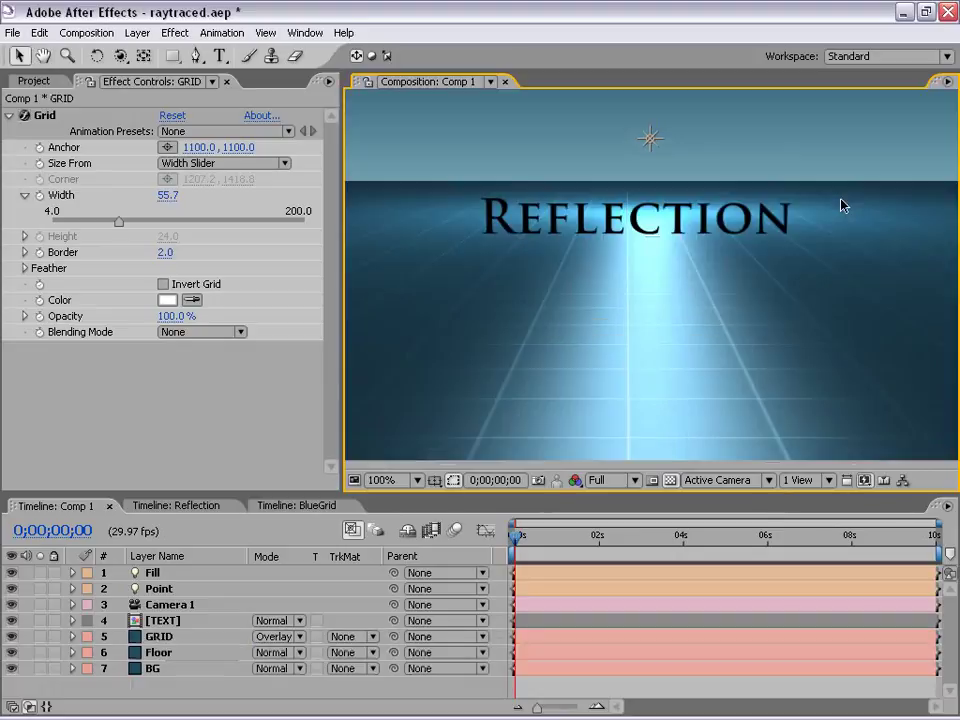
left_click_drag(746, 219, 733, 268)
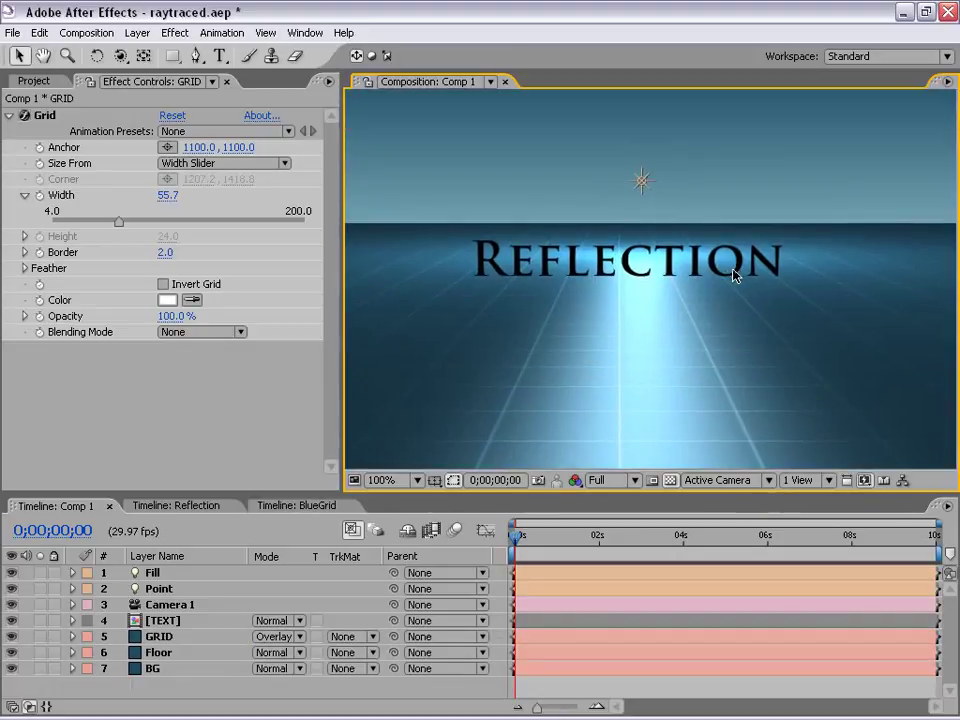
In the Front view, lower the TEXT layer slightly so the bases of its letters sit on the floor line
left_click(162, 621)
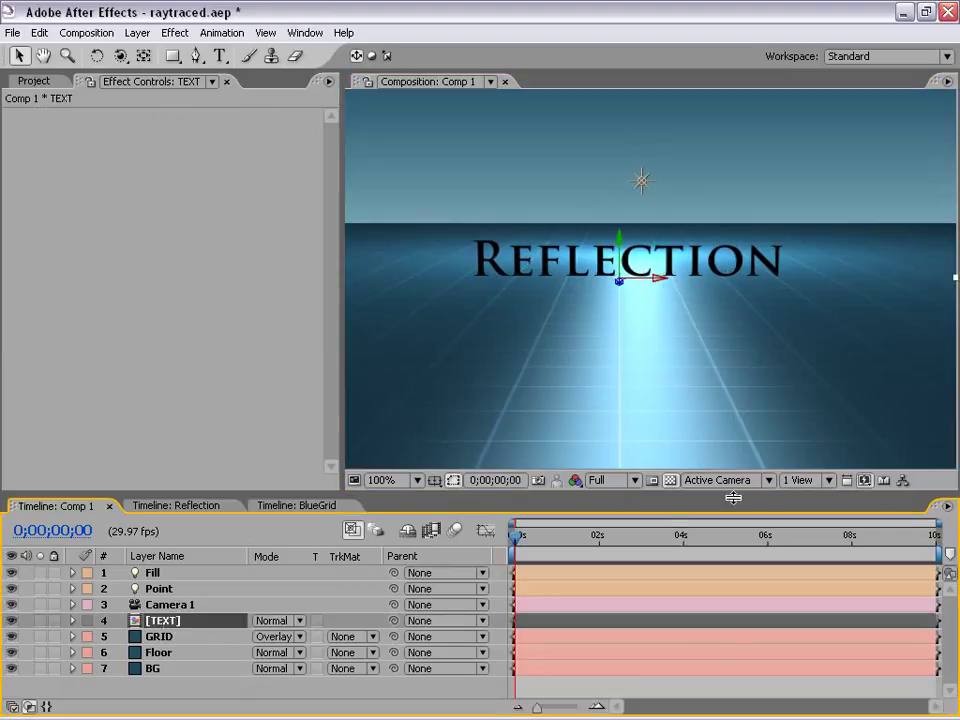
left_click(724, 482)
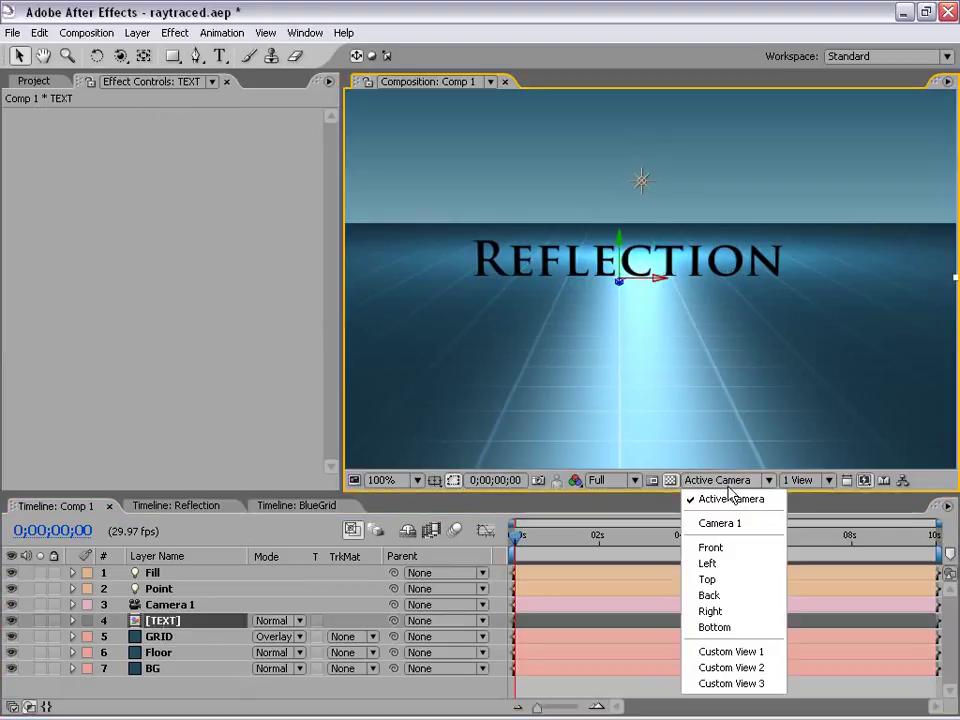
left_click(724, 551)
key("period")
key("period")
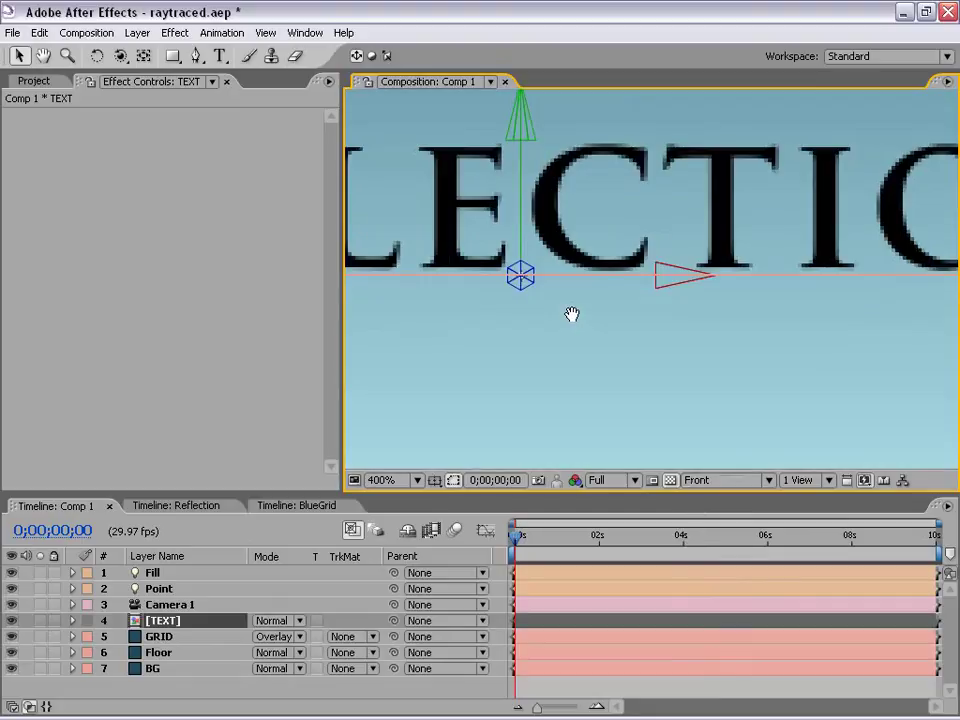
key("period")
left_click_drag(564, 274, 878, 306)
left_click_drag(626, 309, 654, 300)
key("comma")
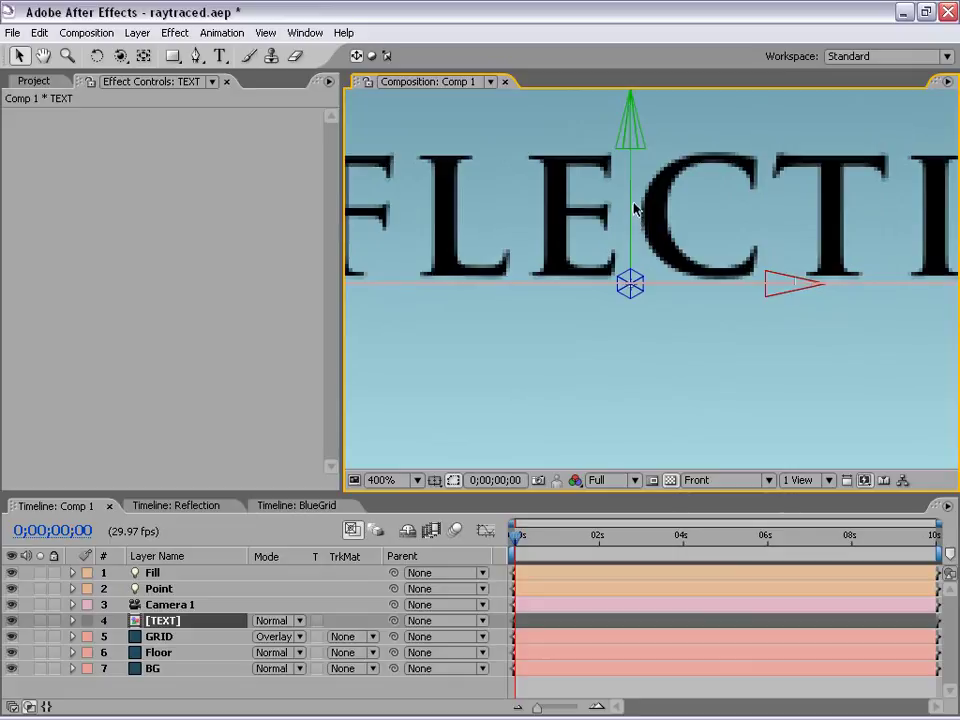
left_click_drag(634, 191, 634, 195)
key("Down")
key("period")
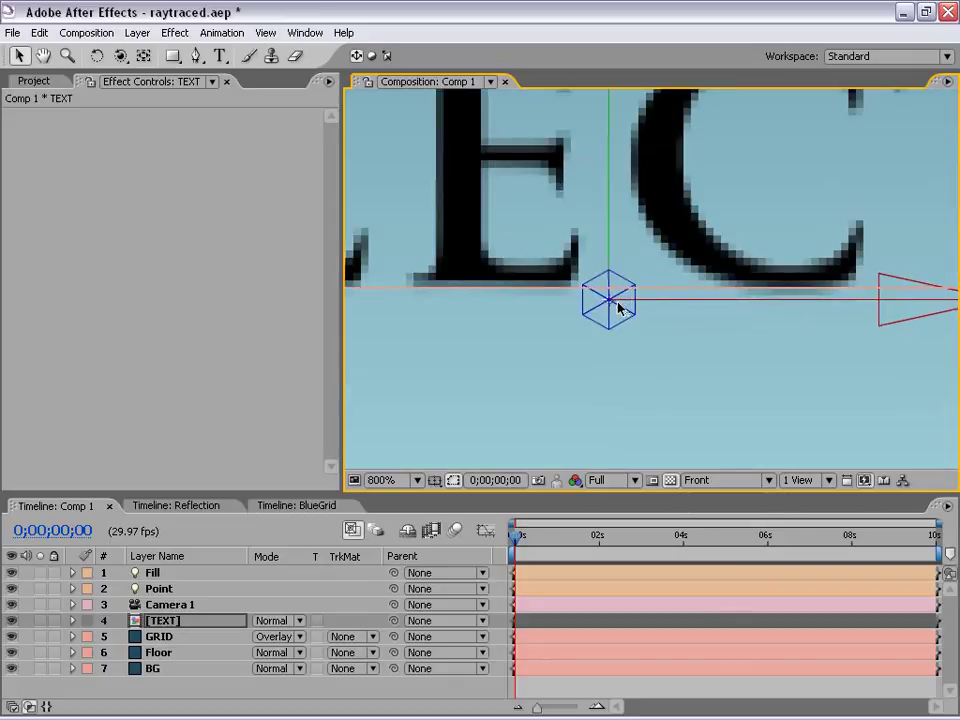
key("Down")
key("Down")
key("Down")
key("Down")
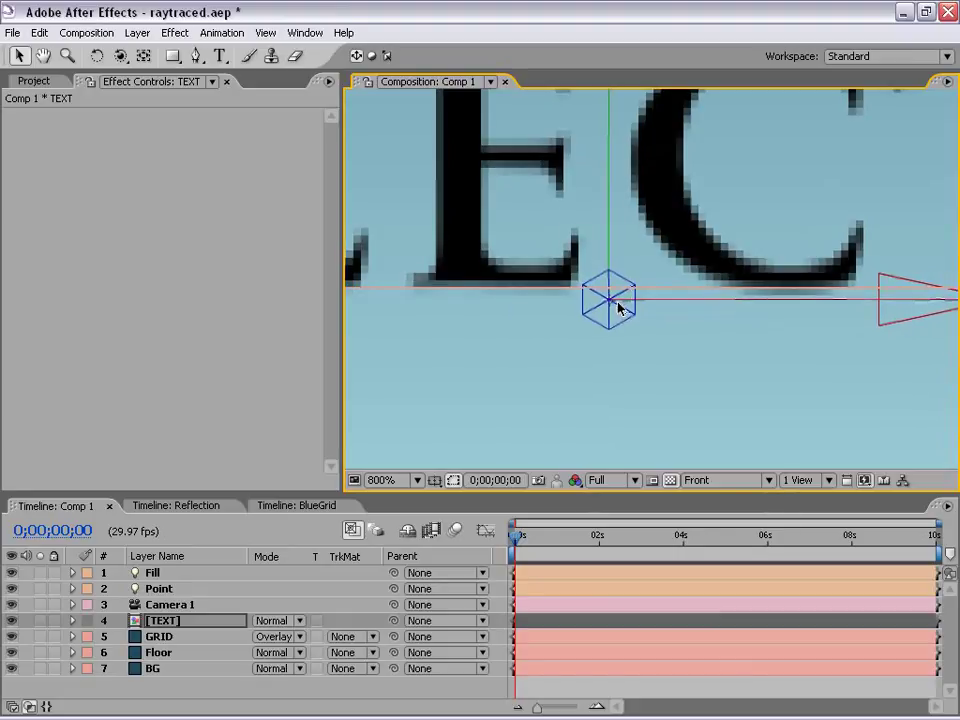
Check the letters' bases along the floor line, and return the composition to the Active Camera view at 100%
left_click_drag(444, 328, 910, 294)
key("comma")
key("comma")
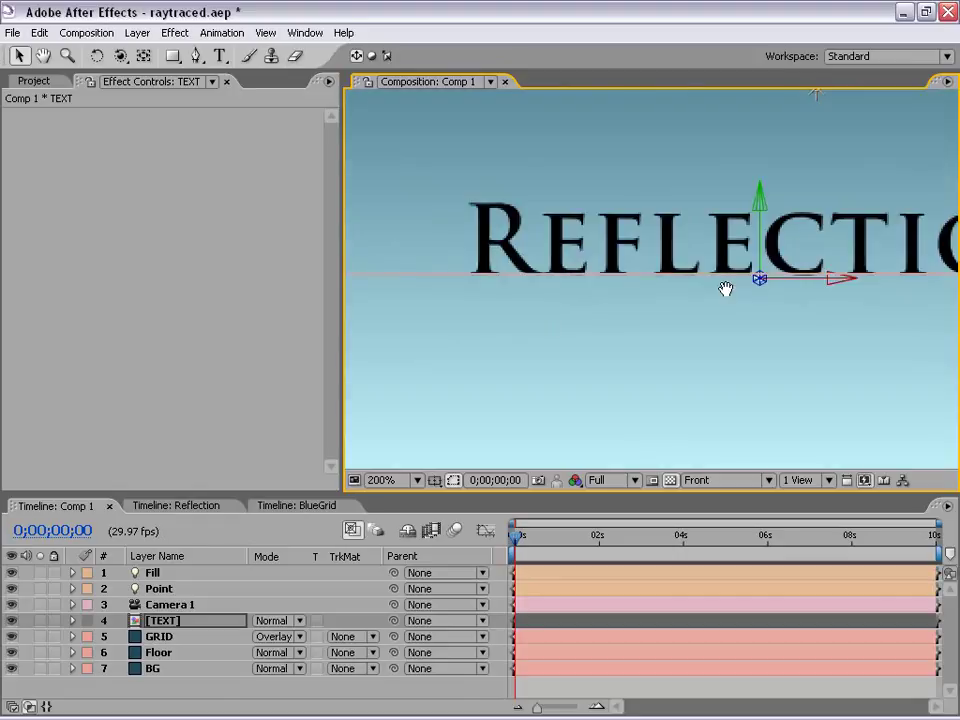
left_click_drag(814, 300, 646, 296)
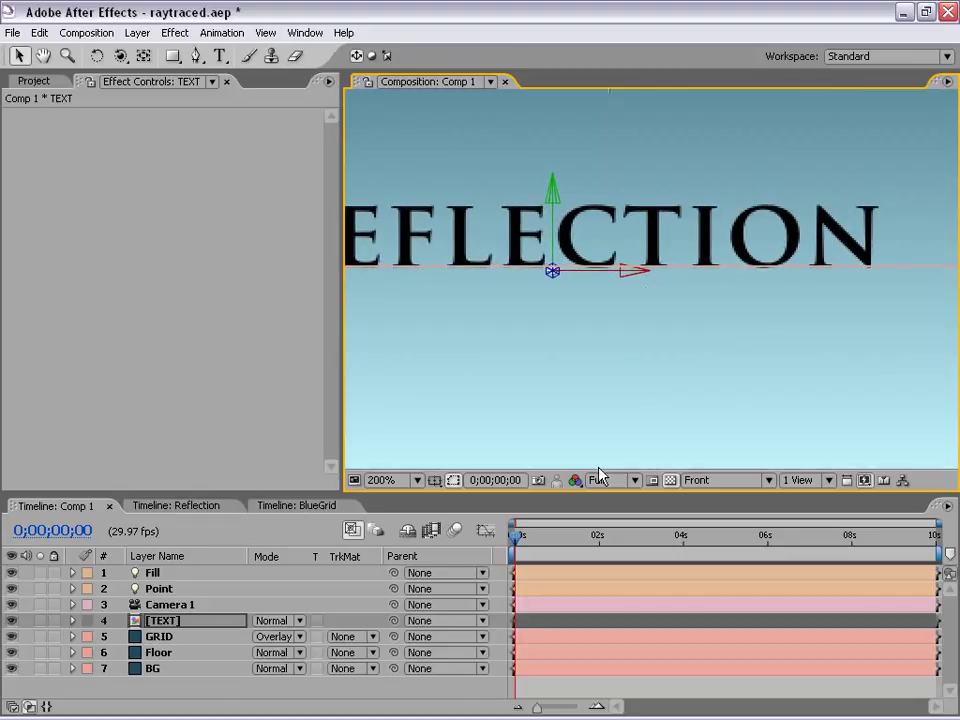
left_click(710, 481)
left_click(729, 502)
left_click_drag(630, 309, 669, 309)
key("comma")
left_click_drag(748, 317, 670, 279)
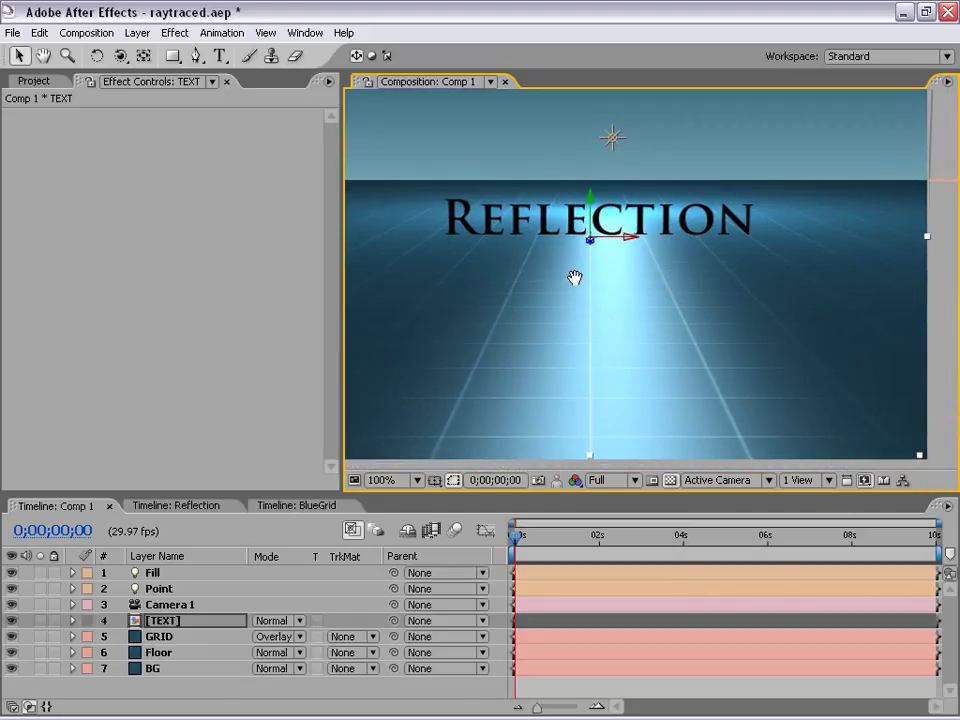
left_click_drag(574, 253, 600, 272)
Try moving the TEXT layer down through the floor to test how they intersect, and undo the move
left_click(163, 622)
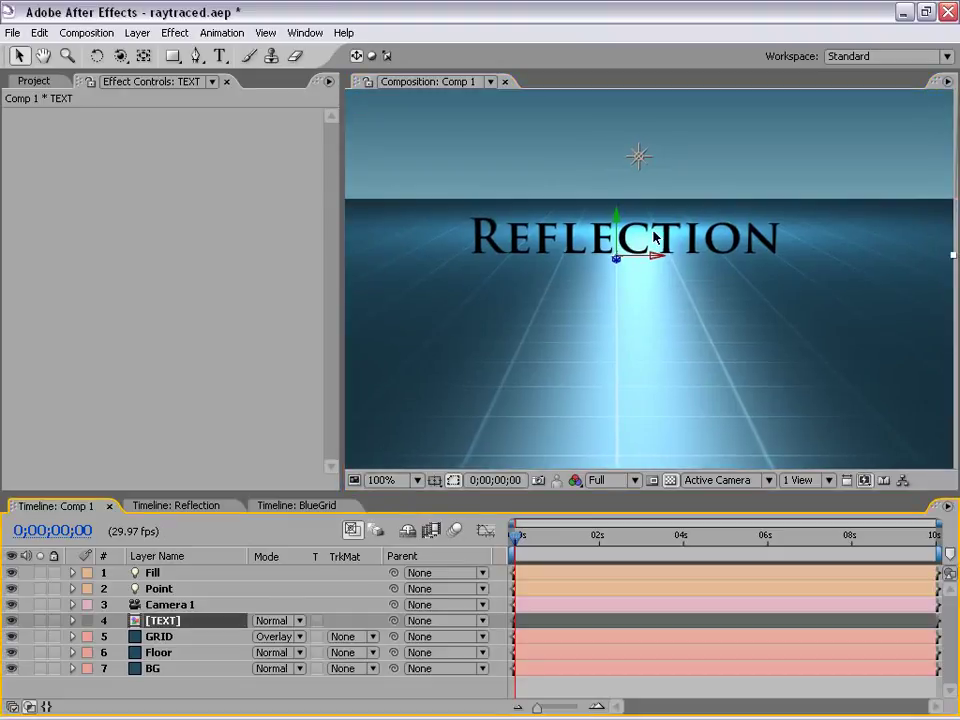
left_click_drag(618, 240, 621, 254)
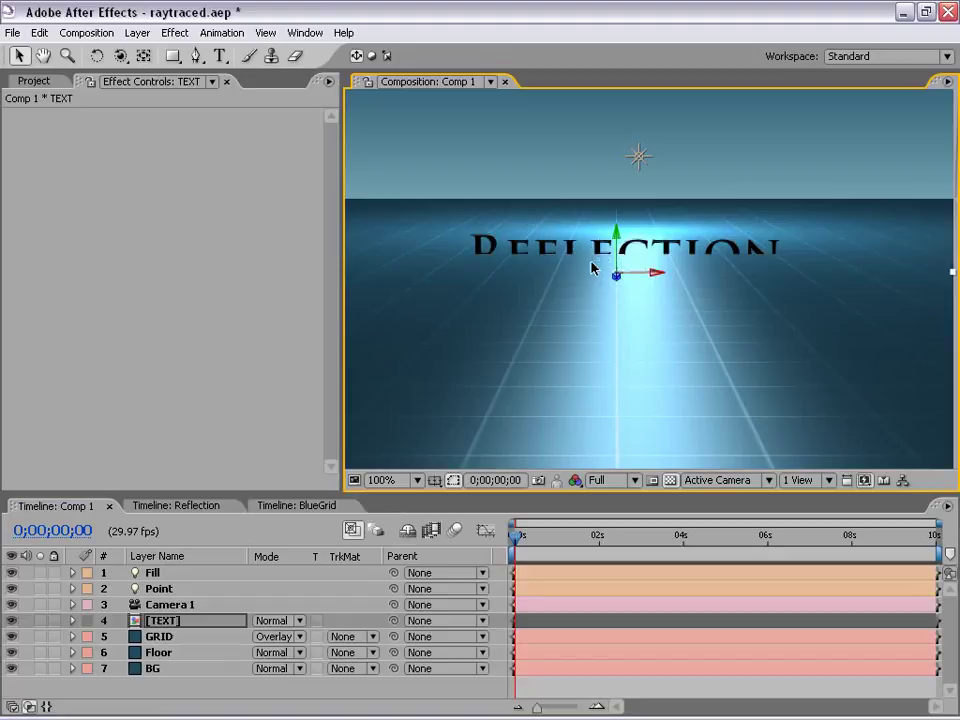
left_click(160, 653)
key("period")
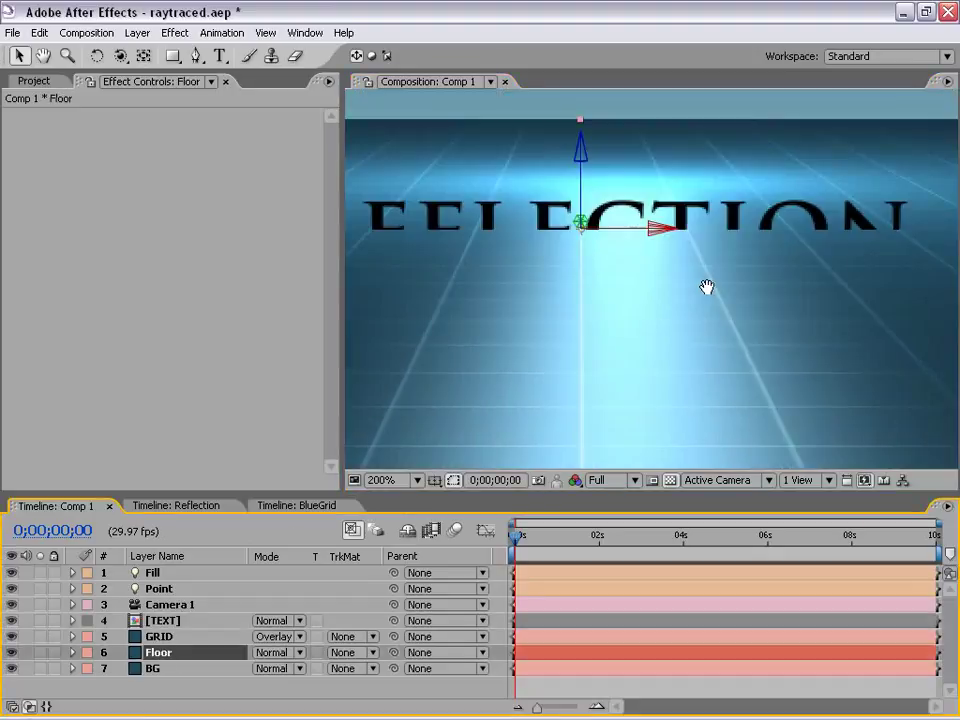
key("comma")
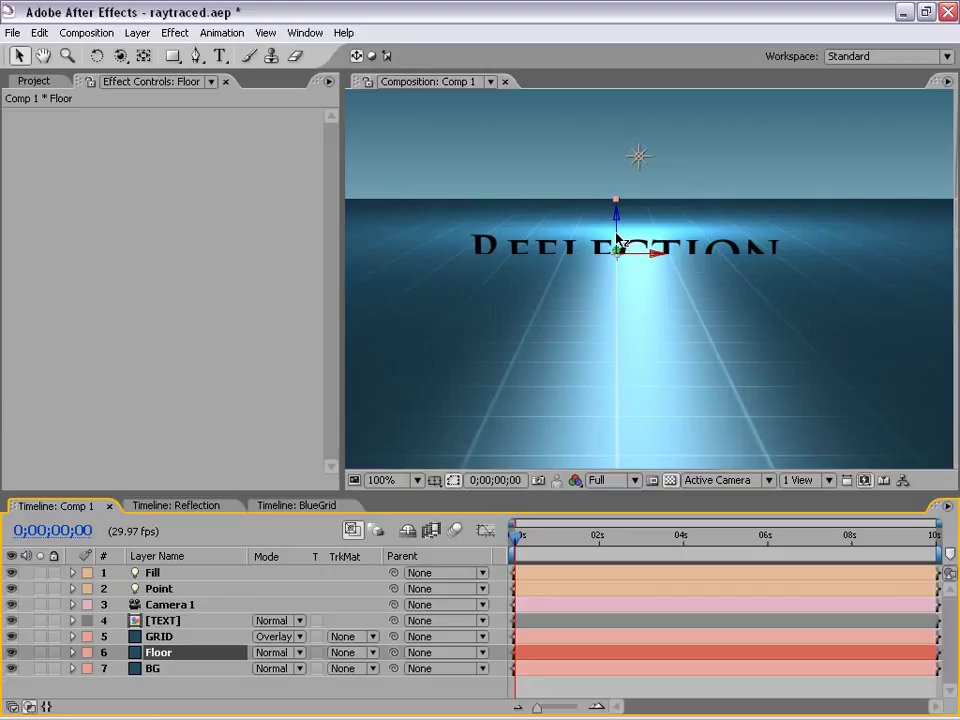
left_click(617, 240)
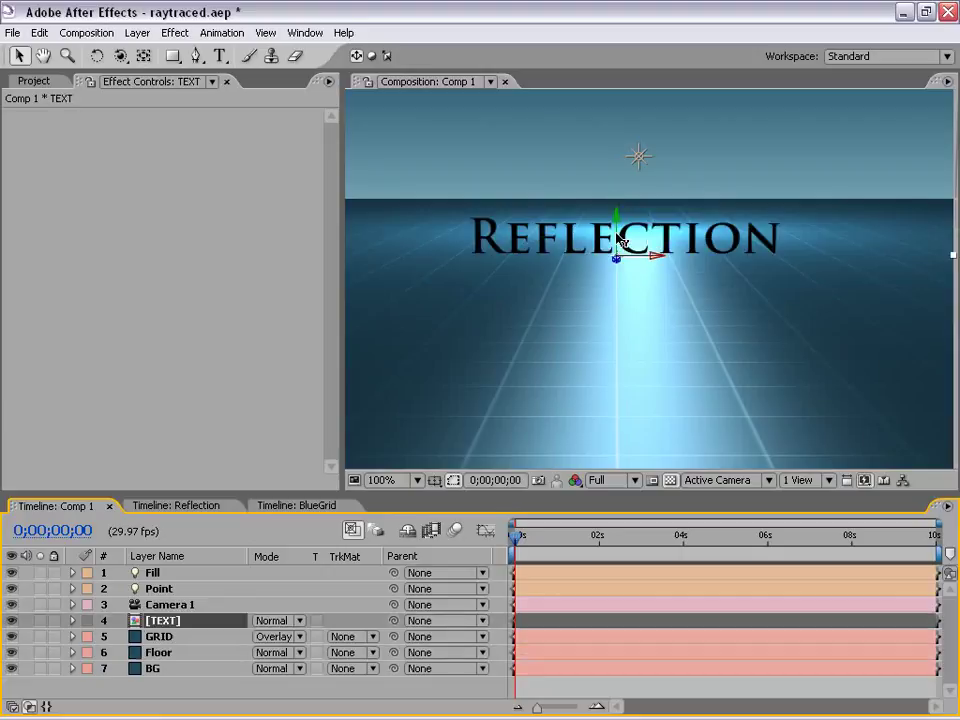
left_click(561, 688)
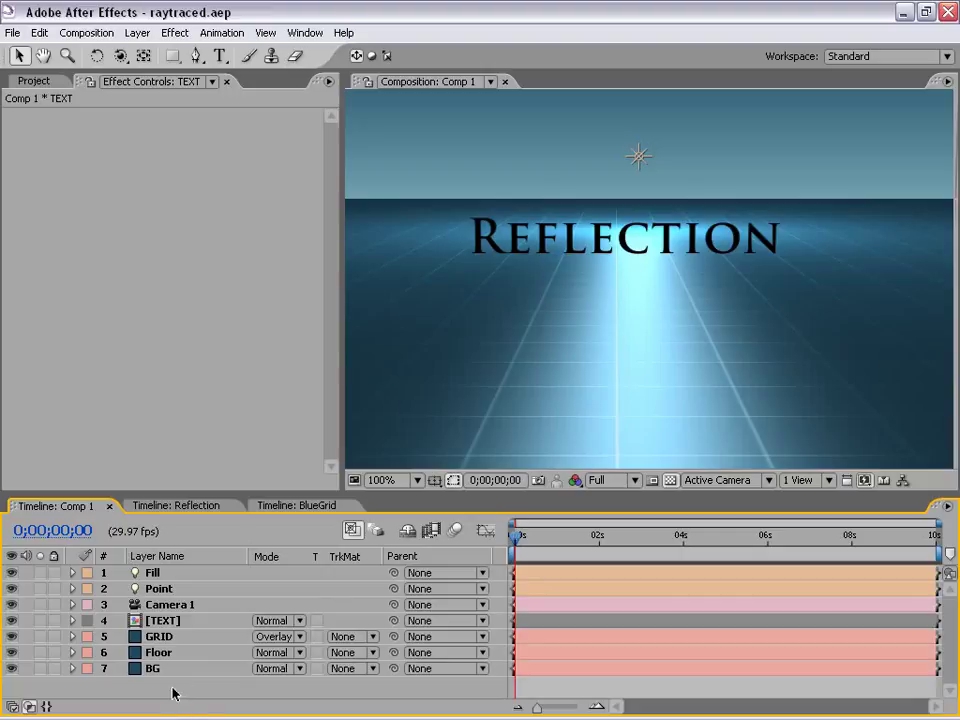
Open the nested TEXT composition and show its lettering at 100% magnification
left_click(165, 621)
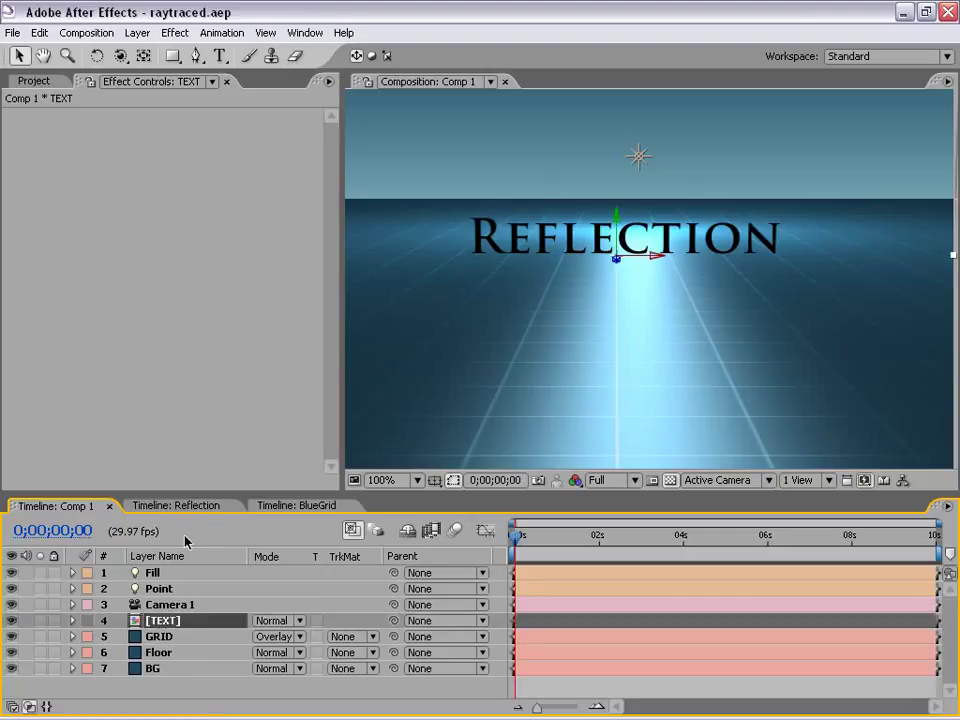
double_click(166, 623)
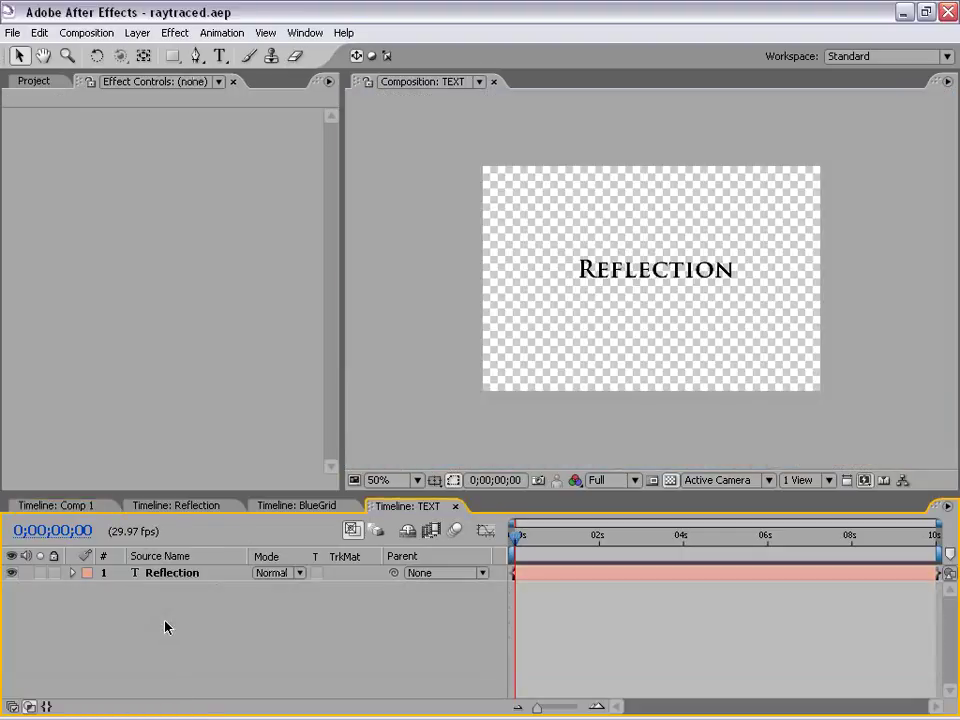
scroll(624, 270, "up", 1)
left_click_drag(739, 318, 704, 300)
scroll(649, 321, "down", 2)
scroll(666, 345, "up", 2)
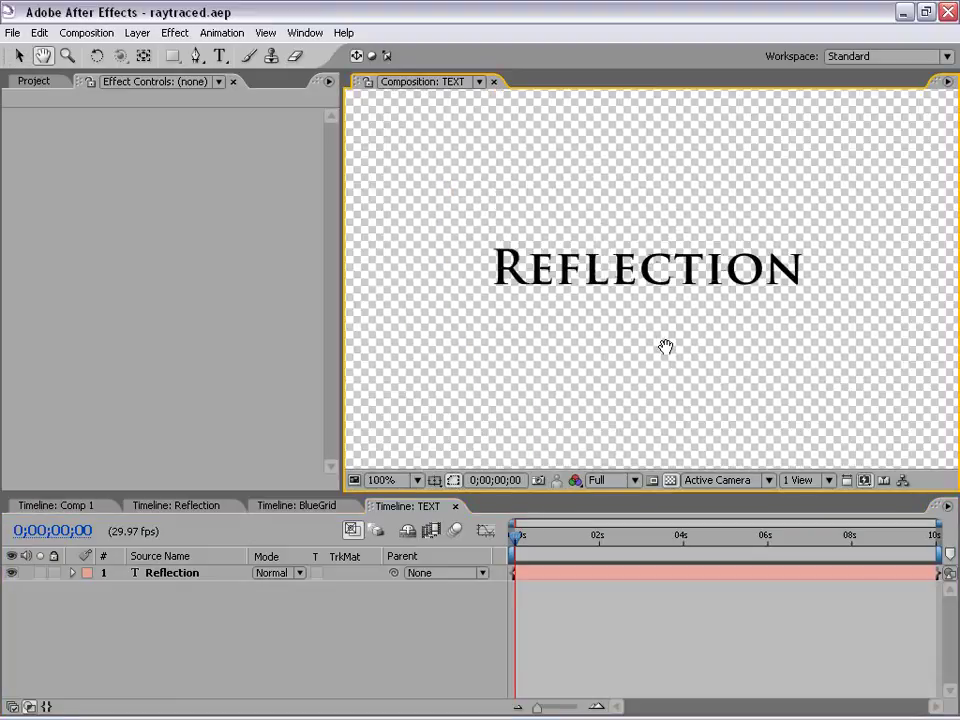
Turn off the transparency grid and set the TEXT composition's background color to a medium gray
left_click(671, 481)
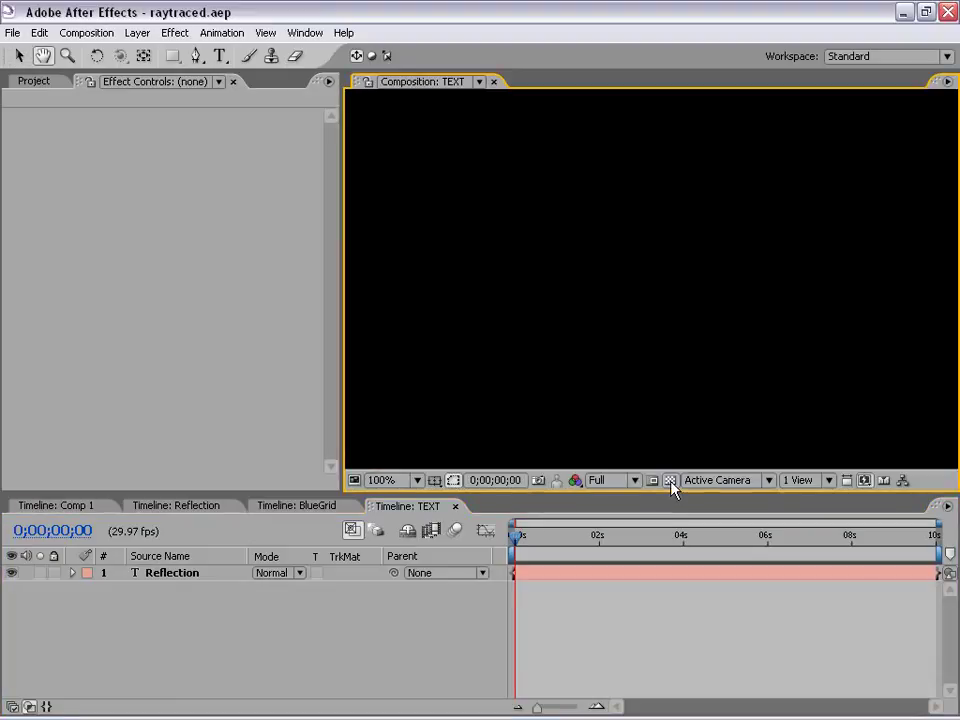
left_click(86, 32)
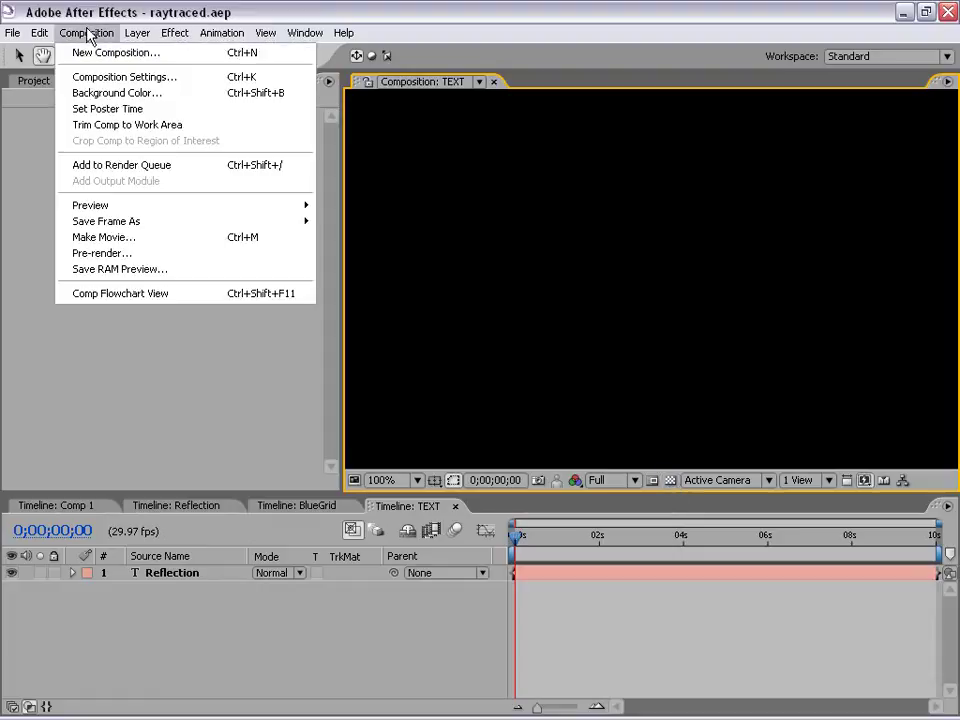
left_click(88, 94)
left_click(772, 331)
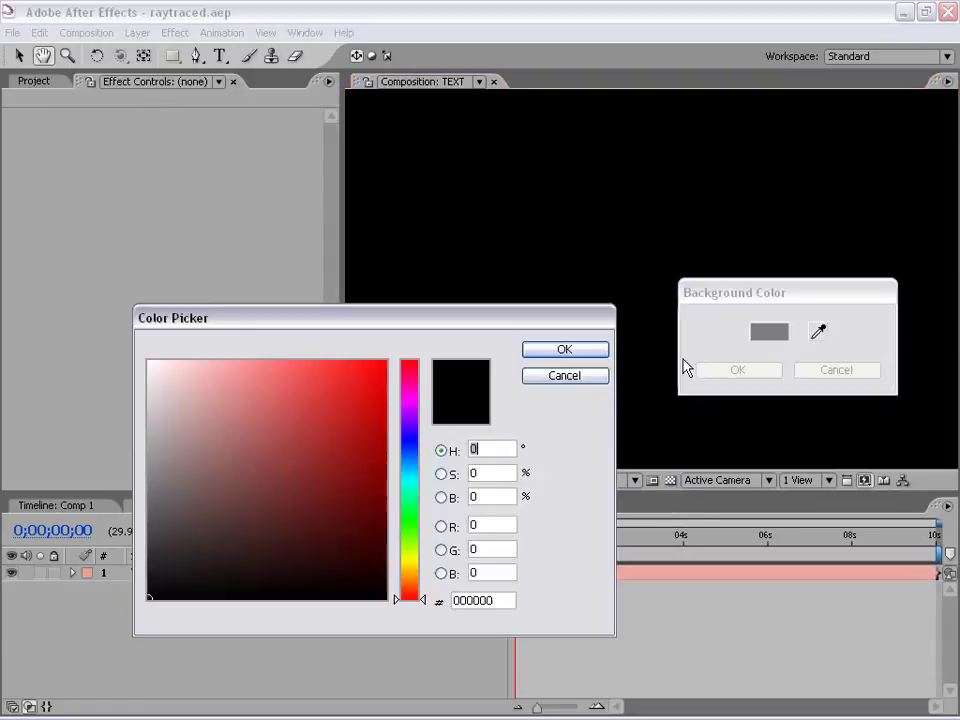
left_click(149, 472)
left_click(567, 349)
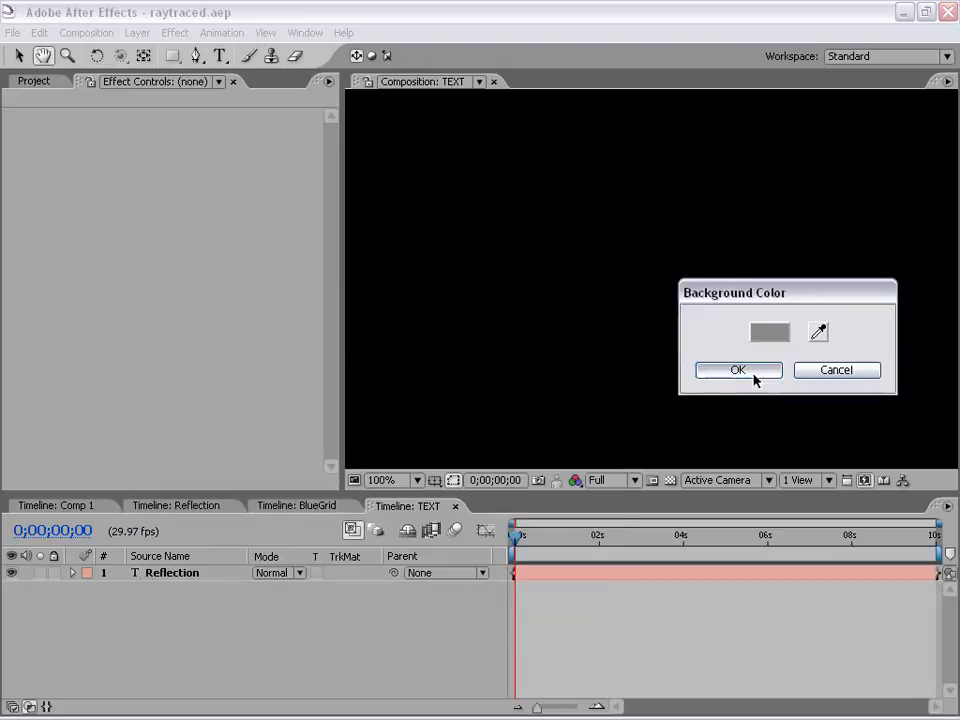
left_click(703, 373)
scroll(707, 271, "down", 1)
left_click_drag(664, 301, 697, 313)
scroll(686, 312, "up", 1)
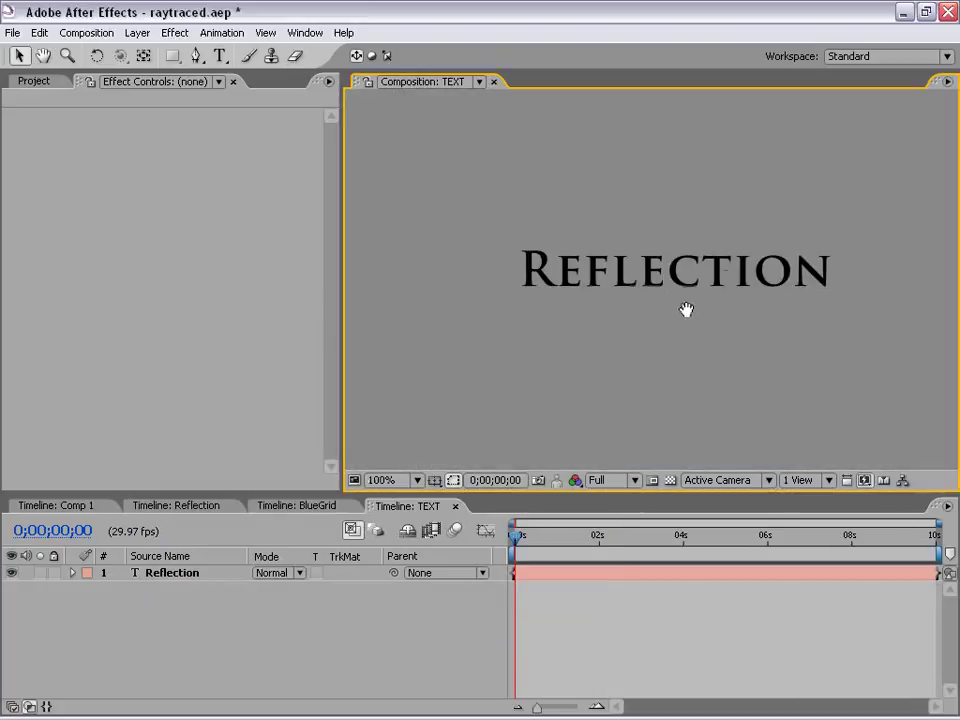
Duplicate the Reflection text layer and place the copy beneath the original in the layer stack
left_click(539, 575)
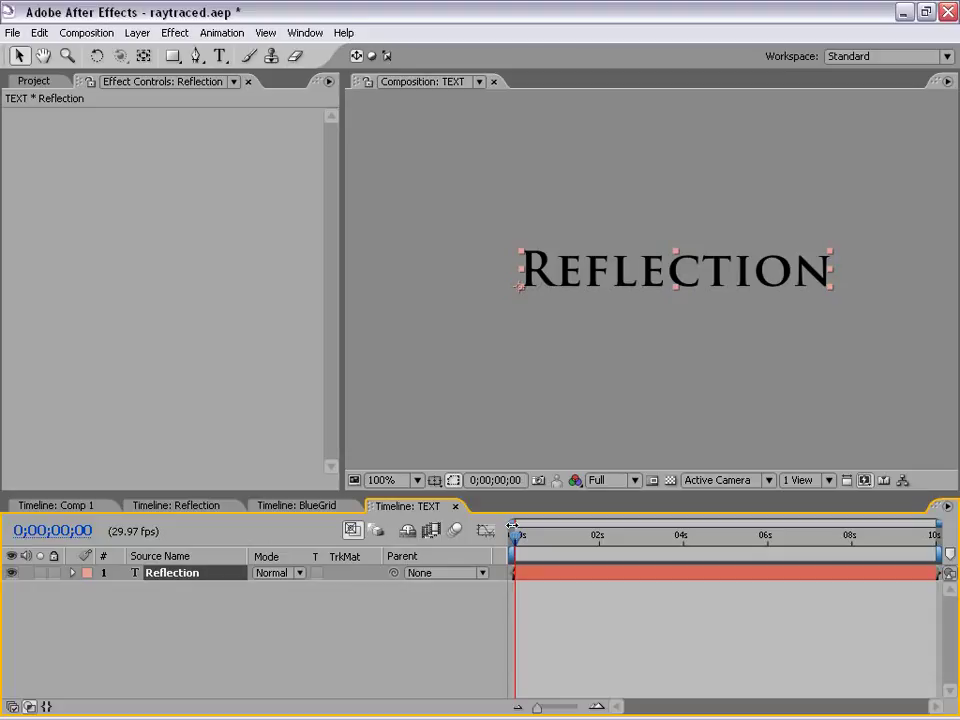
left_click(596, 609)
left_click(530, 574)
left_click(39, 32)
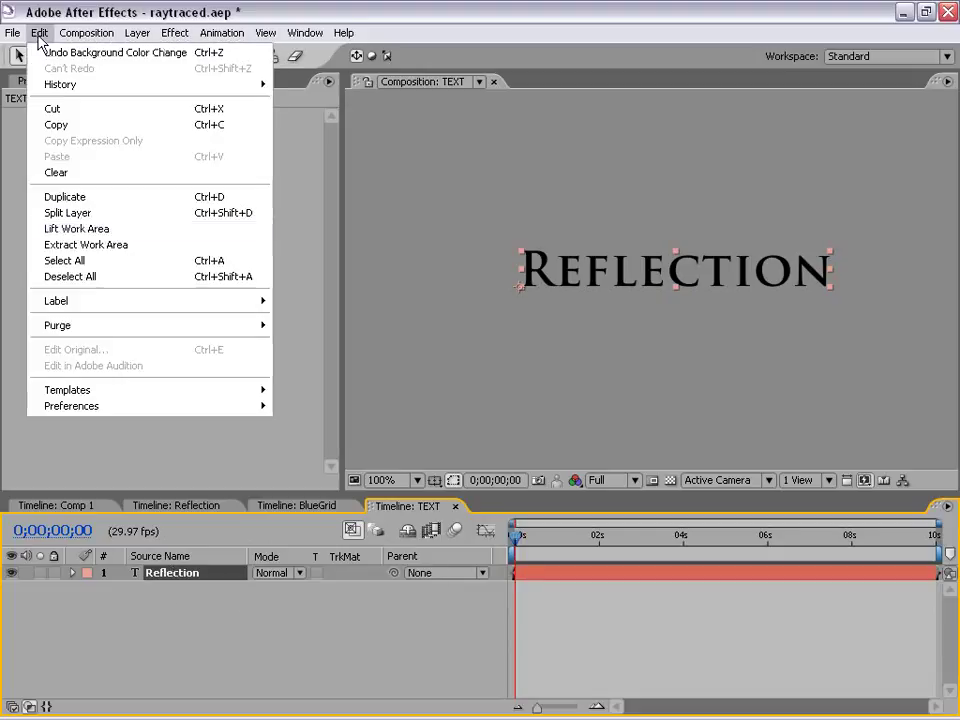
left_click(64, 197)
left_click(184, 607)
left_click_drag(166, 574, 168, 596)
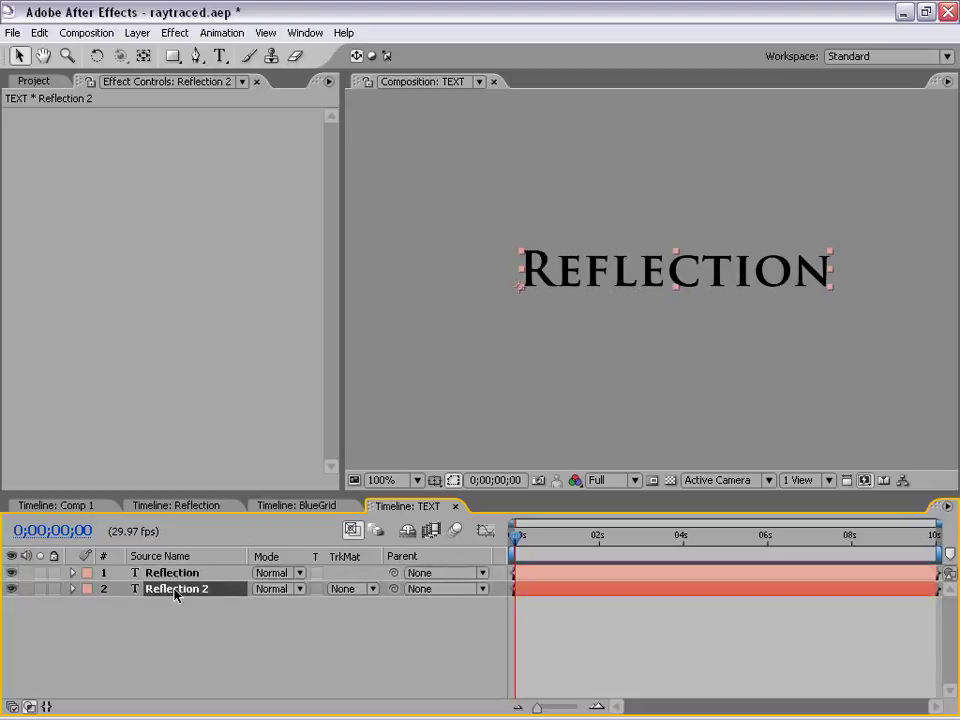
Flip the duplicated text layer vertically by setting its vertical scale to -100% while keeping the horizontal scale at 100%
key("s")
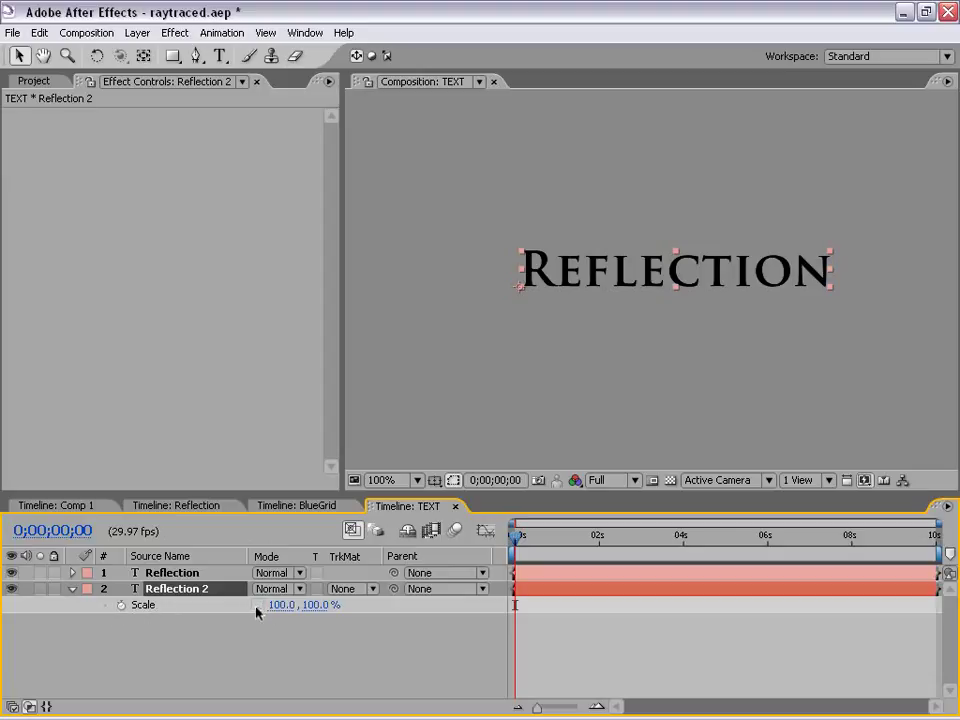
left_click(316, 606)
key("Left")
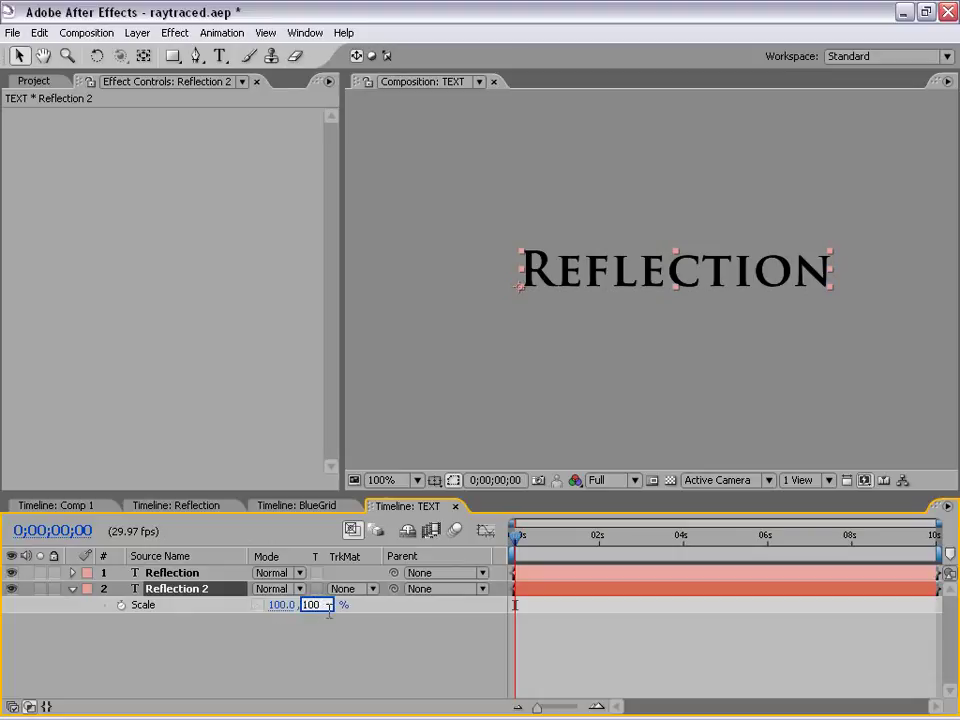
type("-100")
left_click(407, 647)
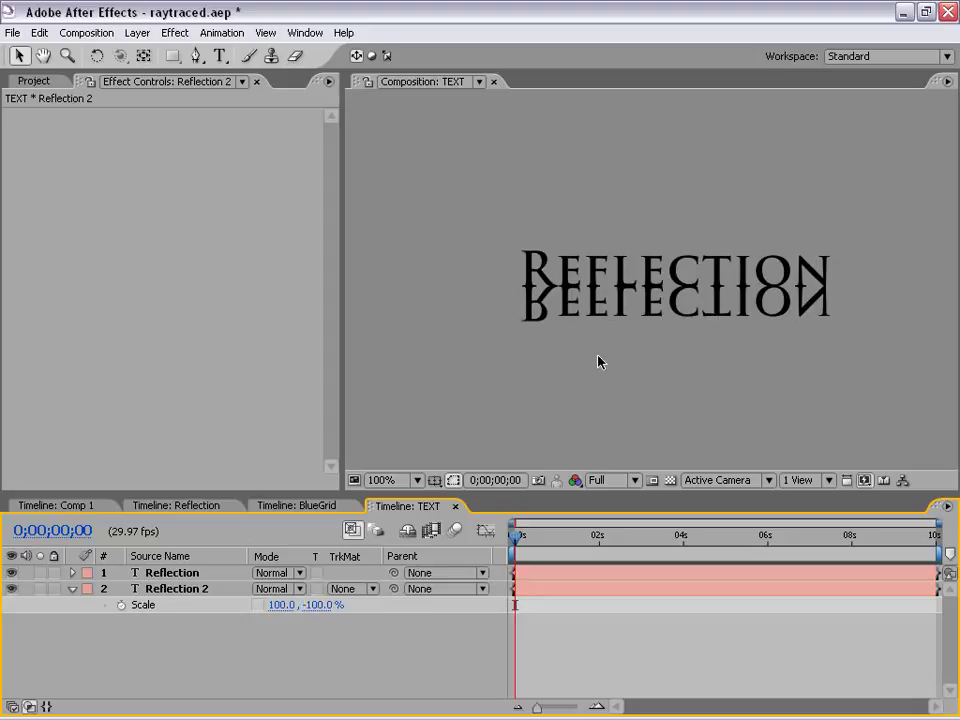
scroll(598, 357, "down", 1)
left_click_drag(699, 342, 656, 330)
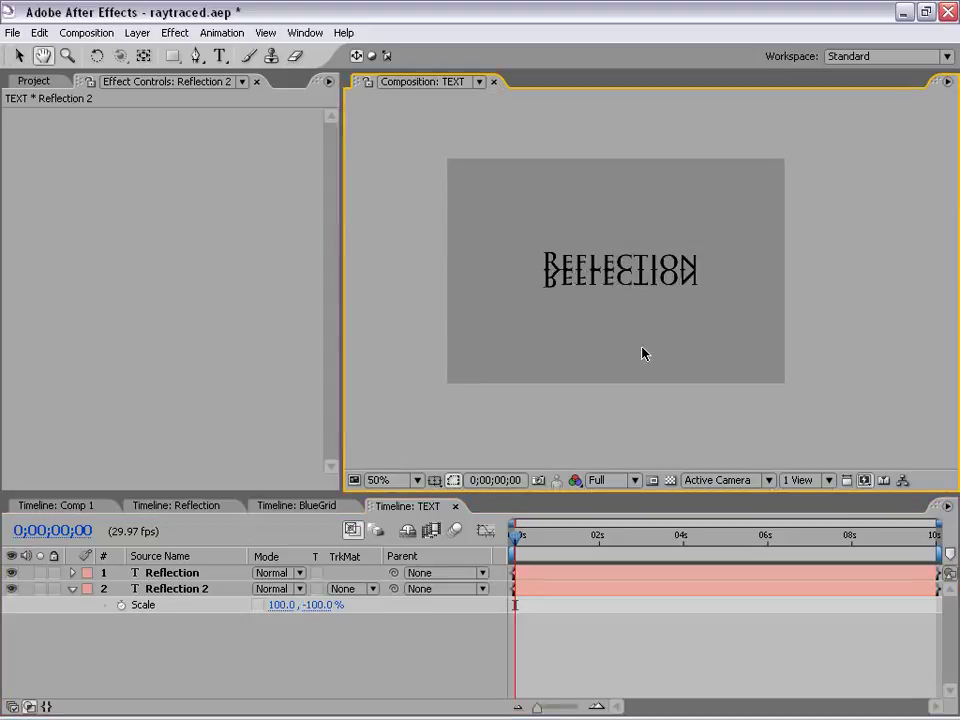
scroll(598, 316, "up", 1)
key("v")
Apply the Linear Wipe effect from the Transition category to the flipped Reflection 2 layer
left_click(185, 589)
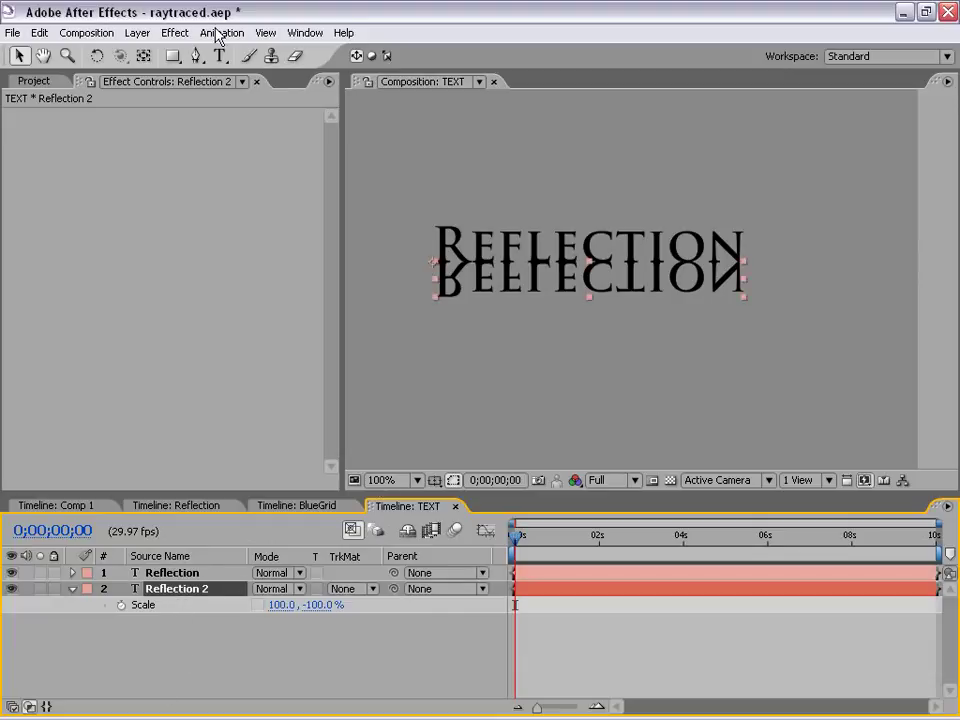
left_click(178, 32)
mouse_move(223, 440)
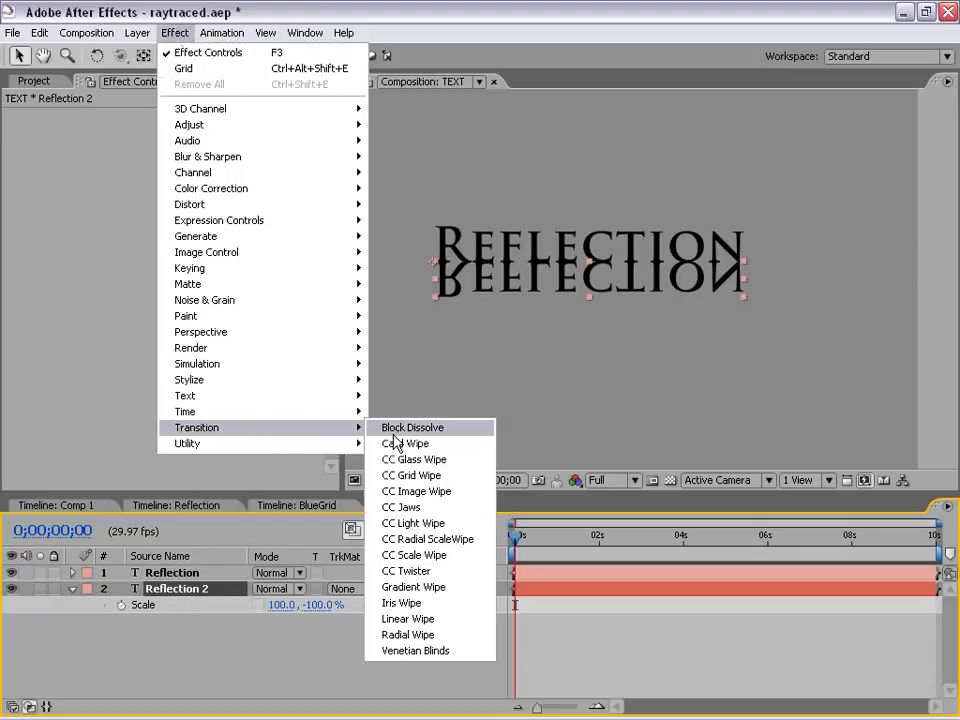
left_click(466, 620)
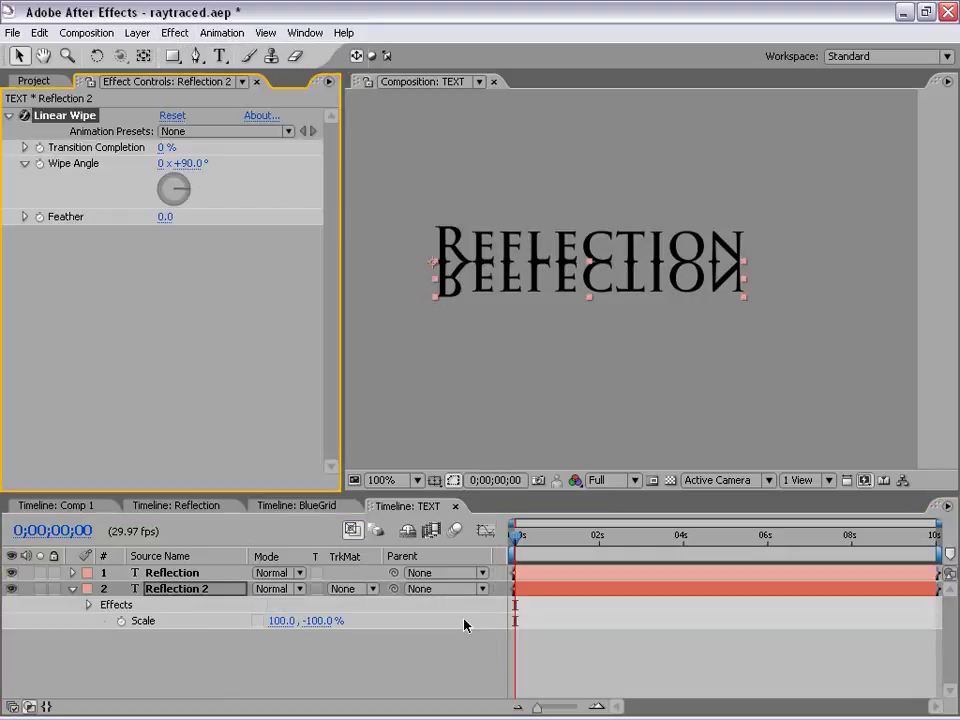
Fade the flipped text with a Linear Wipe angle of 0°, a transition completion of 47% and a feather of about 23
left_click(170, 164)
type("0")
key("Return")
mouse_move(196, 145)
left_mouse_down()
mouse_move(210, 146)
mouse_move(200, 145)
left_mouse_up()
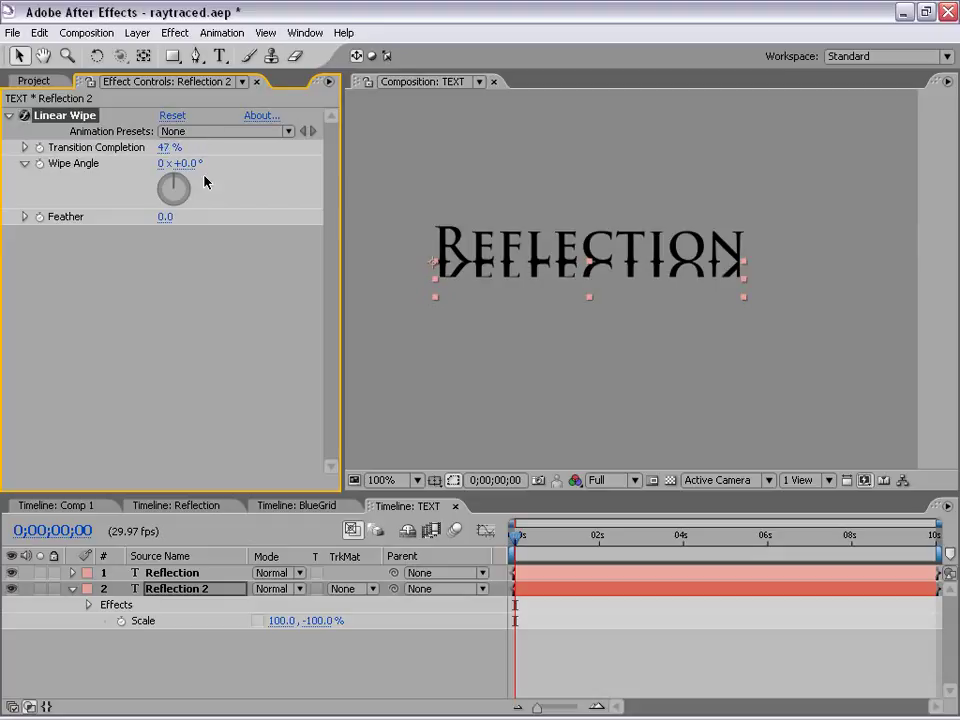
mouse_move(166, 216)
left_mouse_down()
mouse_move(192, 207)
mouse_move(175, 207)
left_mouse_up()
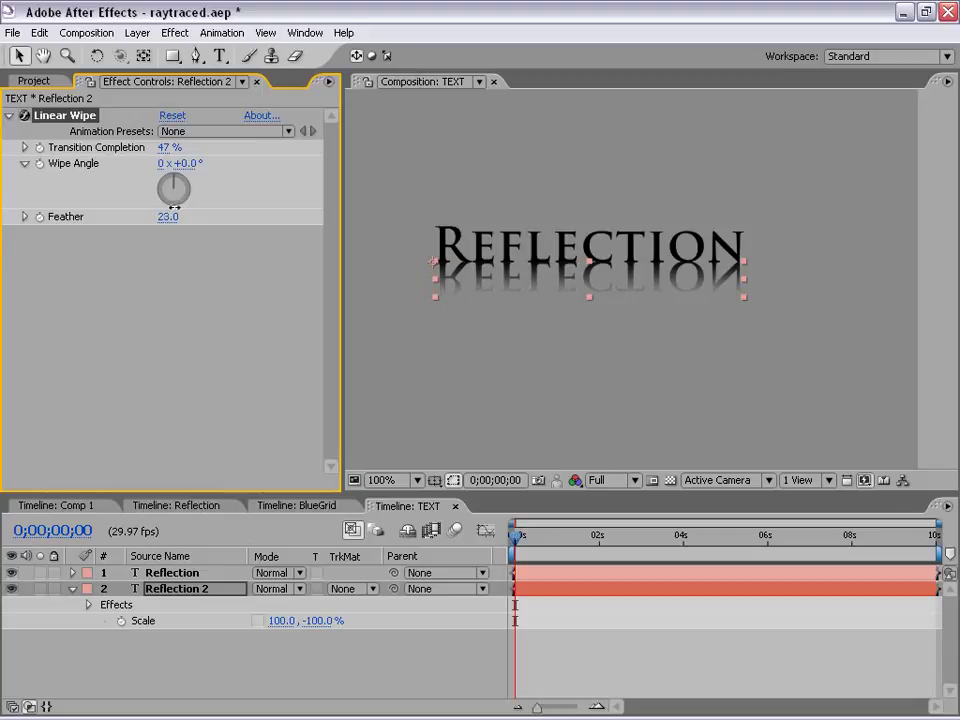
Set the opacity of the flipped Reflection 2 text layer to 50%
left_click(178, 666)
left_click(173, 597)
key("t")
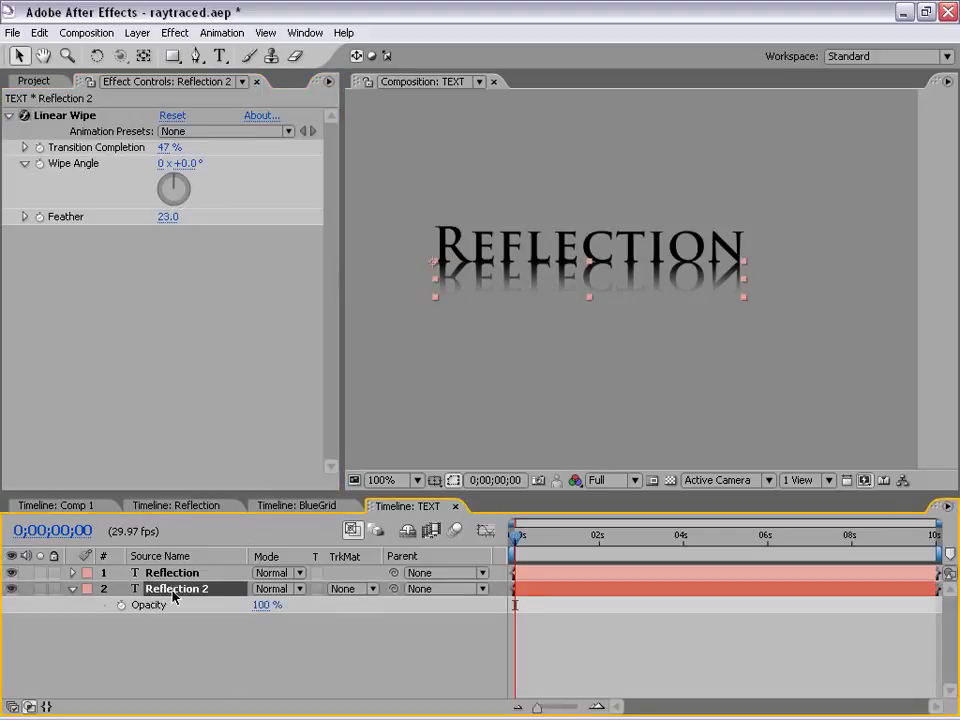
left_click(265, 607)
type("50")
key("Return")
left_click(614, 664)
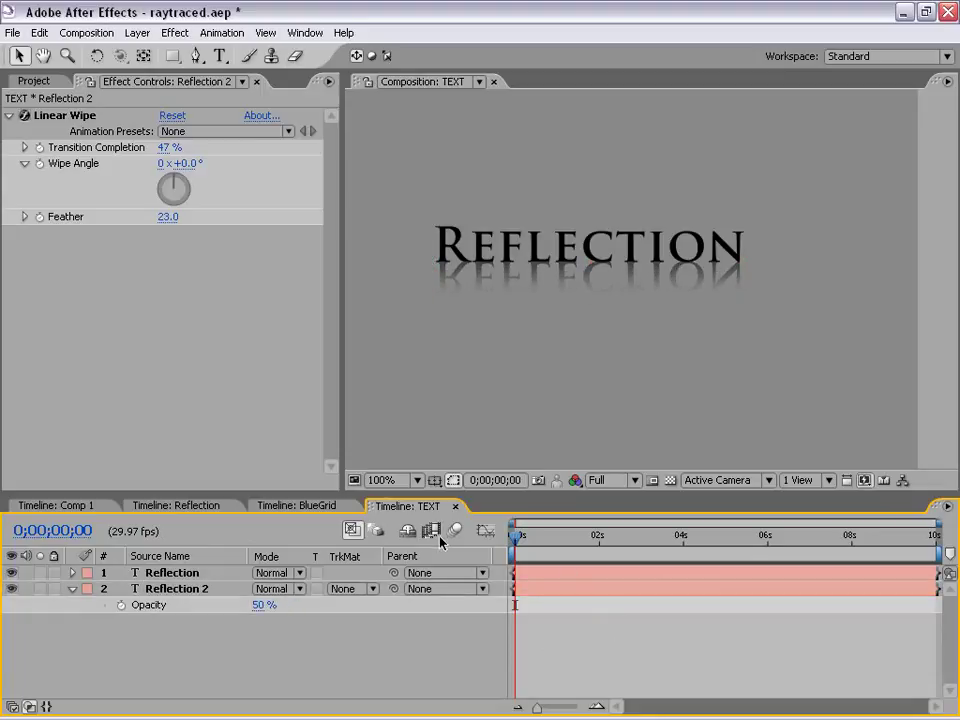
Return to Comp 1 and examine the floor area beneath the text for the flipped copy
left_click(52, 506)
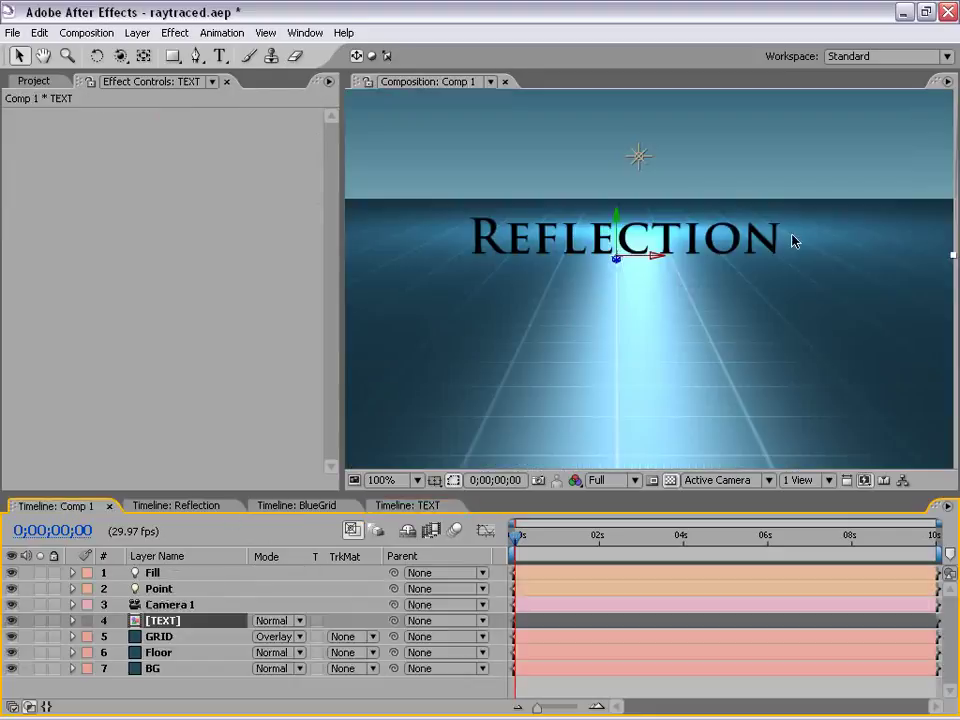
scroll(724, 343, "down", 1)
scroll(723, 341, "up", 1)
key("space")
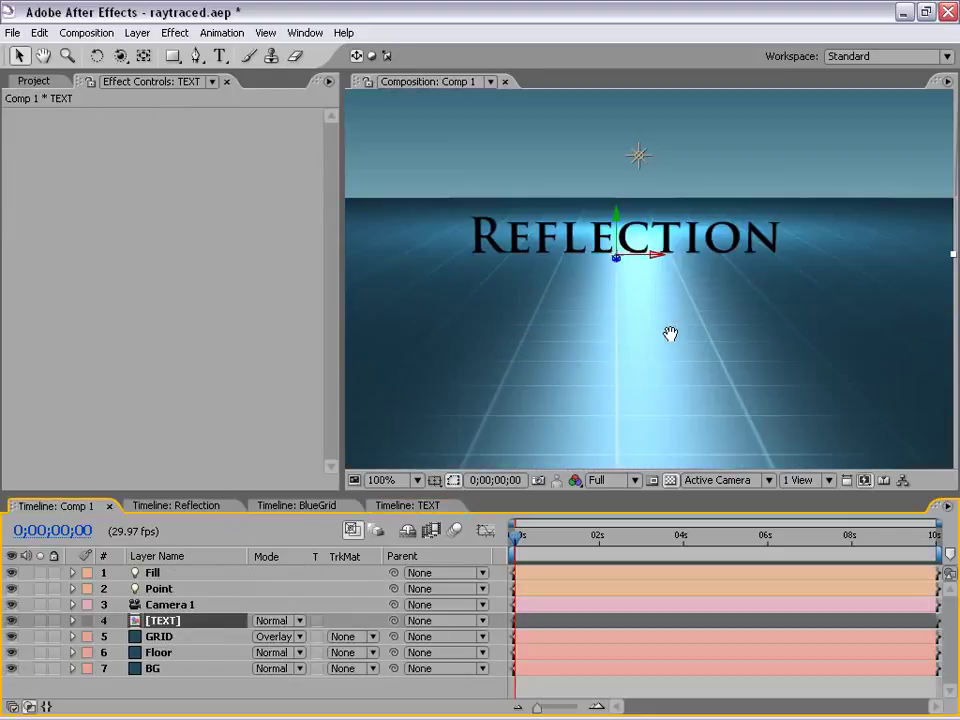
left_click_drag(620, 292, 718, 328)
scroll(717, 327, "down", 1)
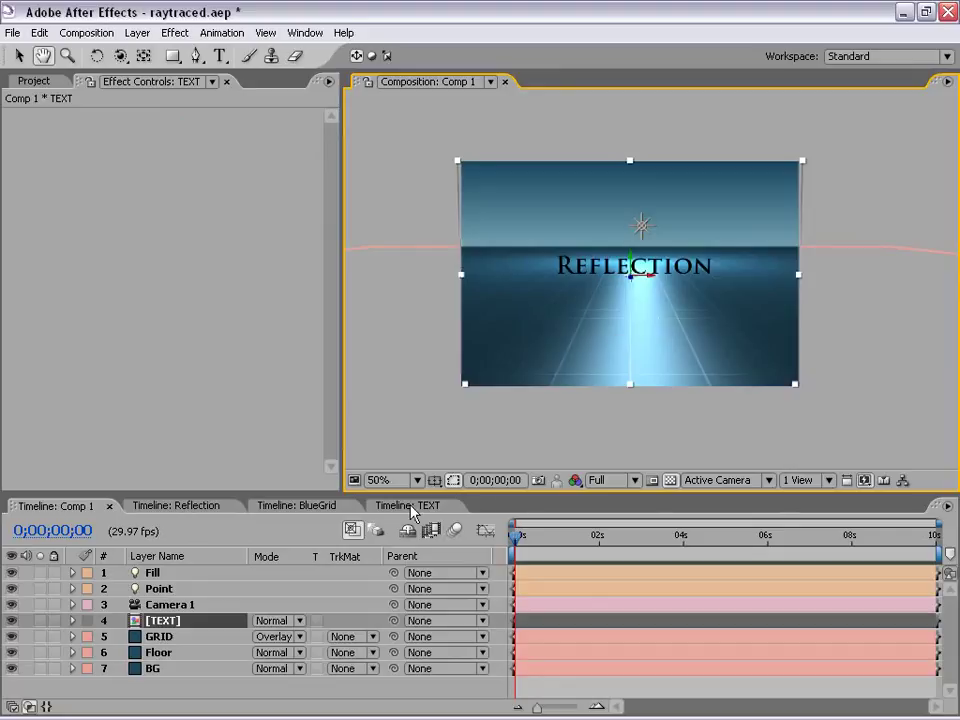
left_click(410, 506)
left_click(80, 506)
scroll(673, 245, "up", 1)
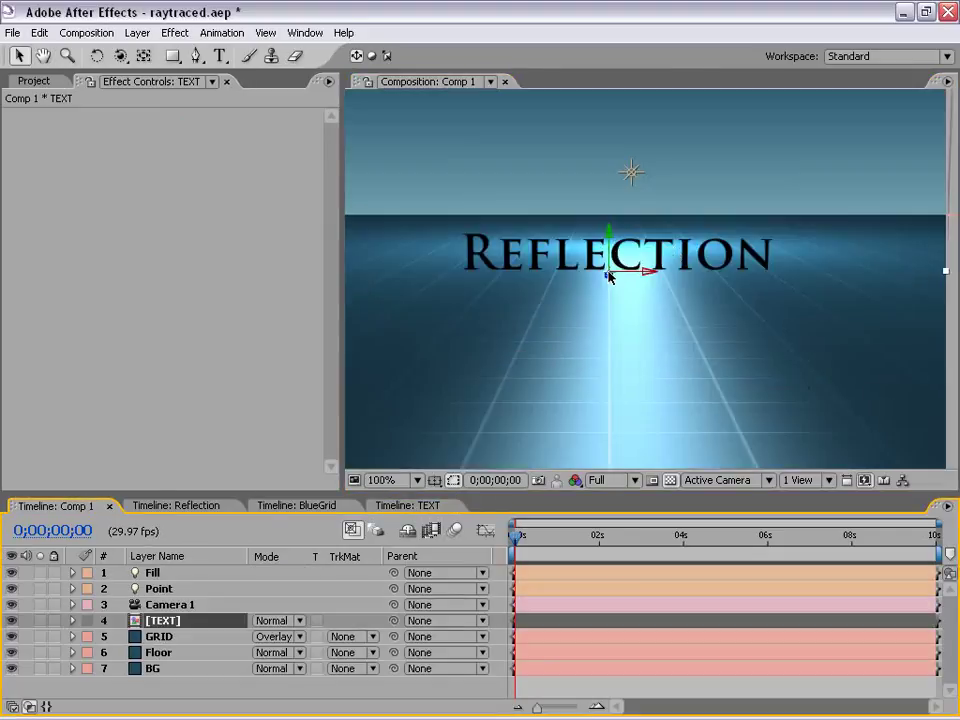
left_click_drag(614, 254, 631, 292)
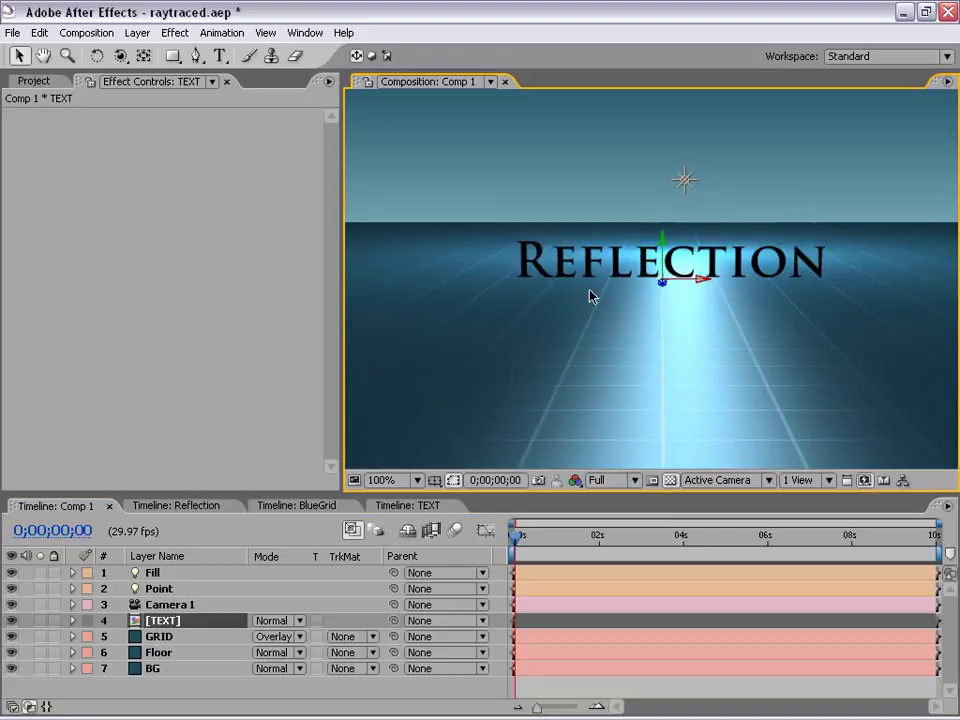
scroll(838, 187, "down", 2)
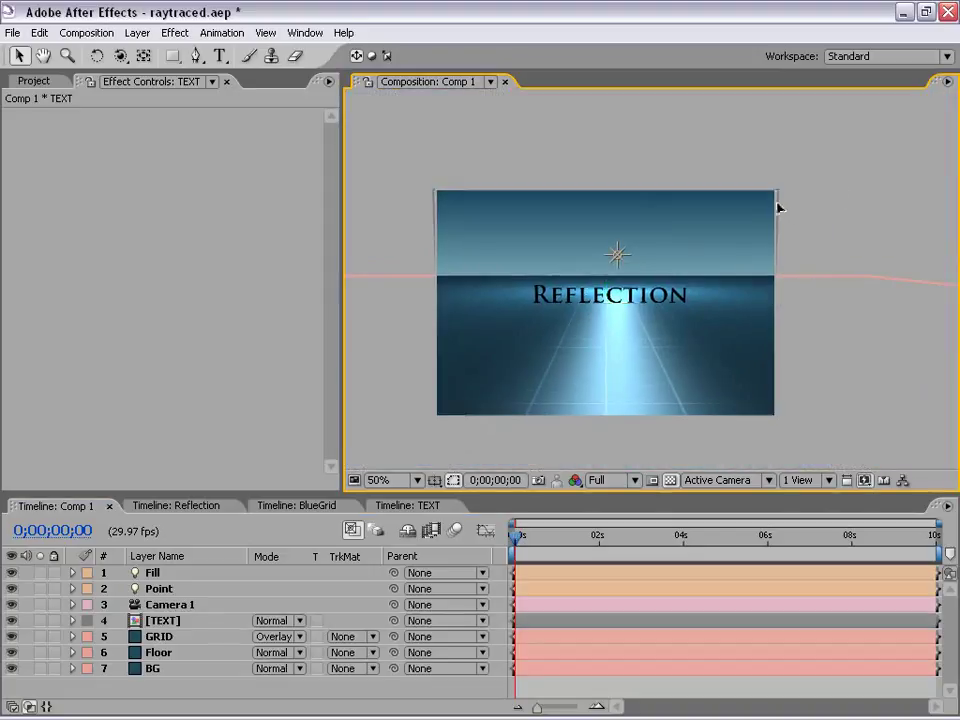
scroll(771, 223, "up", 2)
left_click_drag(767, 231, 842, 118)
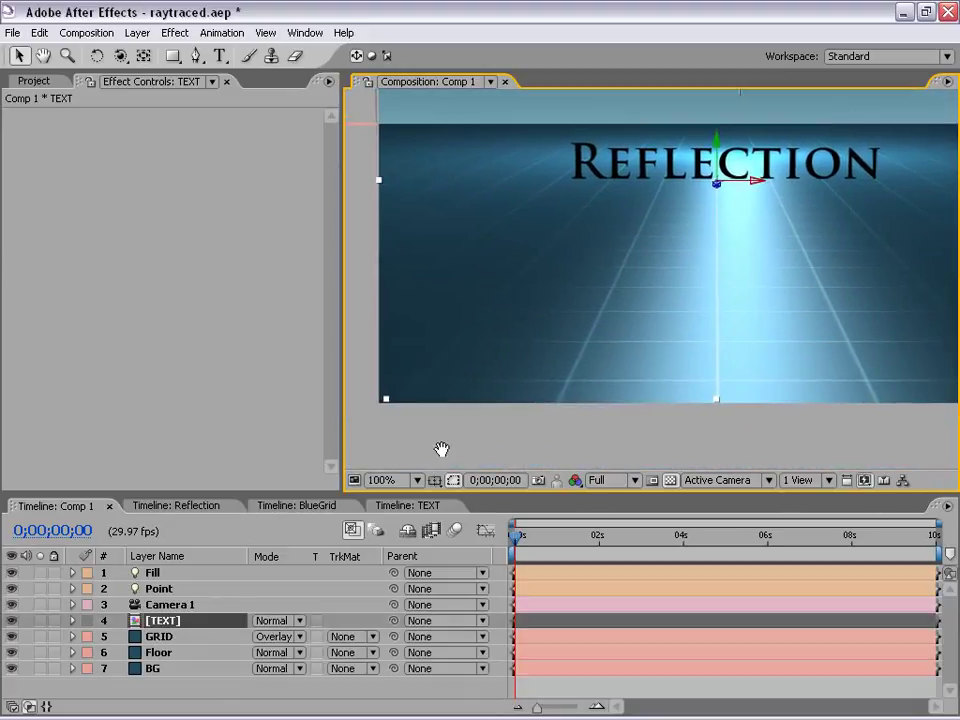
scroll(646, 275, "down", 2)
left_click_drag(752, 214, 707, 266)
left_click(501, 136)
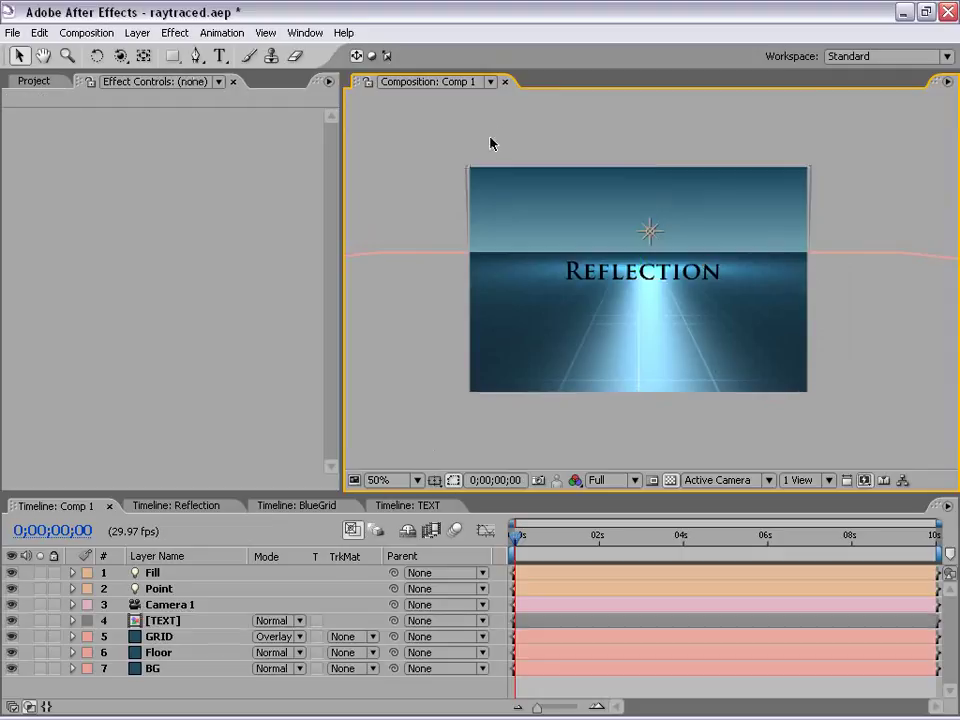
Add a new adjustment layer to Comp 1
left_click(137, 32)
mouse_move(150, 52)
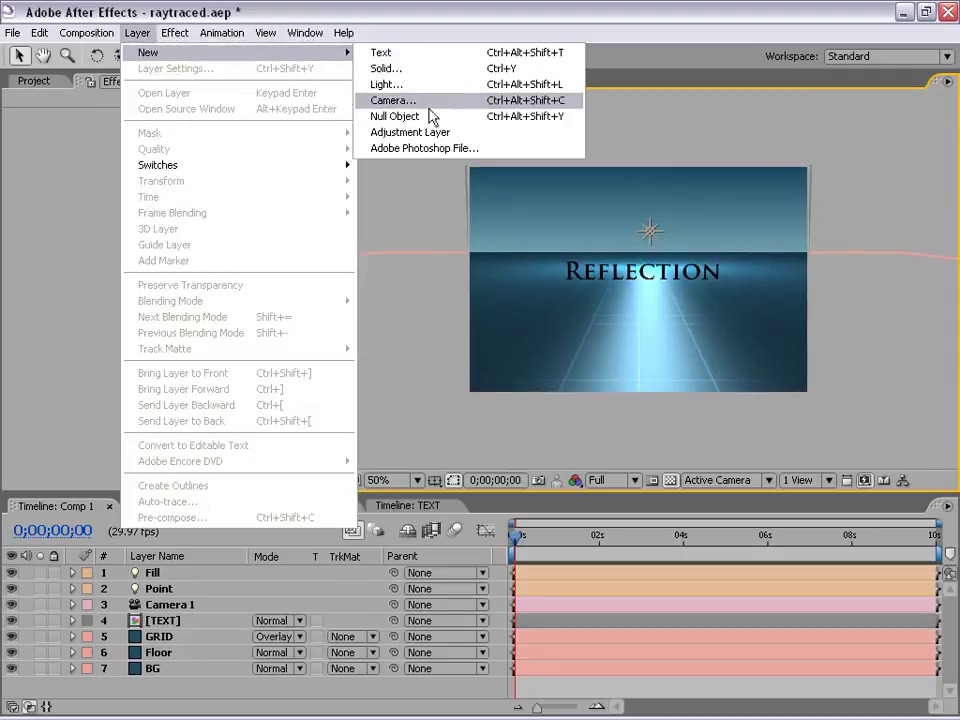
left_click(450, 132)
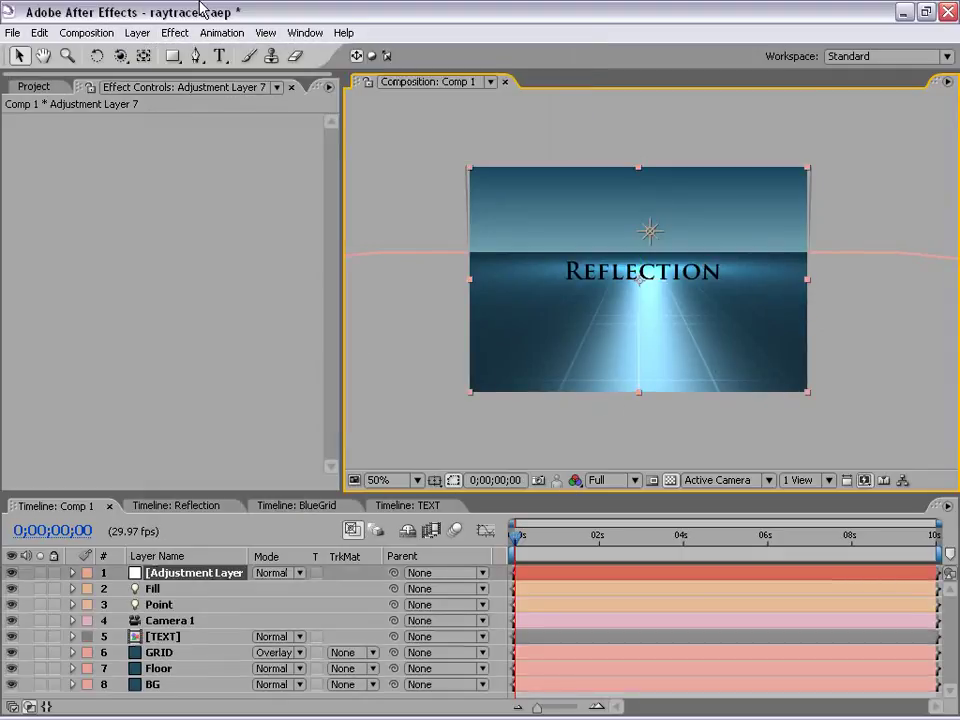
Try darkening the scene with a Curves effect on the adjustment layer, and remove the effect
left_click(174, 32)
mouse_move(250, 188)
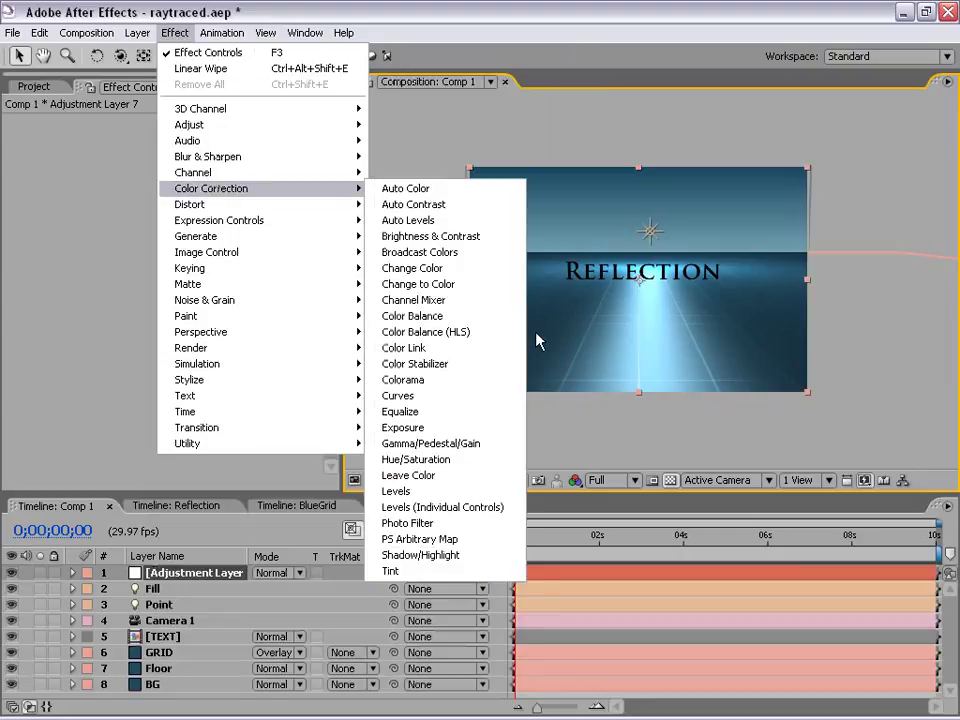
left_click(435, 397)
left_click_drag(142, 251, 153, 285)
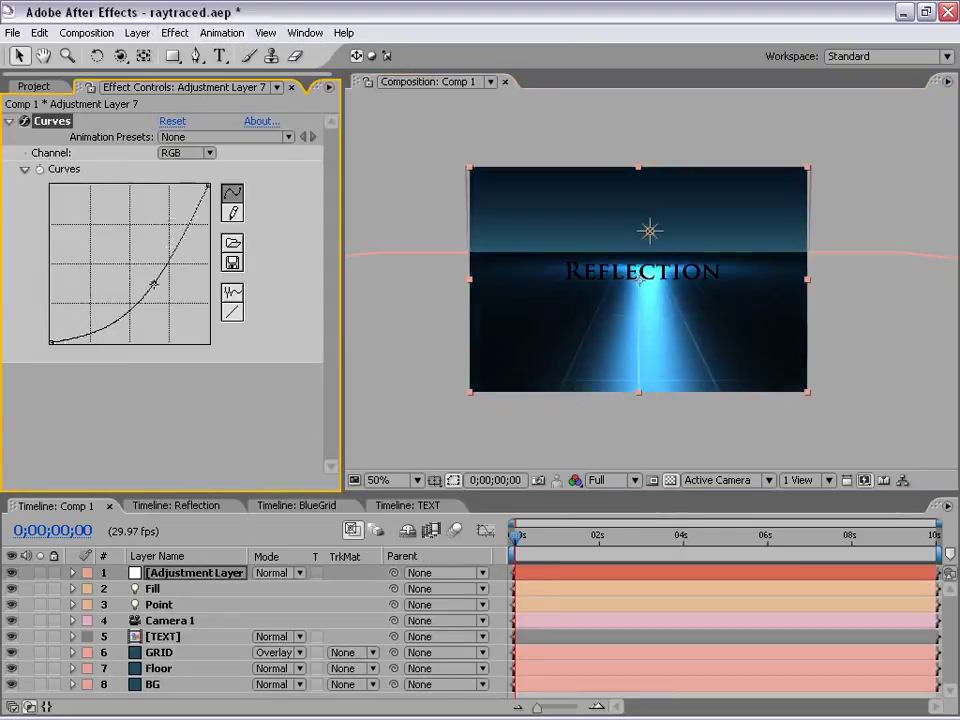
key("Delete")
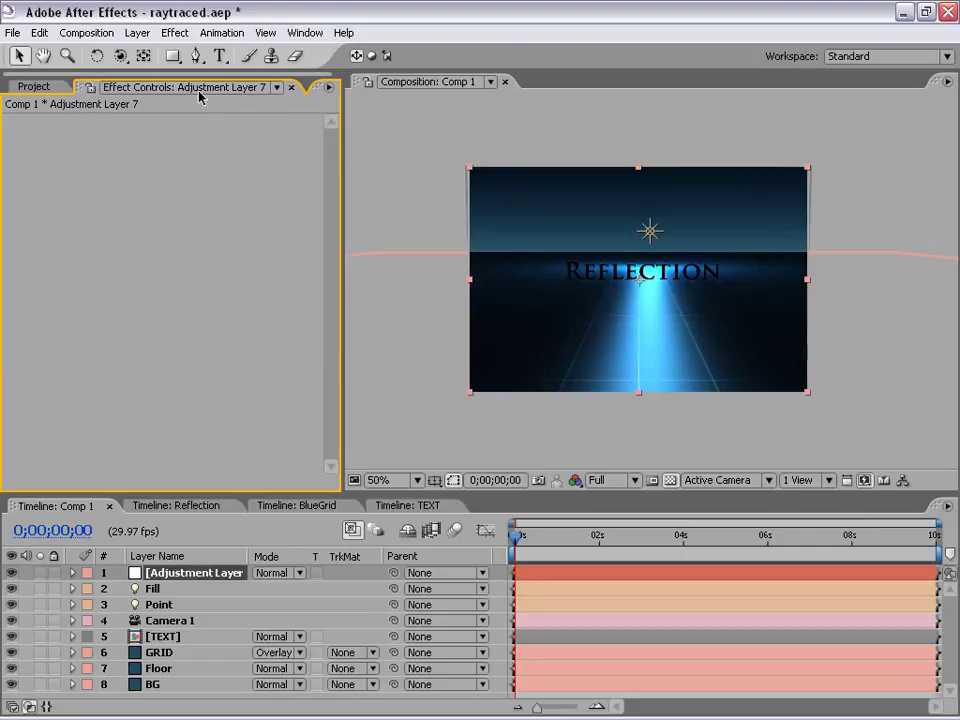
left_click(576, 143)
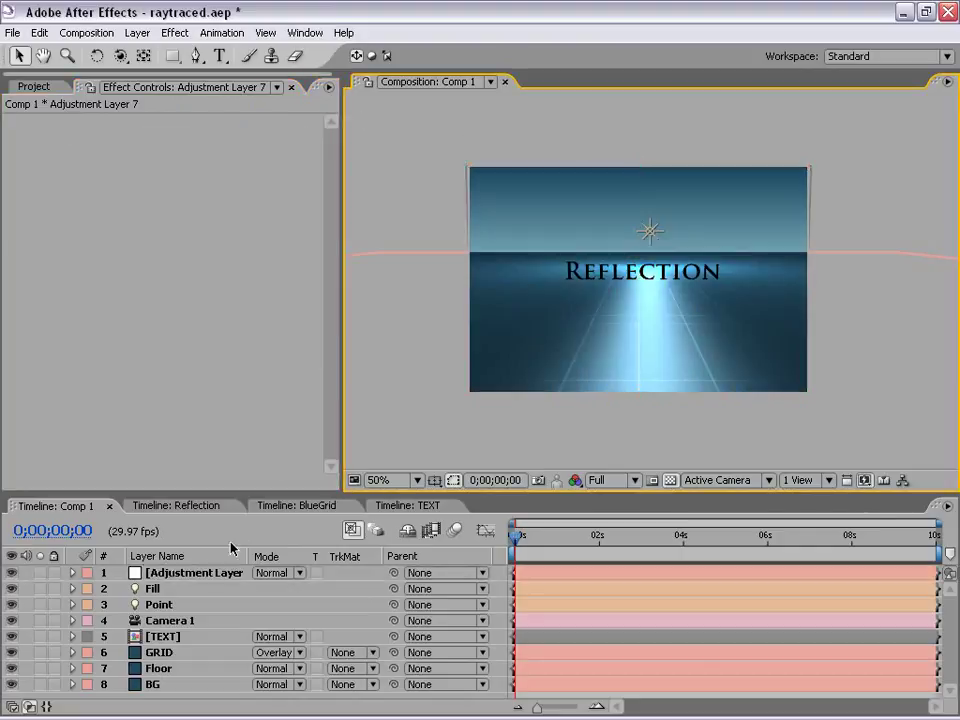
Enlarge the timeline area and rename the adjustment layer to Divider
left_click_drag(234, 496, 234, 437)
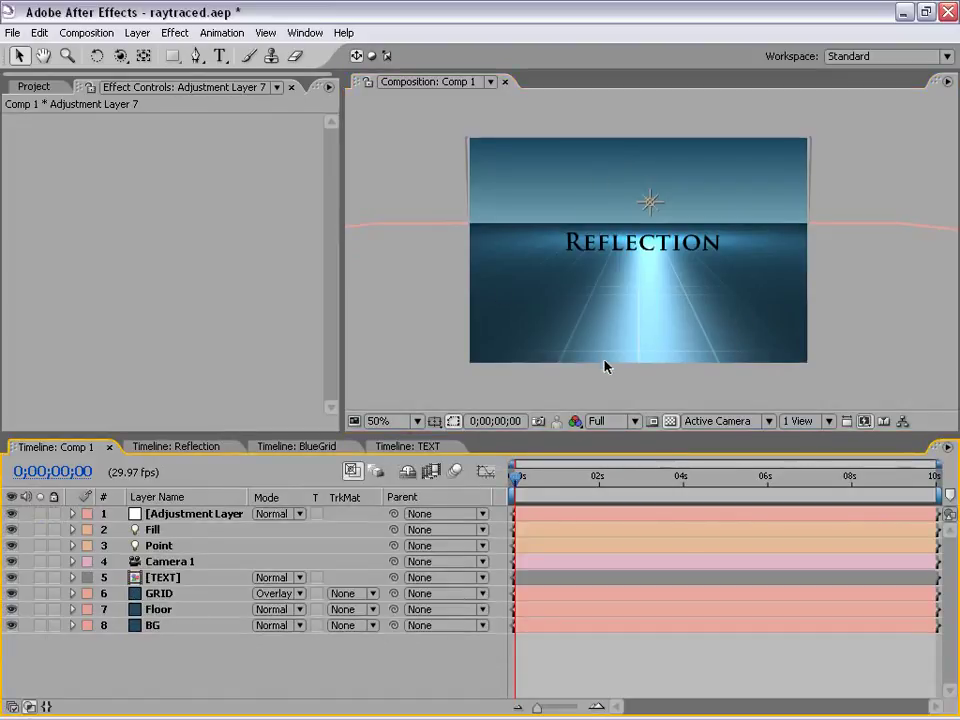
left_click(198, 515)
key("Return")
type("D")
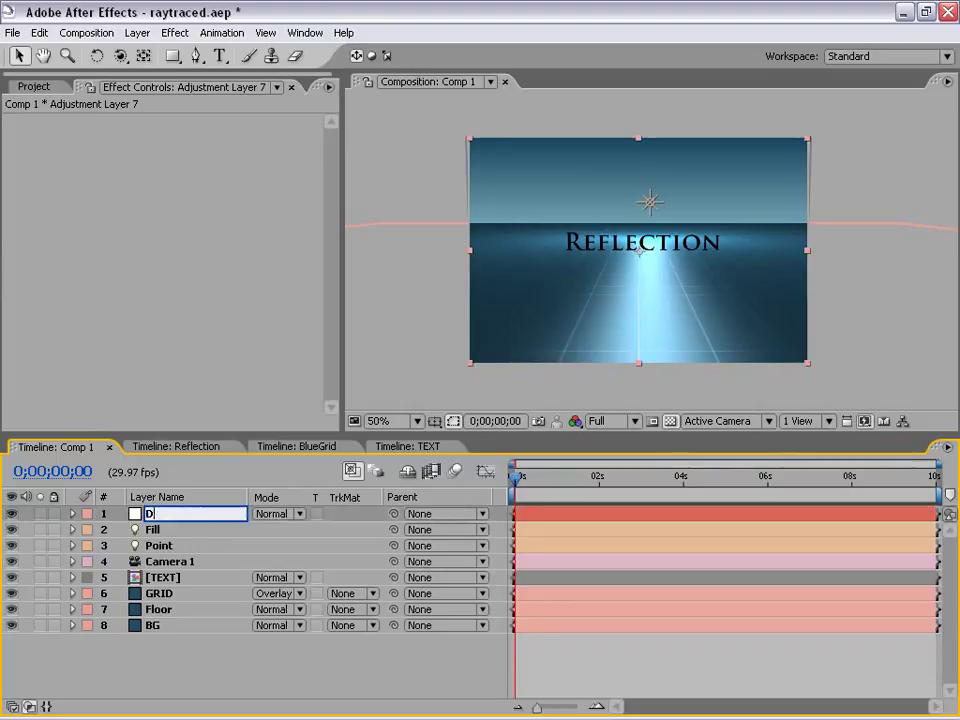
type("ivider")
key("Return")
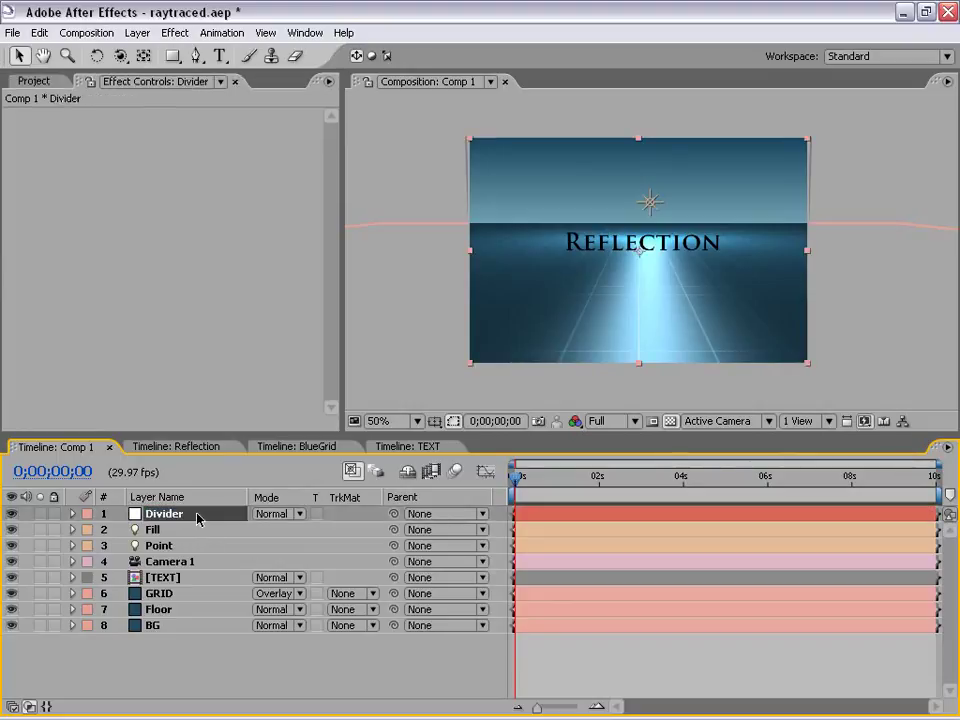
Place the Divider layer between the TEXT and GRID layers in the layer stack
left_click_drag(170, 515, 172, 594)
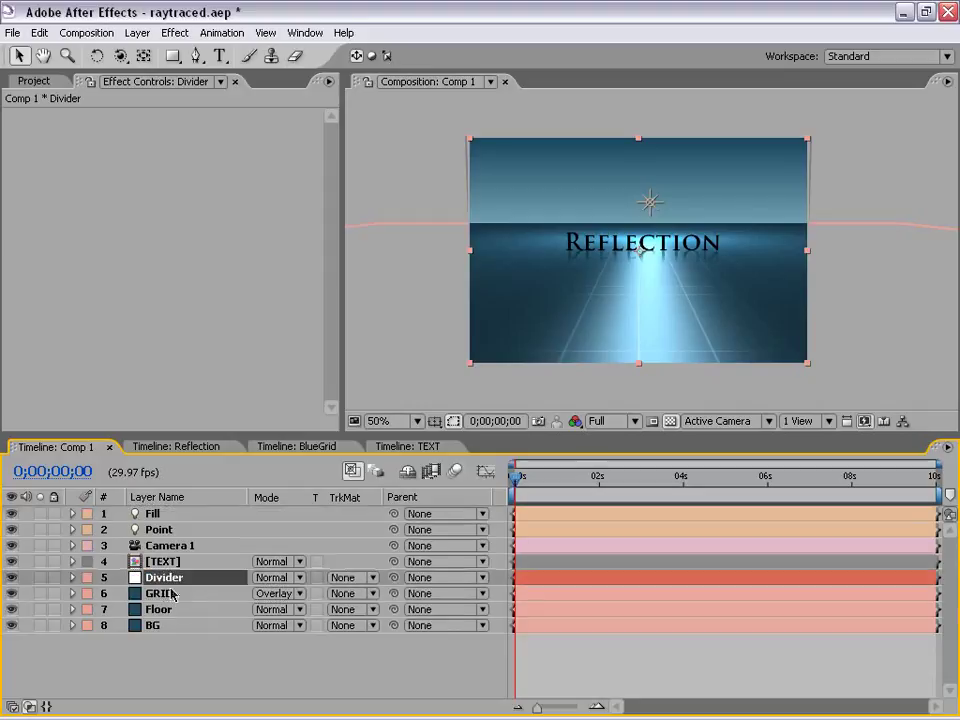
key("period")
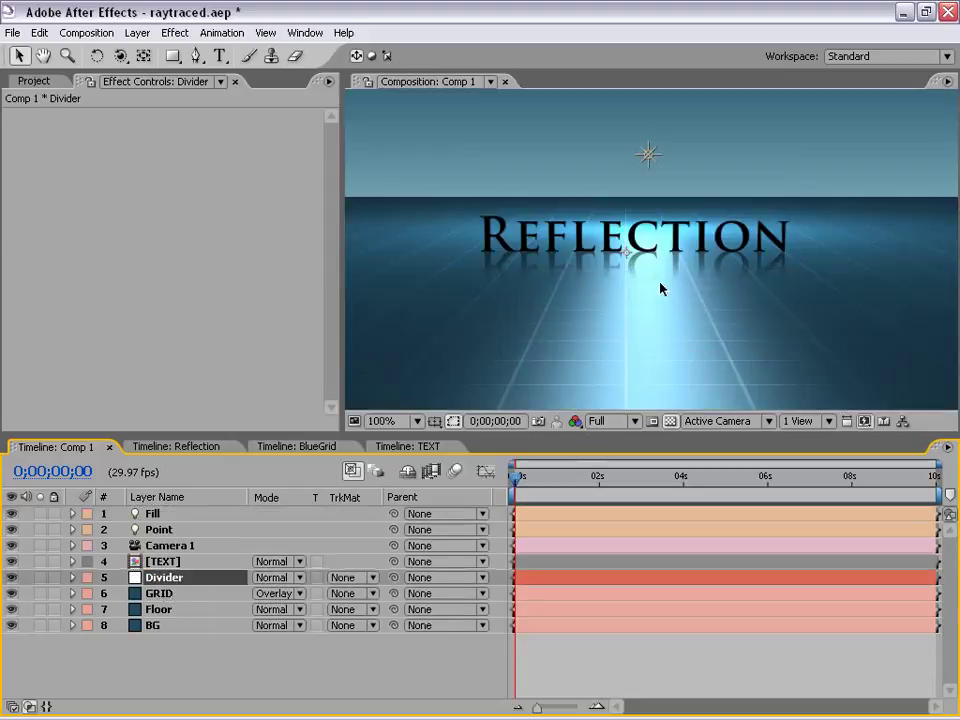
left_click(596, 265)
Orbit the camera around the text to view its reflection from an angle, and undo the camera move
key("c")
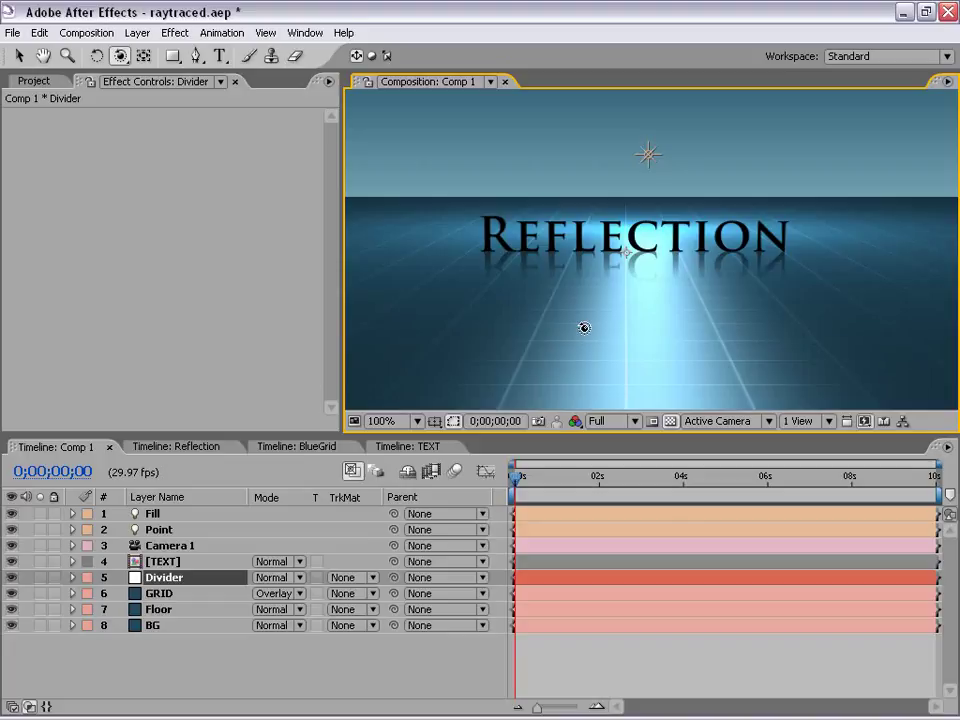
left_click_drag(536, 285, 717, 289)
key("ctrl+z")
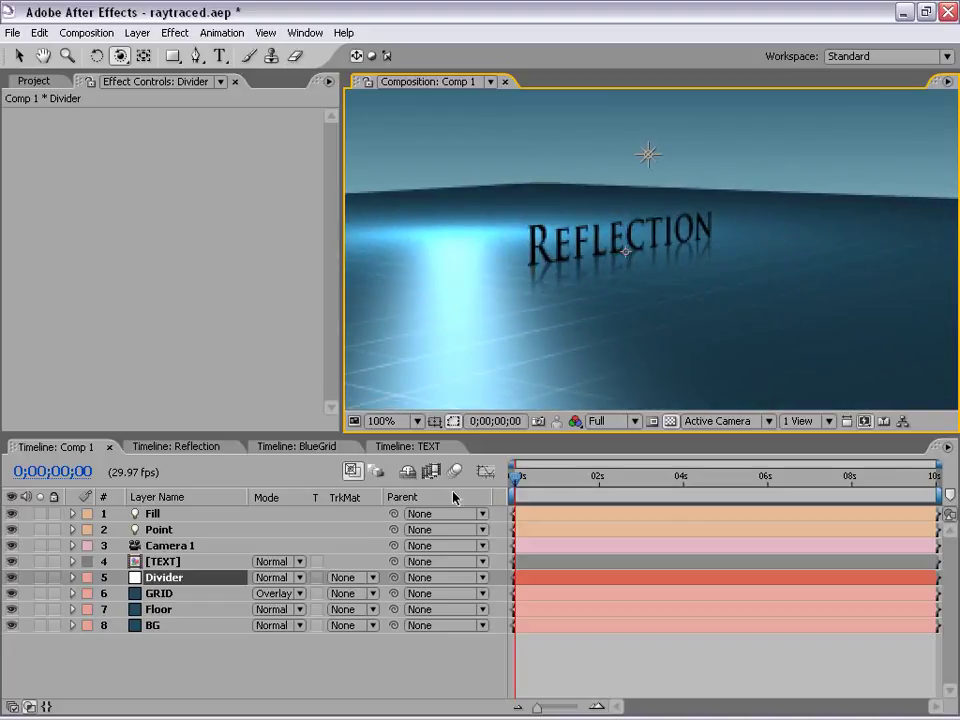
Solo the TEXT layer, and separately the GRID and Floor layers, to compare what renders above and below the Divider
left_click(163, 564)
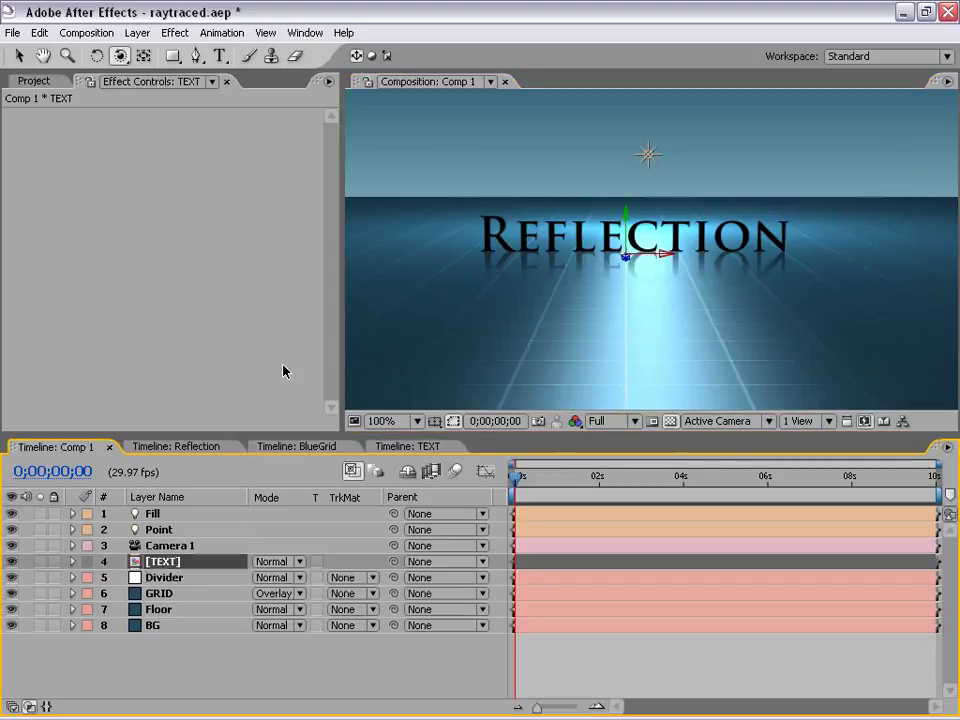
left_click(41, 562)
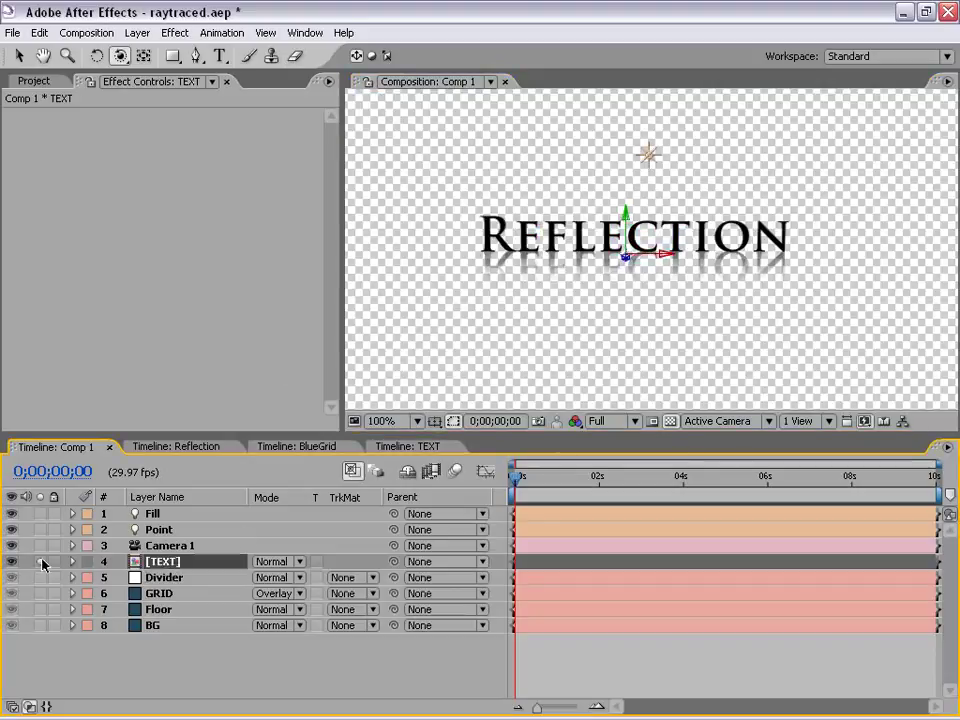
left_click(41, 562)
left_click(41, 595)
left_click(39, 609)
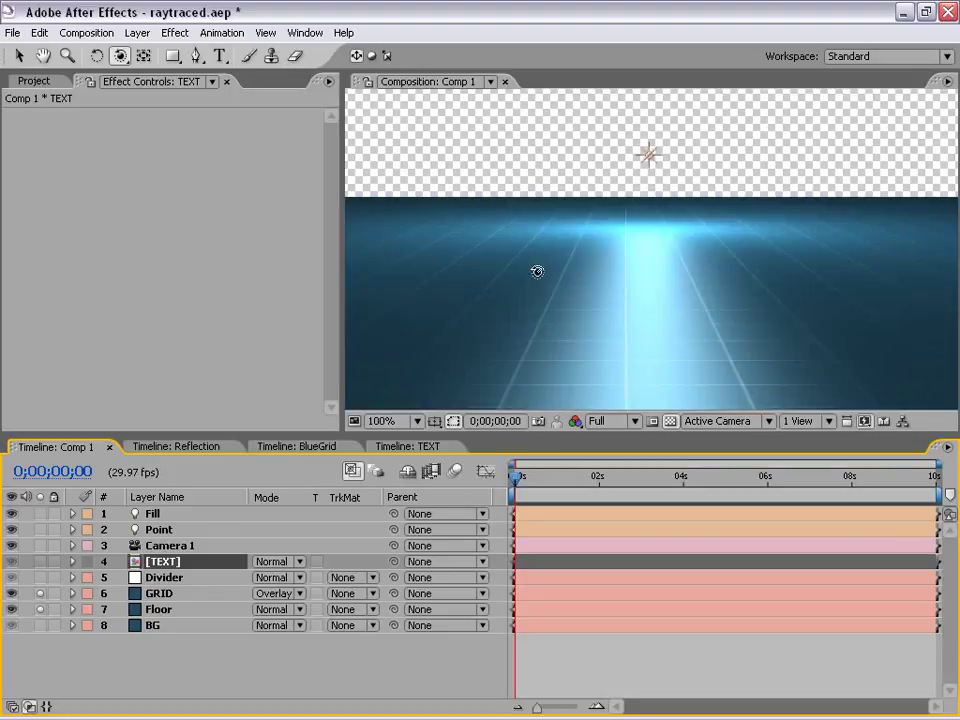
left_click(40, 593)
left_click(40, 609)
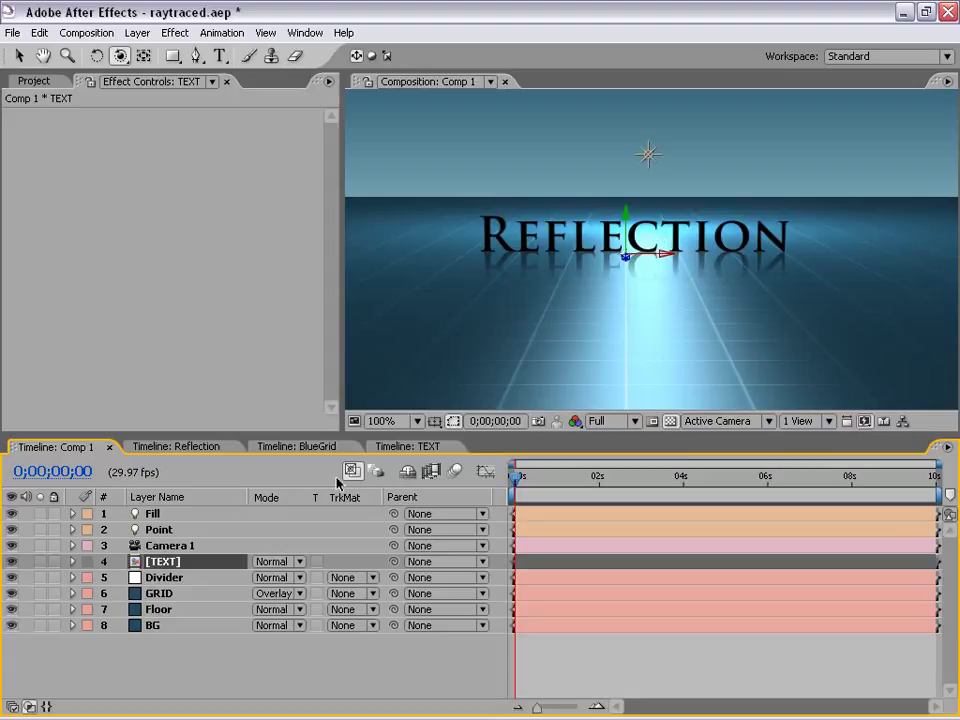
Toggle the Divider layer's visibility off and on to compare the text's reflection with and without it
key("v")
left_click(150, 577)
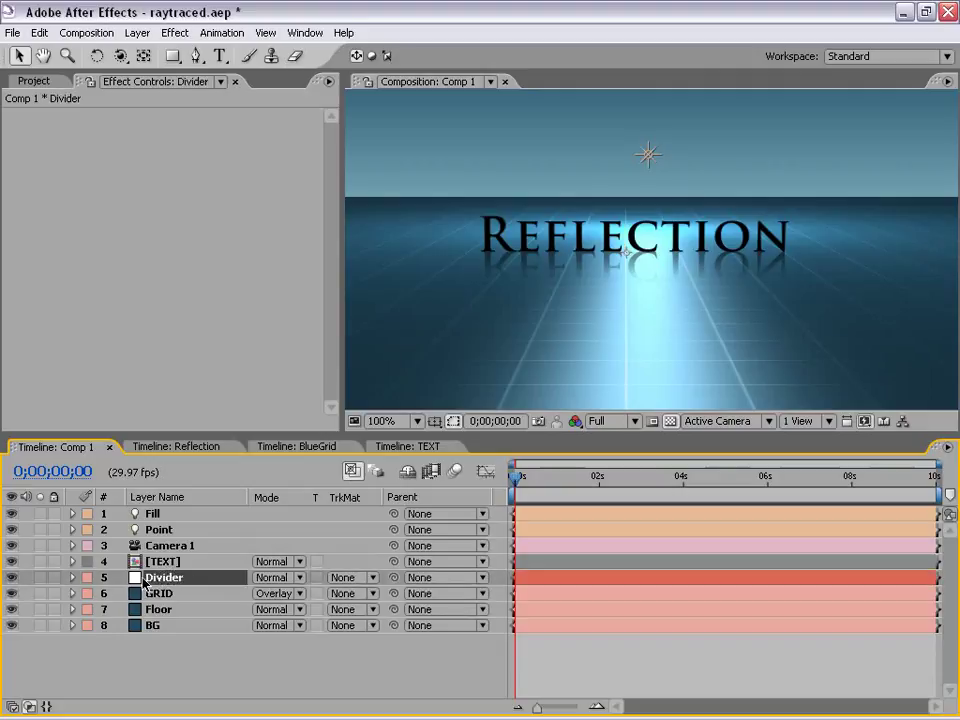
left_click(11, 578)
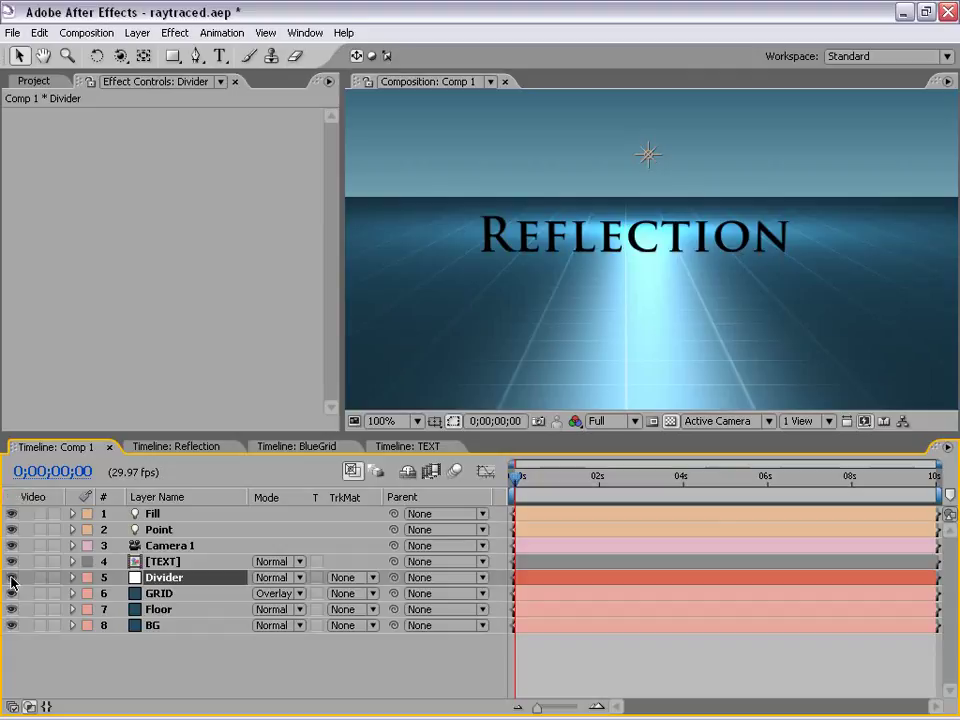
left_click(11, 578)
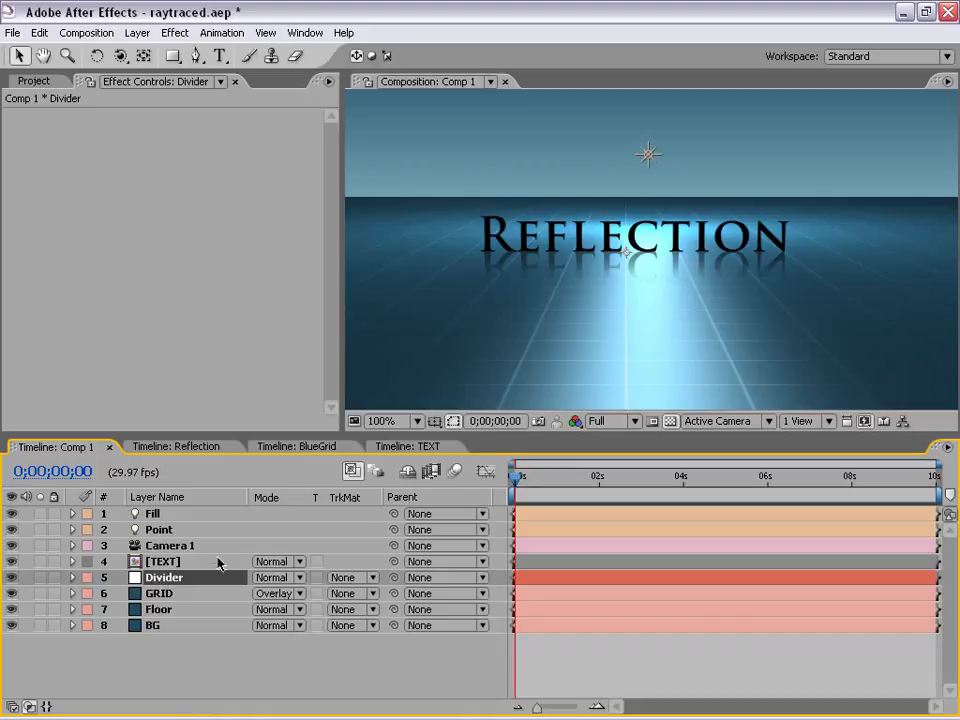
Orbit the camera once more to check the reflection with the Divider in place, and undo the orbit
left_click(617, 675)
left_click(120, 56)
left_click_drag(851, 311, 636, 341)
key("ctrl+z")
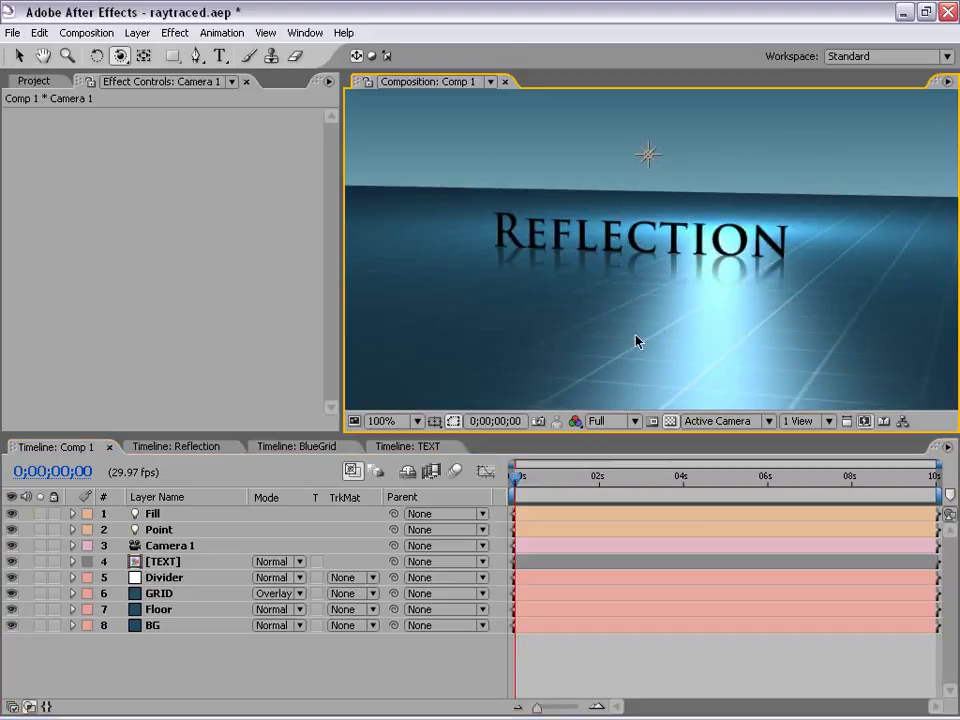
key("v")
left_click(592, 644)
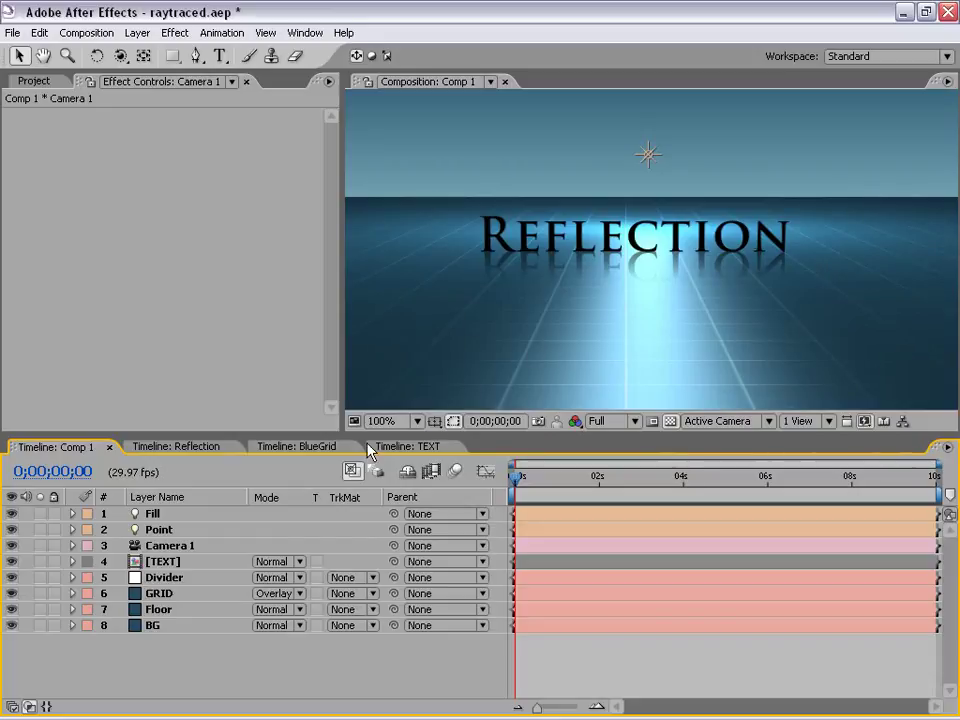
Add a new solid layer above the text layers in the TEXT composition
left_click(408, 446)
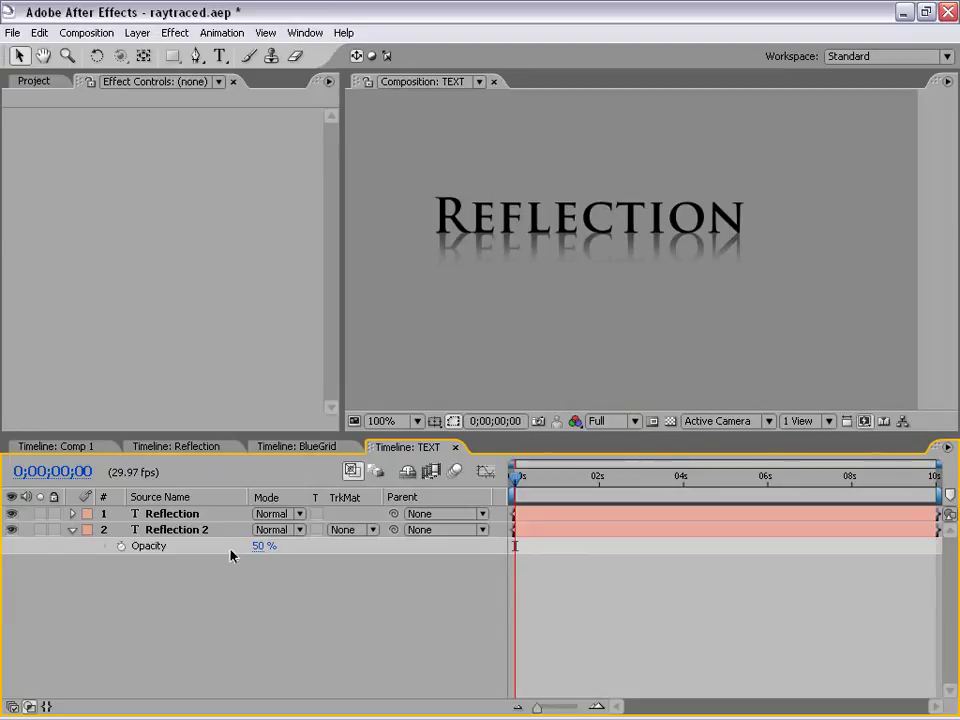
left_click(137, 32)
left_click(137, 32)
left_click(137, 32)
mouse_move(142, 55)
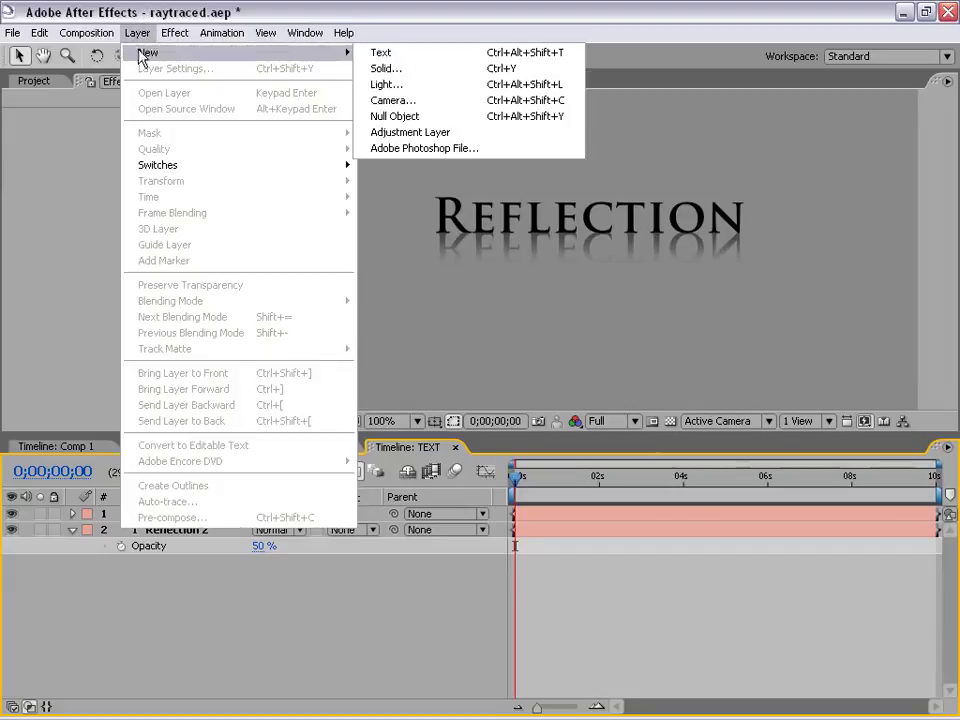
left_click(405, 70)
left_click(500, 470)
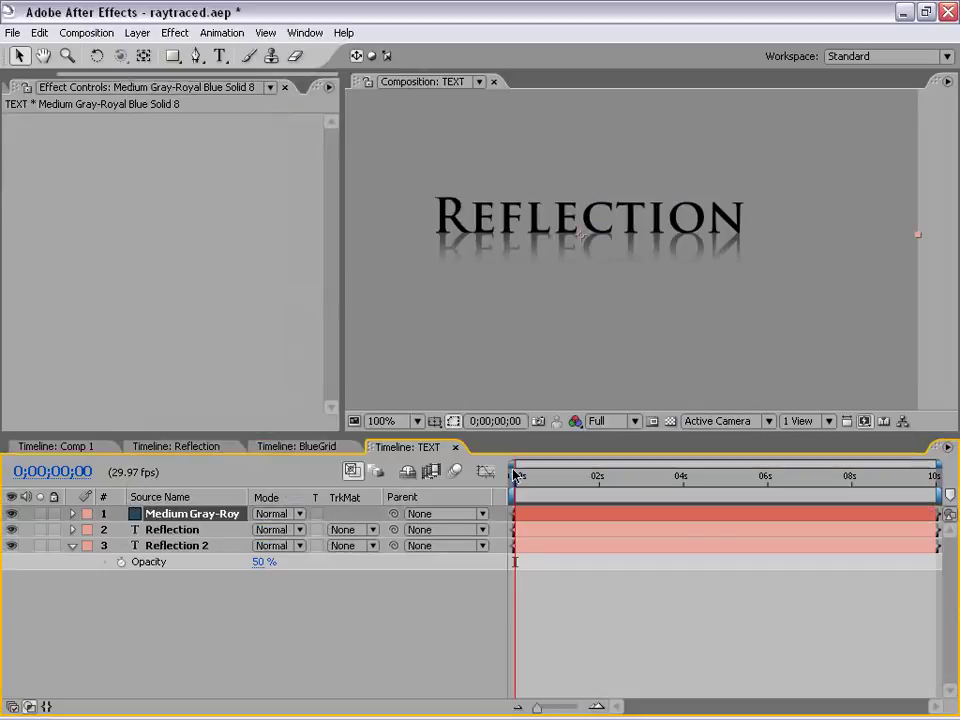
Apply the Ramp effect to the new solid layer
key("comma")
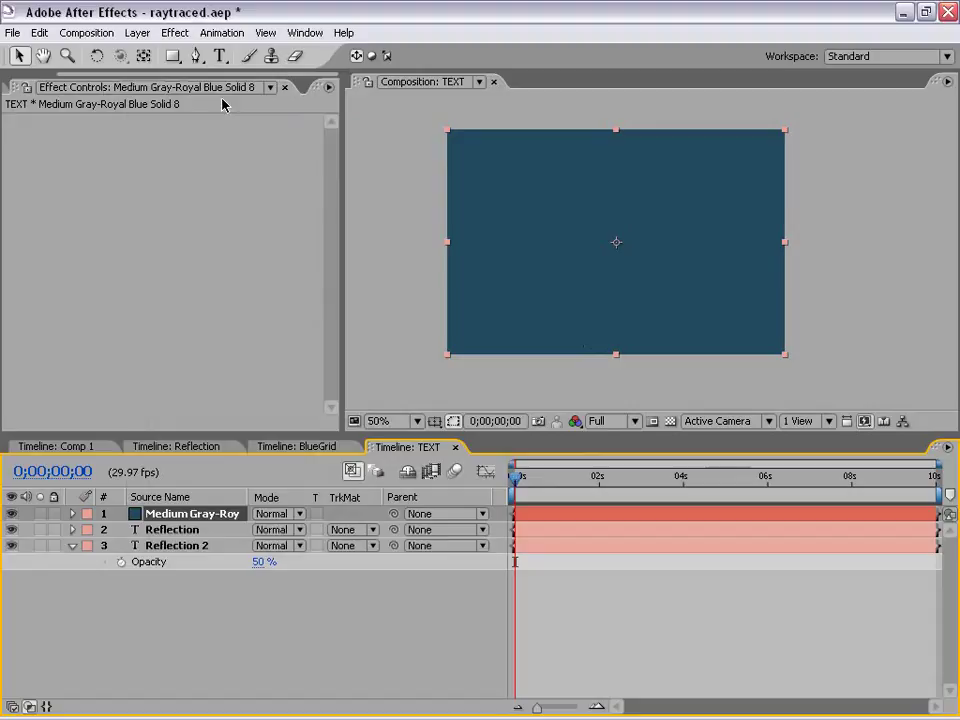
left_click(174, 33)
mouse_move(199, 236)
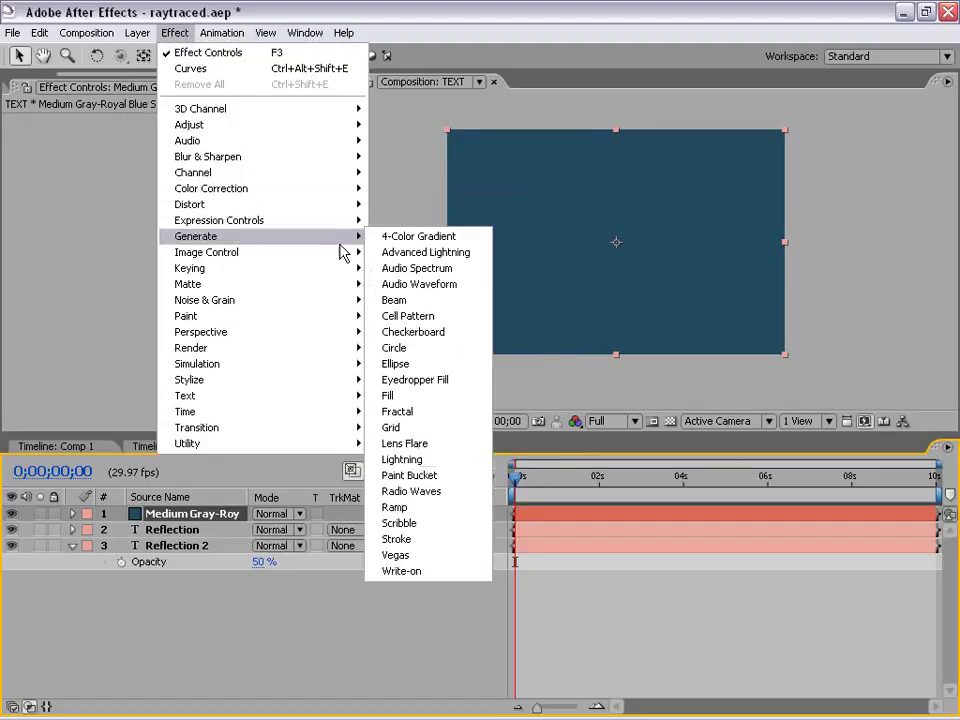
left_click(405, 508)
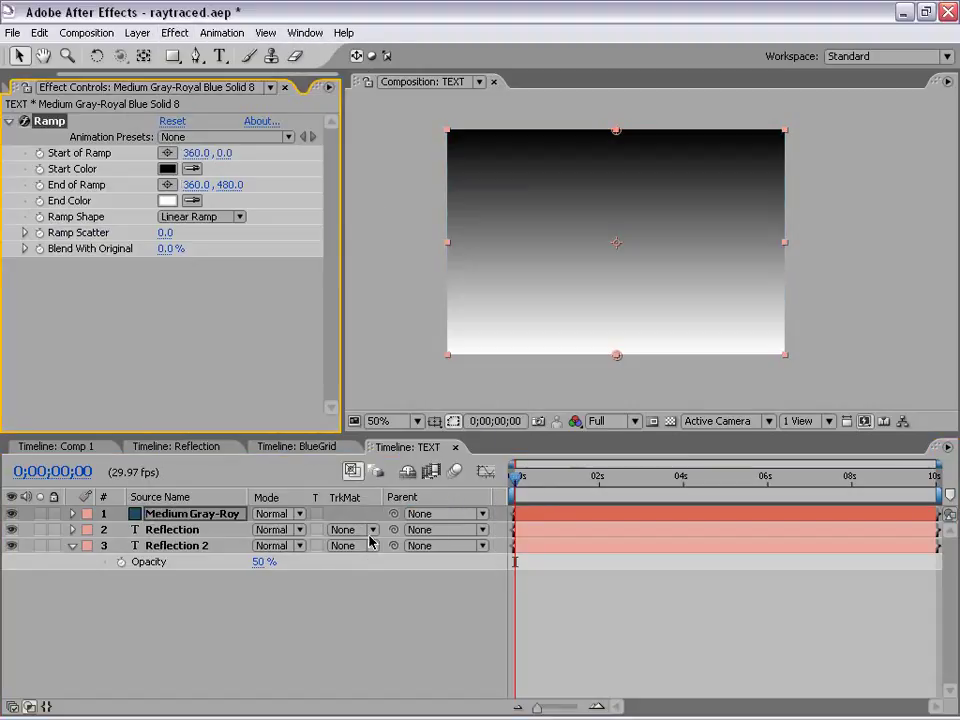
Set the ramp solid's opacity to 50% so the text shows through it
left_click(168, 515)
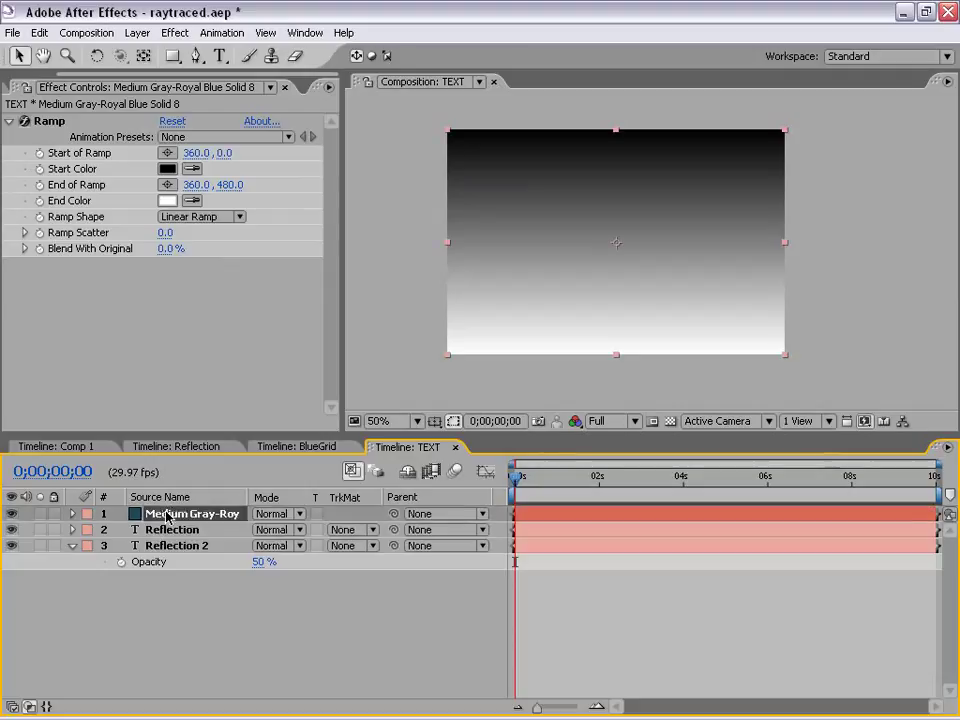
key("t")
left_click(262, 529)
type("50")
key("Return")
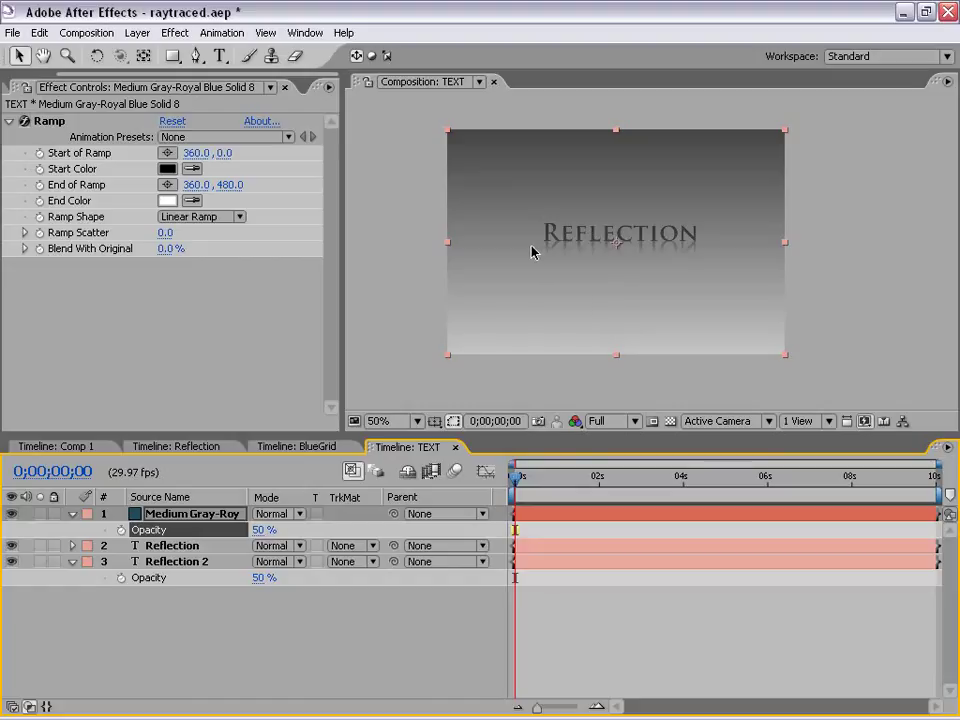
Move the start point of the ramp down to the base of the text, at 360, 243
left_click(46, 123)
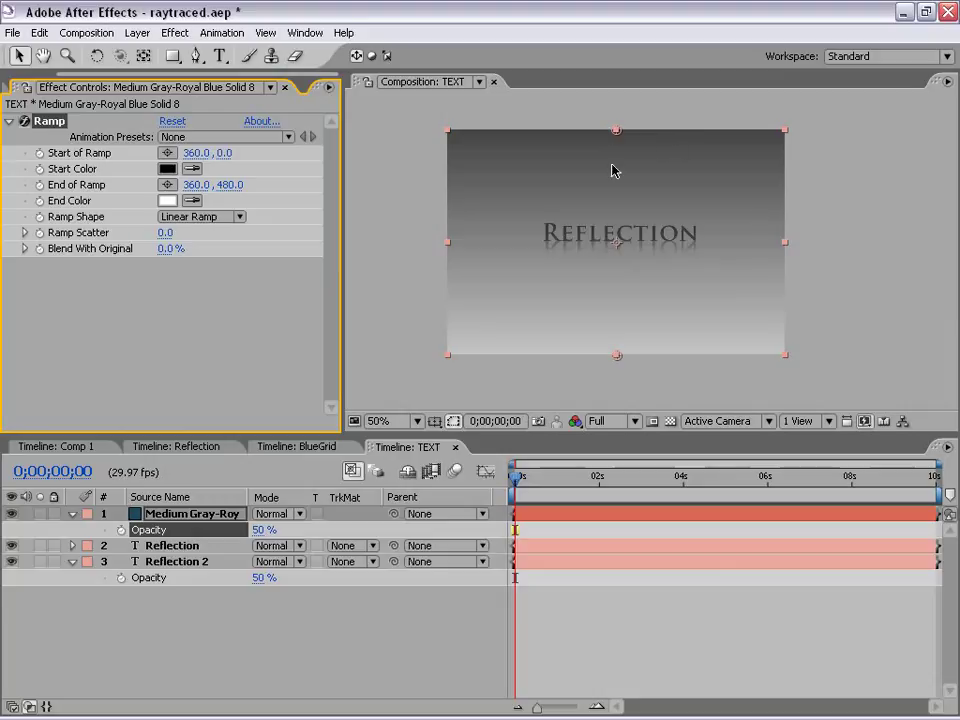
key("period")
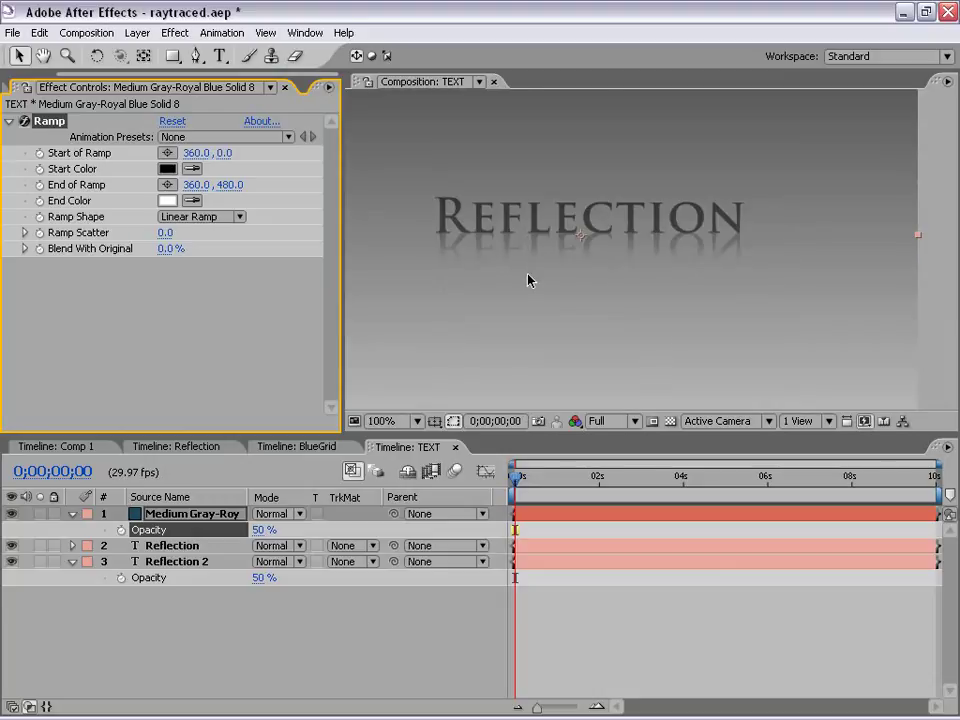
key("comma")
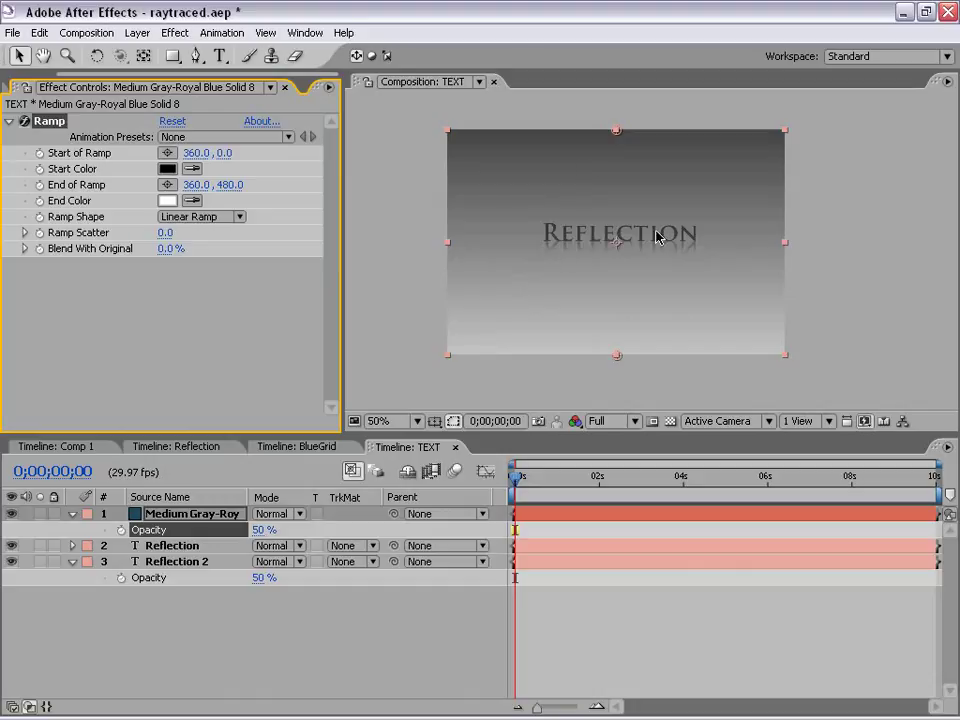
left_click_drag(616, 131, 583, 241)
key("period")
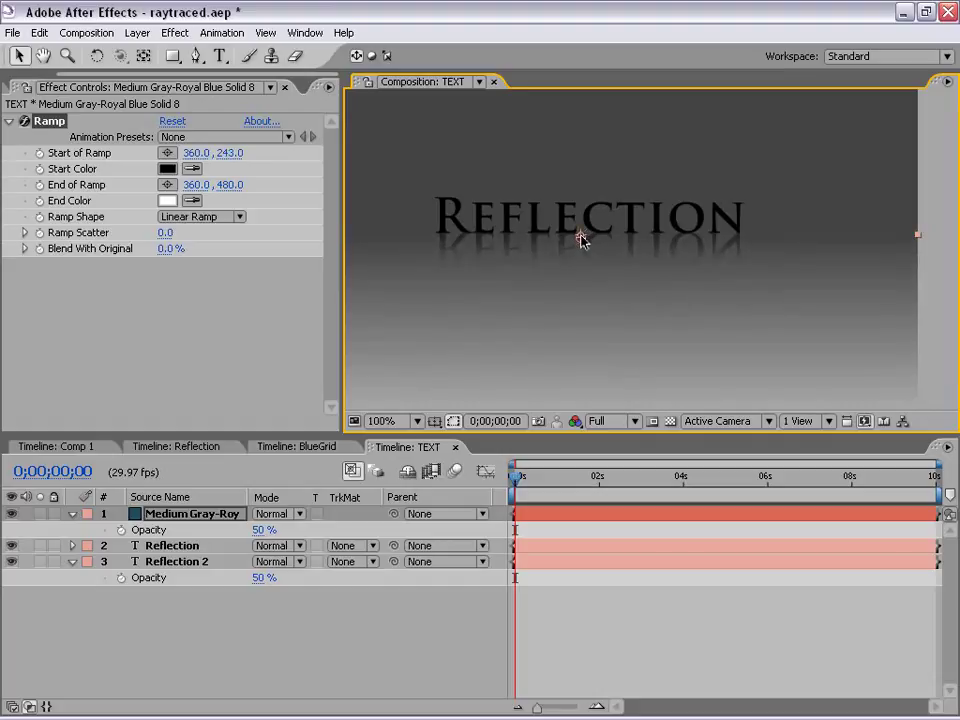
key("period")
left_click_drag(501, 259, 624, 257)
left_click_drag(514, 228, 571, 224)
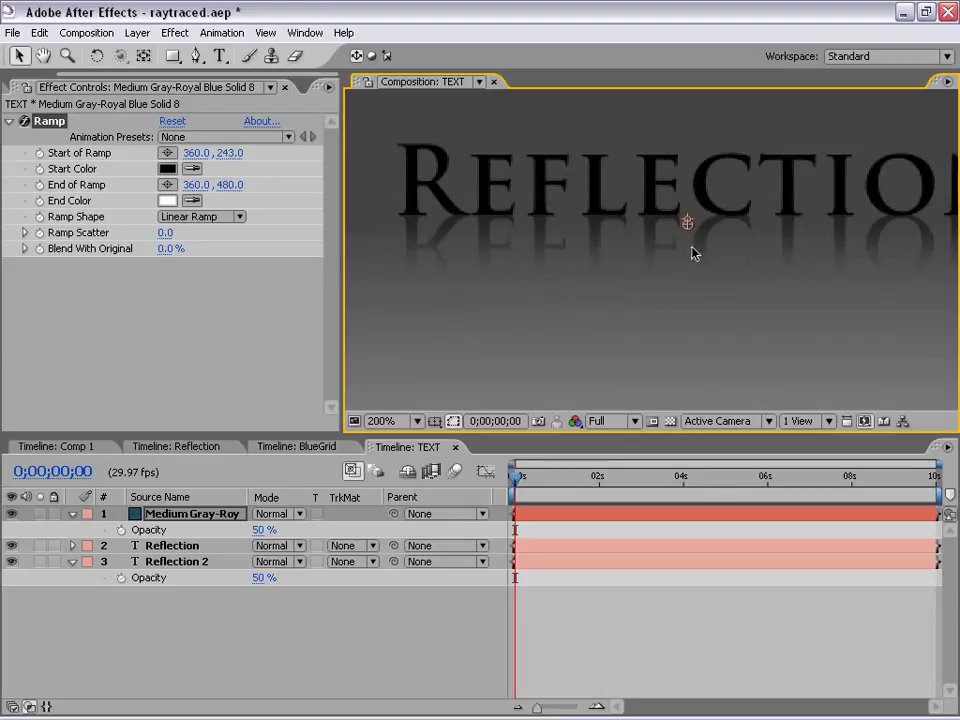
mouse_move(690, 230)
left_mouse_down()
mouse_move(687, 216)
mouse_move(684, 226)
left_mouse_up()
left_click_drag(556, 241, 534, 218)
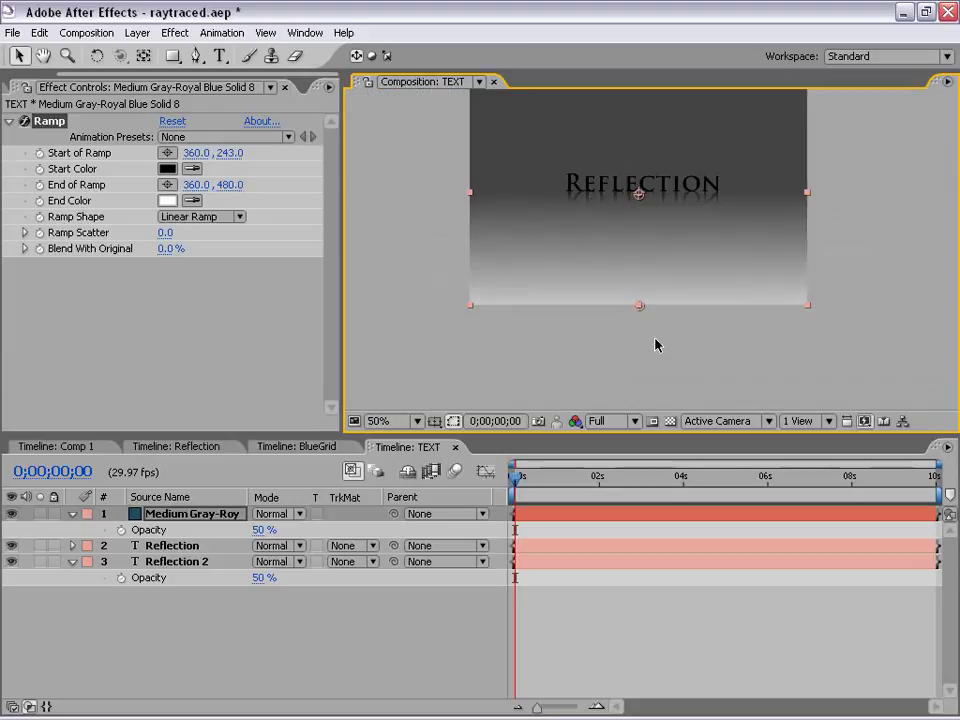
Move the end point of the ramp up to just below the reflected text, at 360, 280
left_click_drag(641, 308, 682, 258)
scroll(638, 250, "up", 1)
mouse_move(624, 247)
left_mouse_down()
mouse_move(636, 242)
mouse_move(619, 242)
mouse_move(626, 304)
mouse_move(622, 244)
left_mouse_up()
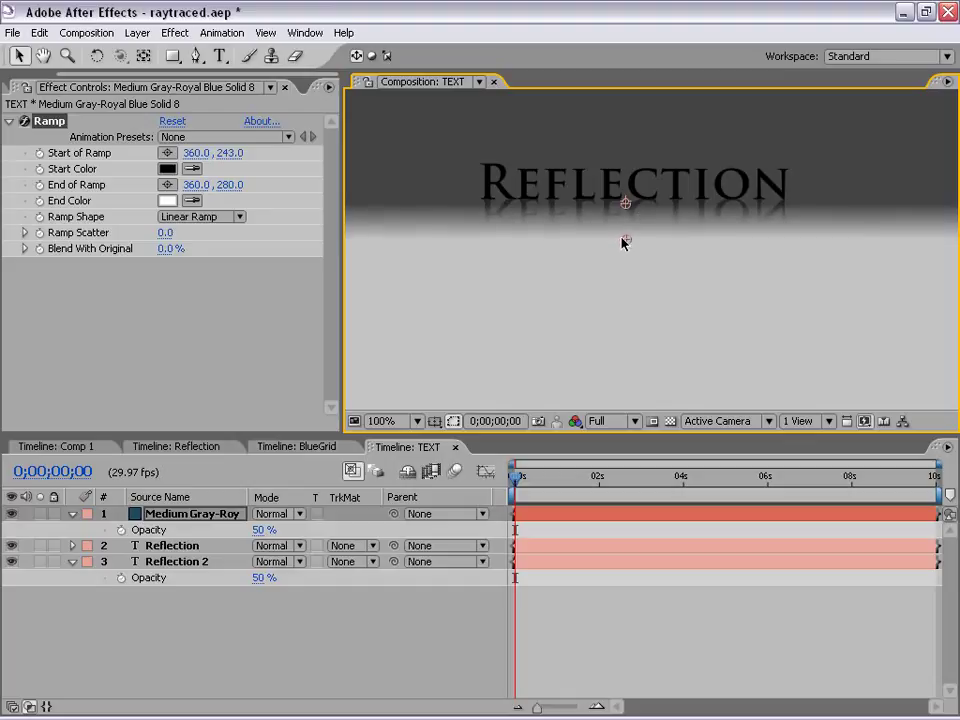
Set the ramp solid's opacity back to 100% and deselect the layer
left_click(608, 643)
key("comma")
left_click(205, 516)
left_click(263, 530)
type("100")
key("Return")
key("F2")
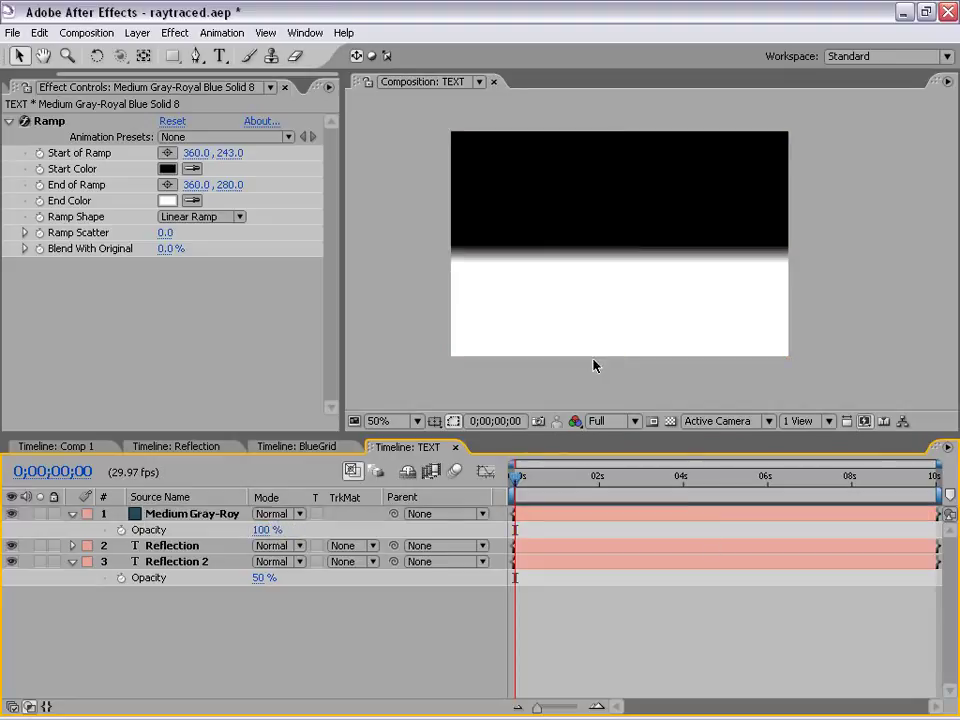
left_click_drag(563, 240, 563, 222)
scroll(647, 260, "up", 1)
left_click_drag(612, 192, 633, 260)
scroll(645, 260, "down", 1)
left_click(136, 609)
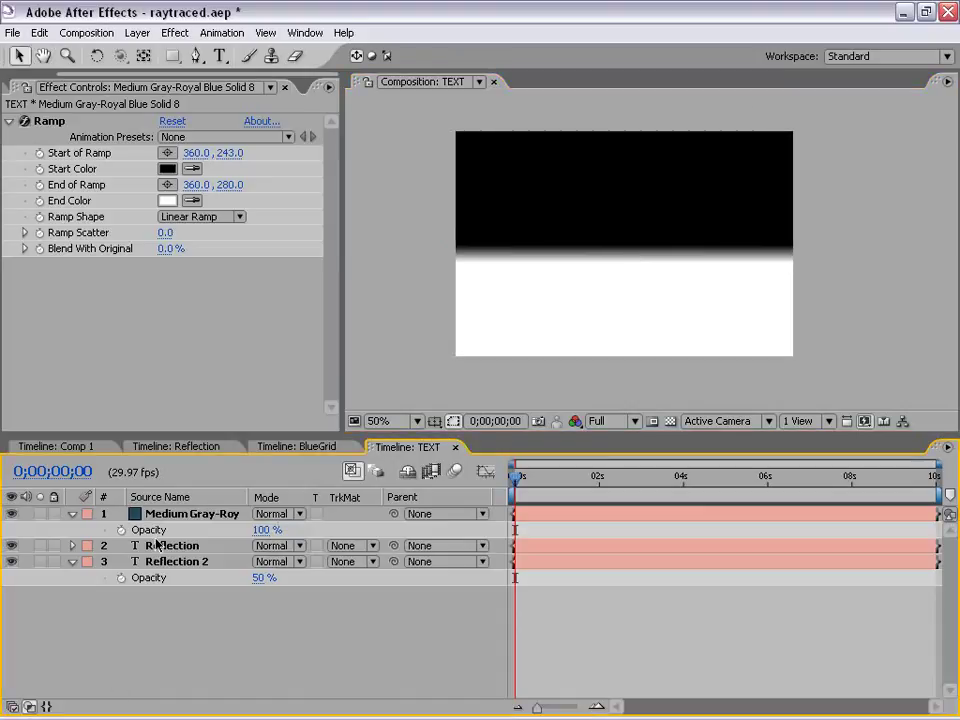
left_click(171, 518)
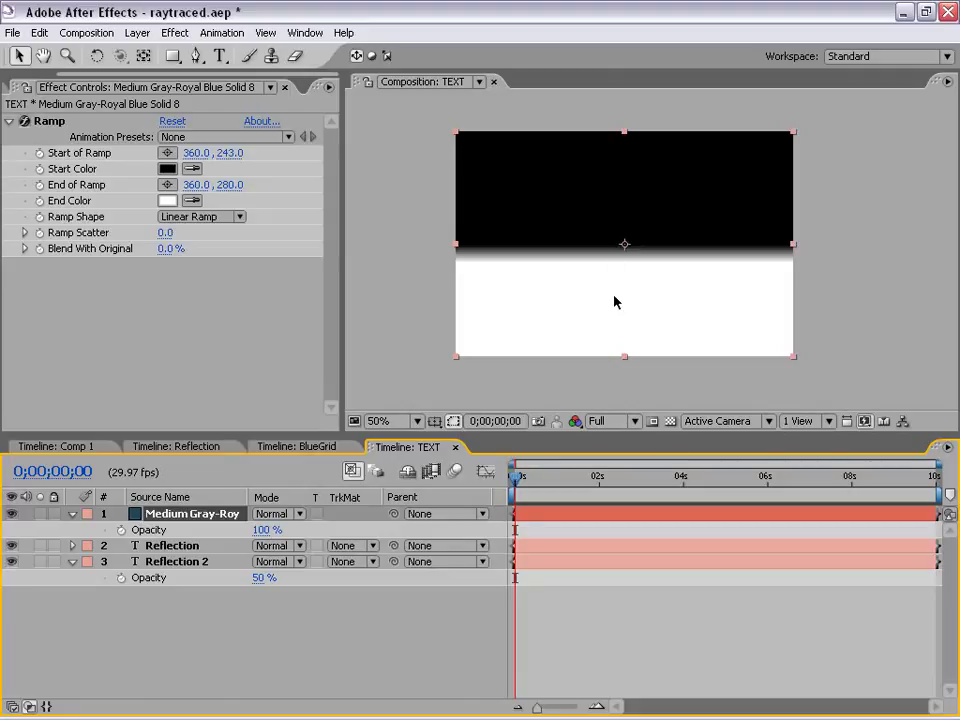
left_click(208, 642)
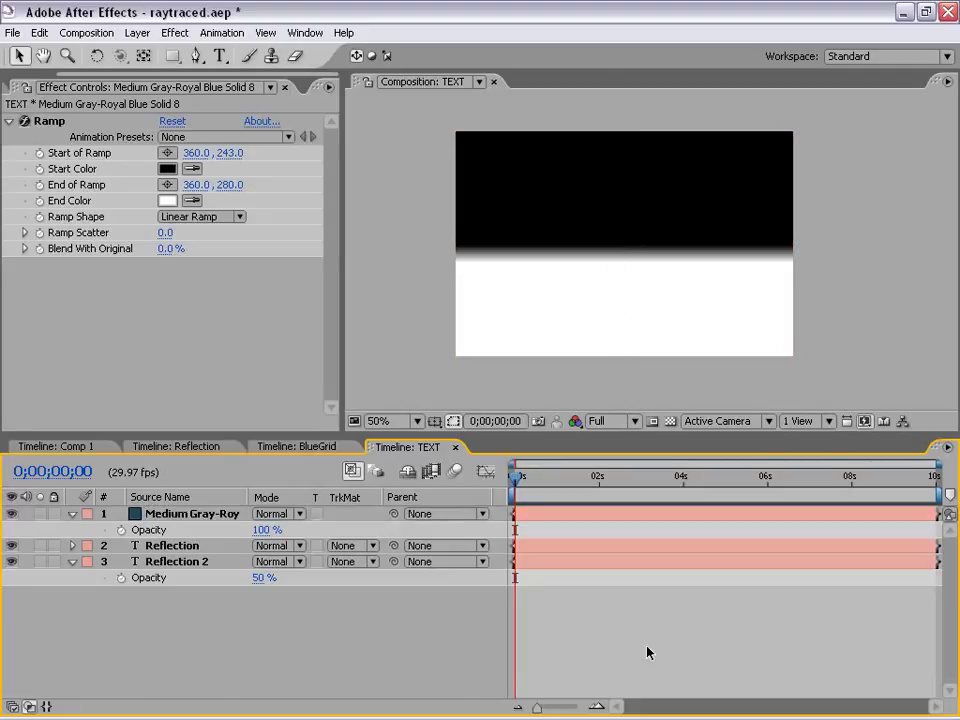
Pre-compose the ramp solid as "Gradient Blur", moving all attributes into the new composition
left_click(161, 516)
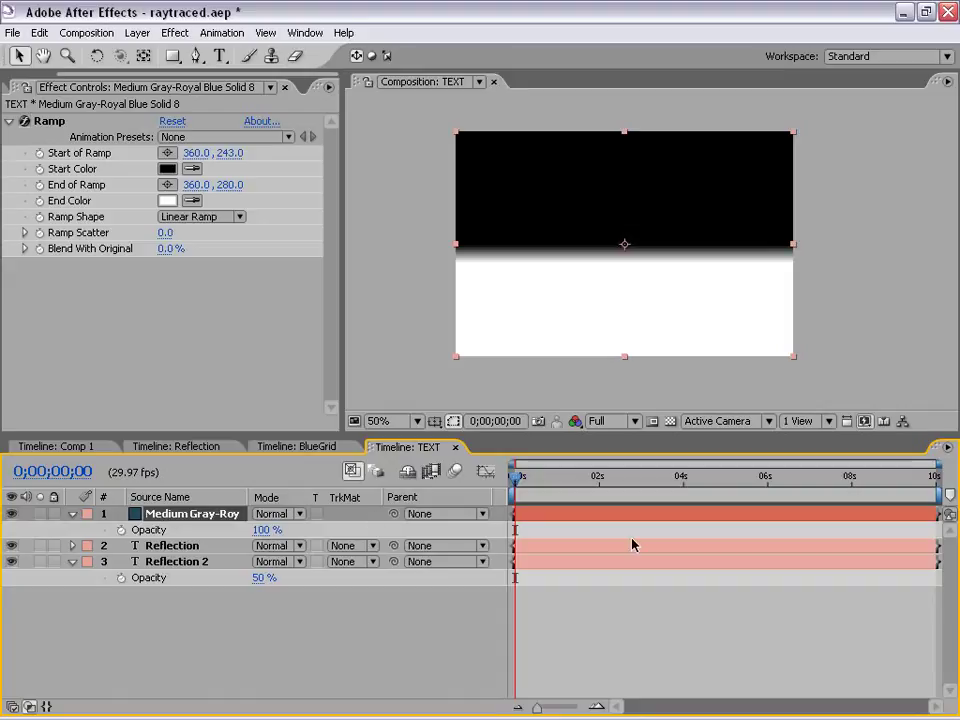
left_click(137, 33)
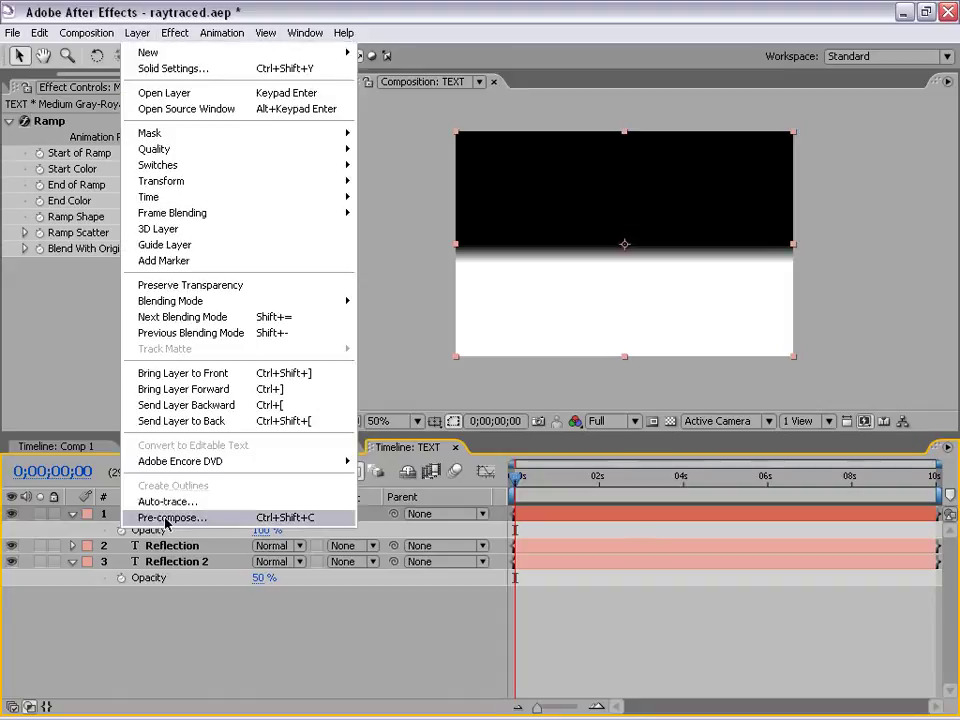
left_click(168, 518)
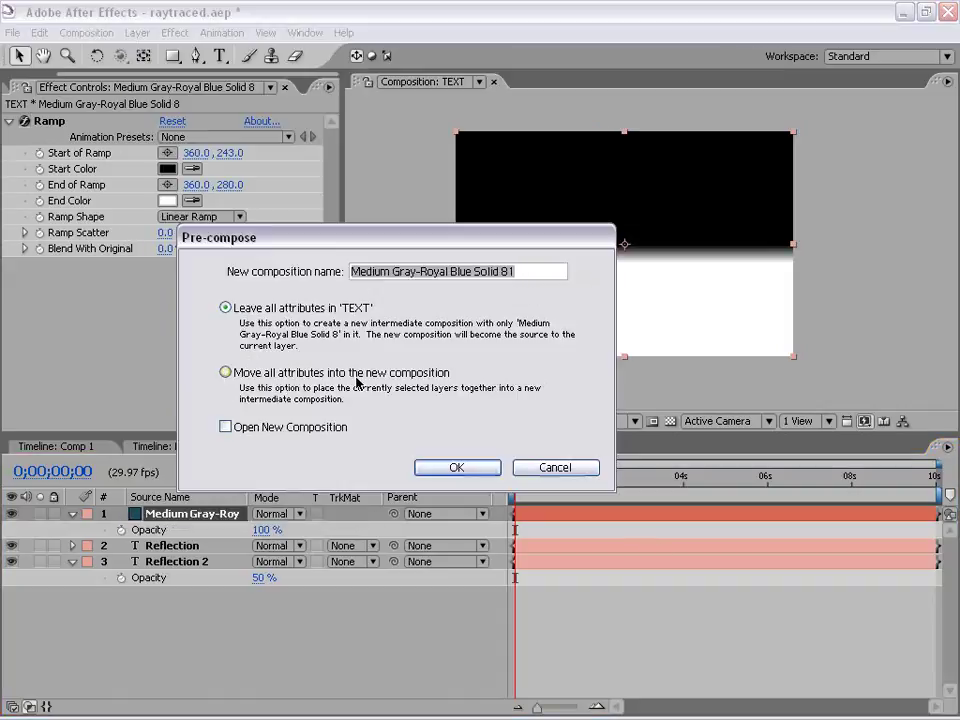
left_click(225, 373)
double_click(542, 271)
type("Gradient Blur")
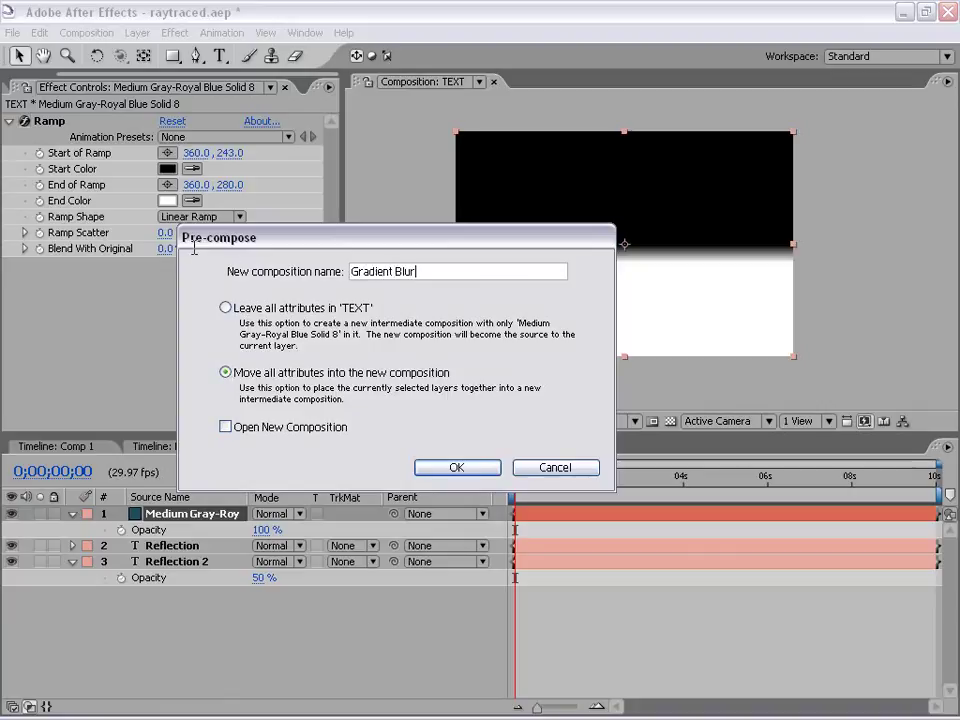
key("Return")
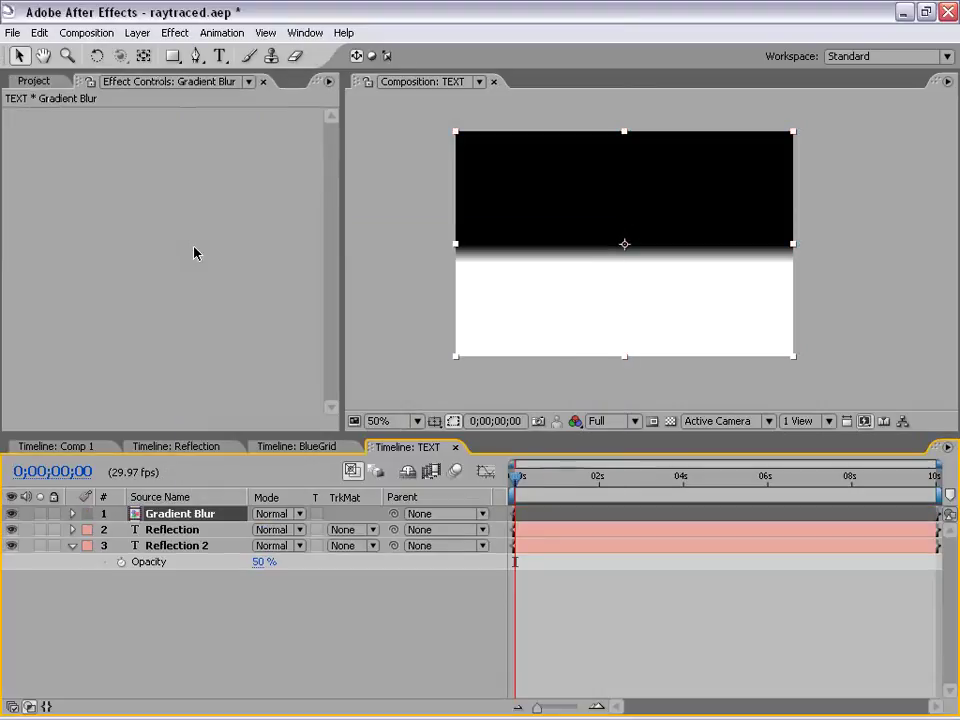
Hide the Gradient Blur layer and view the composition at 100%
left_click(12, 514)
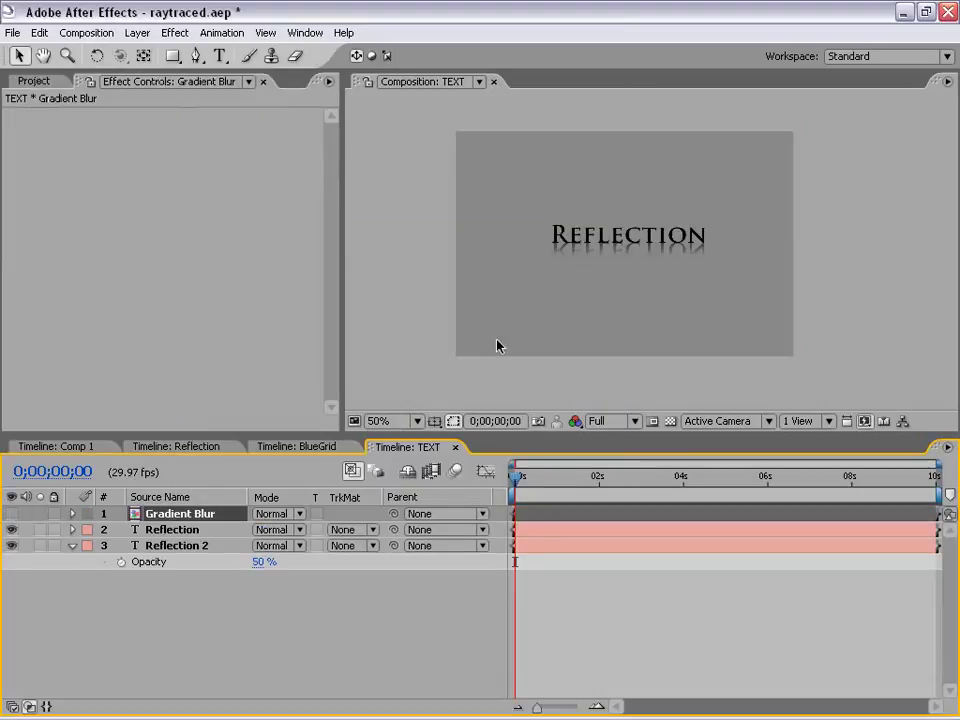
left_click(200, 578)
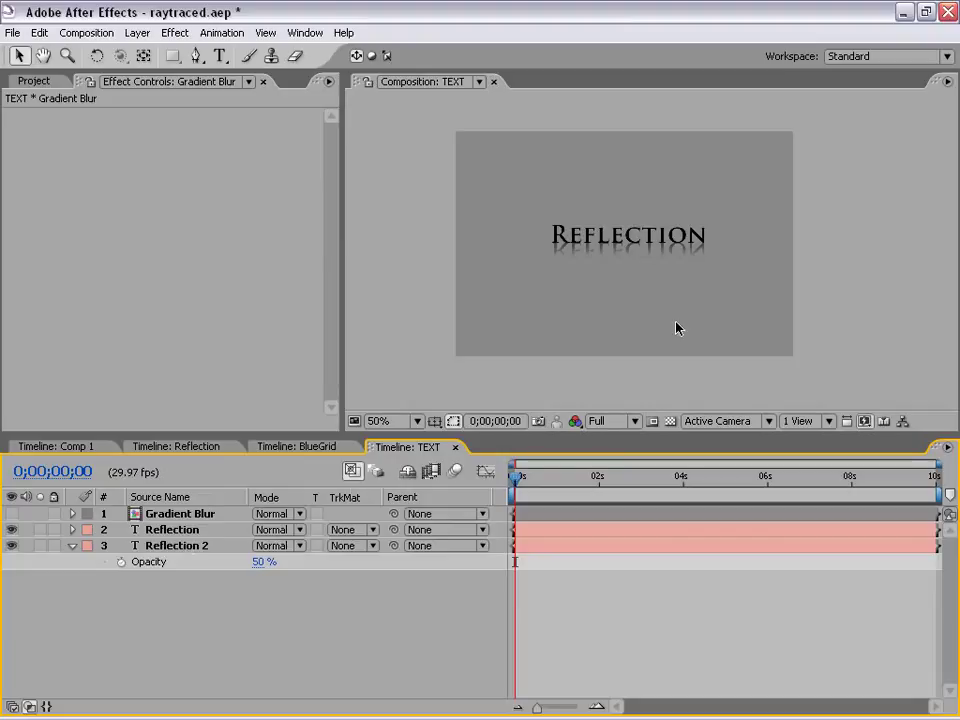
key("slash")
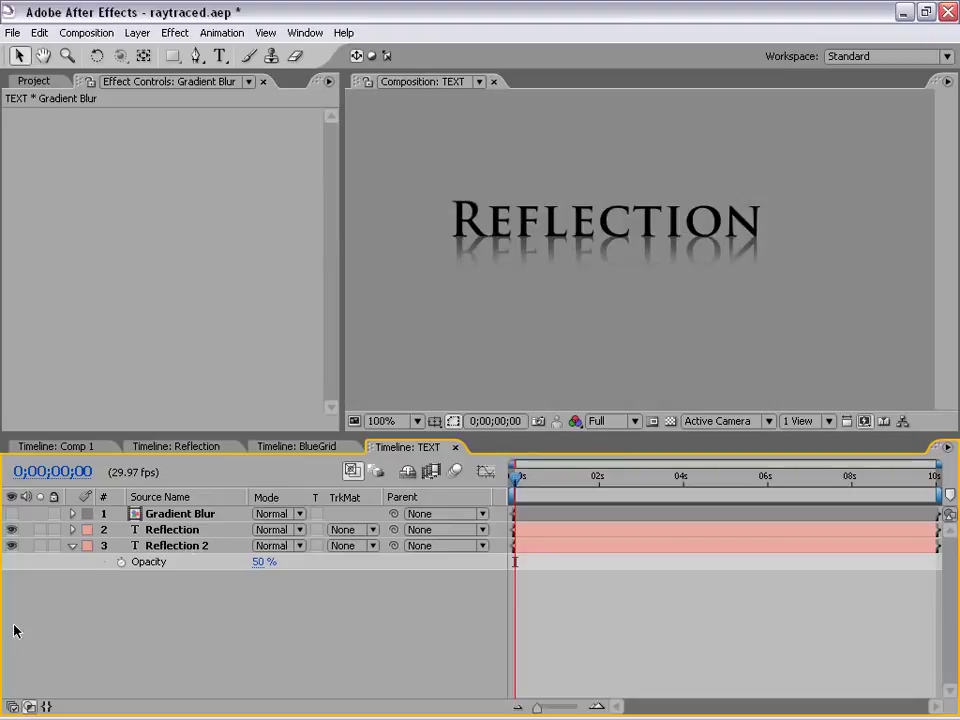
Apply Compound Blur to the Reflection 2 layer, using the Gradient Blur layer as its blur layer
left_click(172, 546)
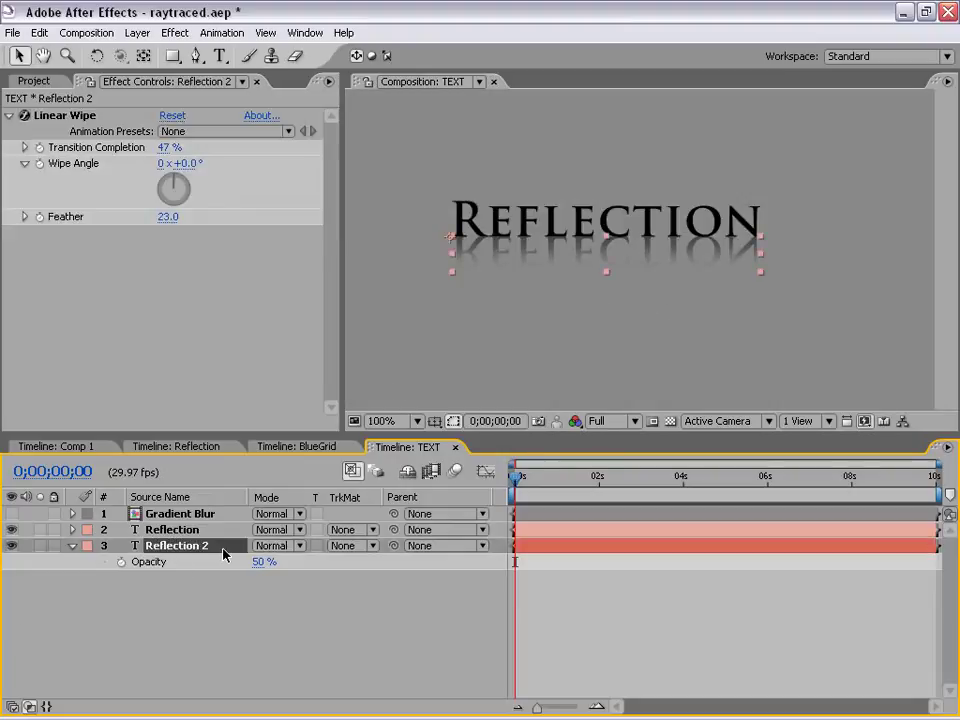
left_click(175, 33)
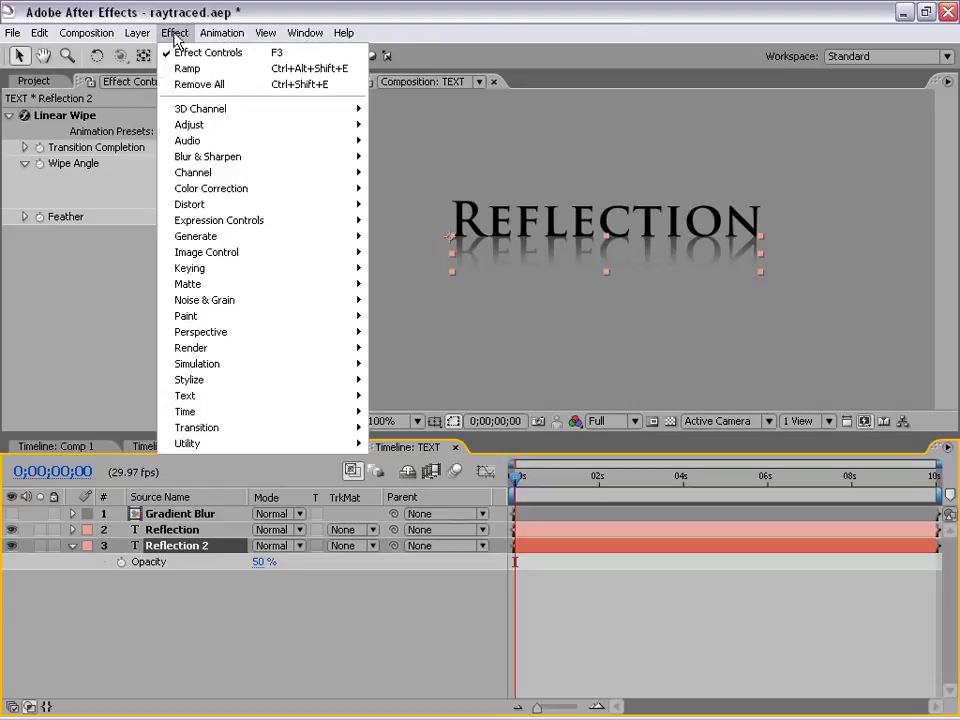
mouse_move(279, 156)
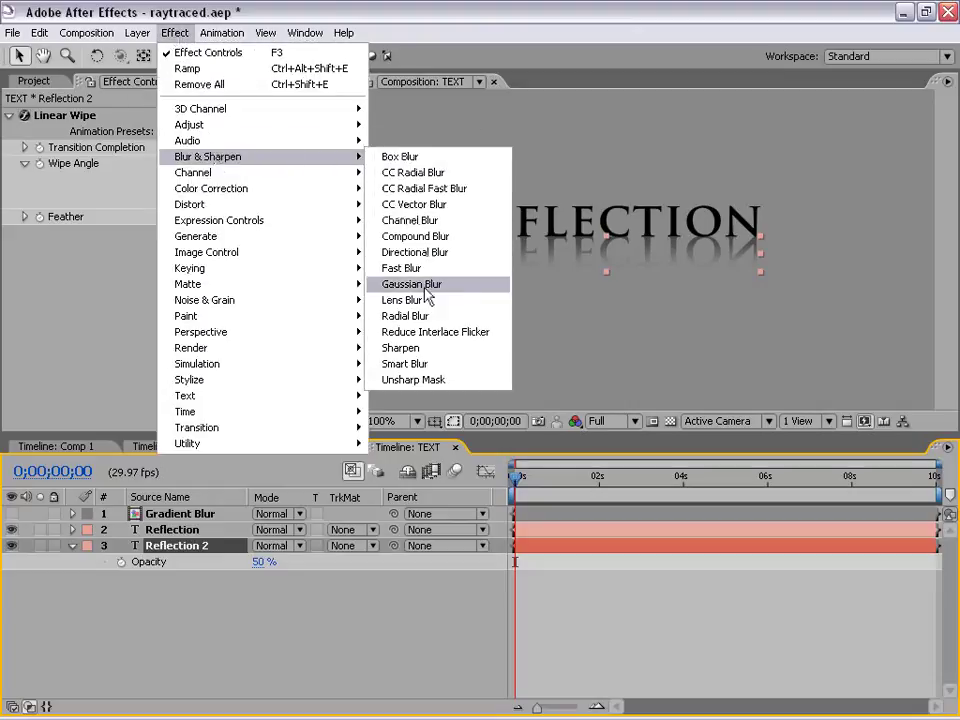
left_click(420, 238)
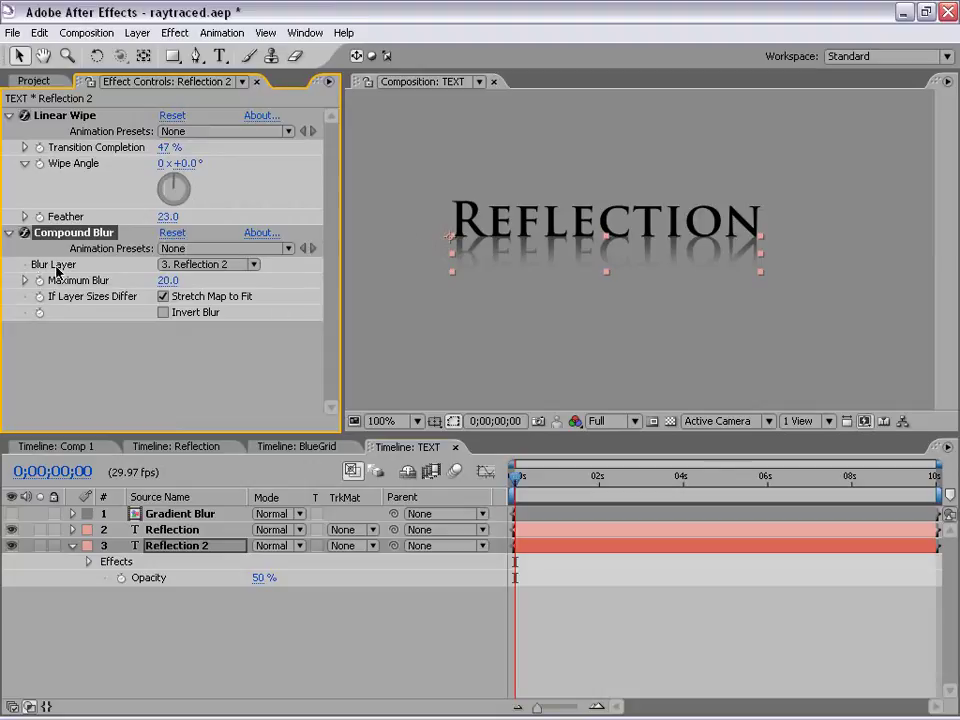
left_click(168, 265)
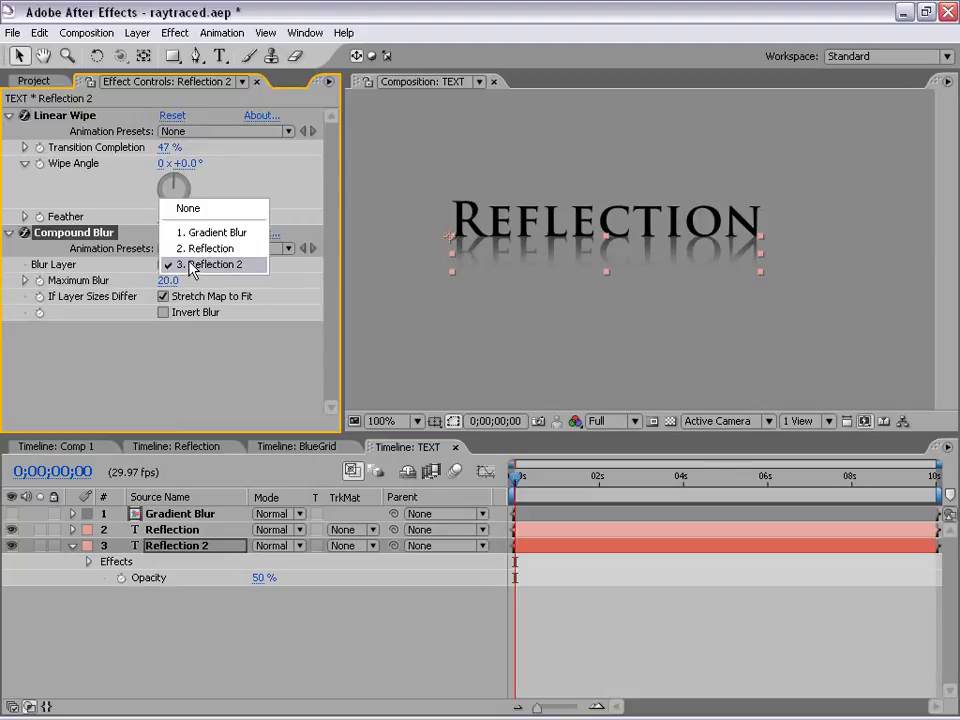
left_click(223, 235)
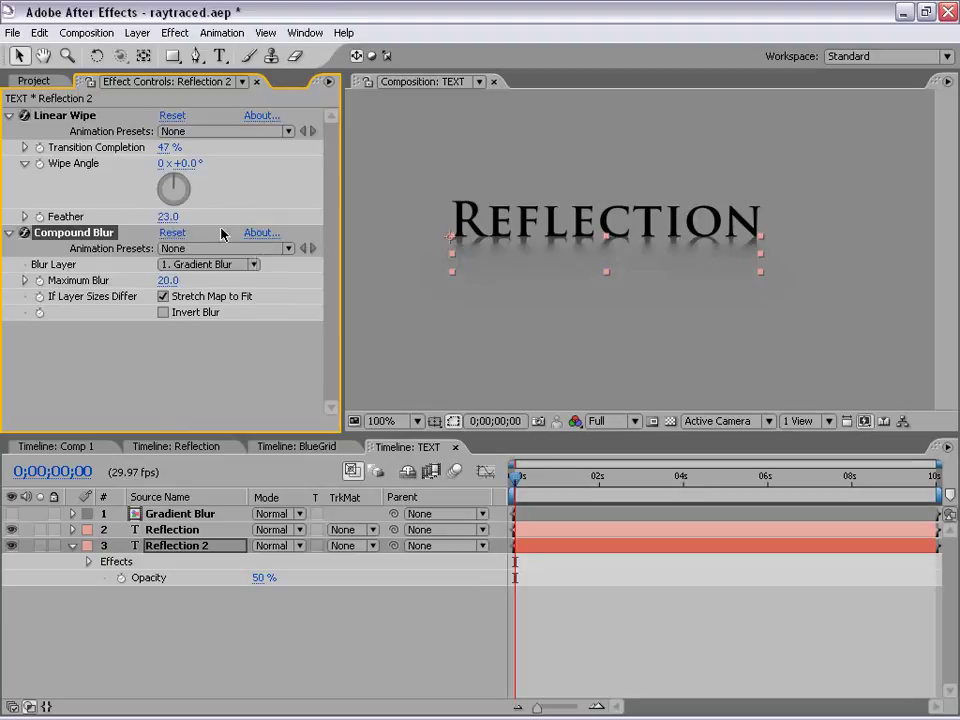
Show and re-hide the Gradient Blur layer to compare its gradient with the blurred reflection up close
scroll(526, 297, "up", 1)
key("space")
left_click_drag(492, 276, 604, 283)
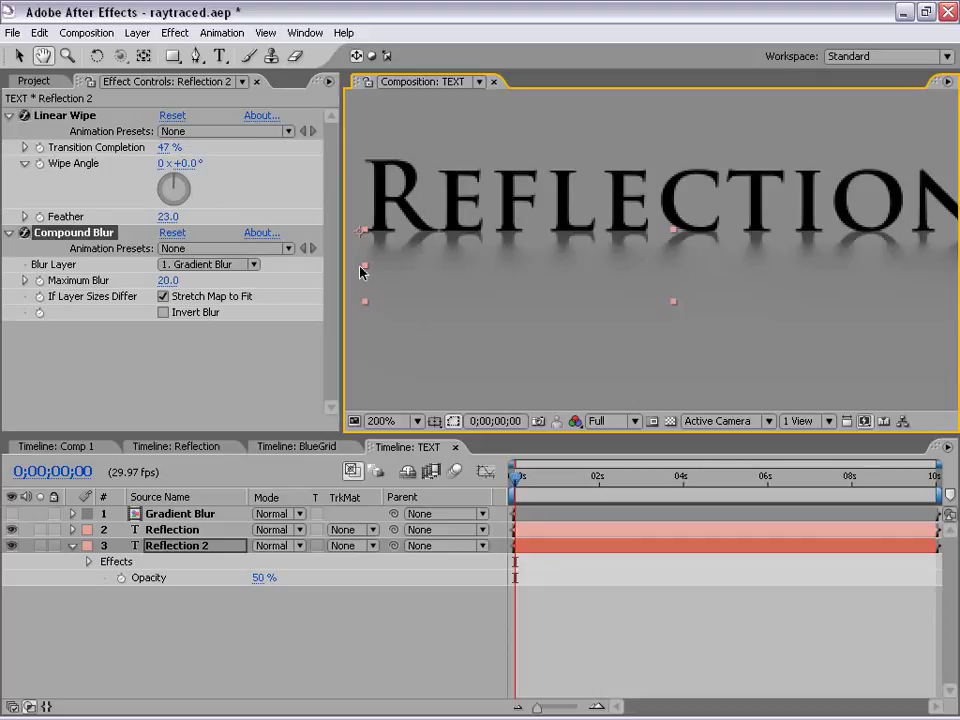
left_click(11, 513)
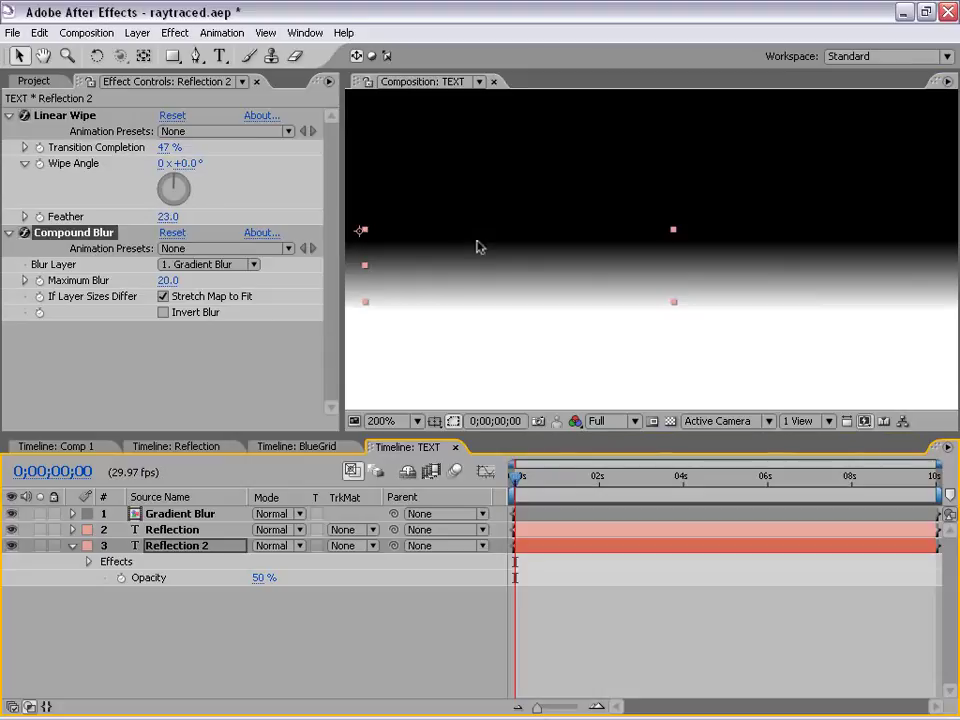
left_click(12, 514)
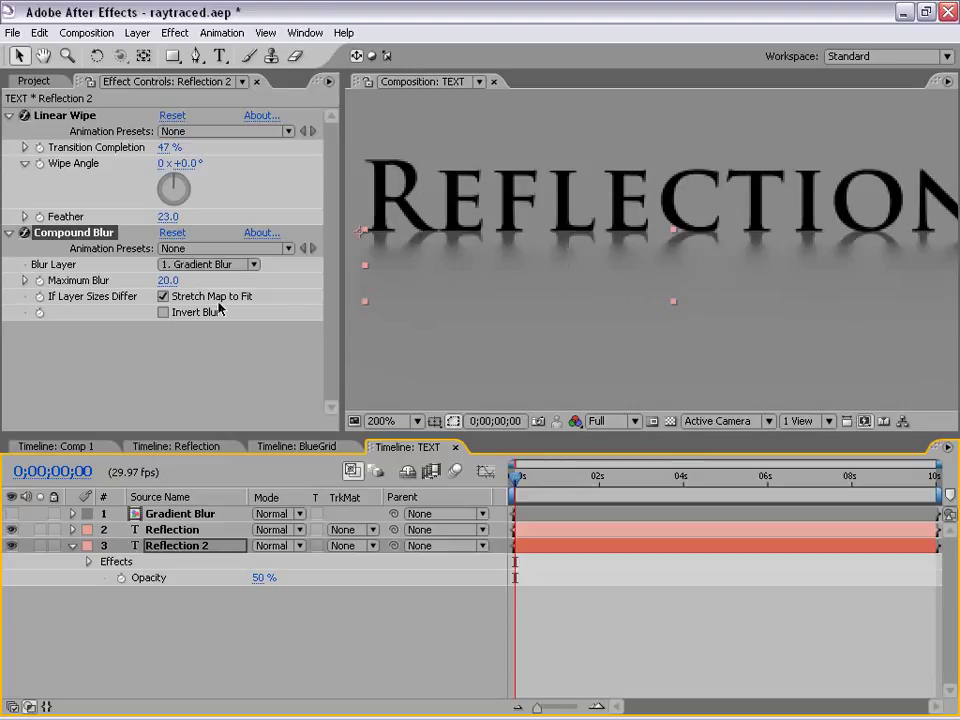
Set the Compound Blur's maximum blur to 5 on the Reflection 2 layer
left_click(167, 280)
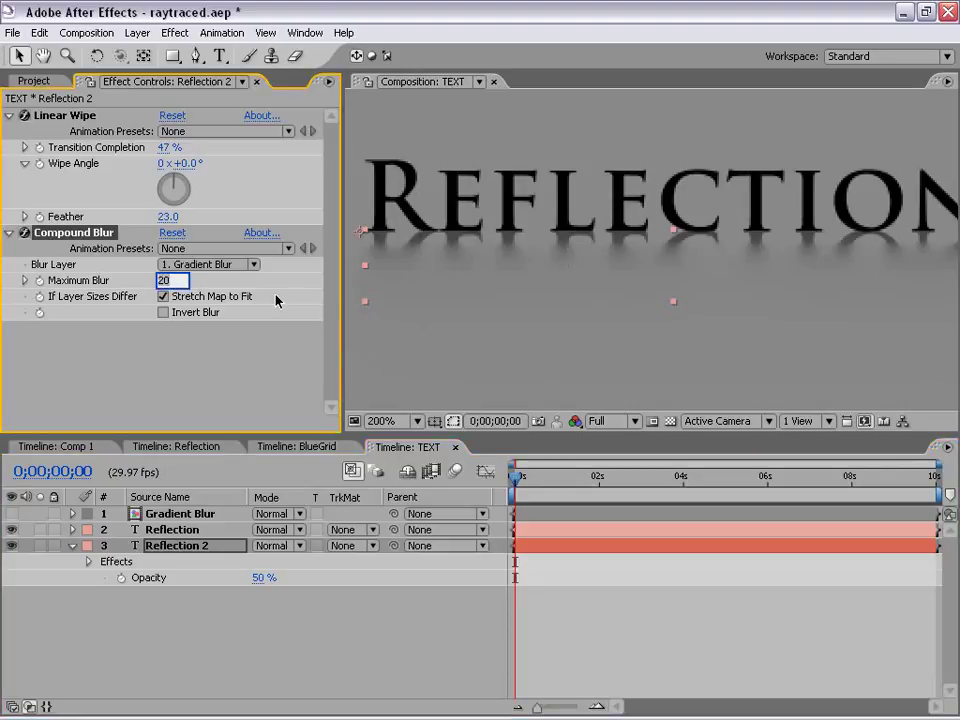
type("5")
key("Return")
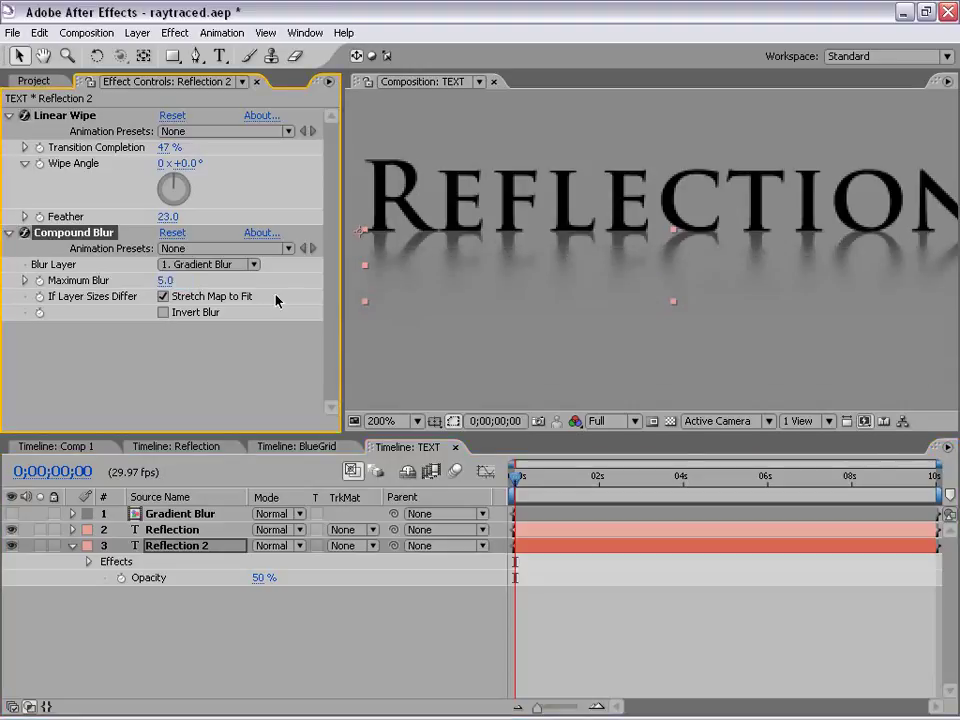
Check the softened reflection in the TEXT composition and then on the grid floor in Comp 1
scroll(469, 350, "down", 1)
left_click_drag(730, 290, 681, 279)
left_click(677, 654)
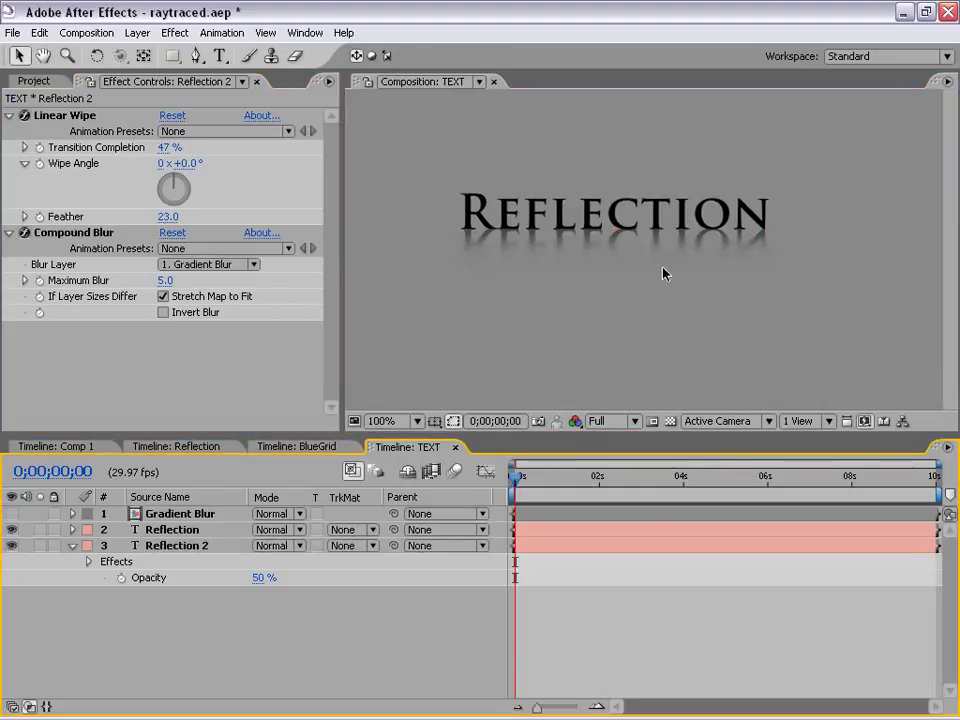
left_click(60, 447)
key("grave")
key("grave")
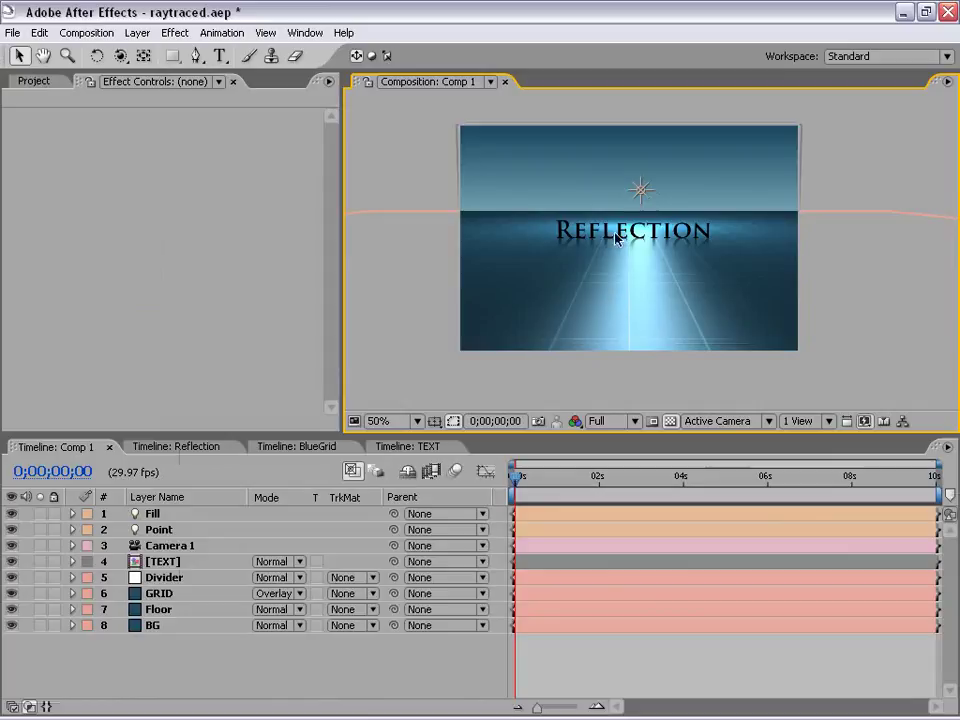
left_click_drag(671, 270, 664, 291)
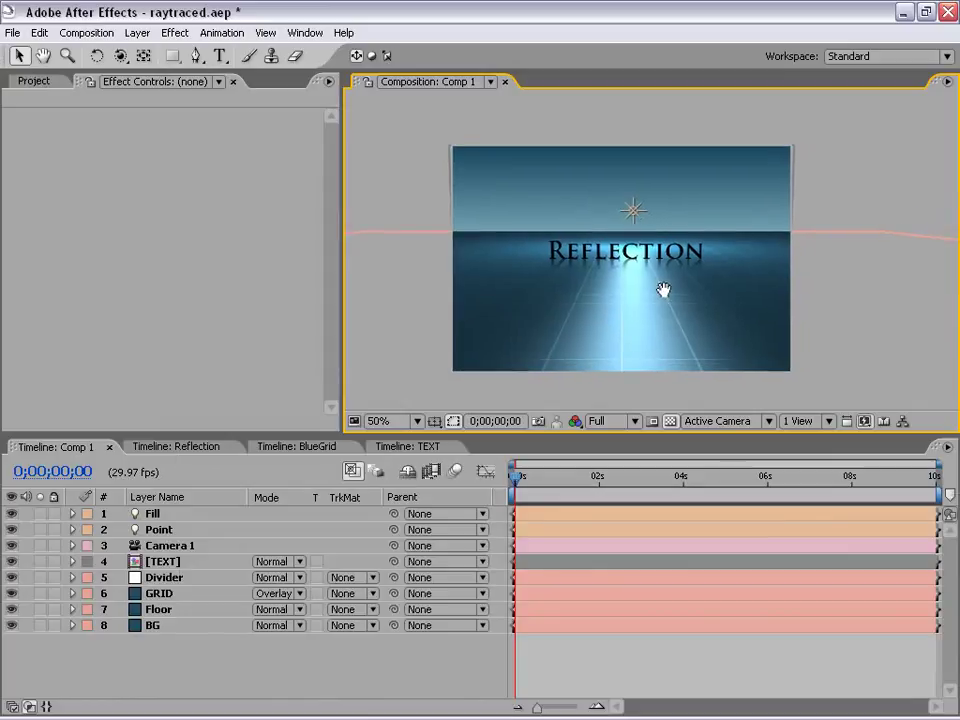
scroll(664, 291, "up", 1)
scroll(648, 302, "down", 1)
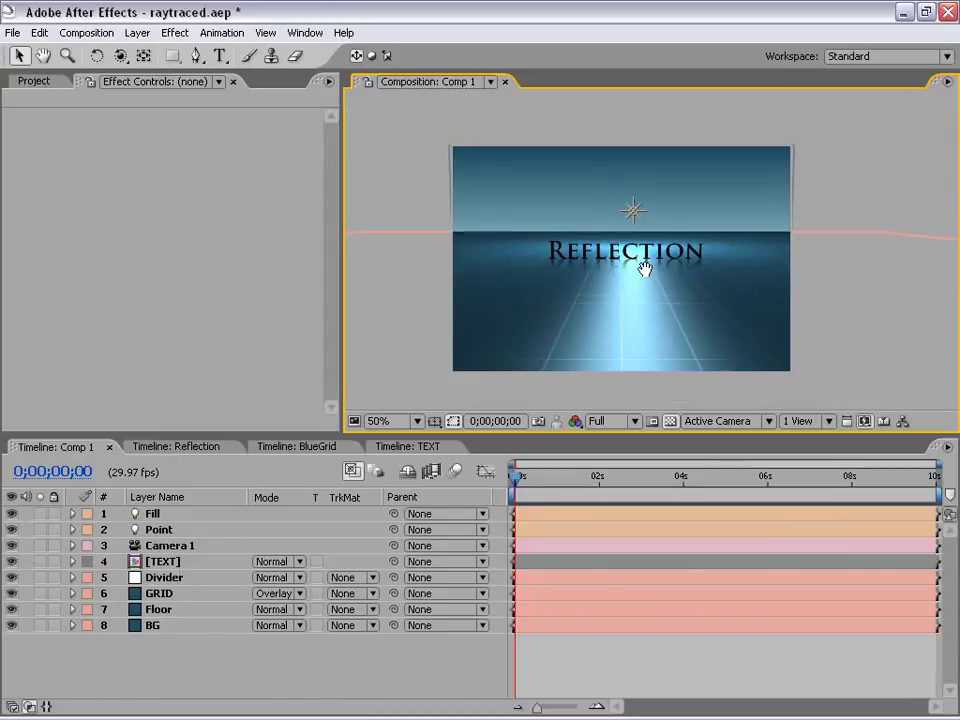
Keyframe Camera 1's position at 0 seconds and orbit the camera sideways to about 18.5, 123.9, -1050.9
left_click(166, 546)
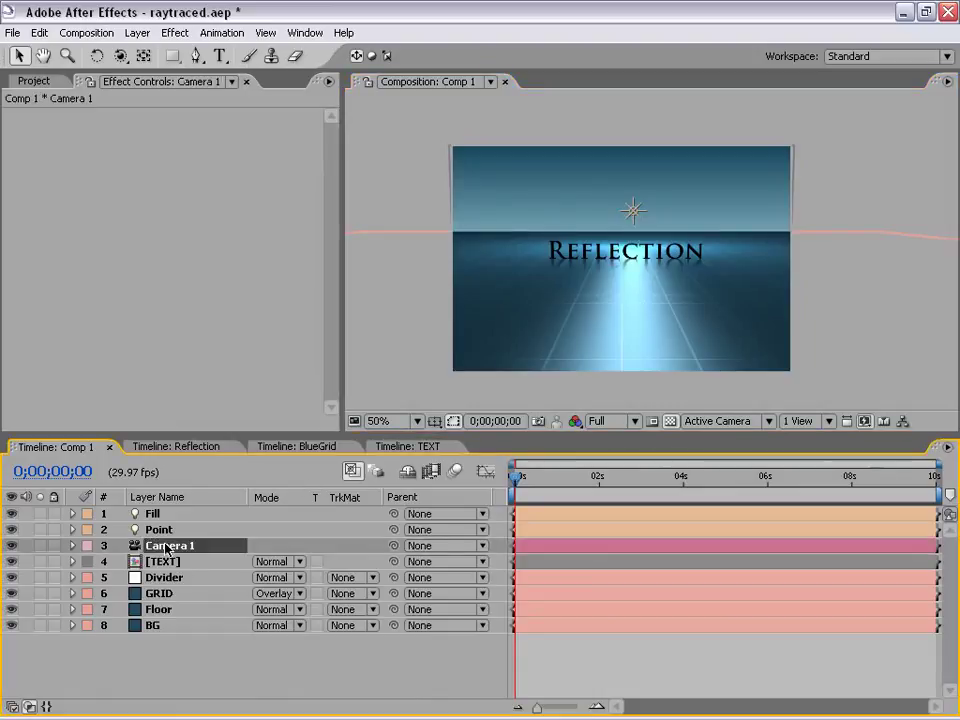
key("p")
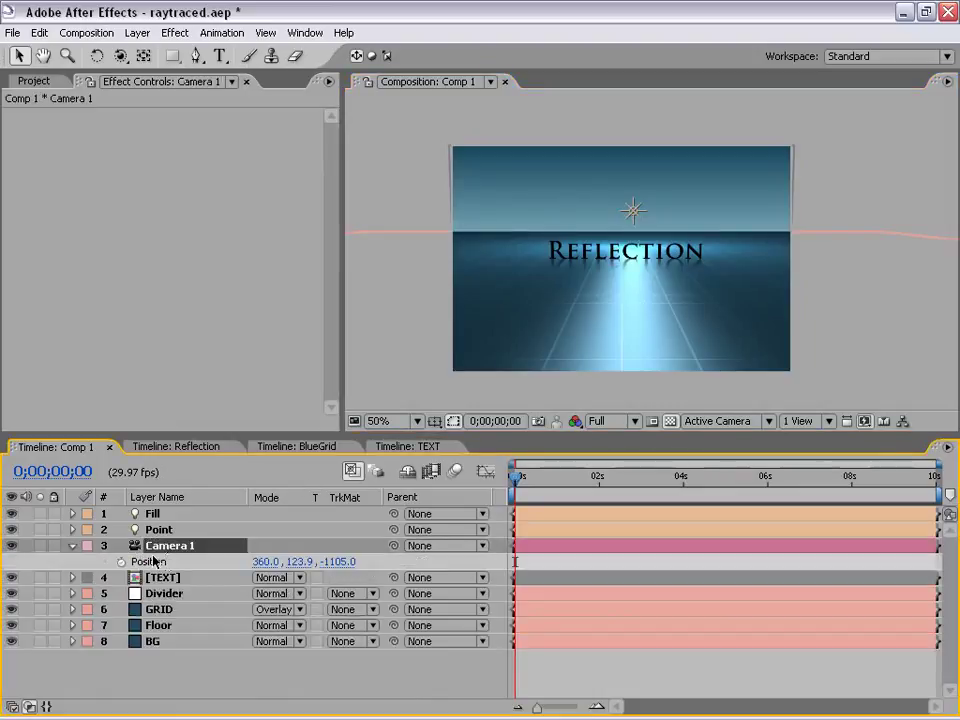
left_click(121, 563)
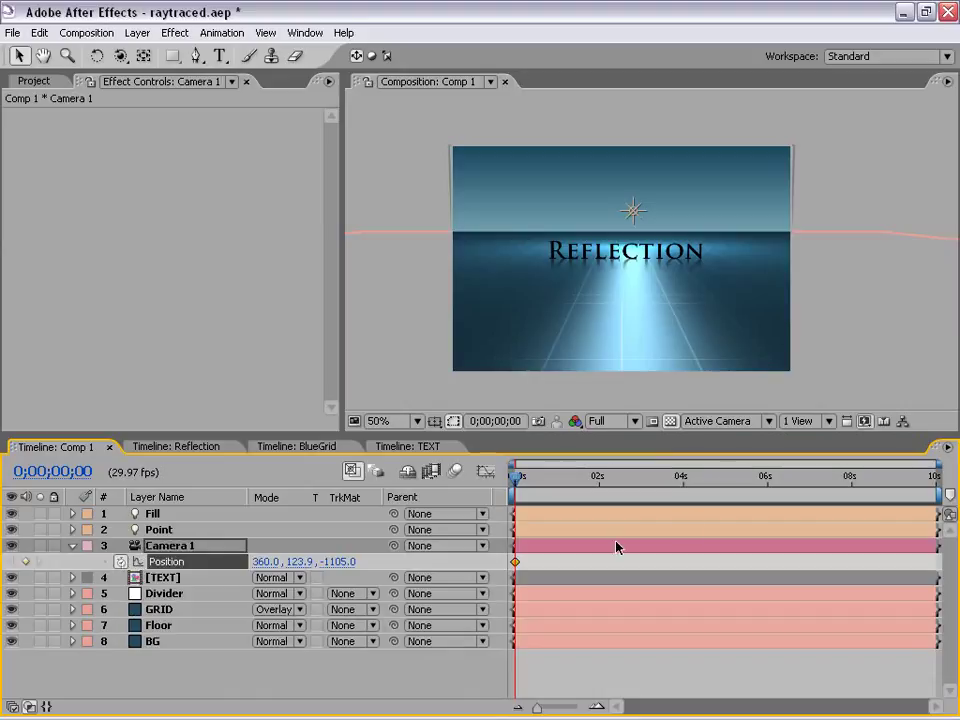
left_click(120, 57)
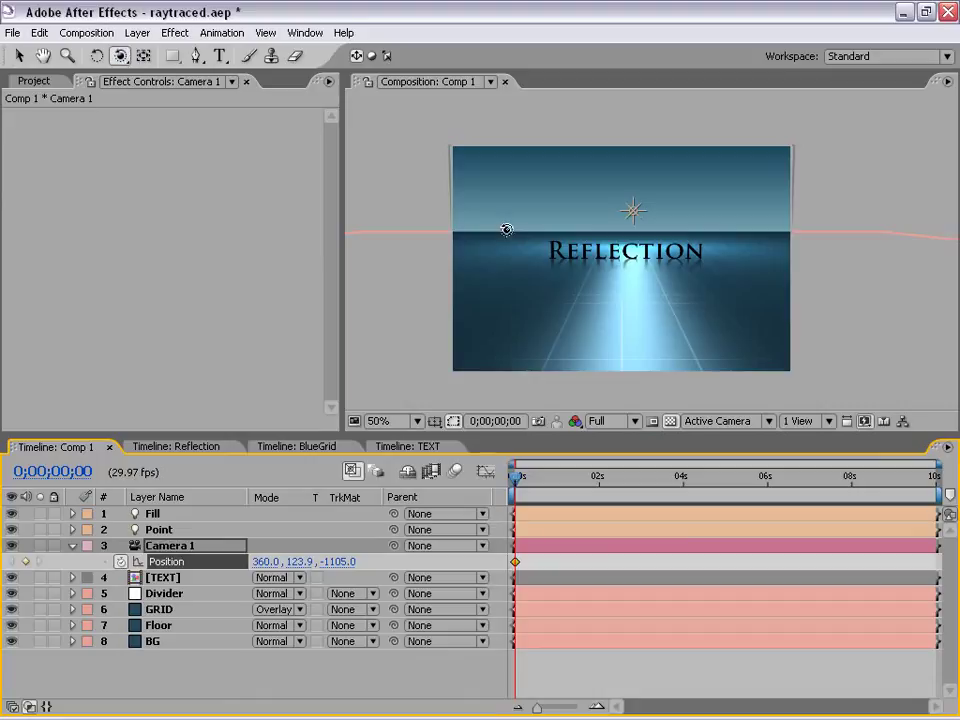
left_click_drag(568, 266, 613, 262)
At 4 seconds, orbit the camera to the opposite side of the text and raise it to about 663.3, 85.4, -1057.7
left_click_drag(540, 491, 684, 497)
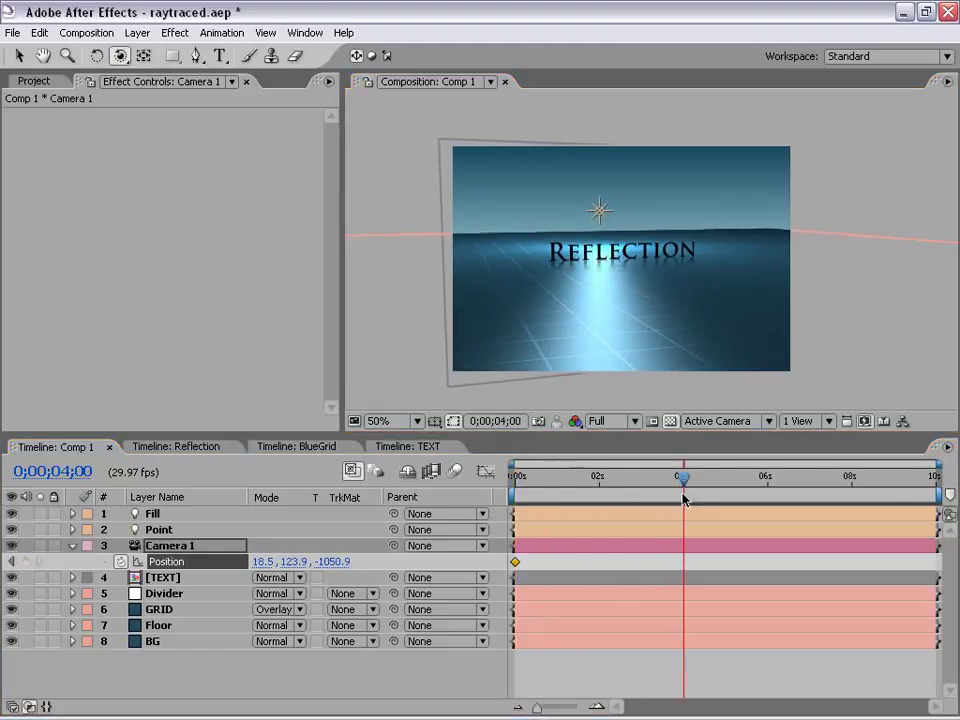
left_click_drag(705, 279, 642, 285)
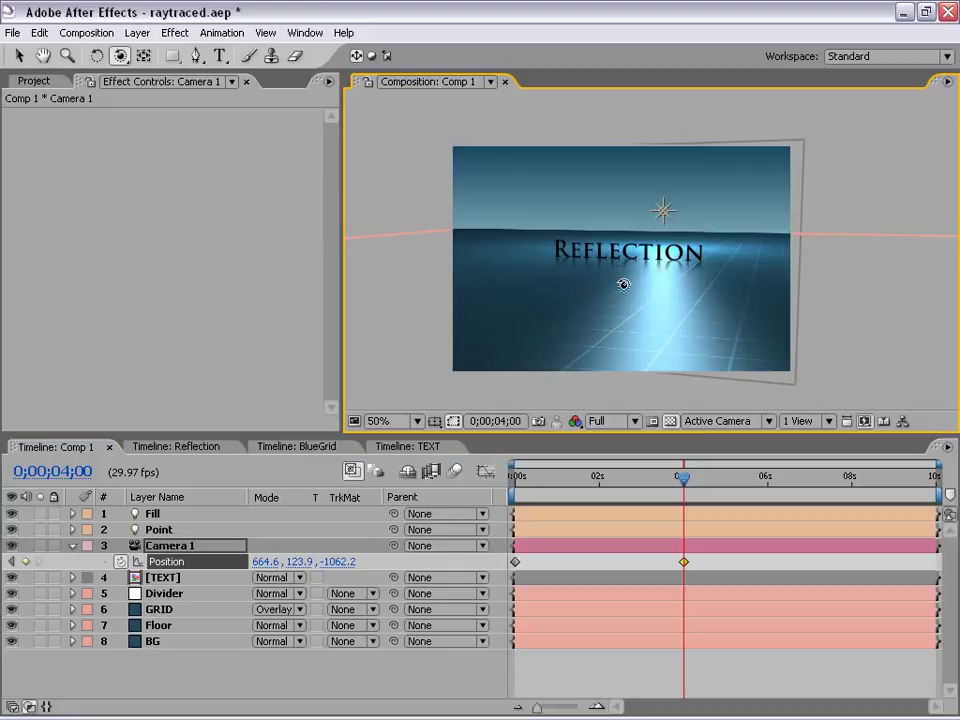
left_click_drag(623, 289, 623, 293)
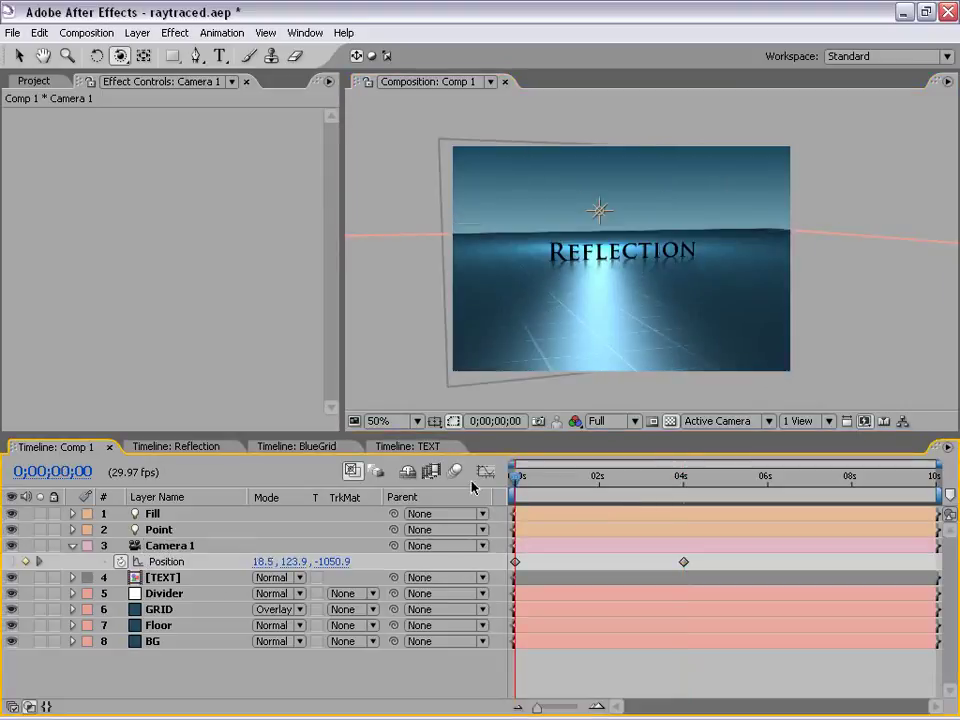
Scrub through the camera move and apply Easy Ease to both of Camera 1's position keyframes
left_click_drag(518, 487, 611, 488)
left_click(208, 565)
key("F9")
left_click(558, 664)
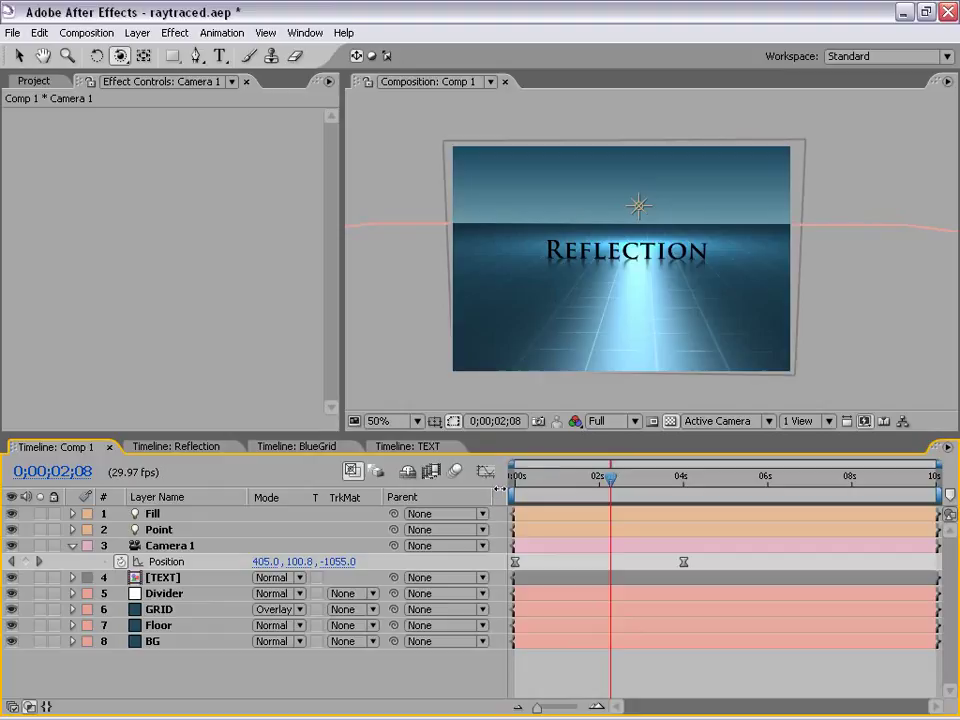
Review the eased position animation of Camera 1 in the Graph Editor
left_click(180, 562)
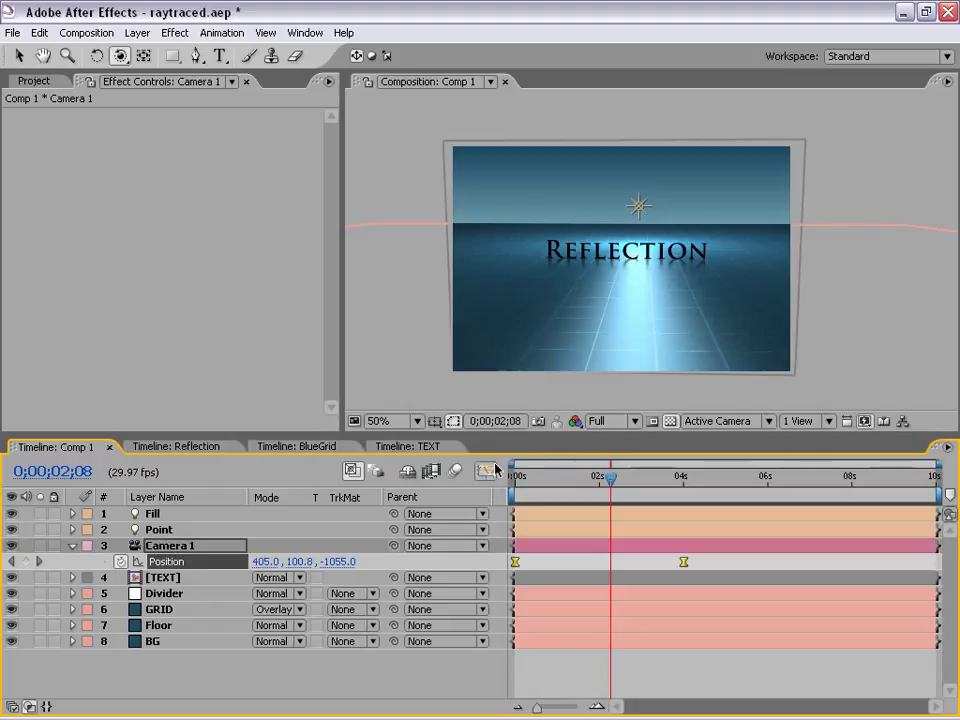
left_click(488, 470)
left_click_drag(611, 477, 541, 480)
left_click(487, 472)
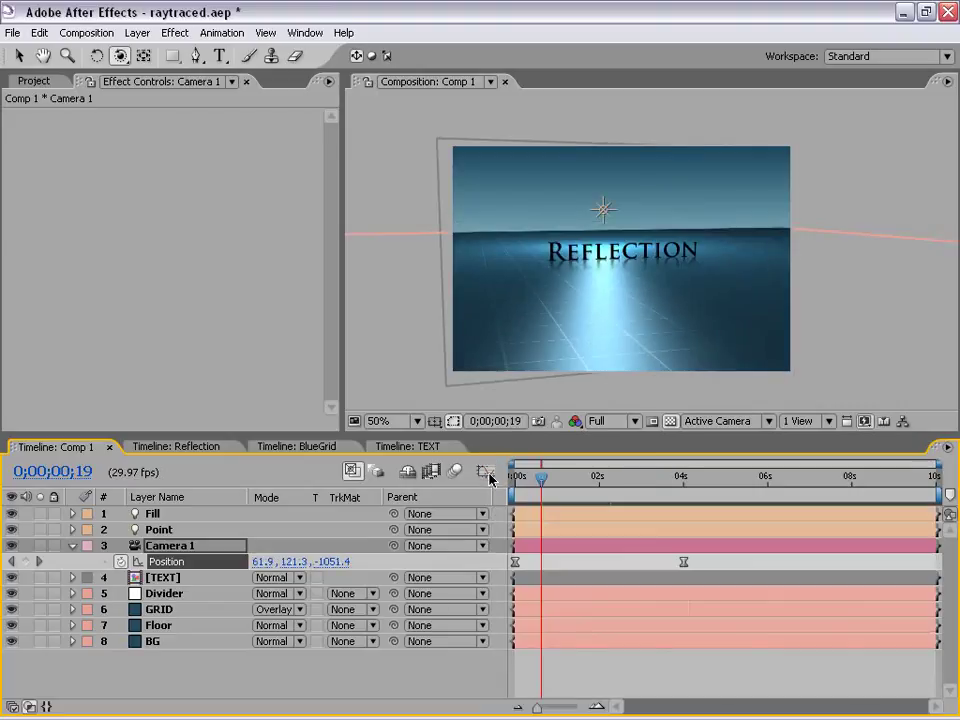
End the work area at about 4;15, RAM preview the camera move, and inspect the frame at full size
left_click_drag(542, 480, 514, 505)
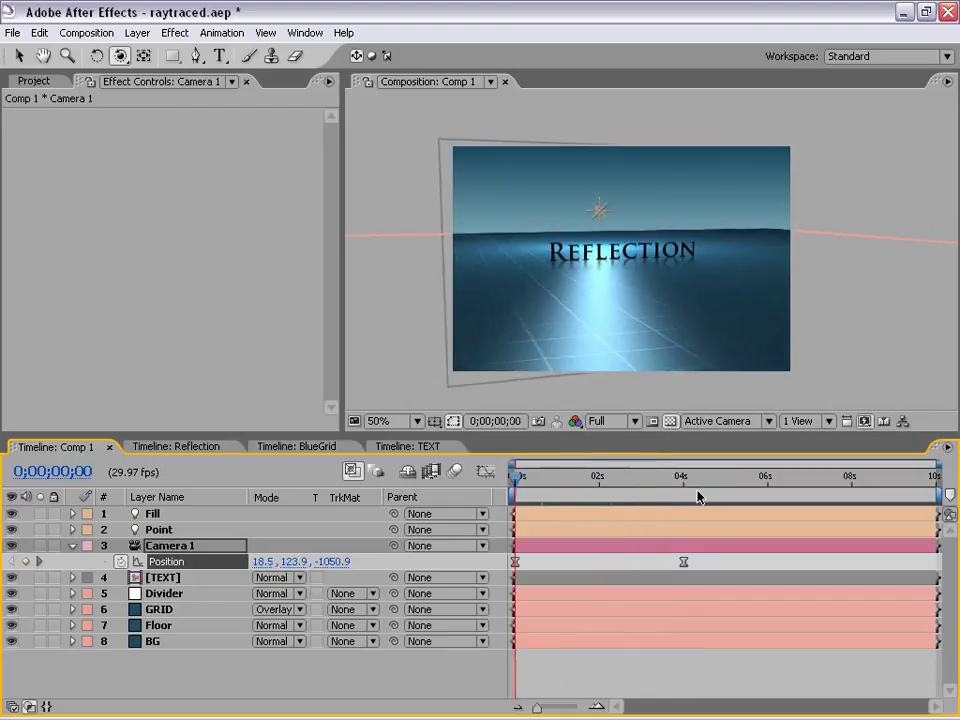
left_click(702, 481)
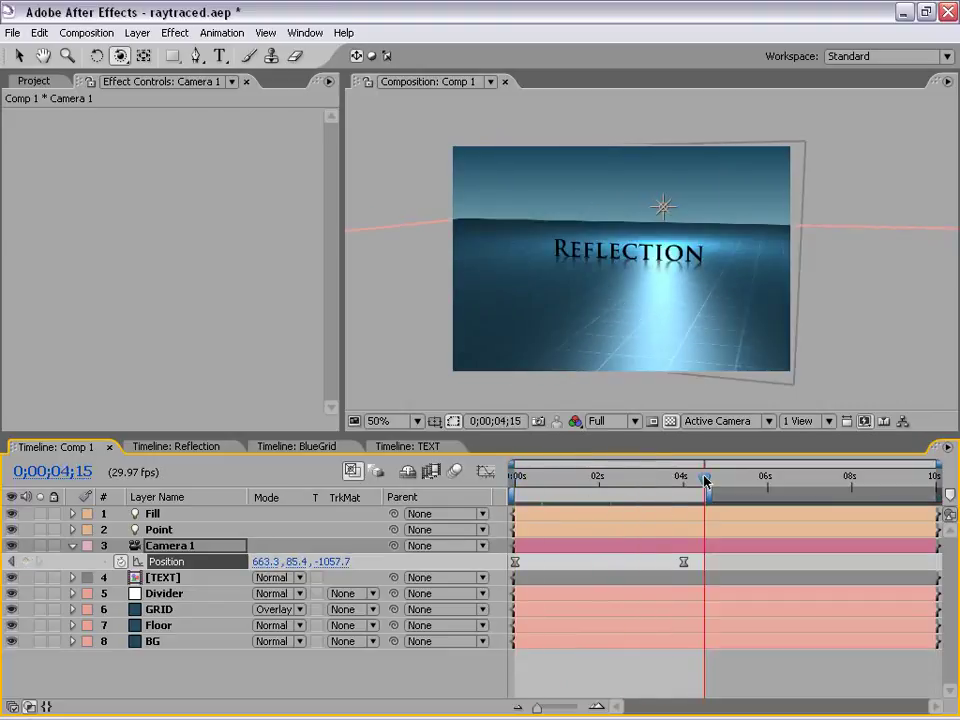
key("KP_0")
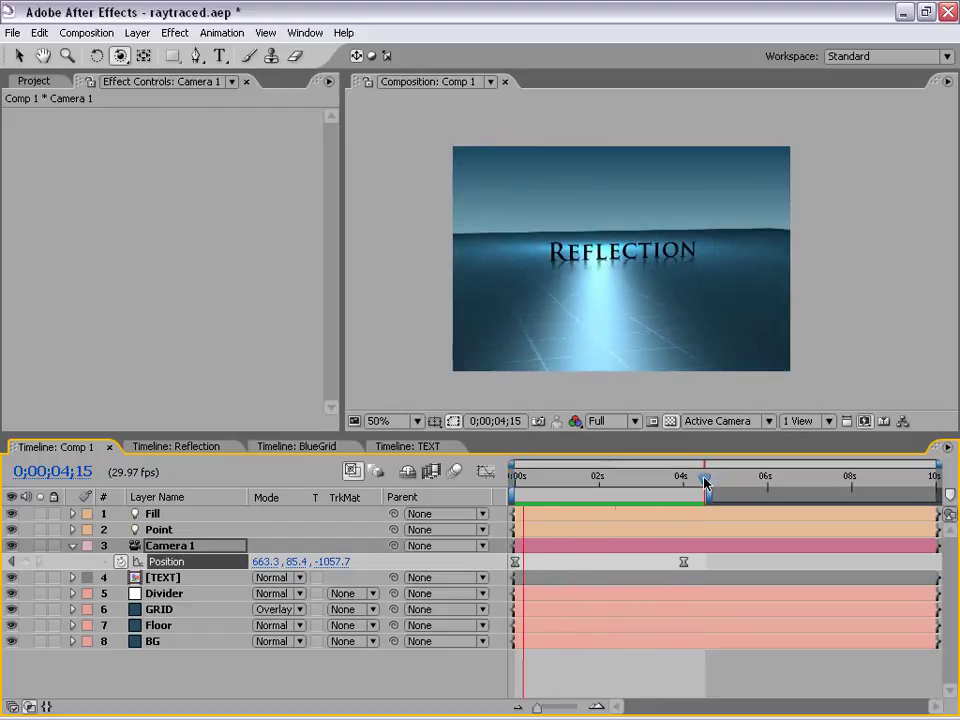
key("grave")
key("period")
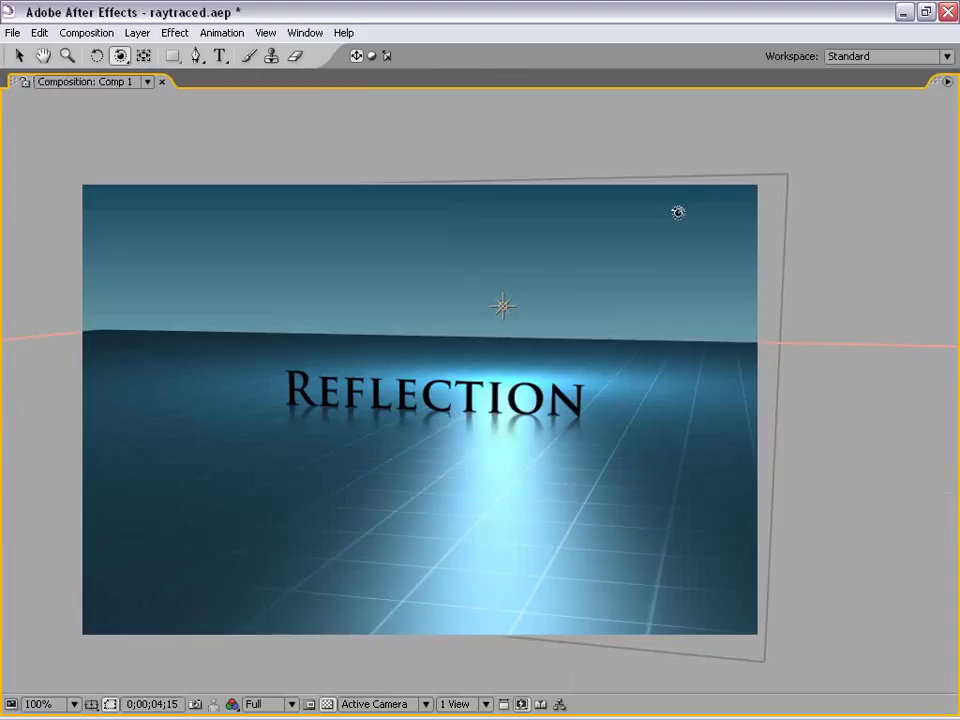
left_click_drag(693, 258, 662, 262)
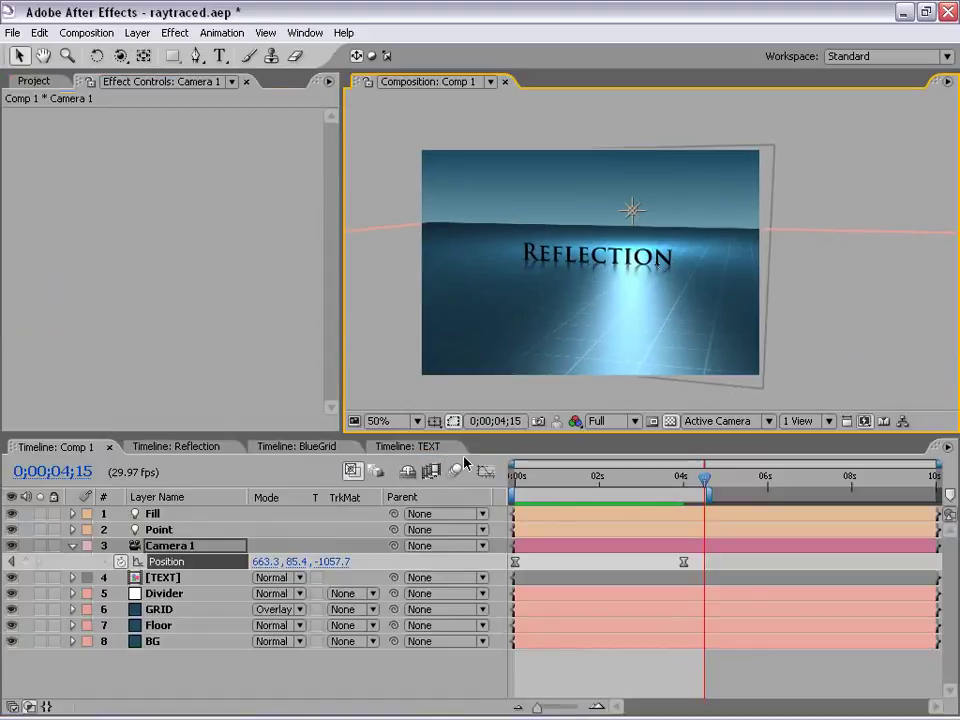
In the TEXT composition, parent the Reflection 2 layer to the Reflection layer
left_click(430, 449)
left_click_drag(688, 476, 460, 493)
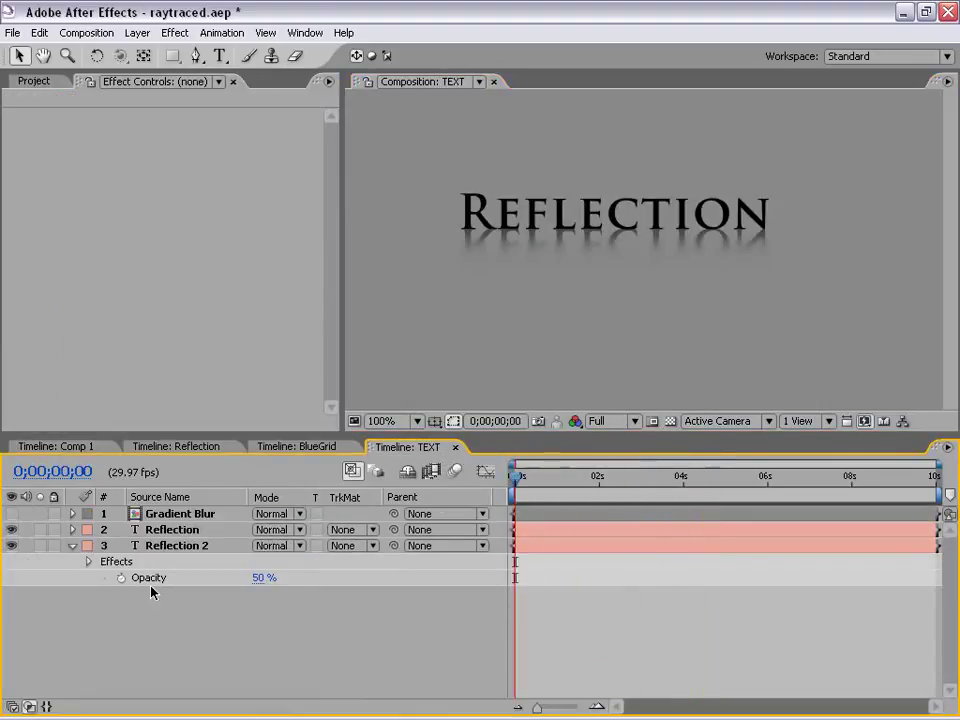
left_click(73, 547)
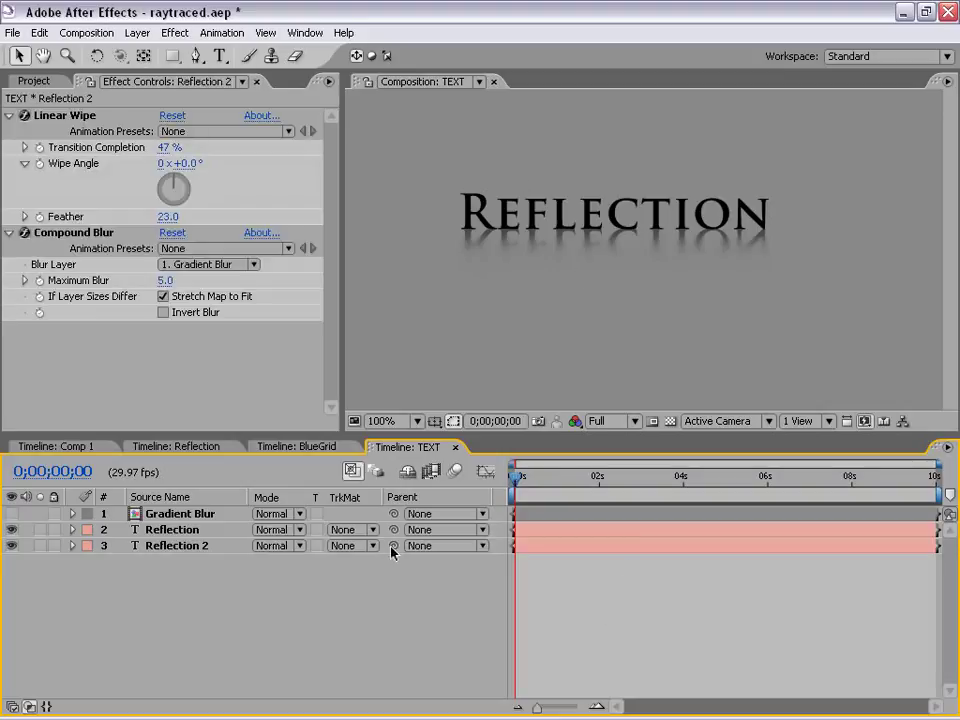
left_click_drag(393, 546, 160, 535)
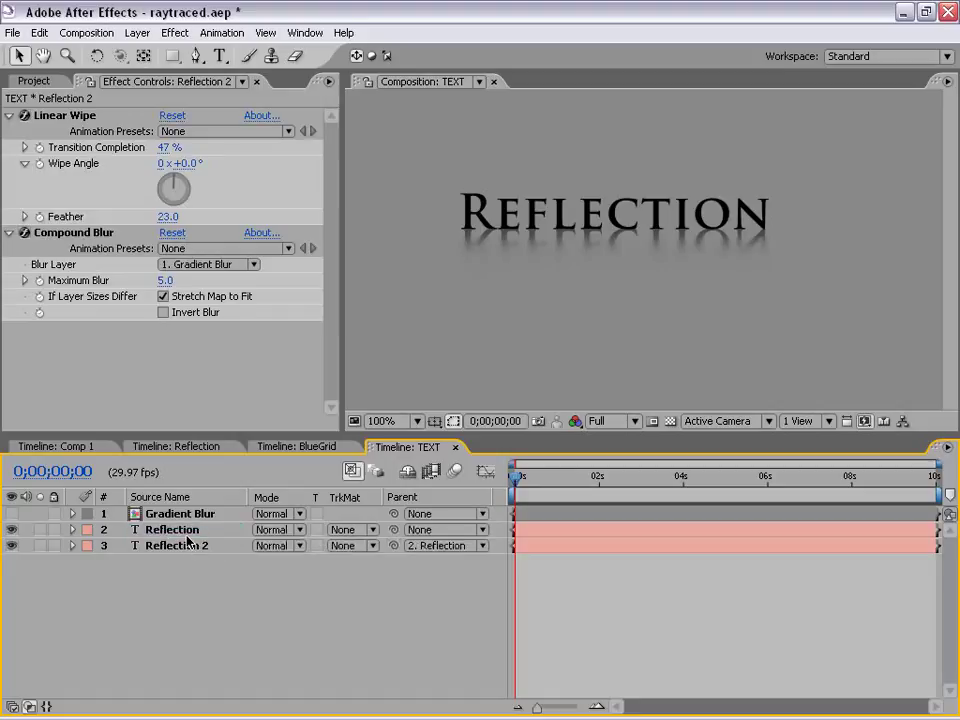
Try moving the Reflection text together with its parented reflection, and undo the move
left_click(537, 530)
mouse_move(613, 213)
left_mouse_down()
mouse_move(667, 199)
mouse_move(711, 219)
mouse_move(597, 218)
mouse_move(755, 215)
mouse_move(619, 216)
left_mouse_up()
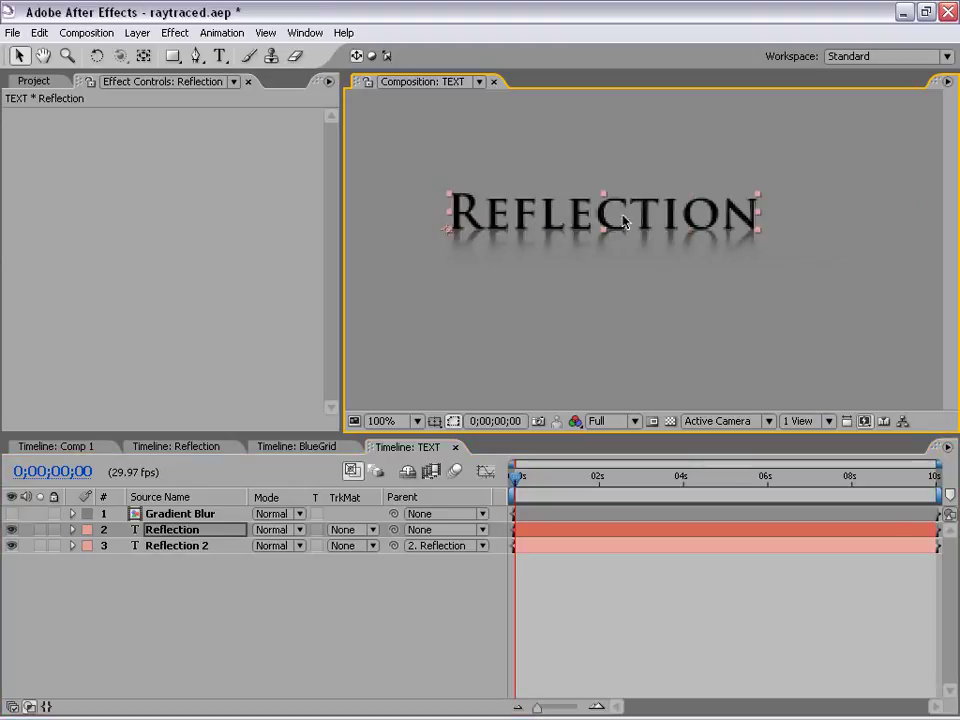
key("comma")
key("period")
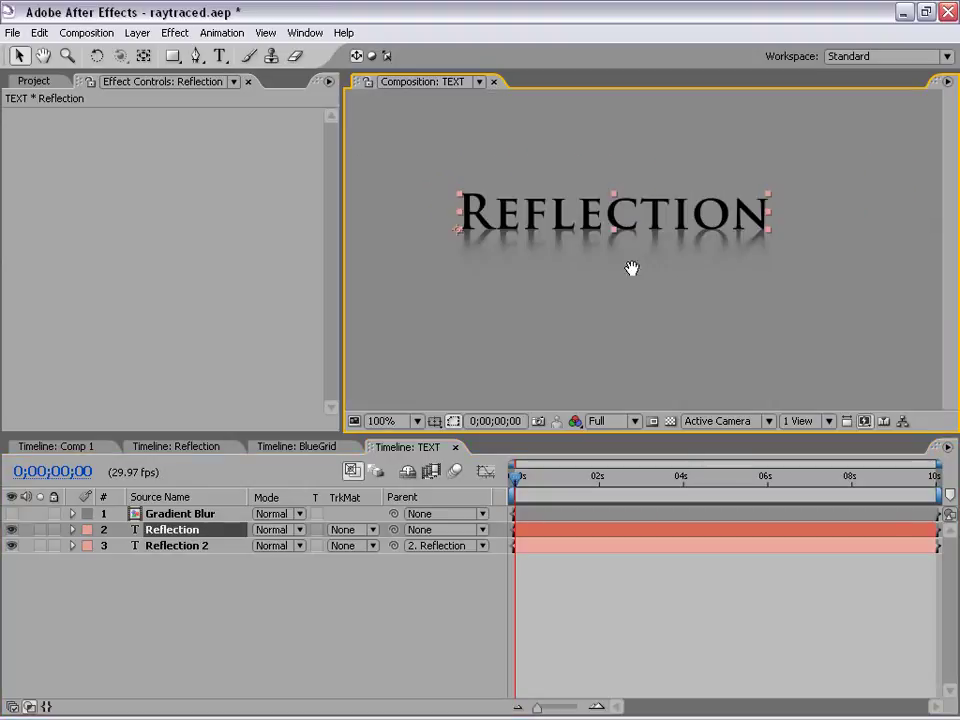
left_click(574, 611)
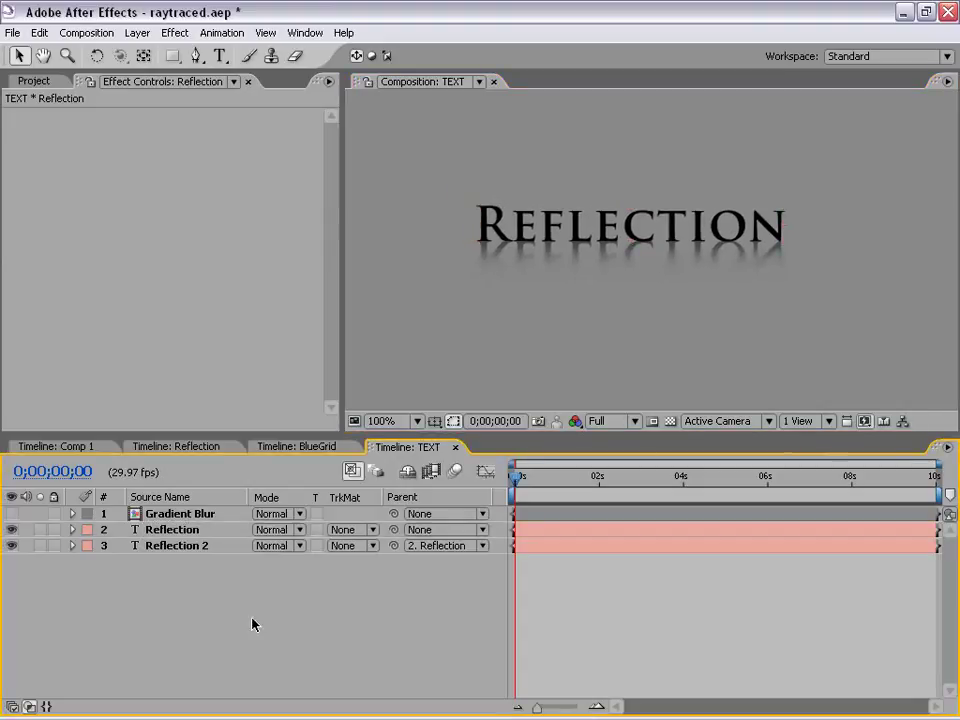
Link Reflection 2's Source Text to the Reflection layer's Source Text with the expression thisComp.layer("Reflection").text.sourceText
left_click(72, 546)
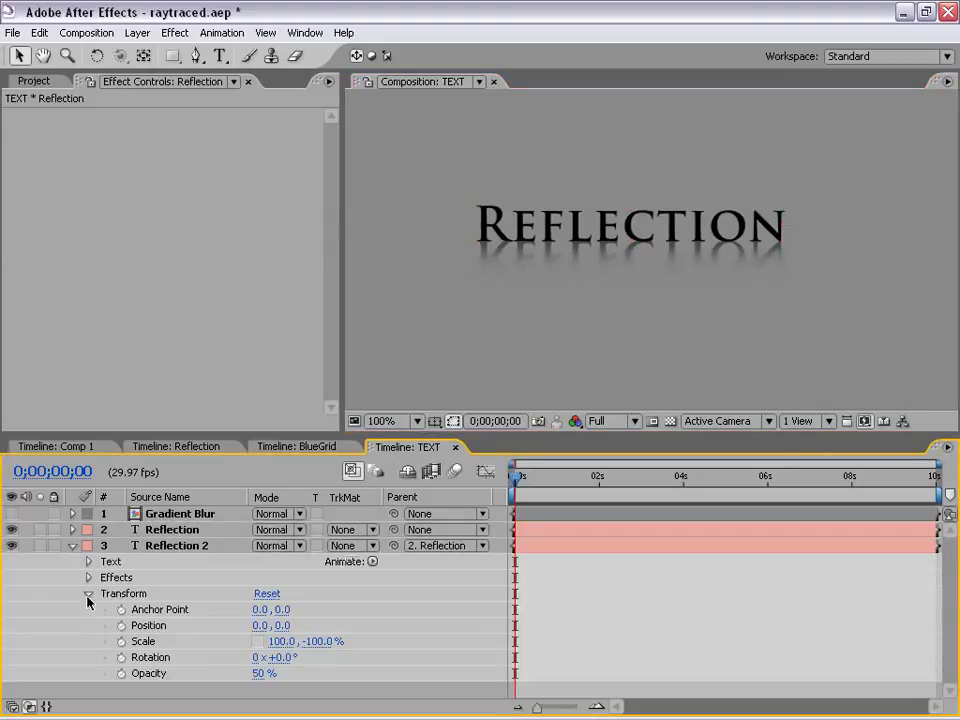
left_click(88, 593)
left_click(160, 547)
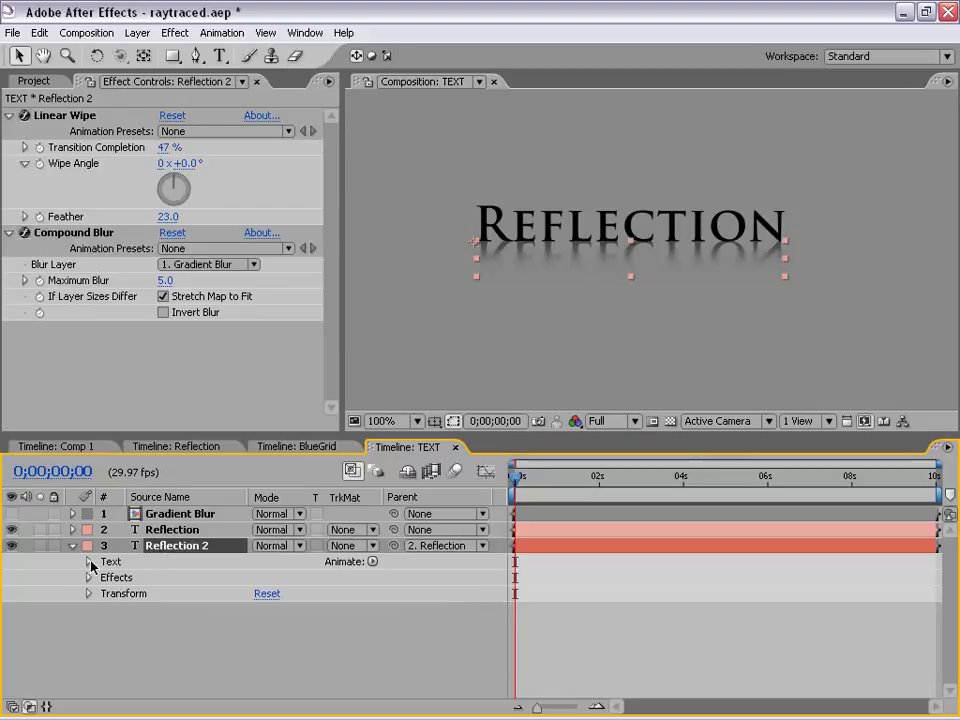
left_click(89, 563)
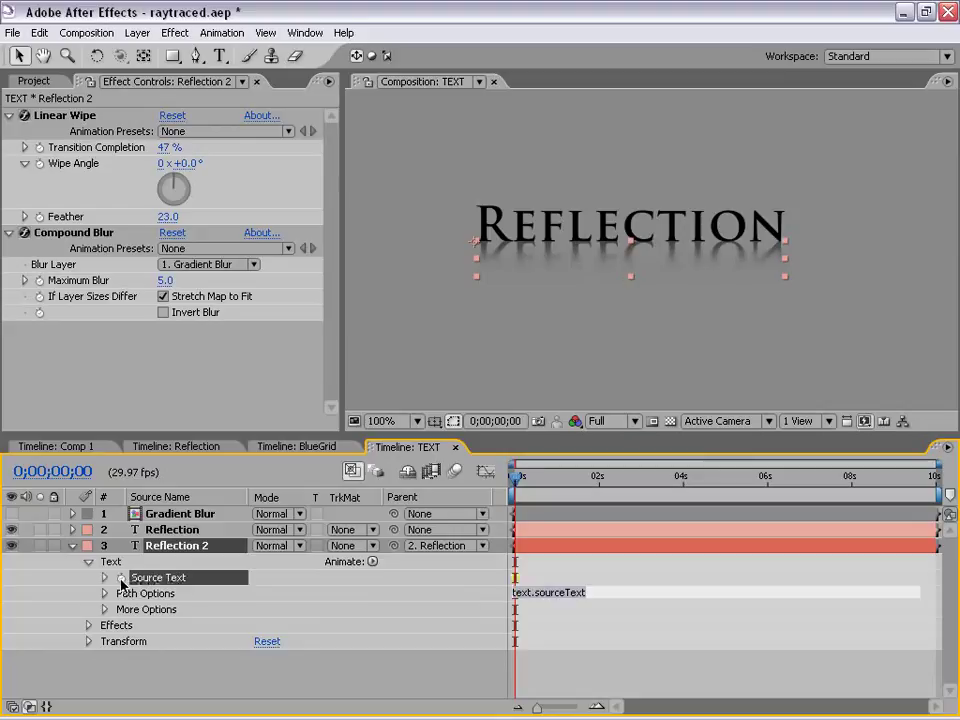
left_click(121, 578, "alt")
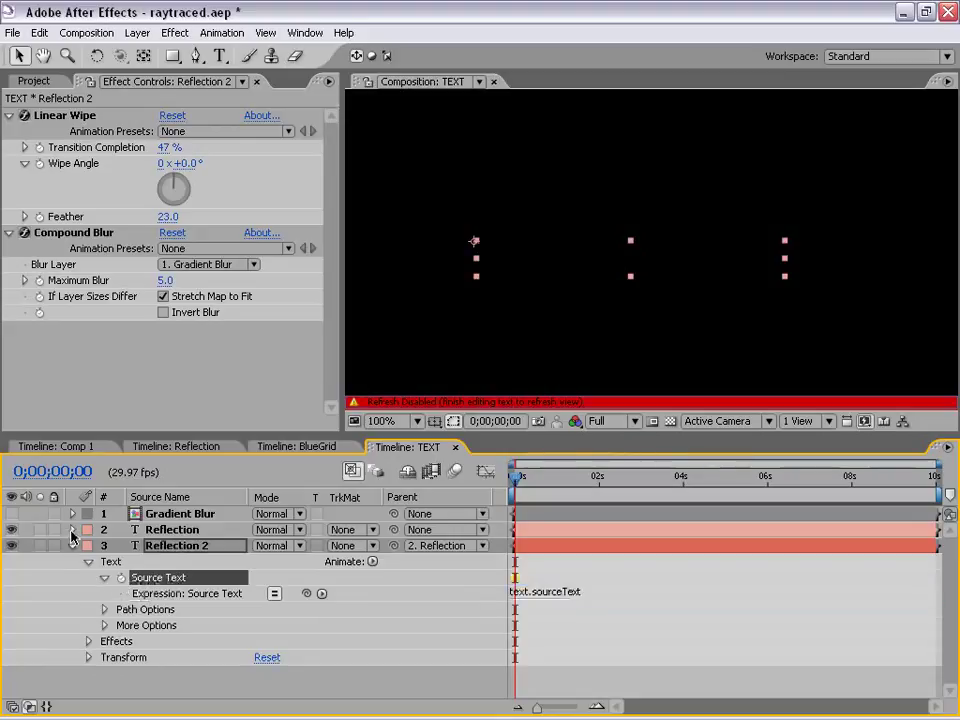
left_click(72, 530)
left_click(88, 546)
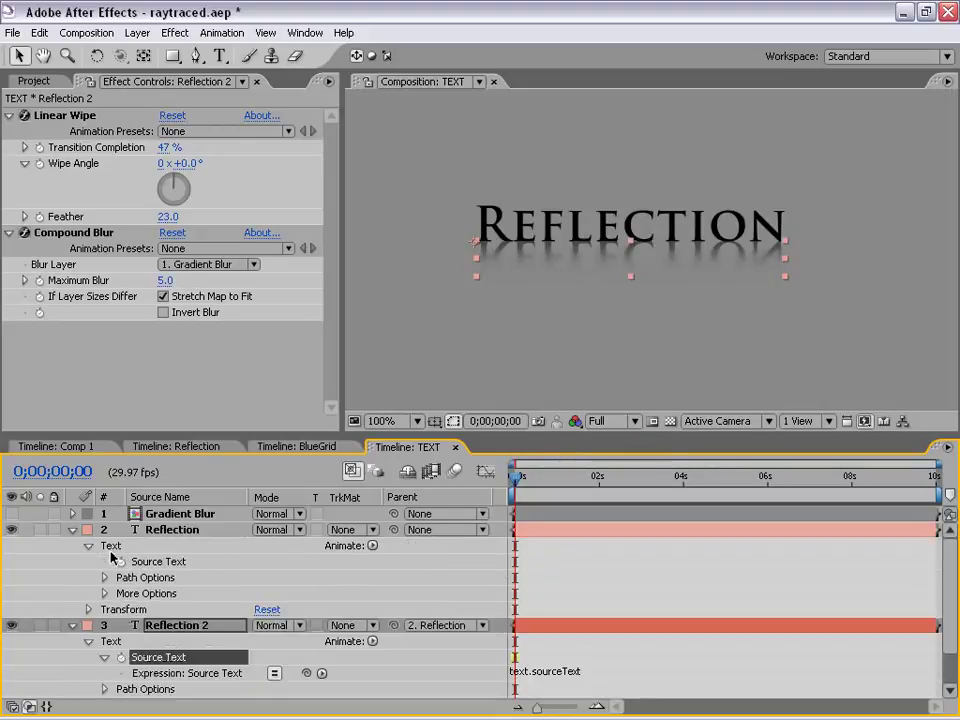
left_click_drag(205, 440, 205, 352)
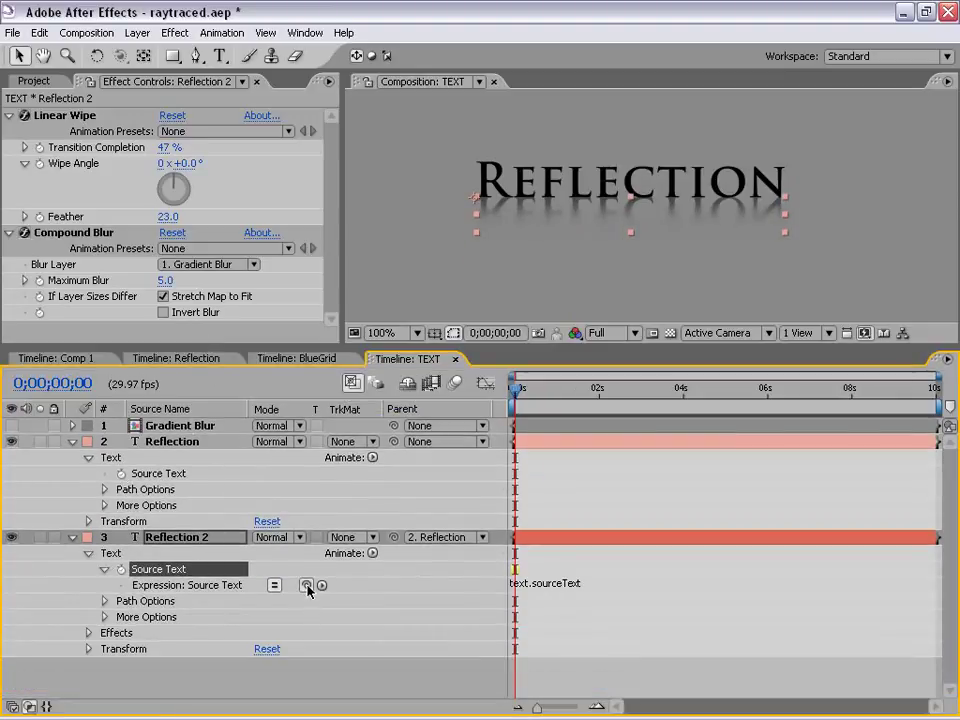
left_click_drag(307, 588, 175, 478)
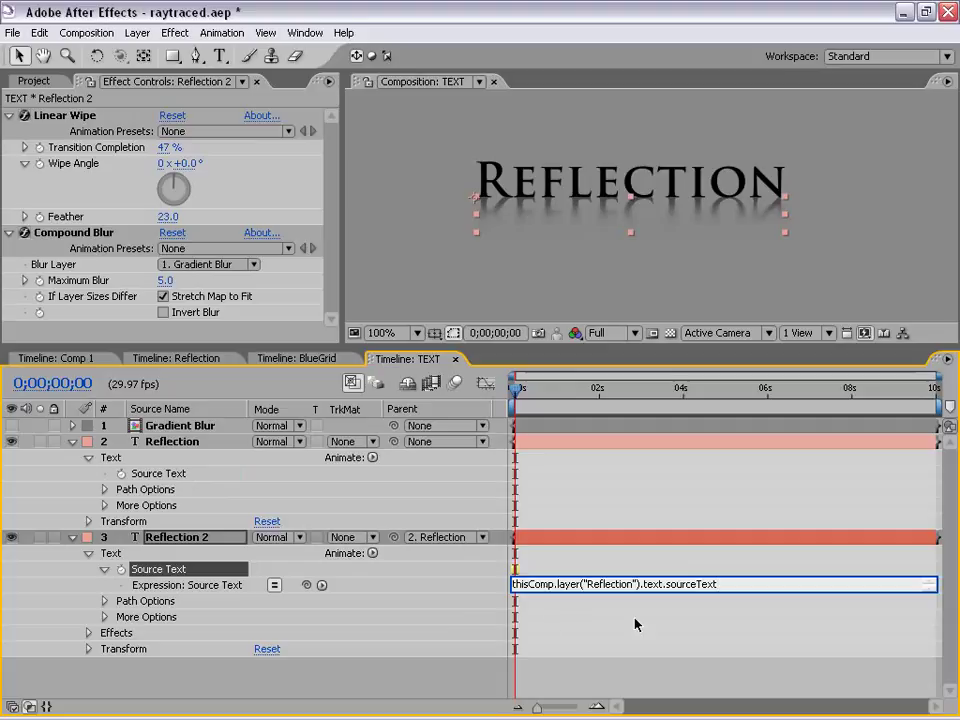
left_click(577, 500)
In the TEXT composition, replace the Reflection layer's text with "CreativeCow" and deselect the layer
left_click(546, 441)
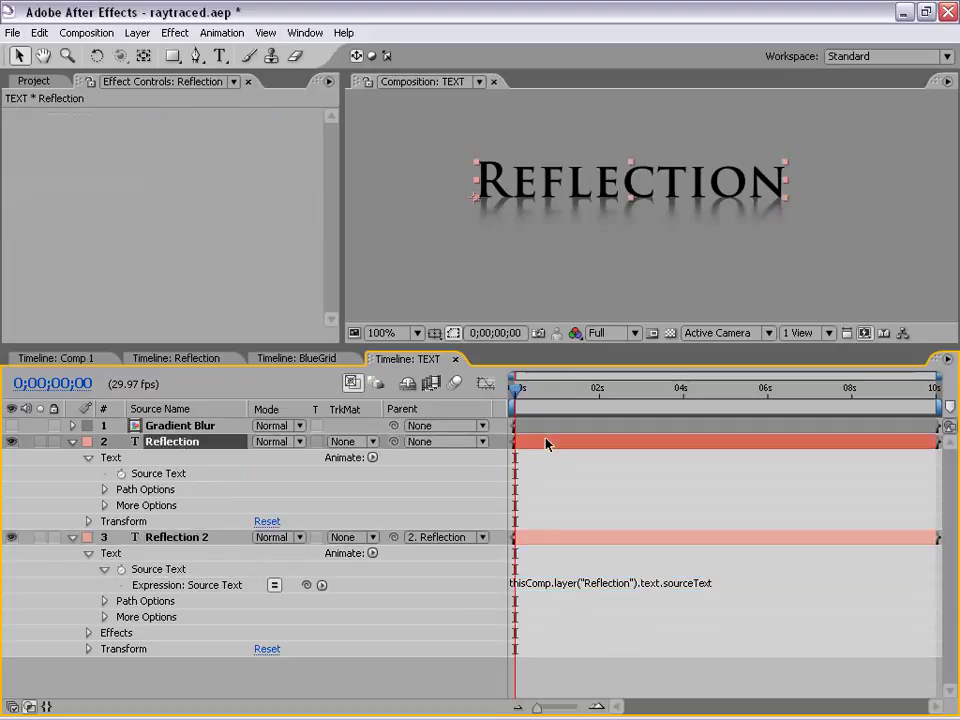
double_click(566, 182)
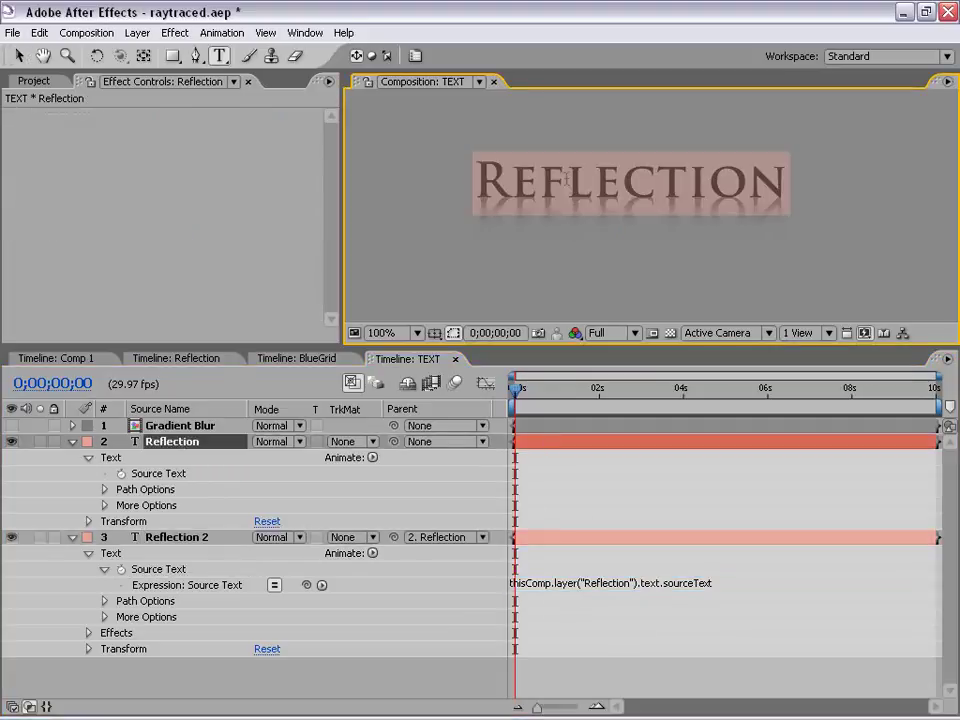
type("C")
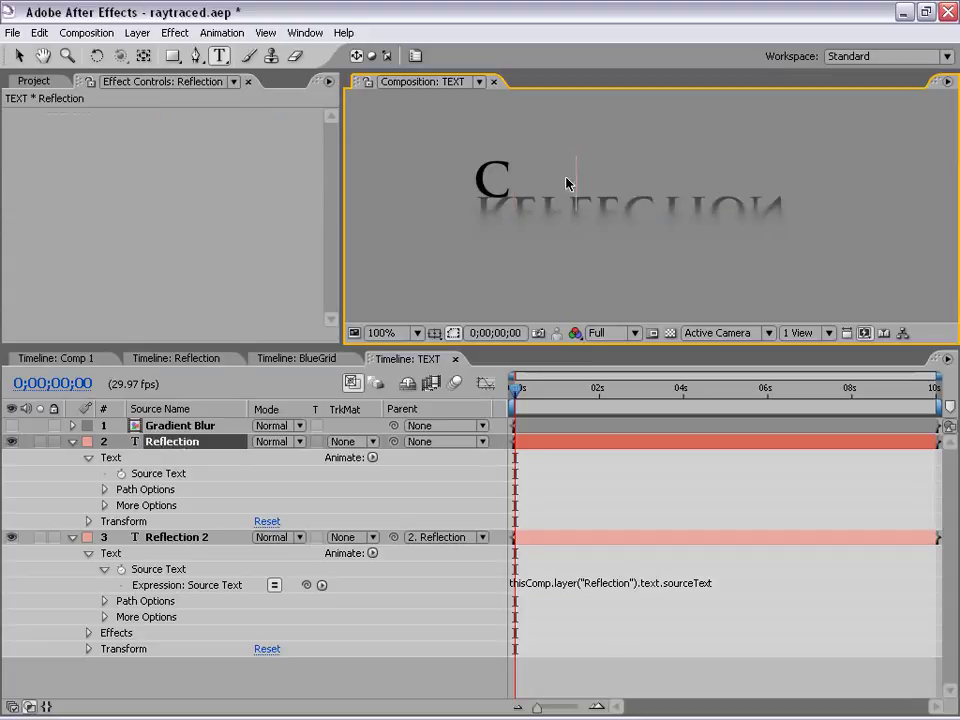
type("reative Co")
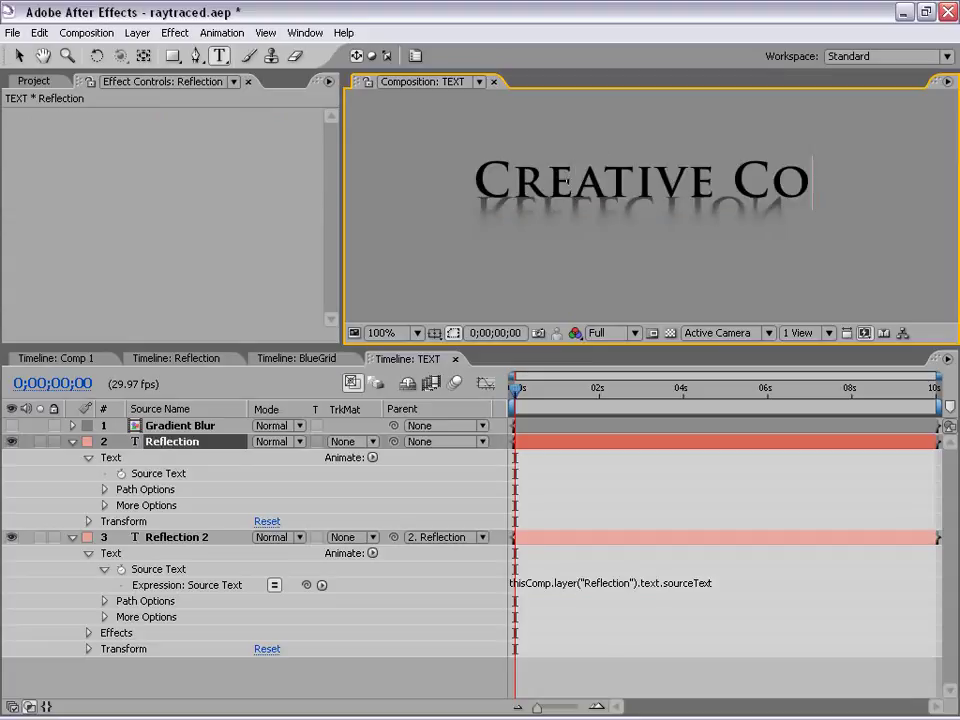
key("BackSpace")
key("BackSpace")
key("BackSpace")
type("Cow")
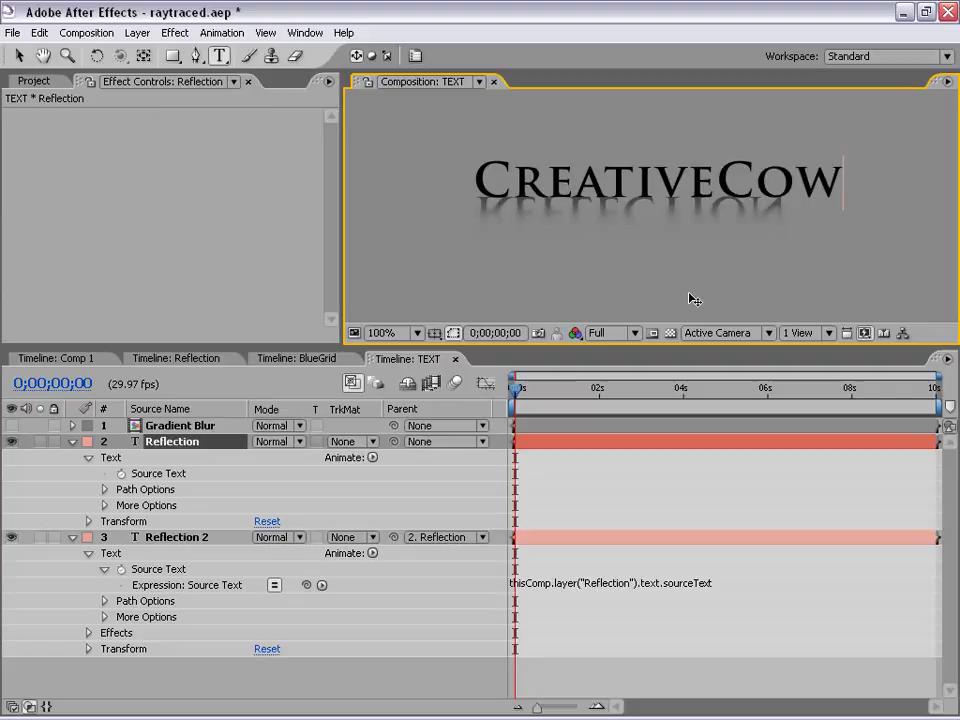
key("KP_Enter")
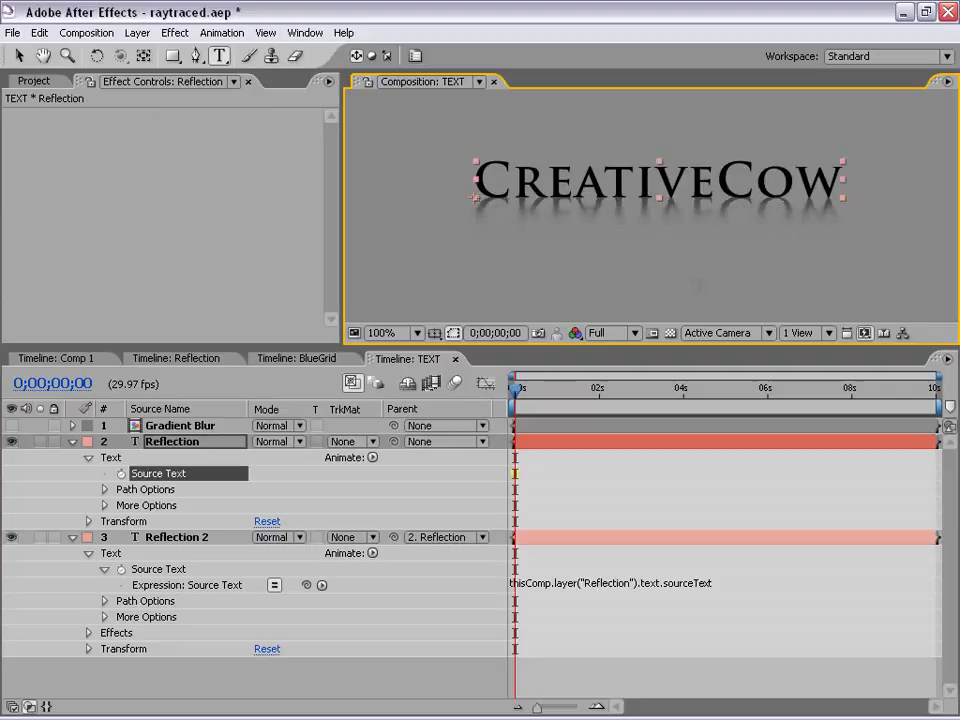
key("v")
left_click(589, 497)
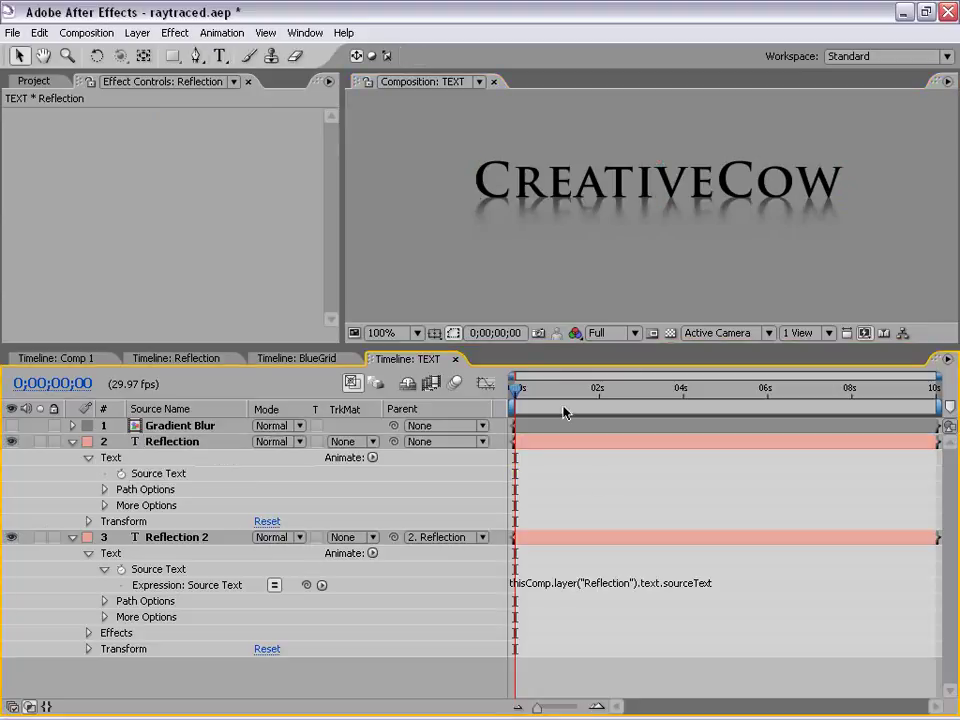
Move the CreativeCow text so it sits roughly centred horizontally in the TEXT composition
left_click(620, 196)
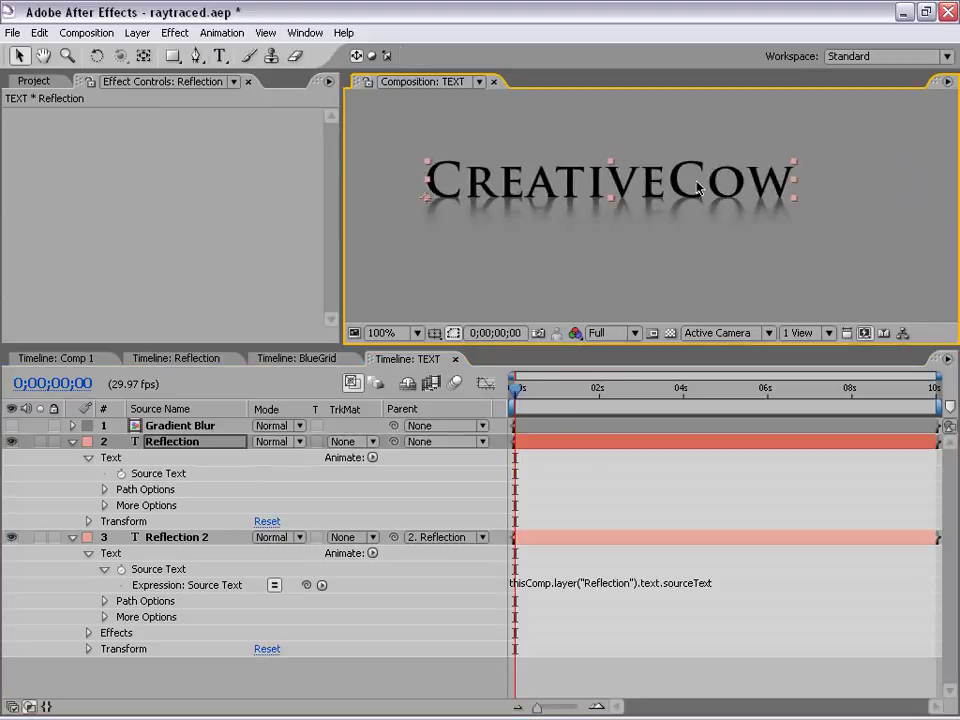
key("comma")
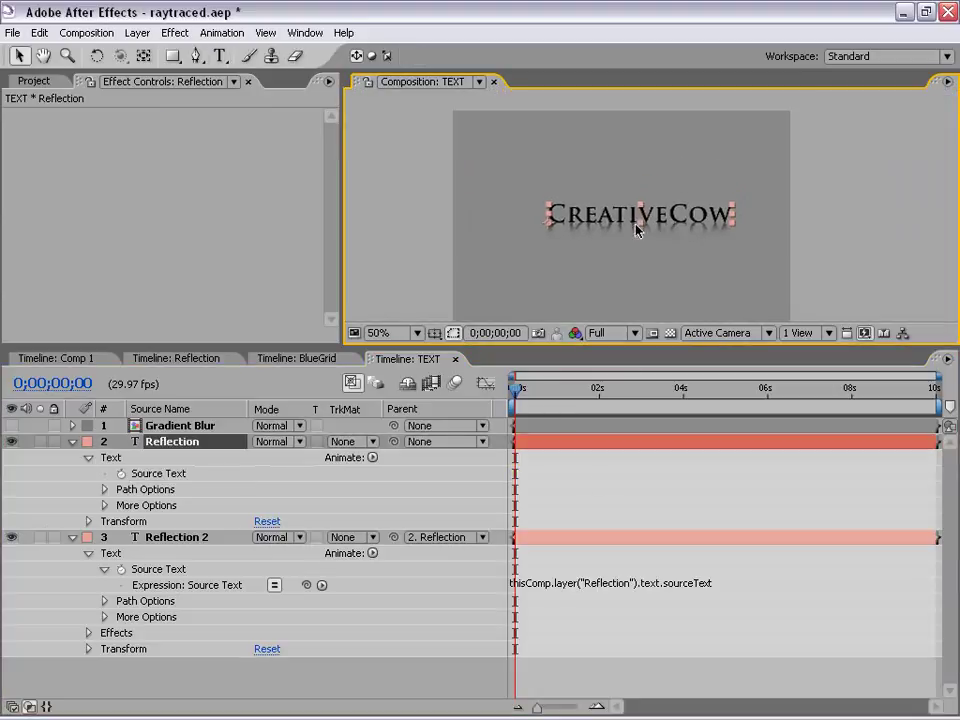
left_click_drag(673, 222, 662, 224)
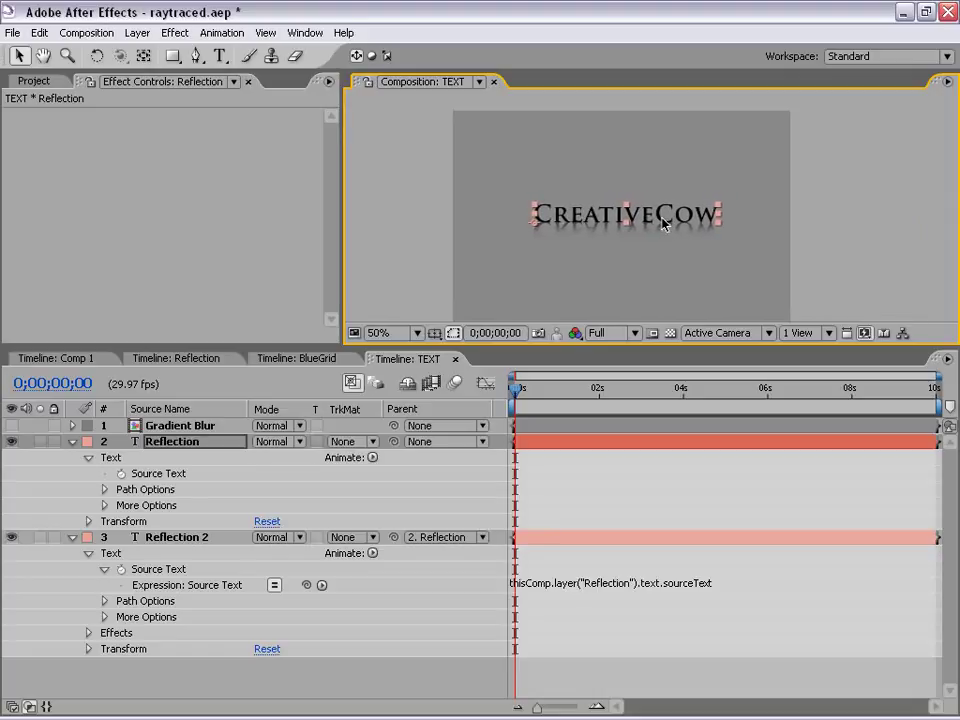
key("period")
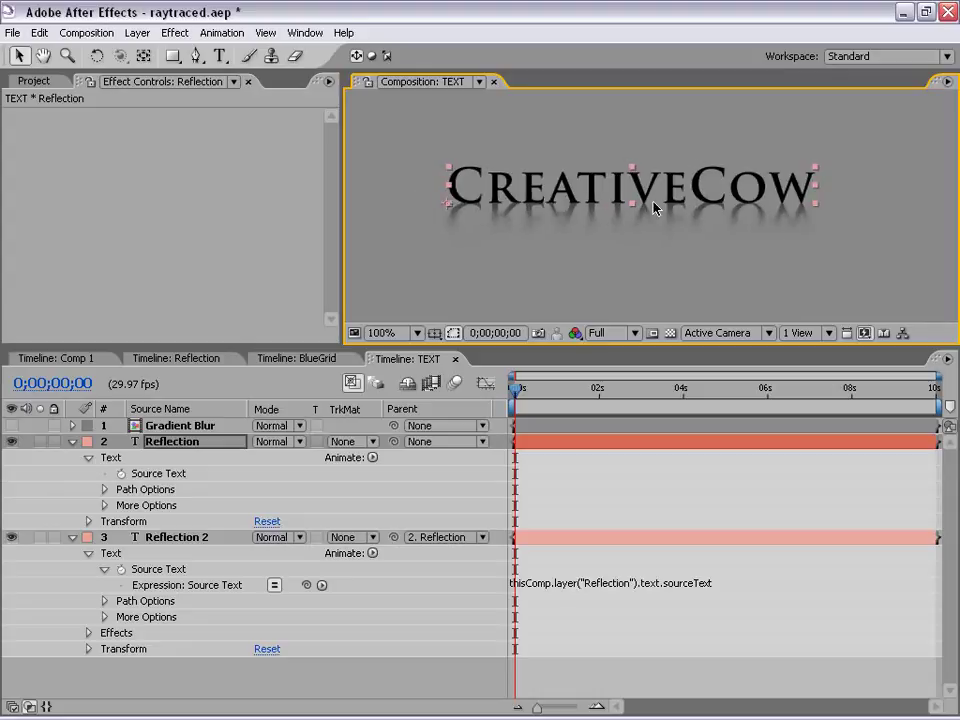
Try raising the CreativeCow text, undo that move, and shift the text sideways to the left
left_click_drag(665, 192, 665, 170)
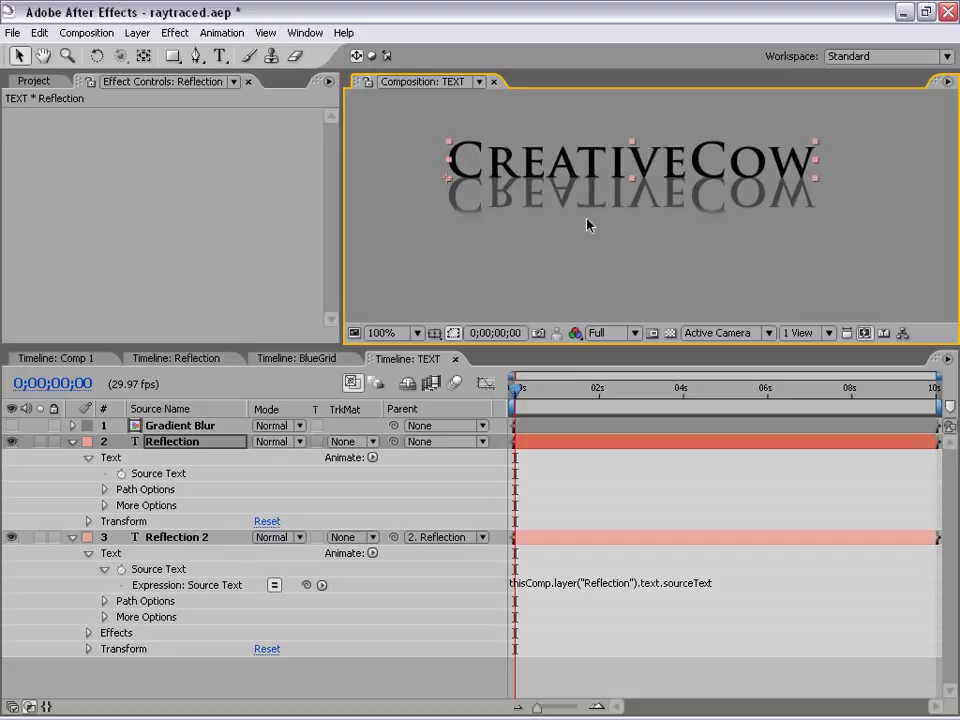
key("ctrl+z")
left_click_drag(668, 199, 632, 206)
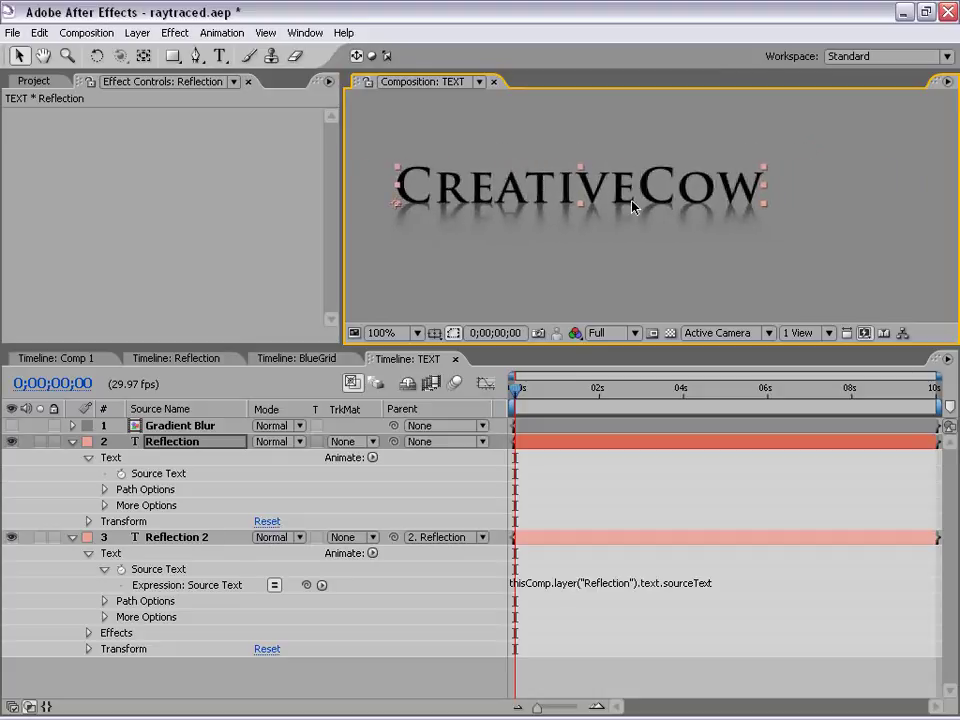
key("comma")
Return to Comp 1, inspect the CreativeCow text in the scene at full size, and save the project
left_click(589, 471)
left_click(72, 360)
key("grave")
key("period")
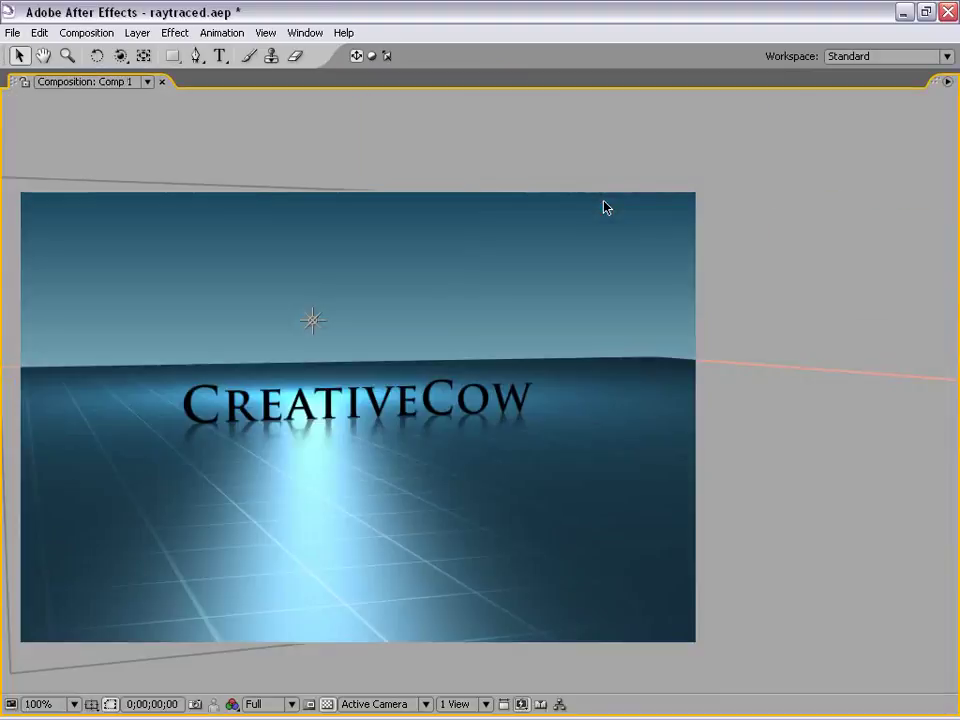
left_click_drag(505, 435, 664, 384)
key("grave")
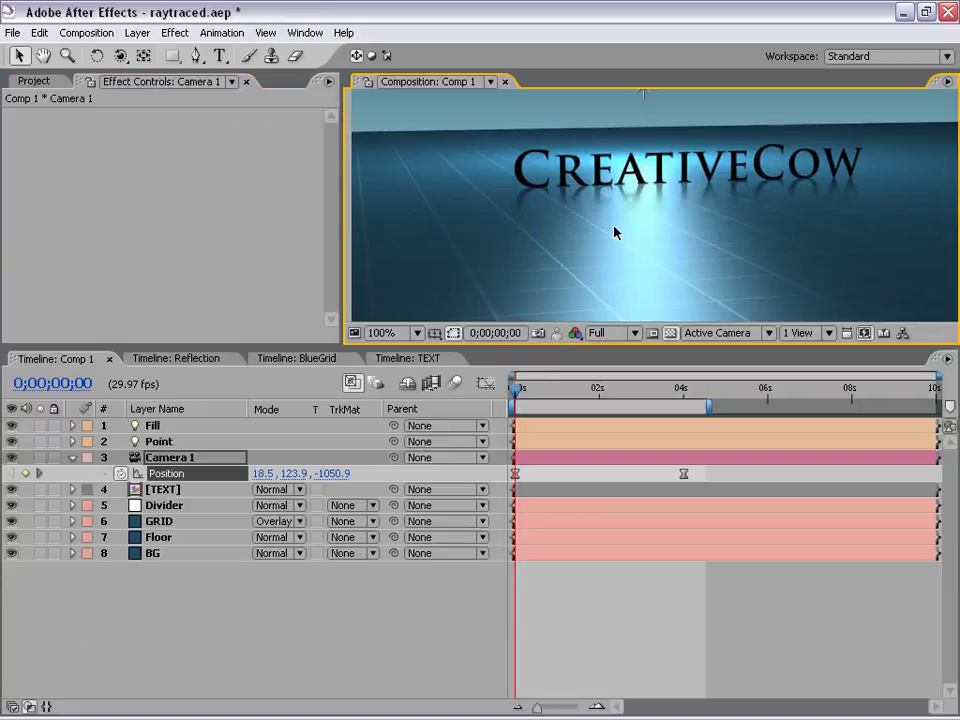
key("comma")
key("comma")
key("ctrl+s")
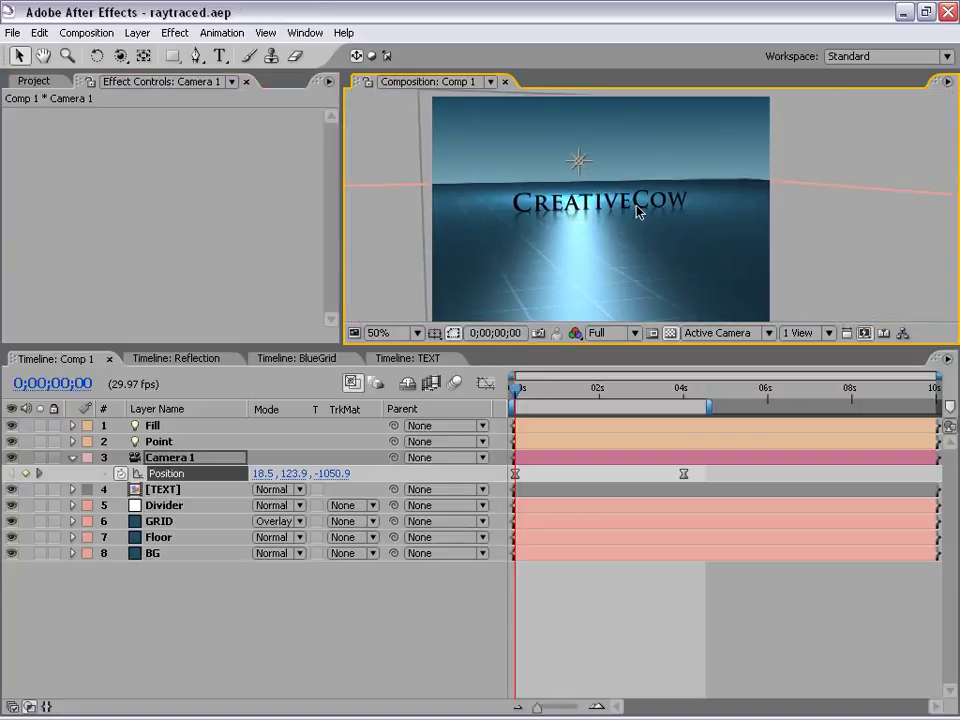
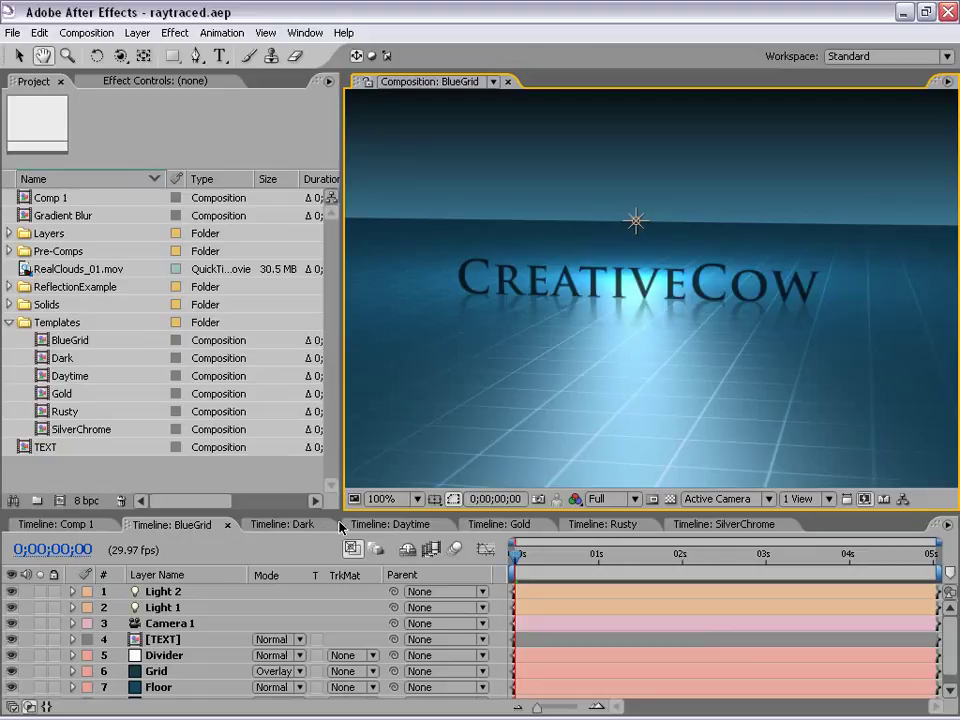
Examine the Dark and Daytime template compositions, scrubbing Dark to 0;00;01;17 to view its camera move
left_click(279, 533)
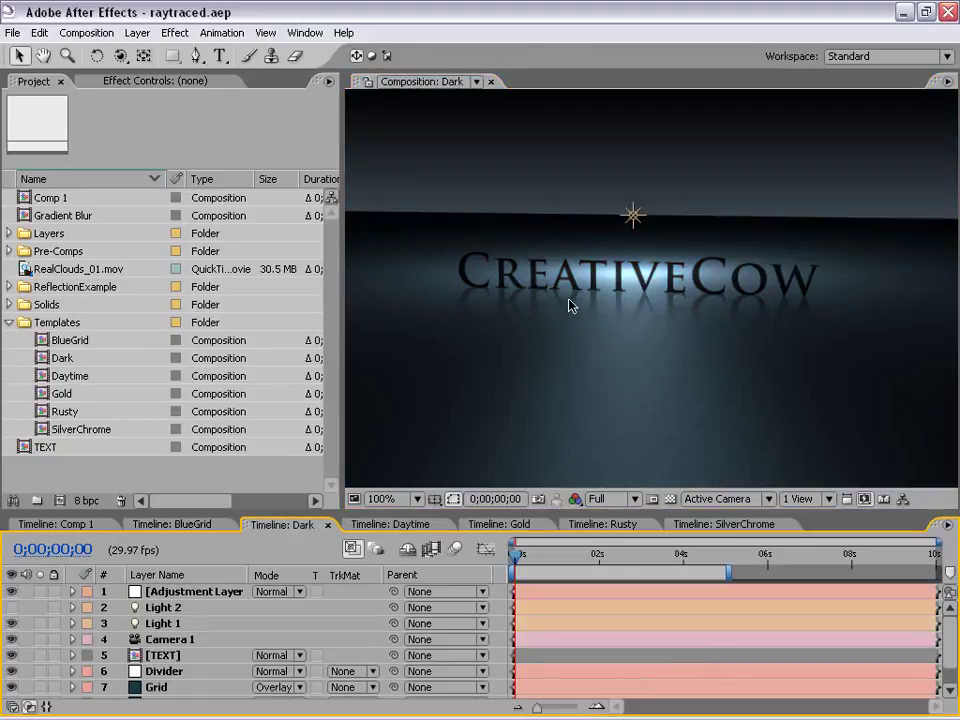
left_click_drag(536, 554, 581, 556)
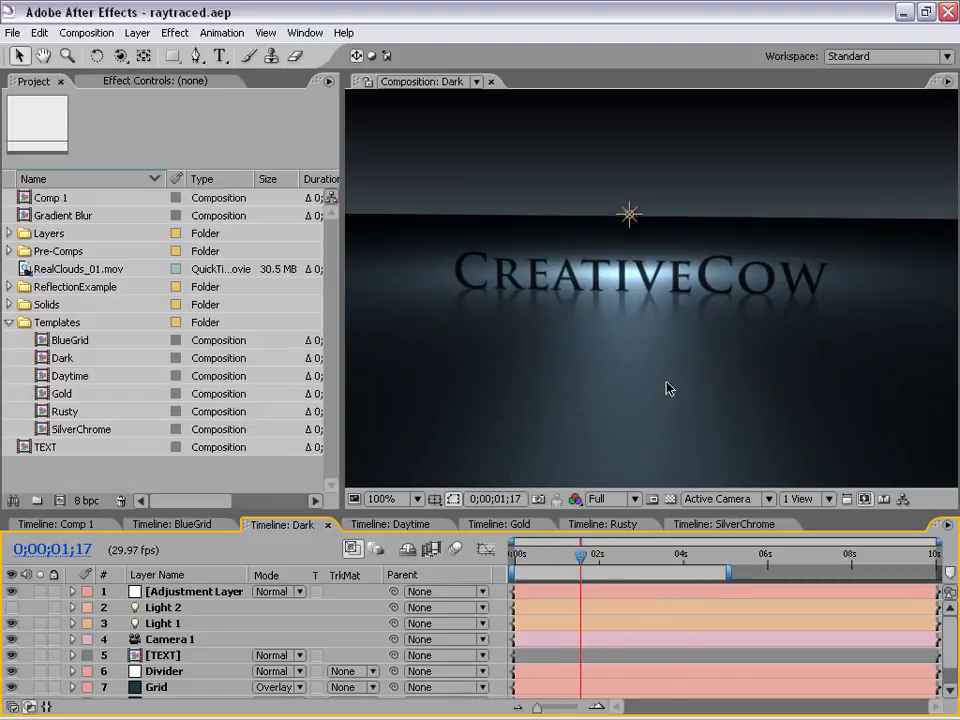
left_click(432, 527)
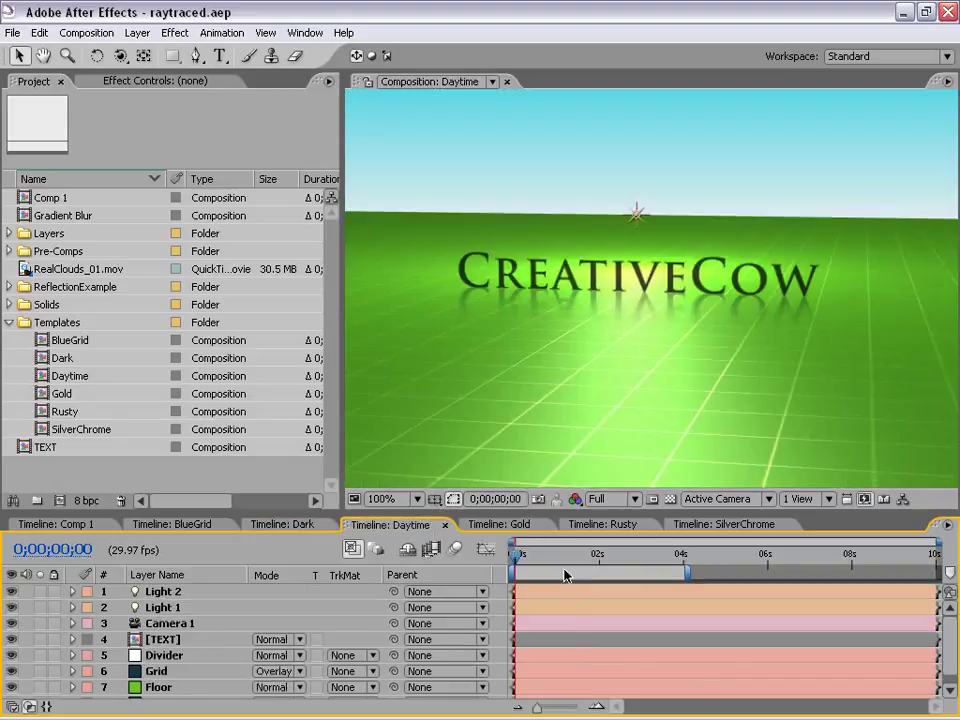
scroll(632, 340, "down", 1)
scroll(667, 374, "up", 1)
left_click_drag(693, 338, 685, 349)
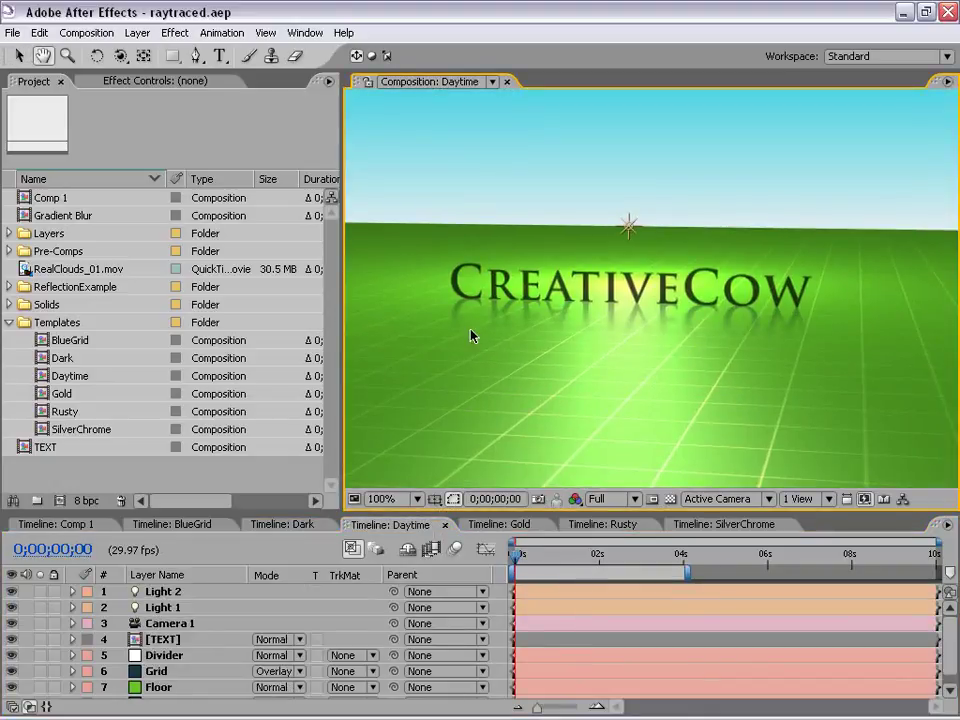
Examine the Gold, Rusty, SilverChrome and VC template compositions, scrubbing SilverChrome to 0;00;03;16
left_click(492, 526)
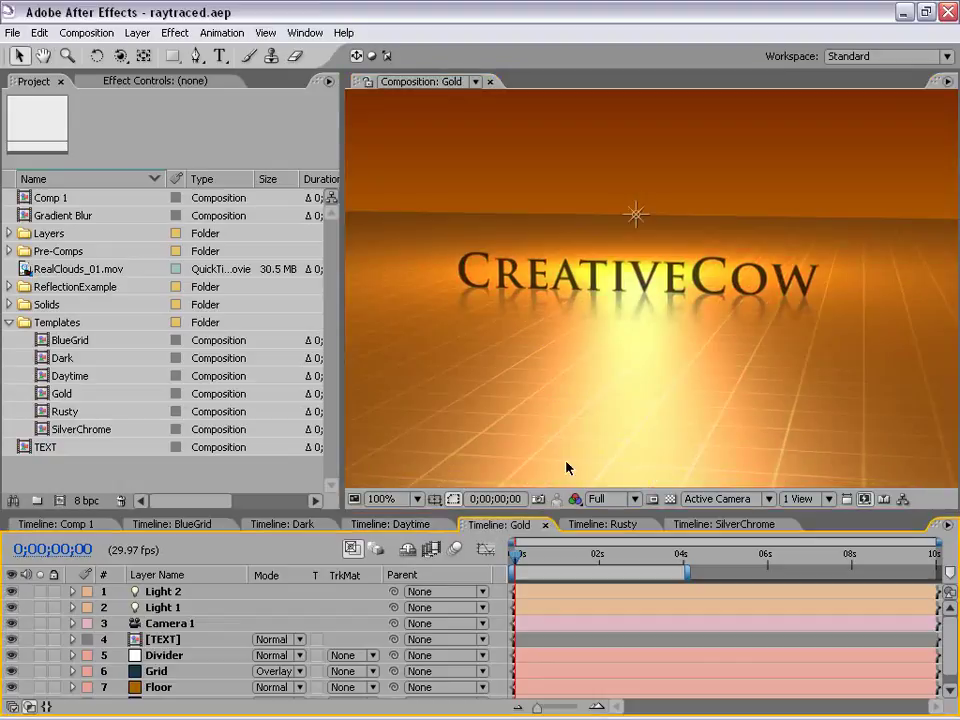
left_click(603, 527)
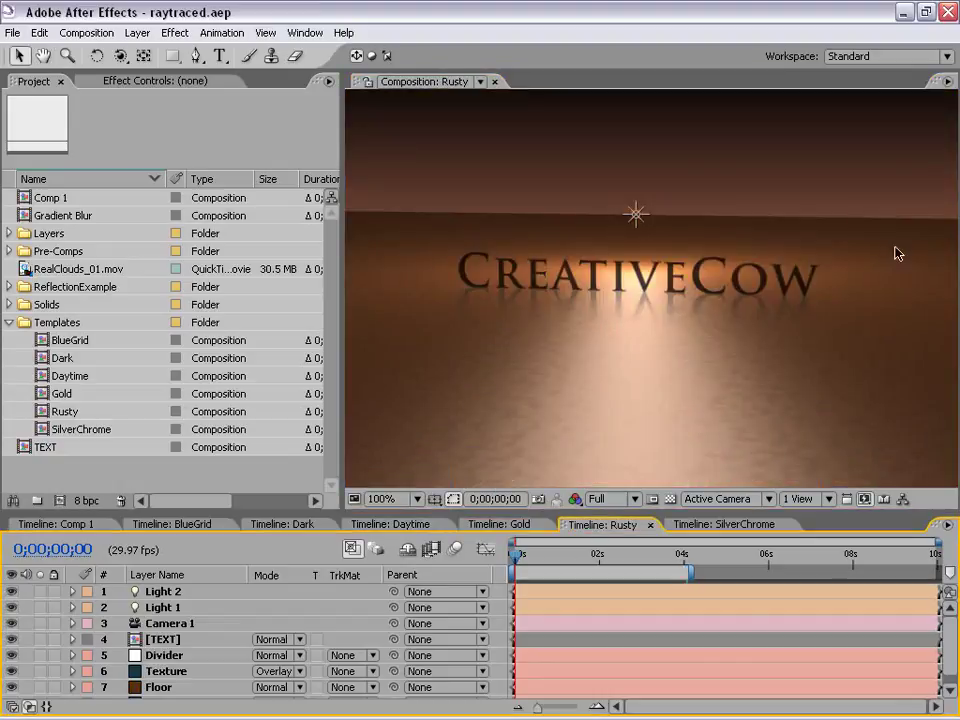
left_click(722, 525)
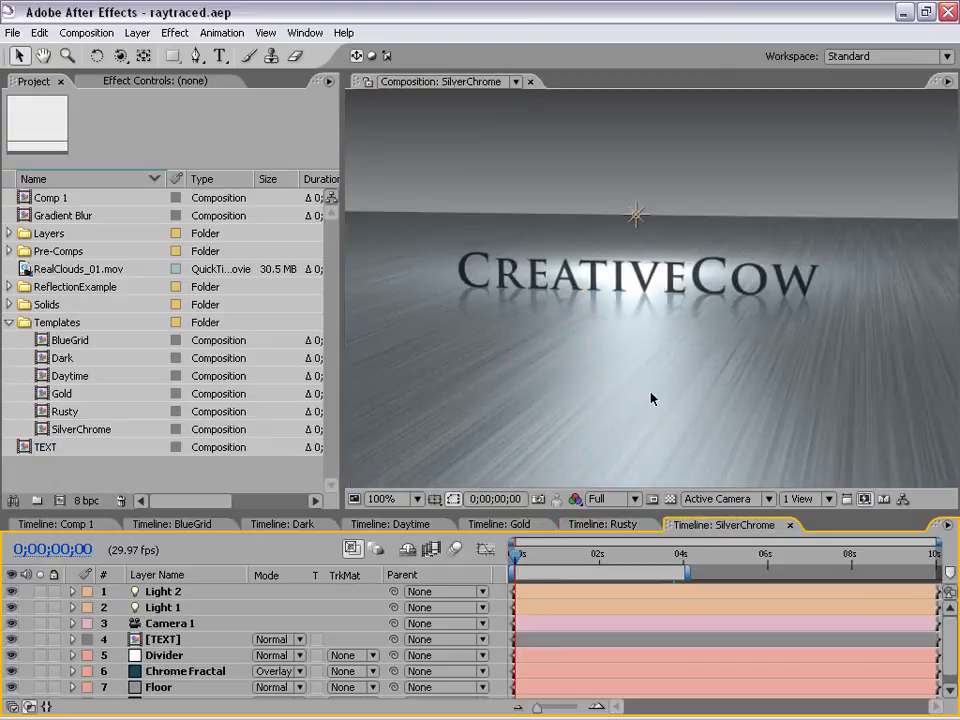
left_click_drag(549, 562, 663, 558)
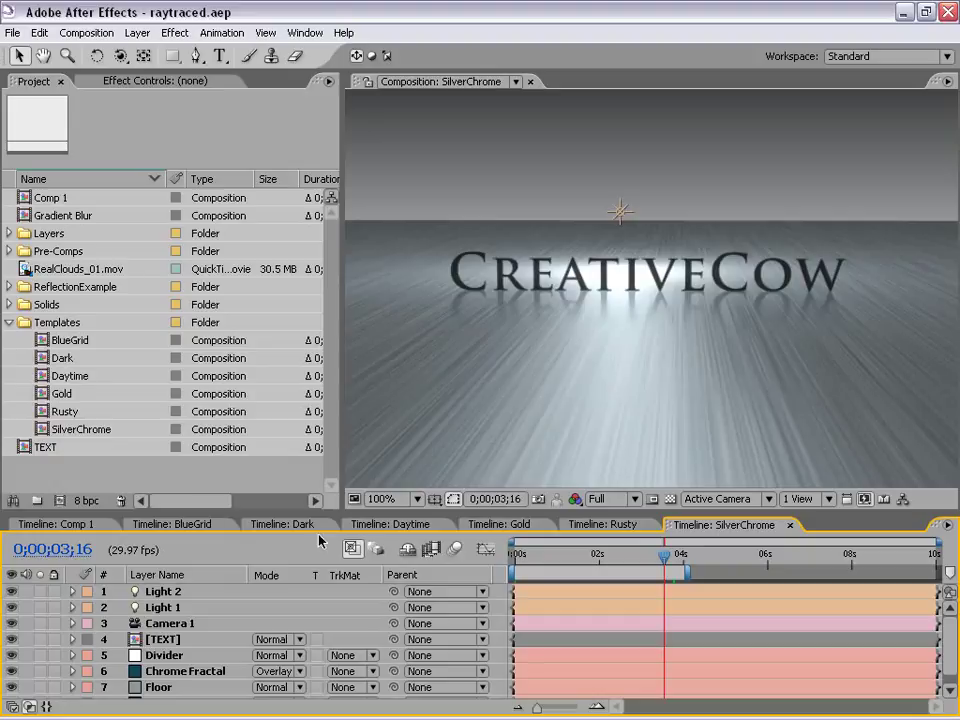
left_click(280, 525)
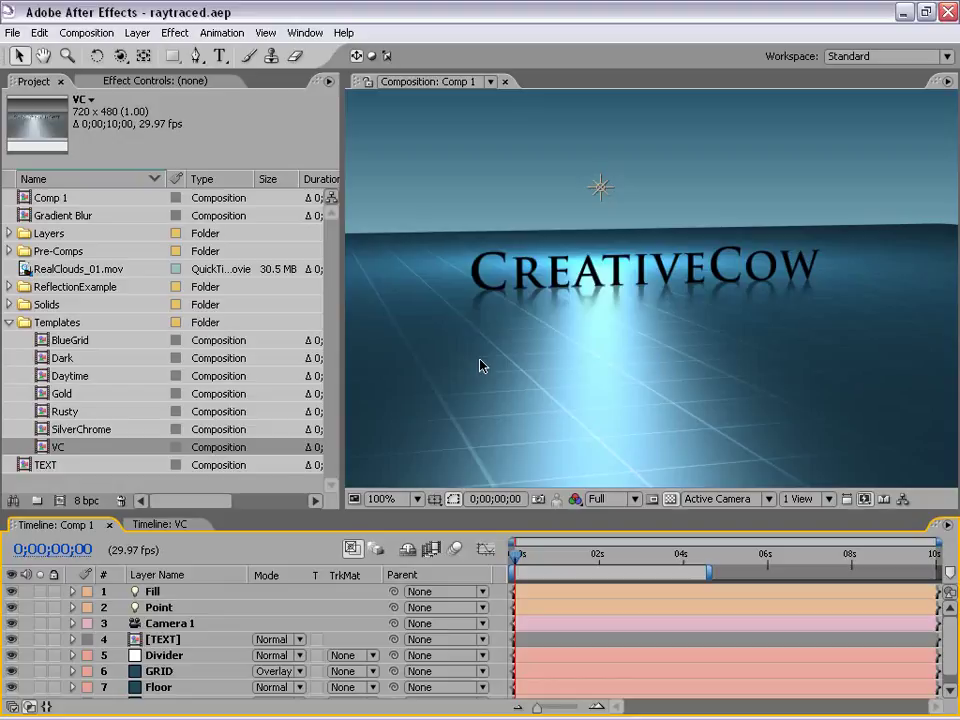
left_click(147, 525)
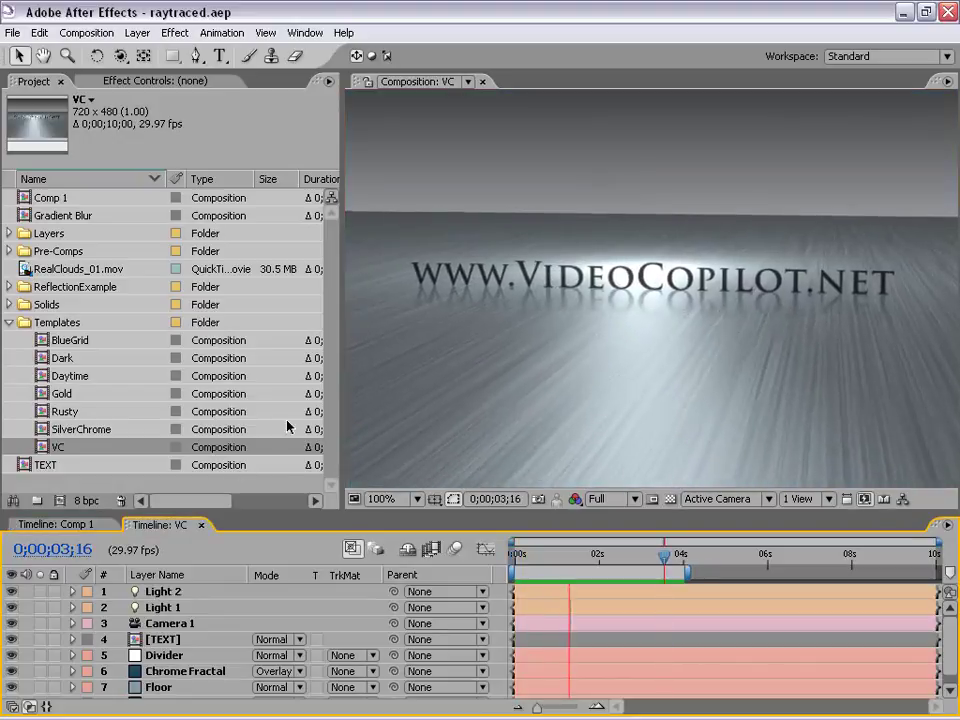